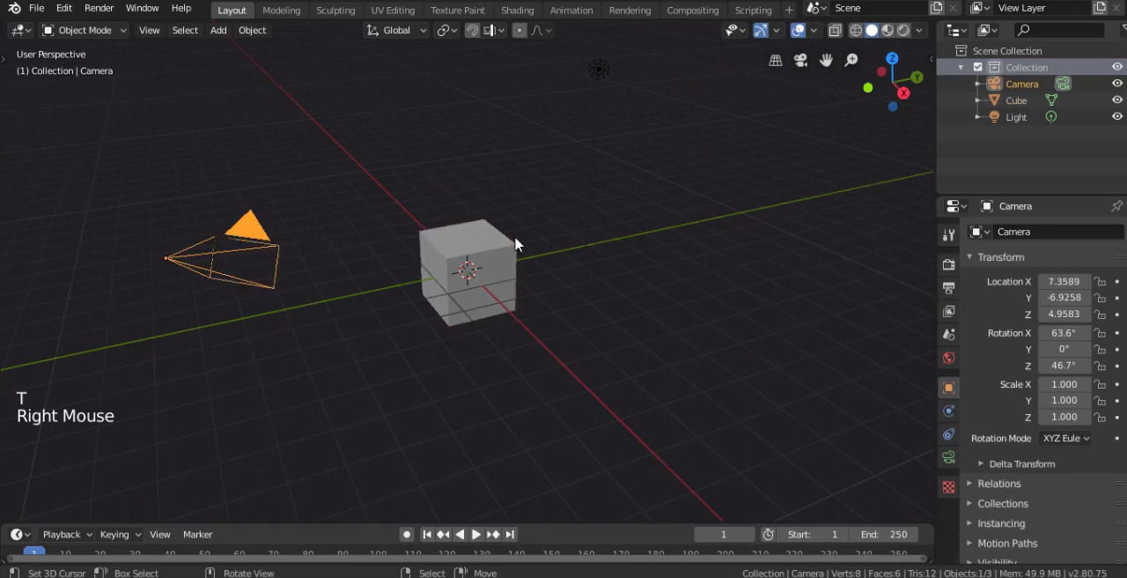
- Delete all default scene objects and add an ico sphere with 1 subdivision and a 1 m radius
{"action": "key", "text": "x"}
{"action": "left_click", "coordinate": [562, 233]}
{"action": "key", "text": "shift+a"}
{"action": "mouse_move", "coordinate": [479, 258]}
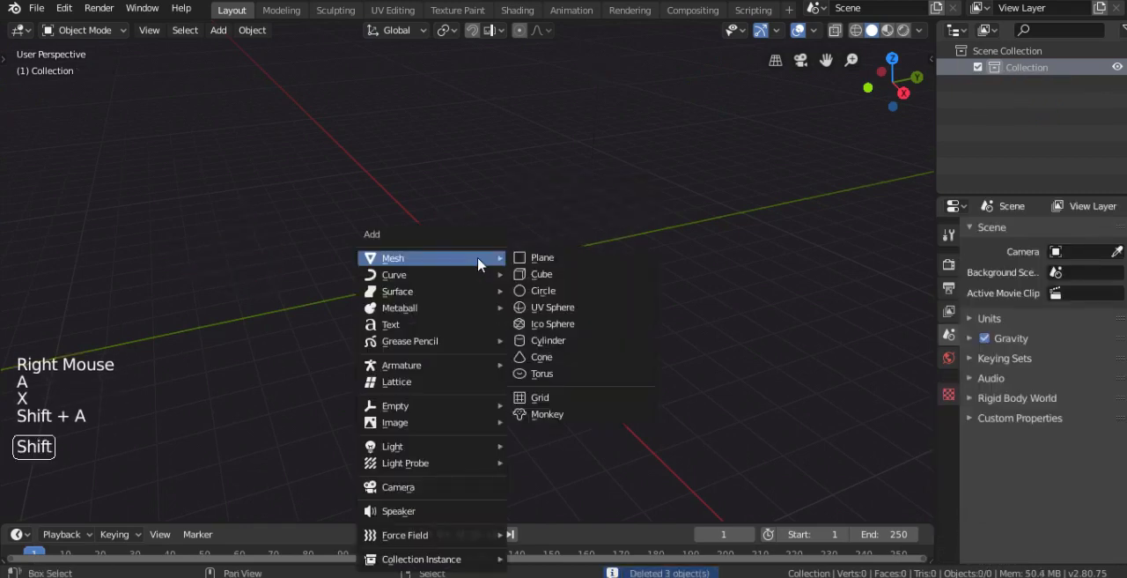
{"action": "left_click", "coordinate": [540, 324]}
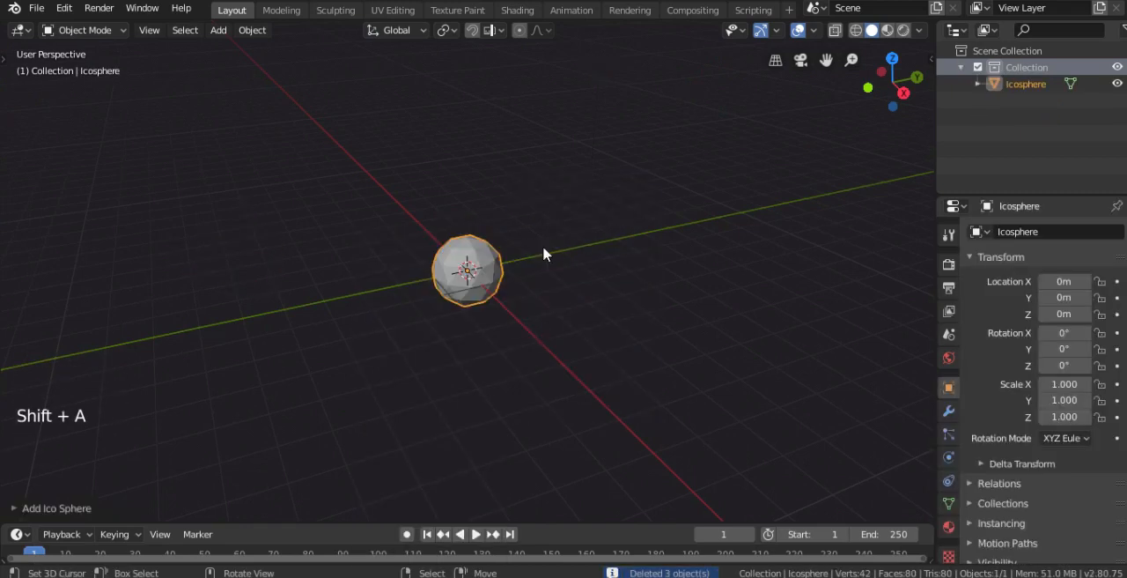
{"action": "left_click", "coordinate": [27, 511]}
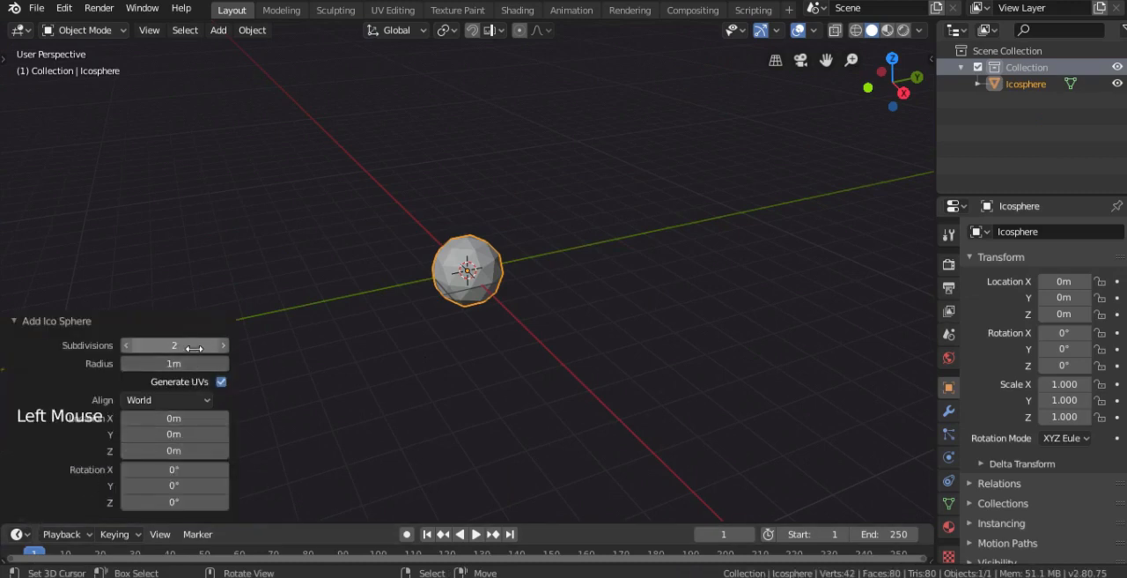
{"action": "scroll", "coordinate": [577, 268], "scroll_direction": "up", "scroll_amount": 2}
{"action": "middle_click_drag", "start_coordinate": [488, 297], "coordinate": [526, 300]}
{"action": "scroll", "coordinate": [563, 294], "scroll_direction": "up", "scroll_amount": 2}
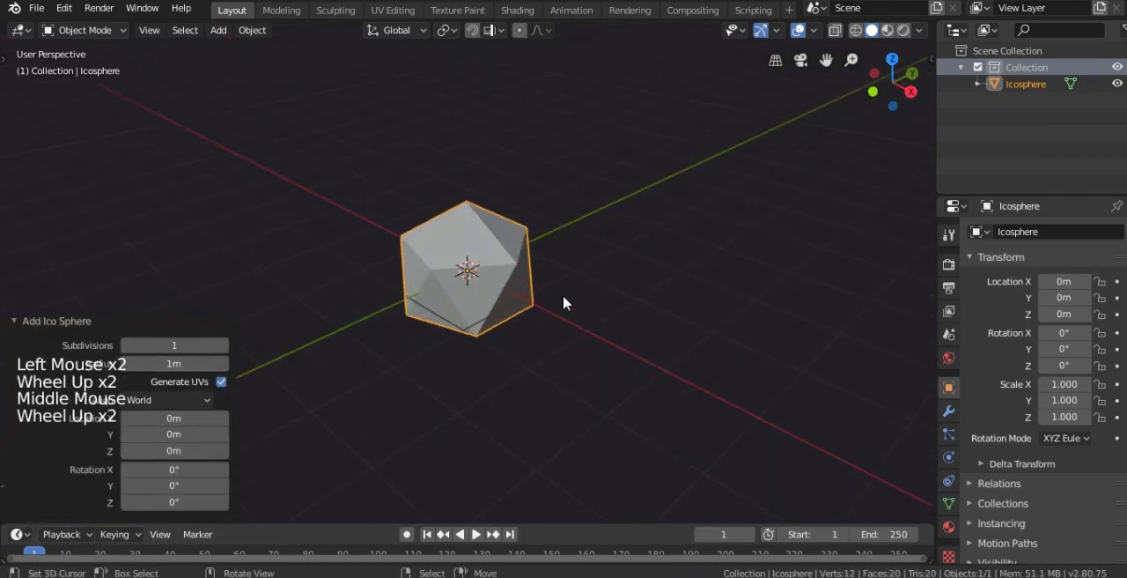
- Subdivide the ico sphere's mesh with 1 cut and a smoothness of 1
{"action": "key", "text": "Tab"}
{"action": "key", "text": "w"}
{"action": "left_click", "coordinate": [502, 88]}
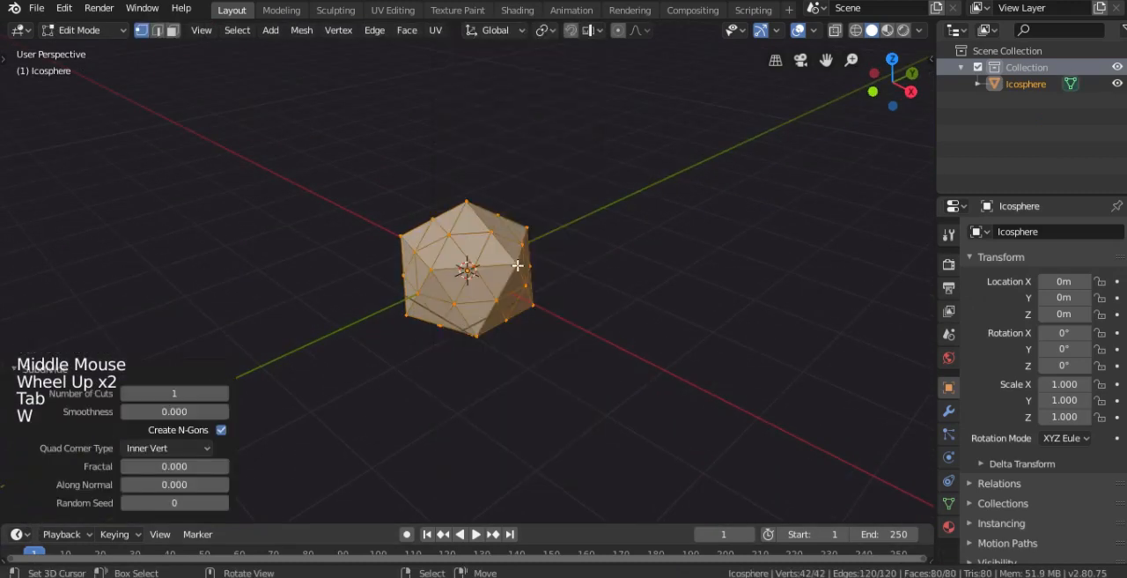
{"action": "scroll", "coordinate": [494, 285], "scroll_direction": "up", "scroll_amount": 1}
{"action": "left_click_drag", "start_coordinate": [174, 411], "coordinate": [267, 390]}
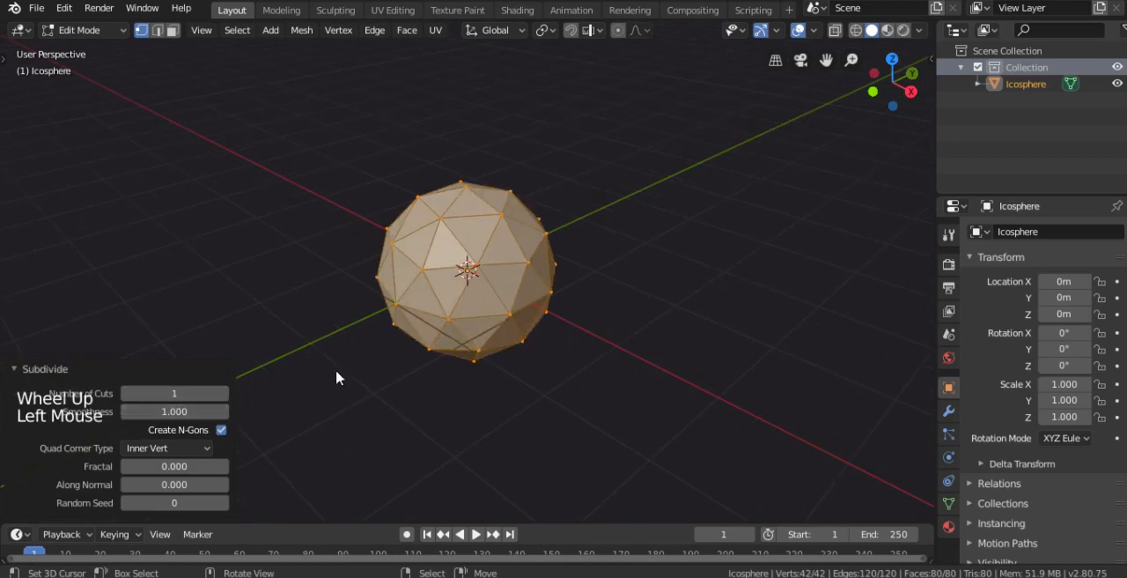
- Randomize the sphere's vertices by an amount of 0.13 m
{"action": "key", "text": "w"}
{"action": "left_click", "coordinate": [521, 385]}
{"action": "middle_click_drag", "start_coordinate": [521, 385], "coordinate": [577, 269]}
{"action": "left_click_drag", "start_coordinate": [161, 448], "coordinate": [180, 448]}
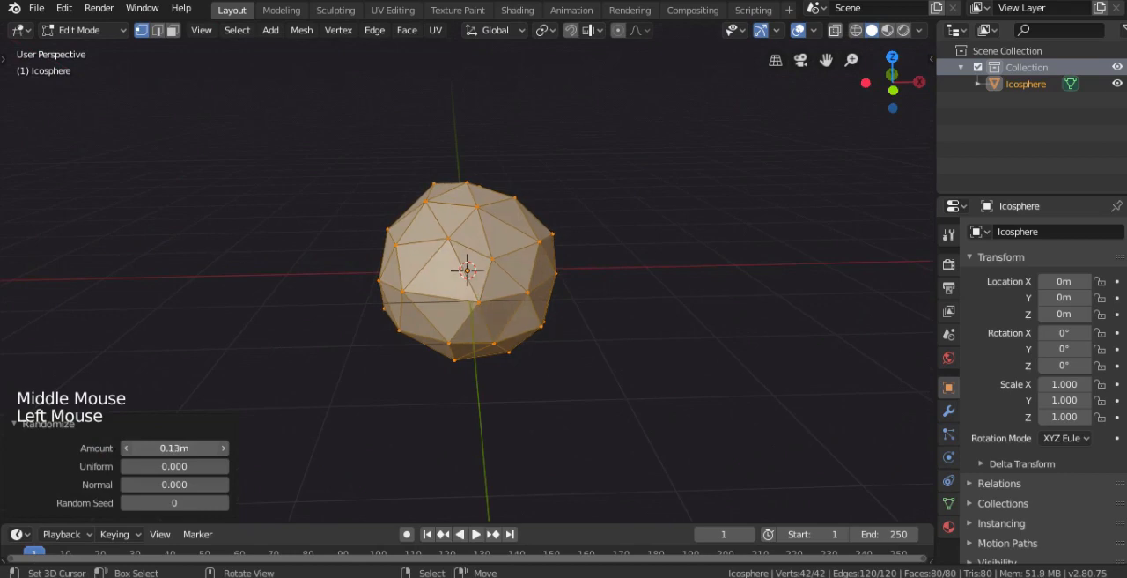
- Move the whole mesh up 1 m along Z and flatten it along Z to about 0.95
{"action": "key", "text": "Tab"}
{"action": "key", "text": "KP_1"}
{"action": "key", "text": "Tab"}
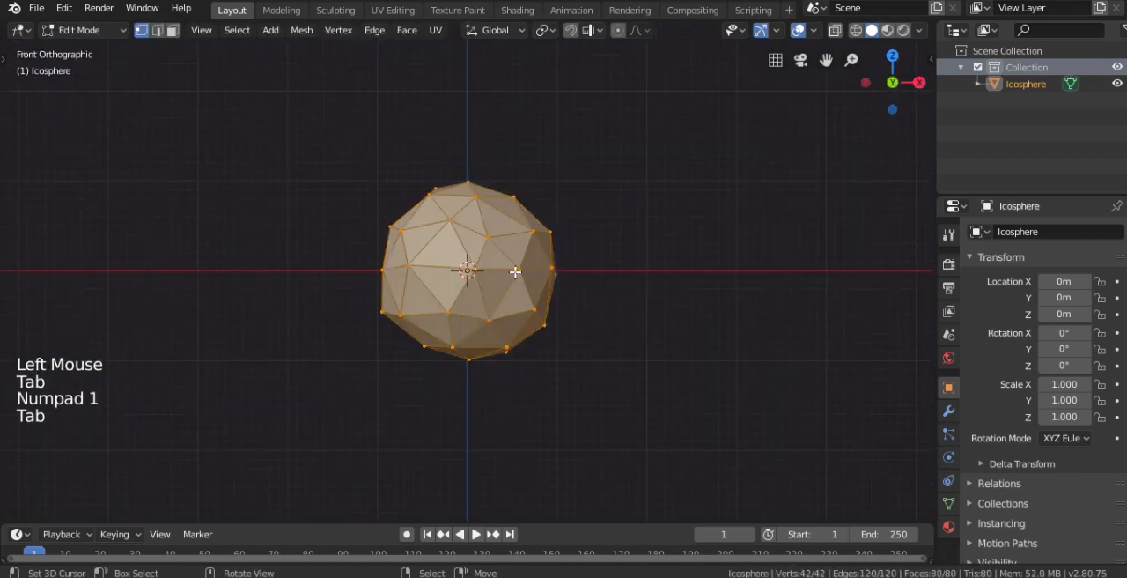
{"action": "left_click", "coordinate": [7, 63]}
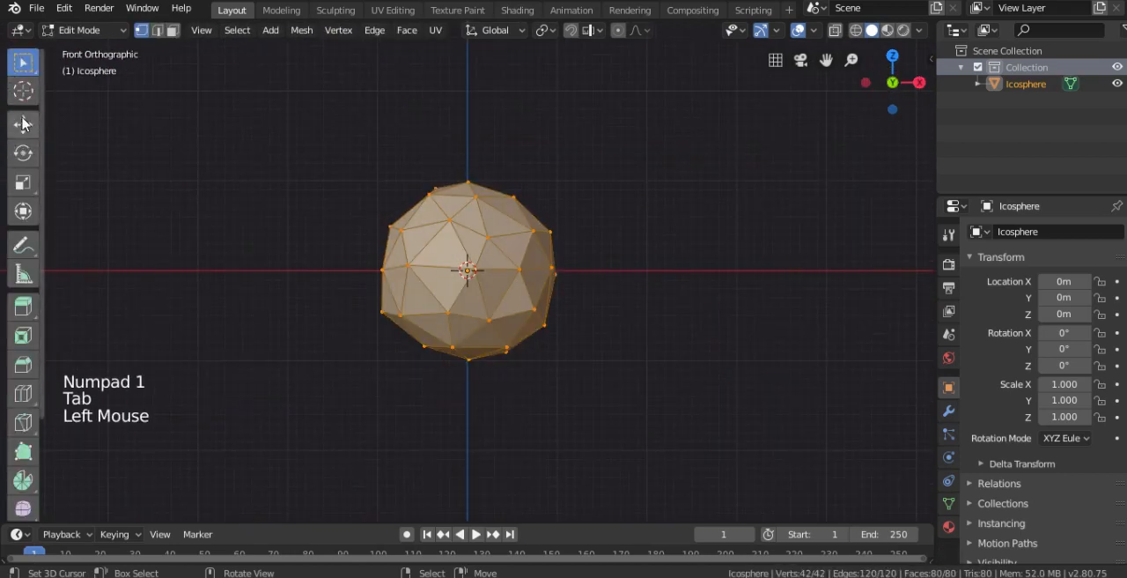
{"action": "left_click", "coordinate": [23, 124]}
{"action": "left_click_drag", "start_coordinate": [469, 210], "coordinate": [460, 127], "text": "ctrl"}
{"action": "middle_click_drag", "start_coordinate": [474, 141], "coordinate": [463, 181], "text": "shift"}
{"action": "key", "text": "s"}
{"action": "key", "text": "z"}
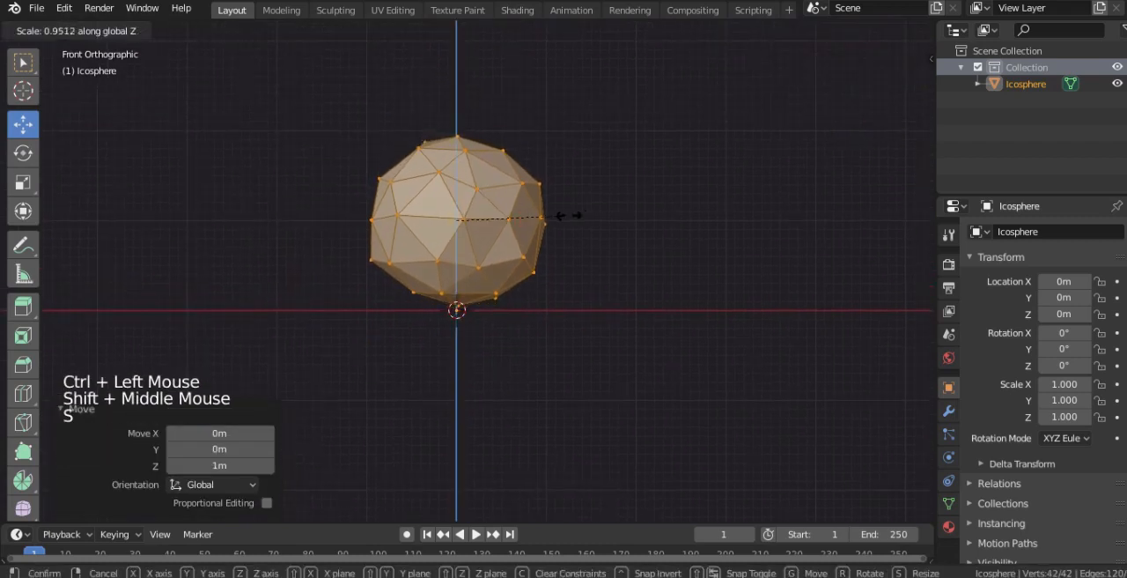
{"action": "left_click", "coordinate": [566, 217]}
- Raise the bottom vertex about 0.175 m with proportional editing enabled, and lower the whole mesh about 0.277 m onto the ground line
{"action": "right_click", "coordinate": [573, 208]}
{"action": "left_click", "coordinate": [620, 31]}
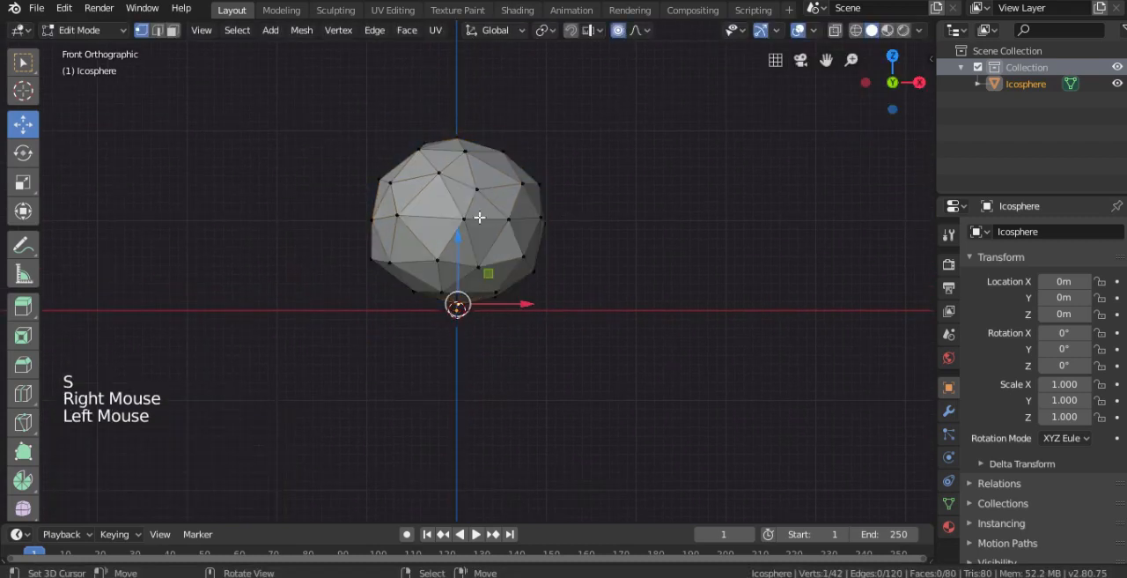
{"action": "left_click_drag", "start_coordinate": [452, 246], "coordinate": [452, 230]}
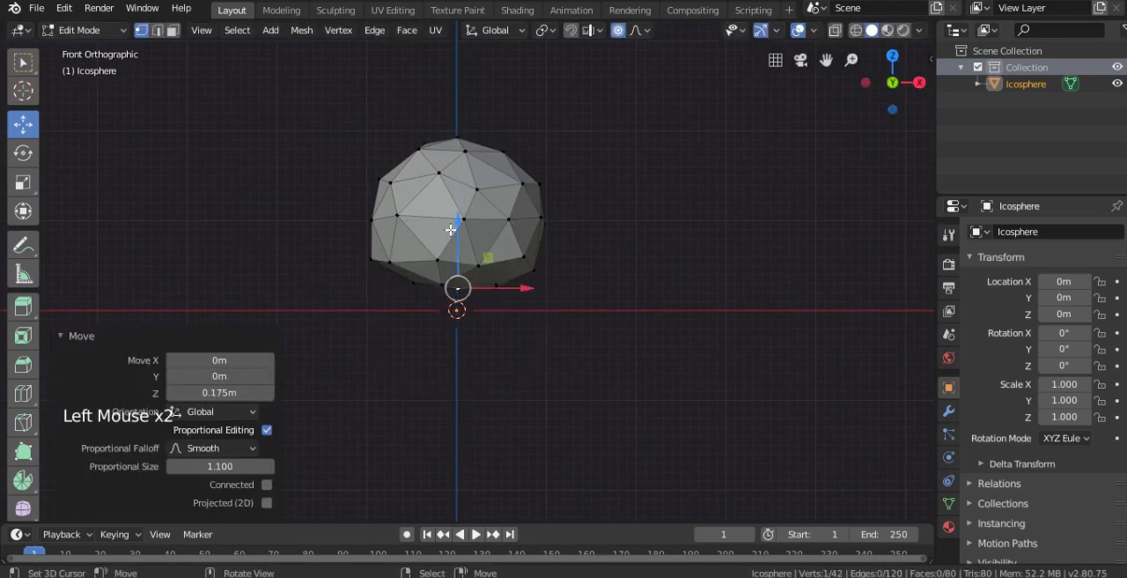
{"action": "key", "text": "a"}
{"action": "left_click_drag", "start_coordinate": [457, 157], "coordinate": [457, 181]}
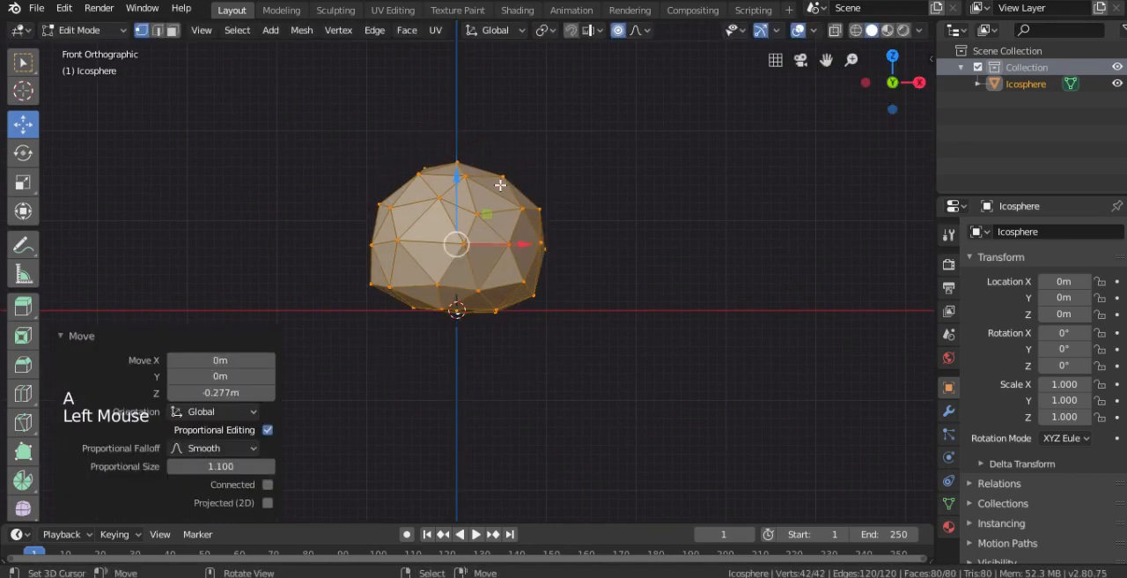
- Reshape the ball's outline in the right side view by moving one vertex on each side with proportional editing
{"action": "middle_click_drag", "start_coordinate": [456, 181], "coordinate": [338, 232]}
{"action": "key", "text": "KP_3"}
{"action": "right_click", "coordinate": [370, 244]}
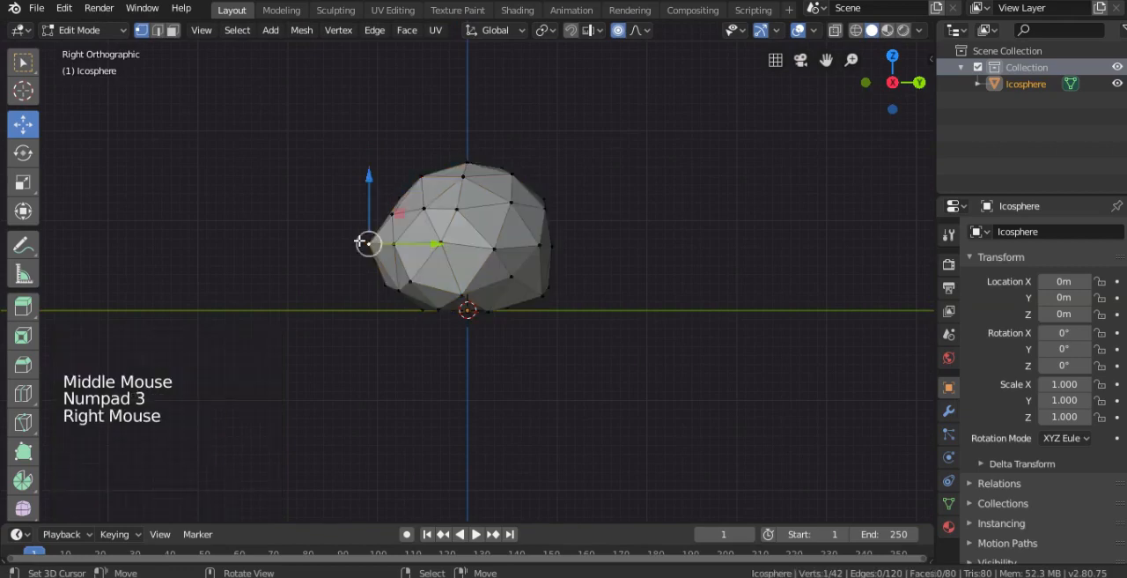
{"action": "key", "text": "g"}
{"action": "left_click", "coordinate": [380, 242]}
{"action": "right_click", "coordinate": [546, 273]}
{"action": "key", "text": "g"}
{"action": "left_click", "coordinate": [543, 282]}
{"action": "key", "text": "KP_1"}
{"action": "key", "text": "Tab"}
{"action": "key", "text": "Tab"}
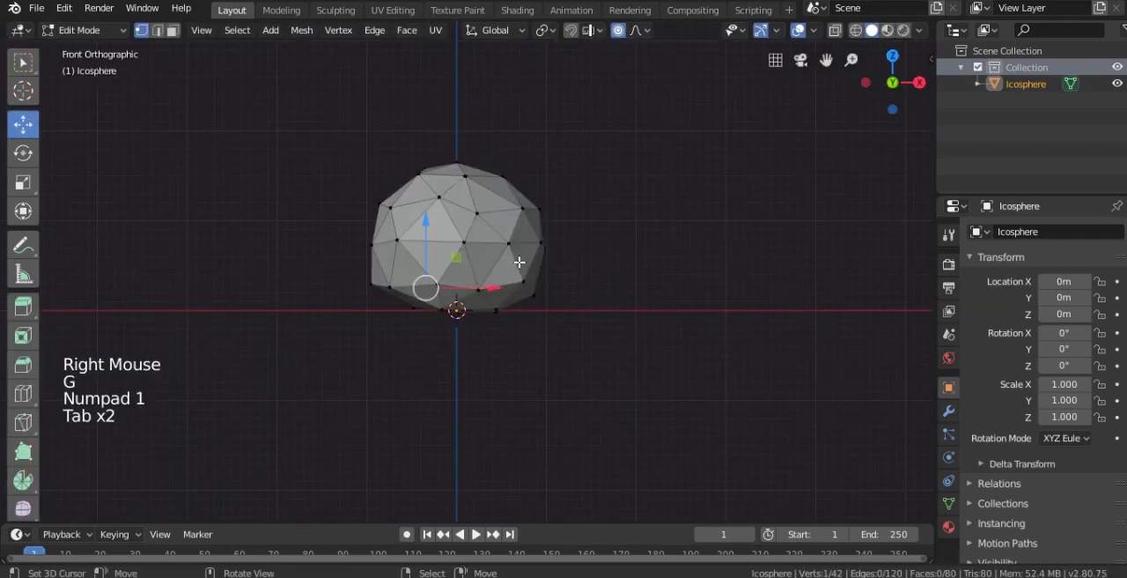
- Duplicate the whole ball mesh within the object and undo the copy's first move
{"action": "key", "text": "a"}
{"action": "middle_click_drag", "start_coordinate": [489, 221], "coordinate": [458, 266], "text": "shift"}
{"action": "key", "text": "shift+d"}
{"action": "left_click", "coordinate": [428, 204], "text": "ctrl"}
{"action": "key", "text": "ctrl+z"}
- Limit proportional editing to connected geometry, and stack the duplicate ball on top of the original at a smaller scale
{"action": "left_click", "coordinate": [641, 30]}
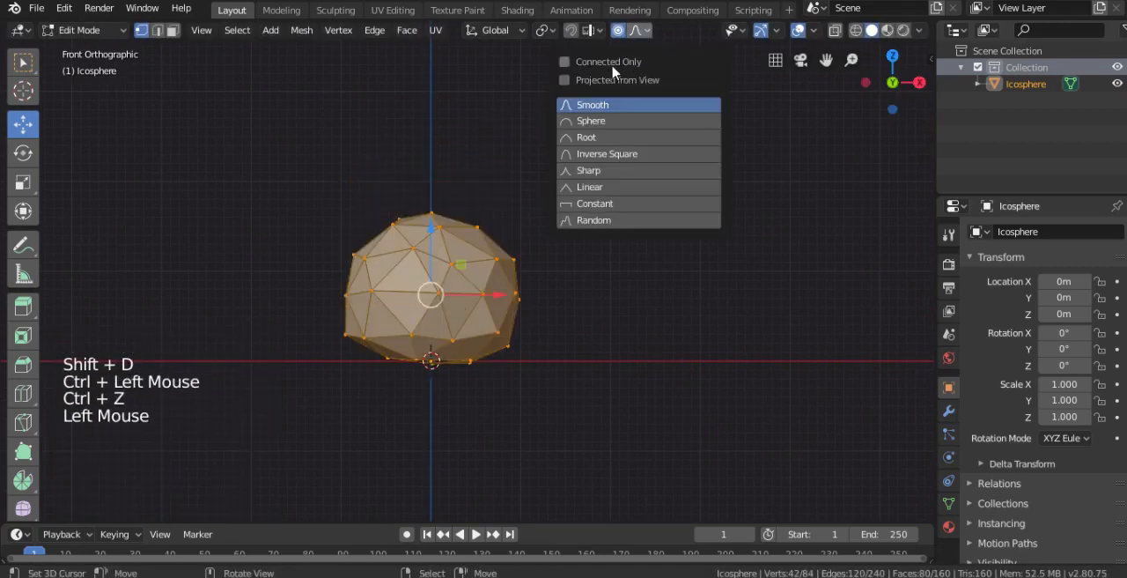
{"action": "left_click_drag", "start_coordinate": [430, 231], "coordinate": [434, 121], "text": "ctrl"}
{"action": "key", "text": "s"}
{"action": "left_click", "coordinate": [586, 226]}
- Reshape the lower rim of the upper ball in the front view by moving three of its vertices with proportional editing
{"action": "right_click", "coordinate": [487, 234]}
{"action": "key", "text": "g"}
{"action": "left_click", "coordinate": [491, 236]}
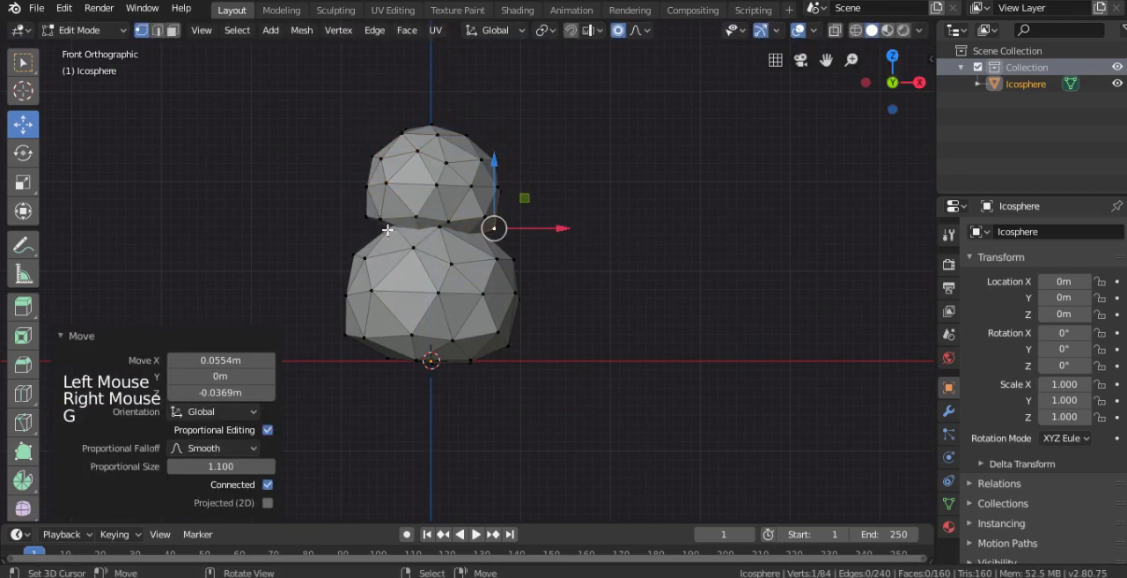
{"action": "right_click", "coordinate": [379, 225]}
{"action": "key", "text": "g"}
{"action": "left_click", "coordinate": [378, 234]}
{"action": "right_click", "coordinate": [482, 222]}
{"action": "key", "text": "g"}
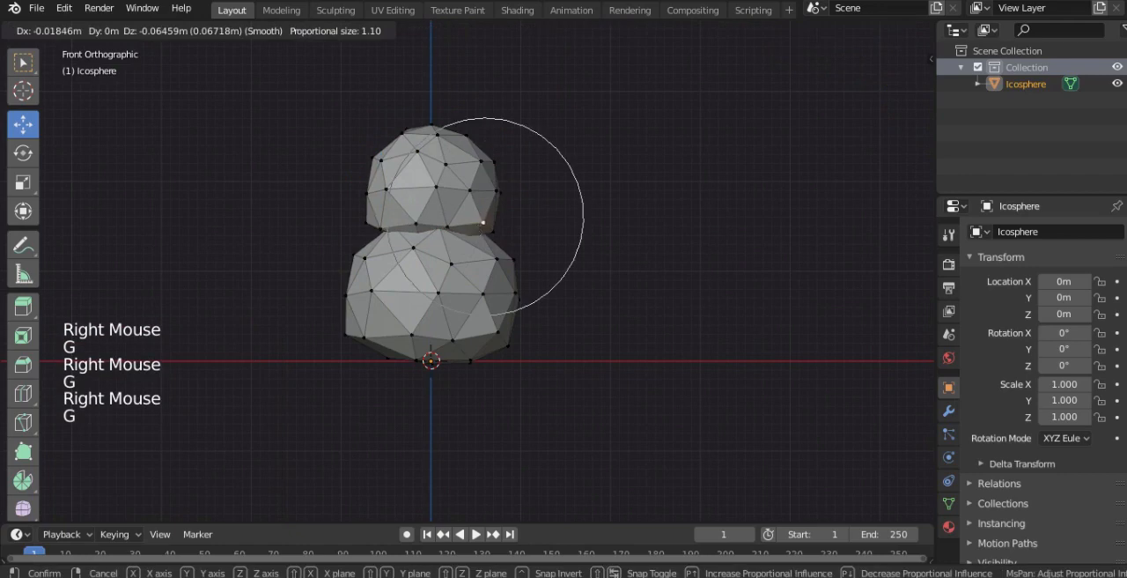
{"action": "left_click", "coordinate": [493, 227]}
- Move the lower rear vertex of the upper ball slightly in the right side view and return to Object Mode
{"action": "key", "text": "KP_3"}
{"action": "right_click", "coordinate": [516, 221]}
{"action": "key", "text": "g"}
{"action": "left_click", "coordinate": [519, 226]}
{"action": "key", "text": "Tab"}
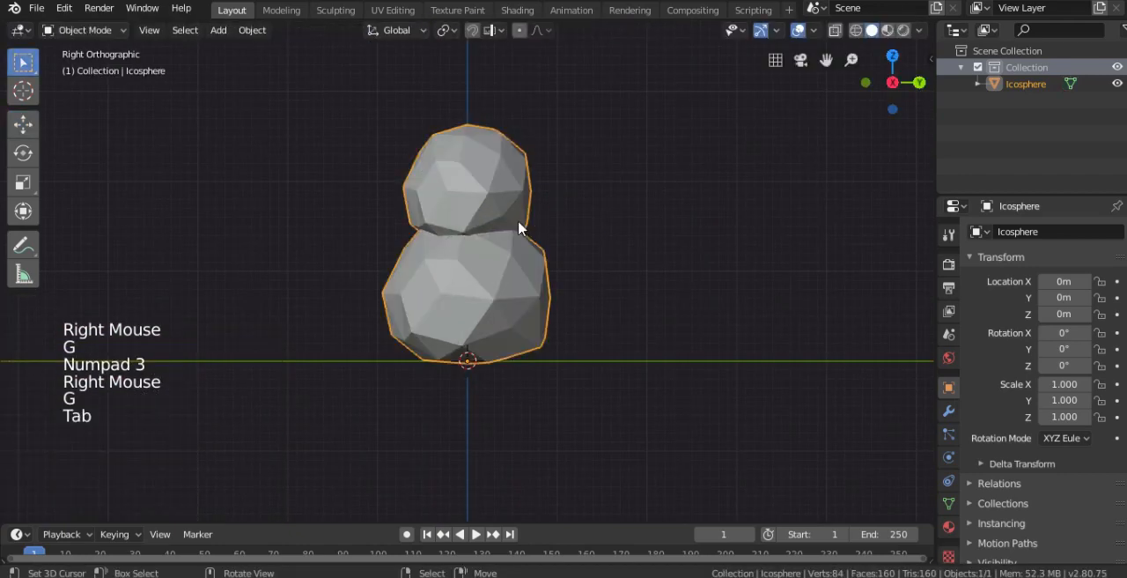
- Select all geometry linked to the upper ball and rotate it about the global Z axis
{"action": "key", "text": "KP_1"}
{"action": "middle_click_drag", "start_coordinate": [615, 224], "coordinate": [619, 277], "text": "shift"}
{"action": "key", "text": "Tab"}
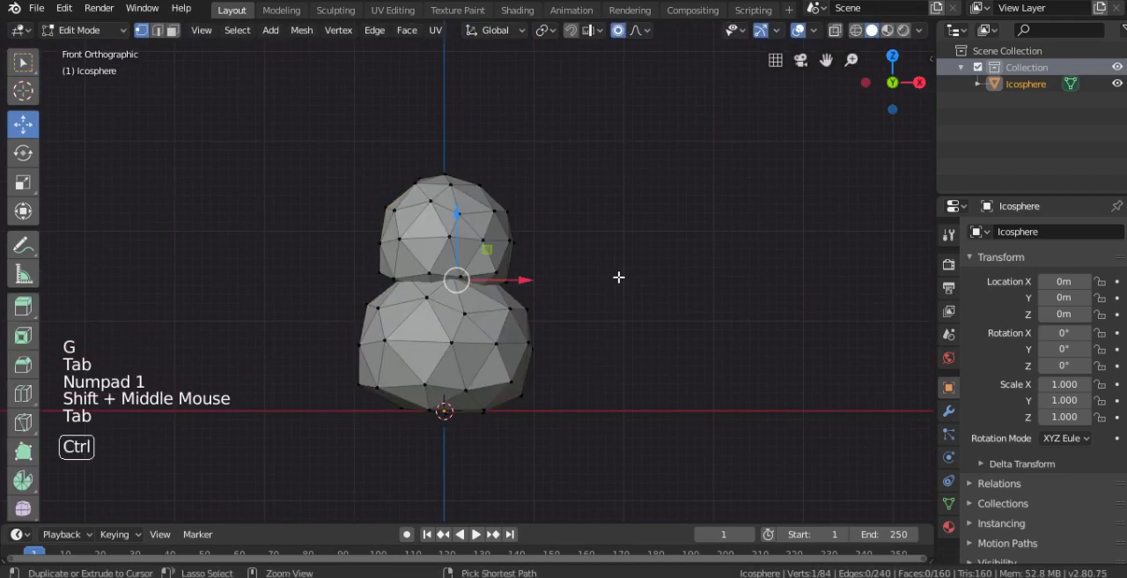
{"action": "key", "text": "ctrl+l"}
{"action": "key", "text": "r"}
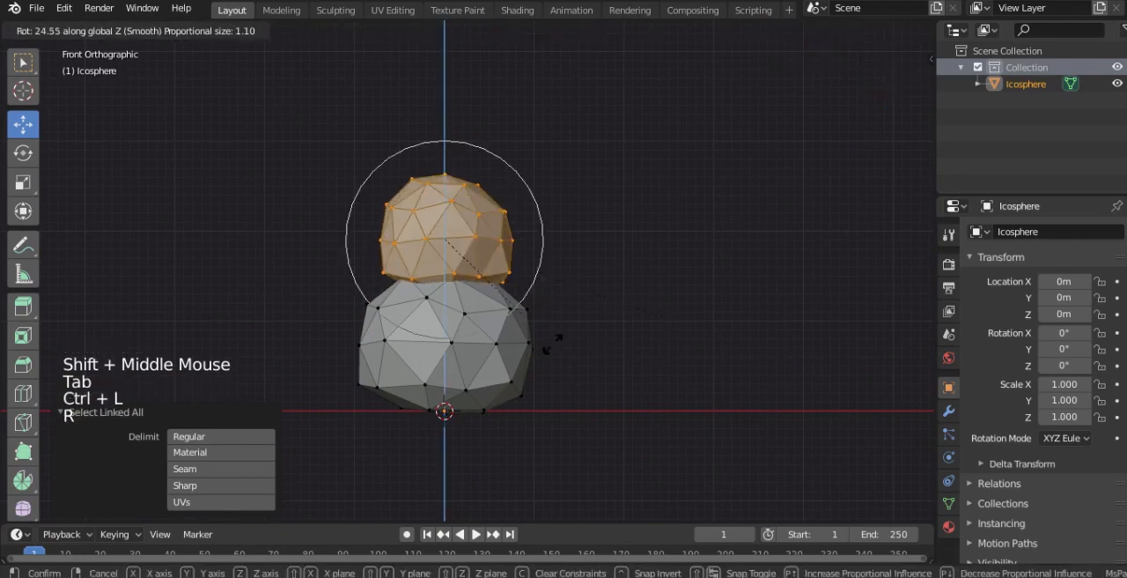
{"action": "left_click", "coordinate": [431, 192]}
- Smooth the top outline of the upper ball by moving one vertex on each side with proportional editing
{"action": "right_click", "coordinate": [407, 164]}
{"action": "key", "text": "g"}
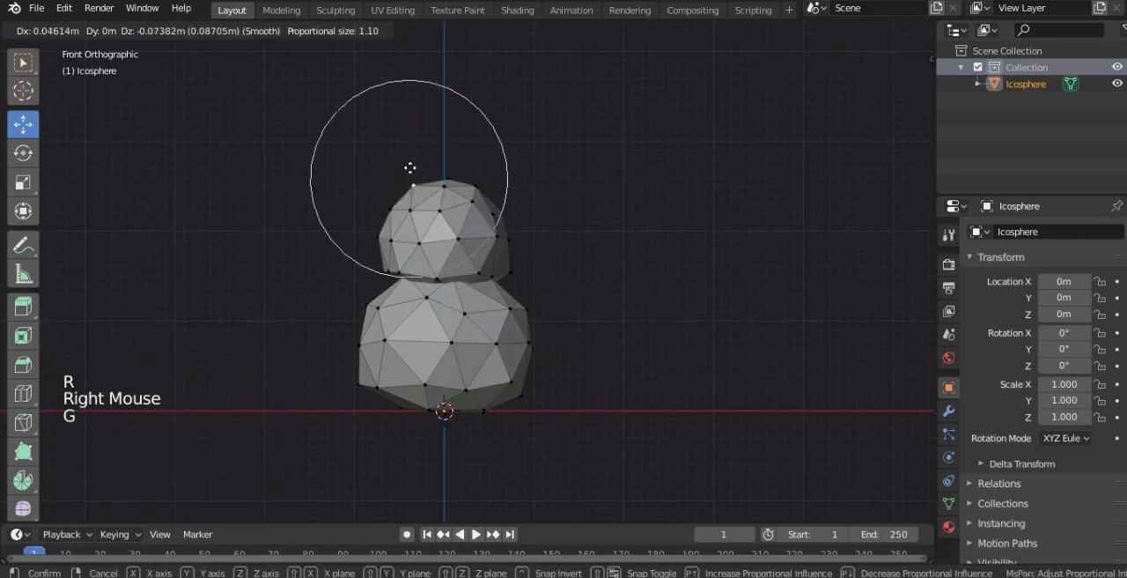
{"action": "key", "text": "Tab"}
{"action": "key", "text": "Tab"}
{"action": "key", "text": "Tab"}
{"action": "right_click", "coordinate": [476, 186]}
{"action": "key", "text": "g"}
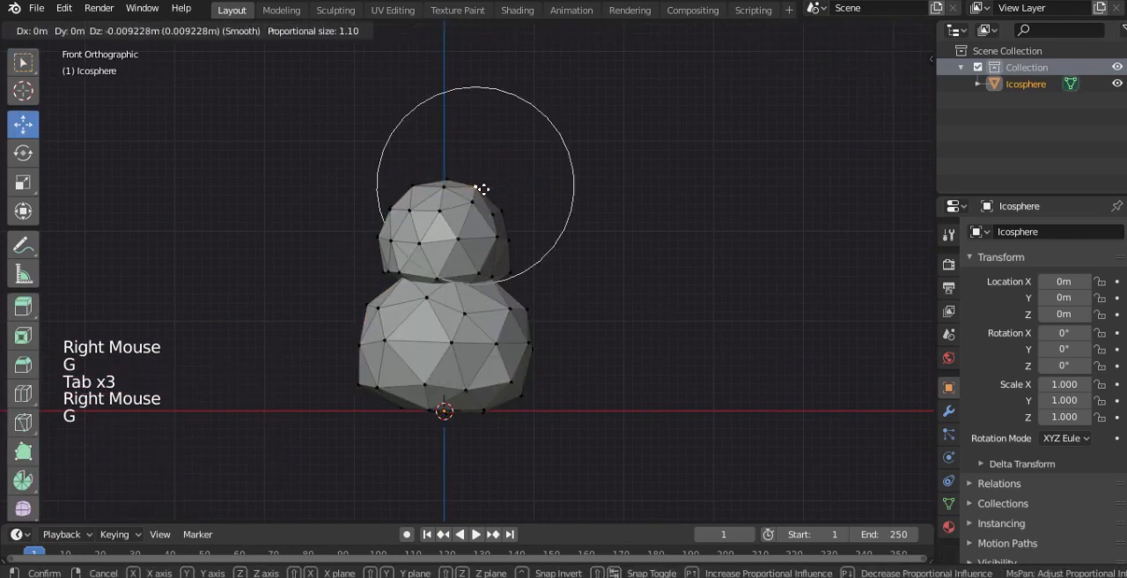
{"action": "left_click", "coordinate": [499, 209]}
{"action": "key", "text": "ctrl+l"}
- Add an ico sphere with 1 subdivision to the mesh and subdivide it with 1 cut and a smoothness of 1
{"action": "middle_click_drag", "start_coordinate": [524, 244], "coordinate": [489, 289], "text": "shift"}
{"action": "right_click", "coordinate": [598, 288]}
{"action": "key", "text": "shift+a"}
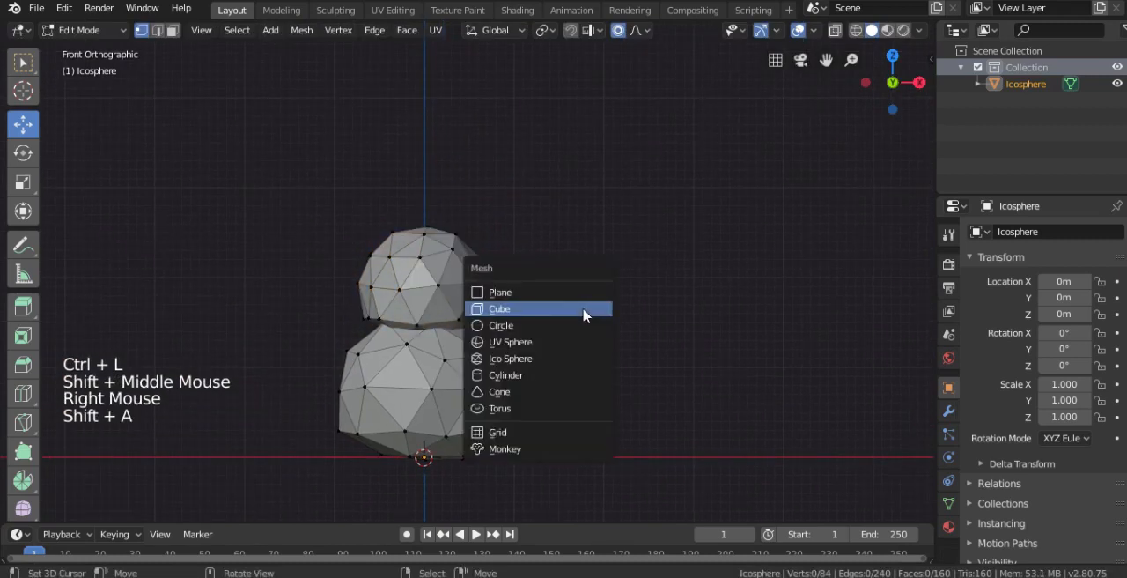
{"action": "left_click", "coordinate": [512, 361]}
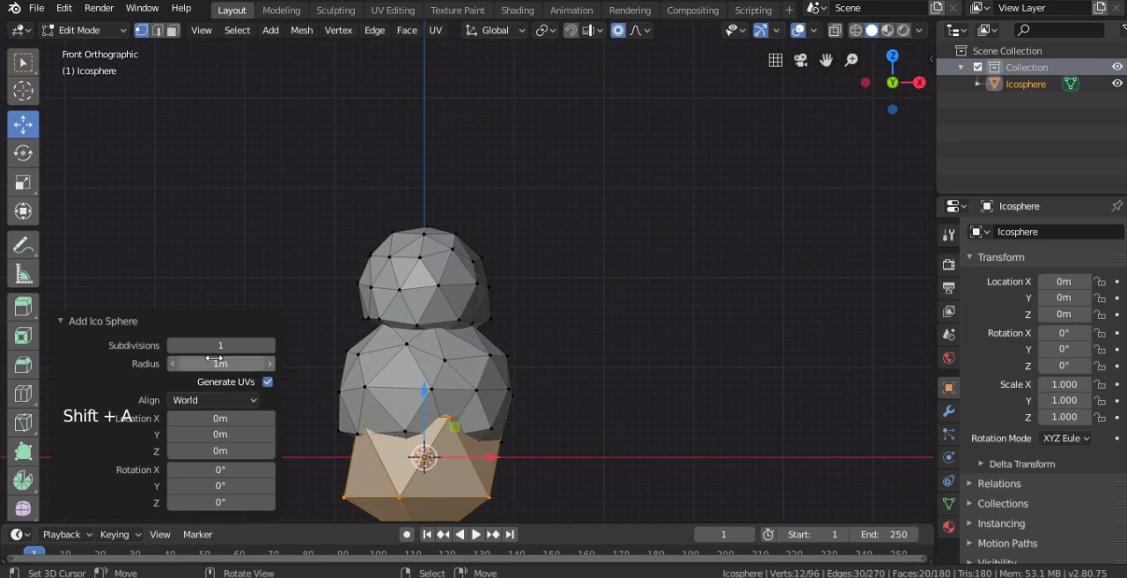
{"action": "key", "text": "w"}
{"action": "left_click", "coordinate": [573, 169]}
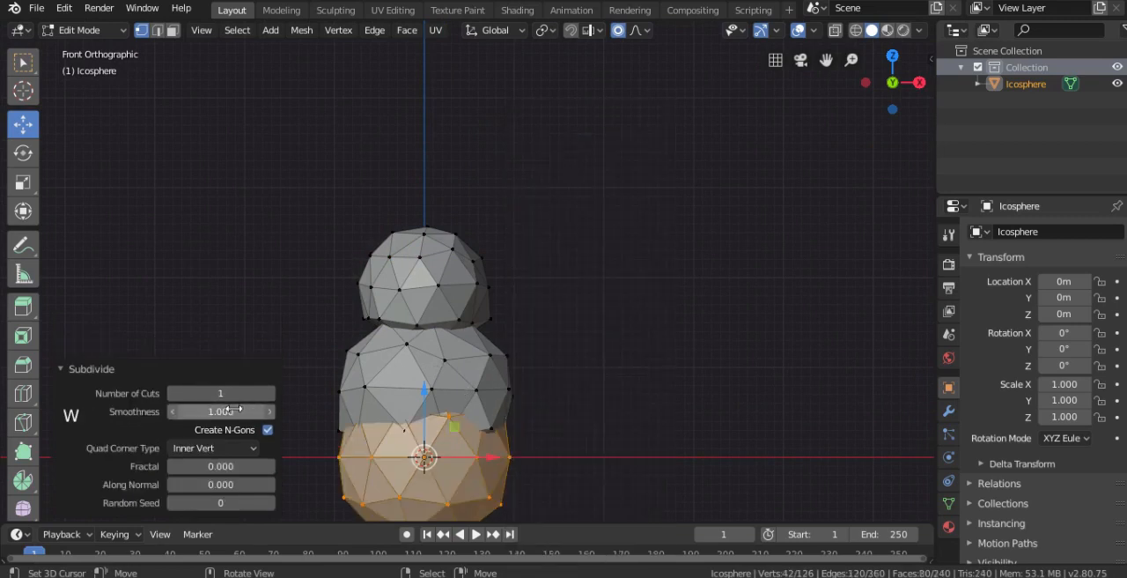
- Raise the new sphere 3.2 m along Z, and scale it down to rest on the middle ball as the head
{"action": "left_click_drag", "start_coordinate": [424, 392], "coordinate": [456, 109], "text": "ctrl"}
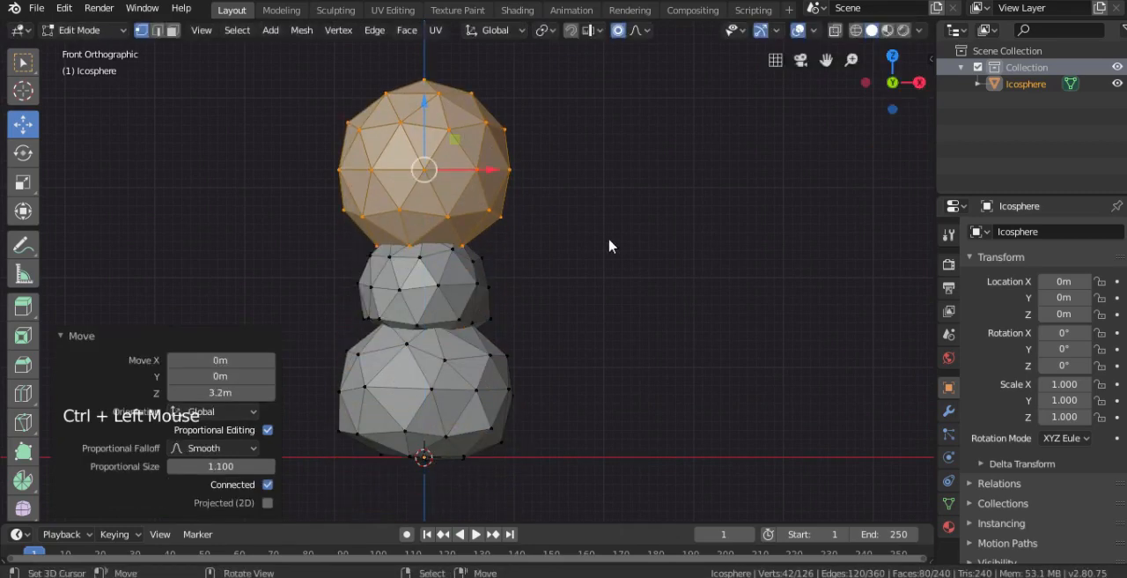
{"action": "key", "text": "s"}
{"action": "left_click", "coordinate": [503, 195]}
{"action": "key", "text": "s"}
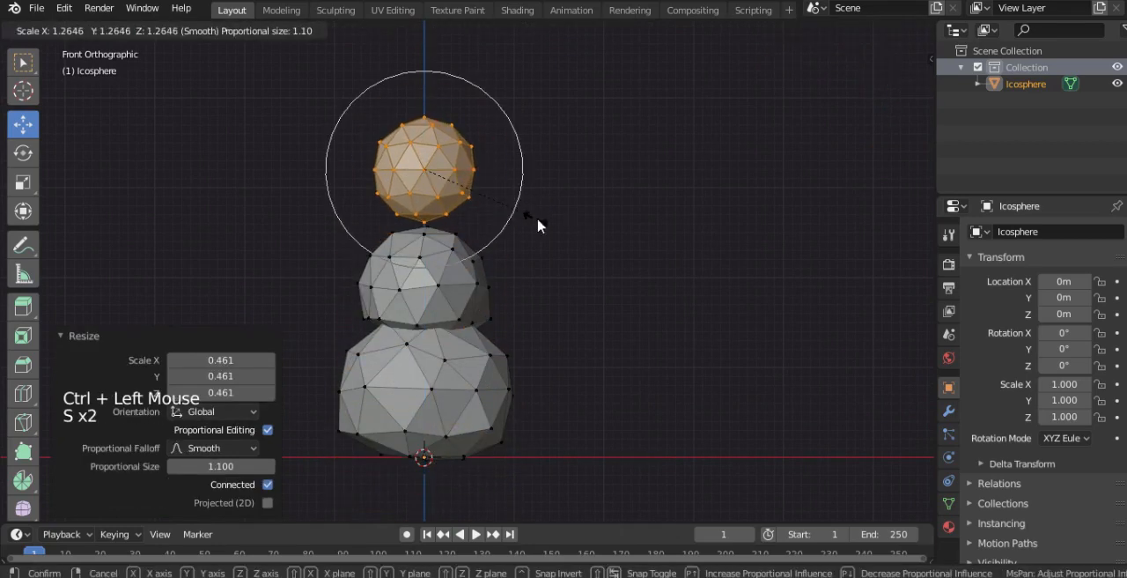
{"action": "left_click", "coordinate": [539, 226]}
{"action": "left_click_drag", "start_coordinate": [430, 118], "coordinate": [429, 151]}
- Rotate the head ball on the stack and check the finished body from the front and side in Object Mode
{"action": "key", "text": "Tab"}
{"action": "middle_click_drag", "start_coordinate": [440, 176], "coordinate": [558, 200]}
{"action": "key", "text": "Tab"}
{"action": "key", "text": "r"}
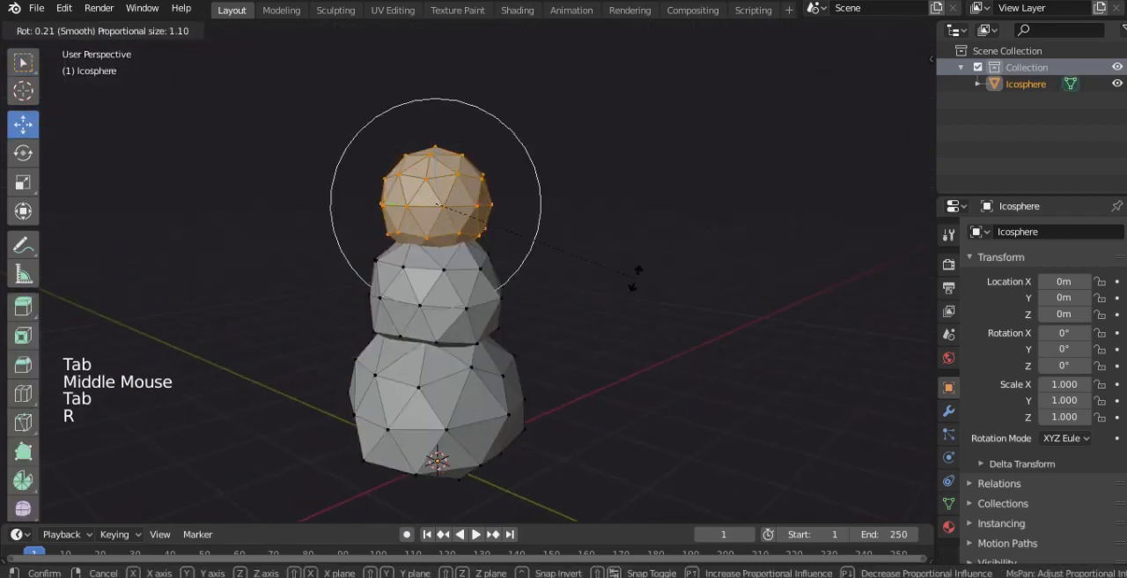
{"action": "left_click", "coordinate": [546, 297]}
{"action": "key", "text": "Tab"}
{"action": "key", "text": "KP_1"}
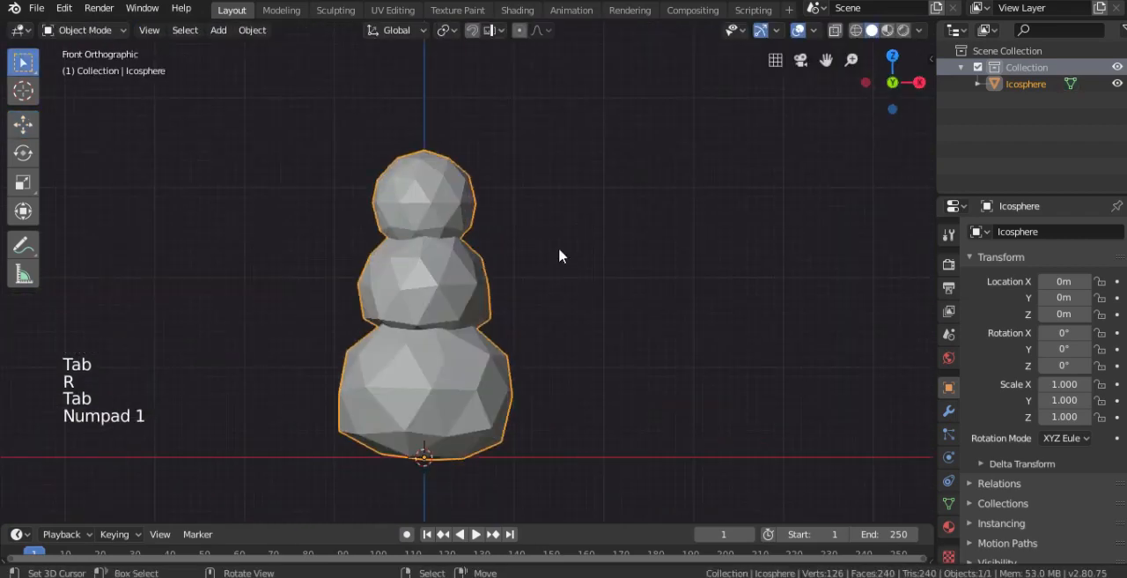
{"action": "key", "text": "KP_3"}
{"action": "key", "text": "KP_1"}
- Deselect the body and add a mesh circle with 10 vertices and a 1 m radius at the origin
{"action": "right_click", "coordinate": [526, 268]}
{"action": "middle_click_drag", "start_coordinate": [526, 268], "coordinate": [557, 270], "text": "shift"}
{"action": "key", "text": "shift+a"}
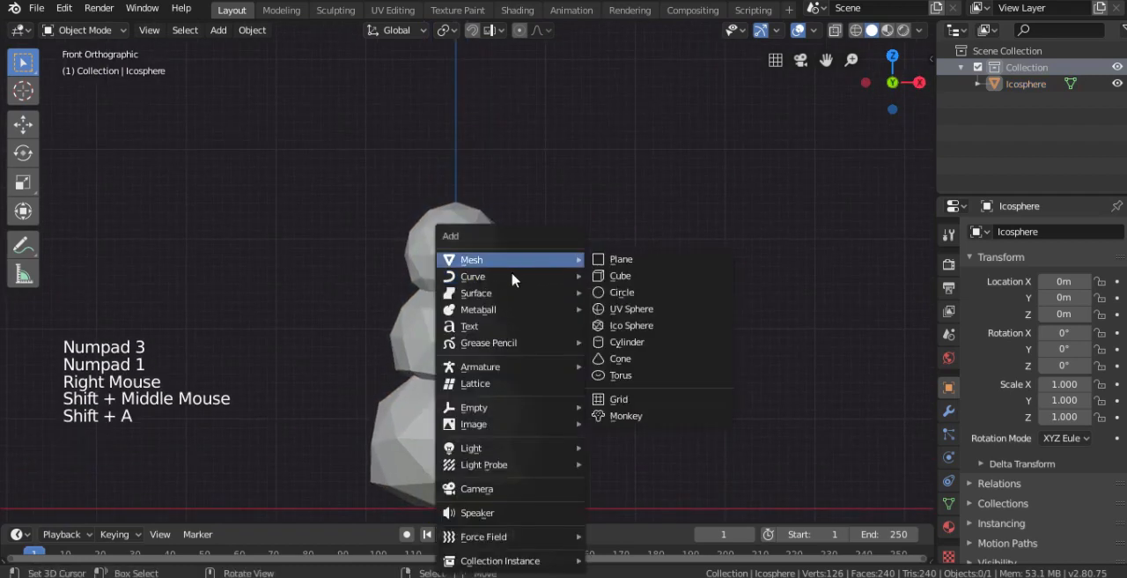
{"action": "mouse_move", "coordinate": [496, 261]}
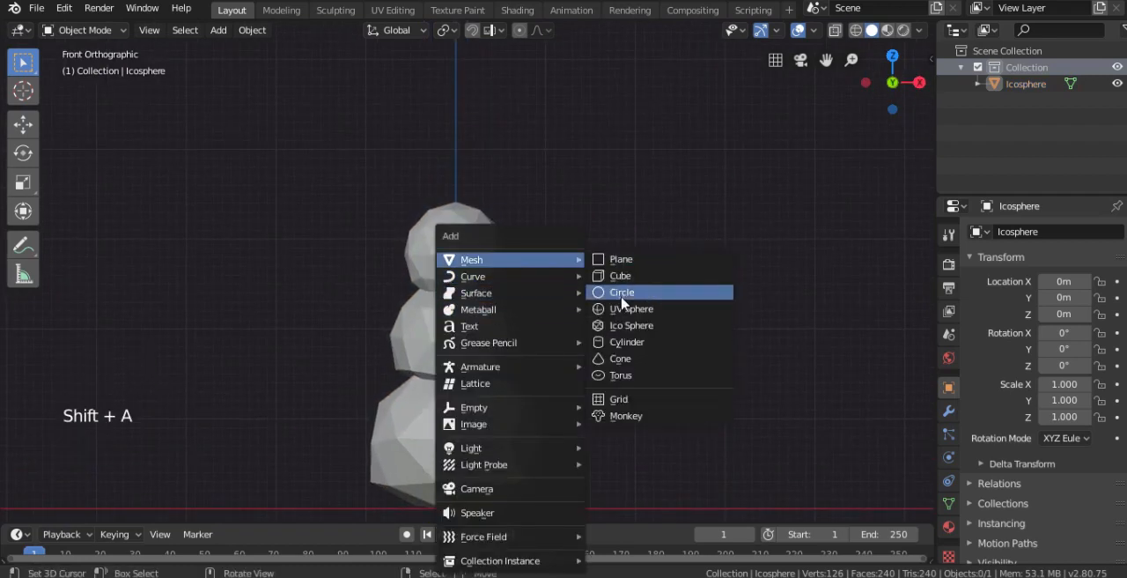
{"action": "left_click", "coordinate": [622, 299]}
{"action": "middle_click_drag", "start_coordinate": [494, 336], "coordinate": [516, 382]}
{"action": "scroll", "coordinate": [517, 382], "scroll_direction": "down", "scroll_amount": 2}
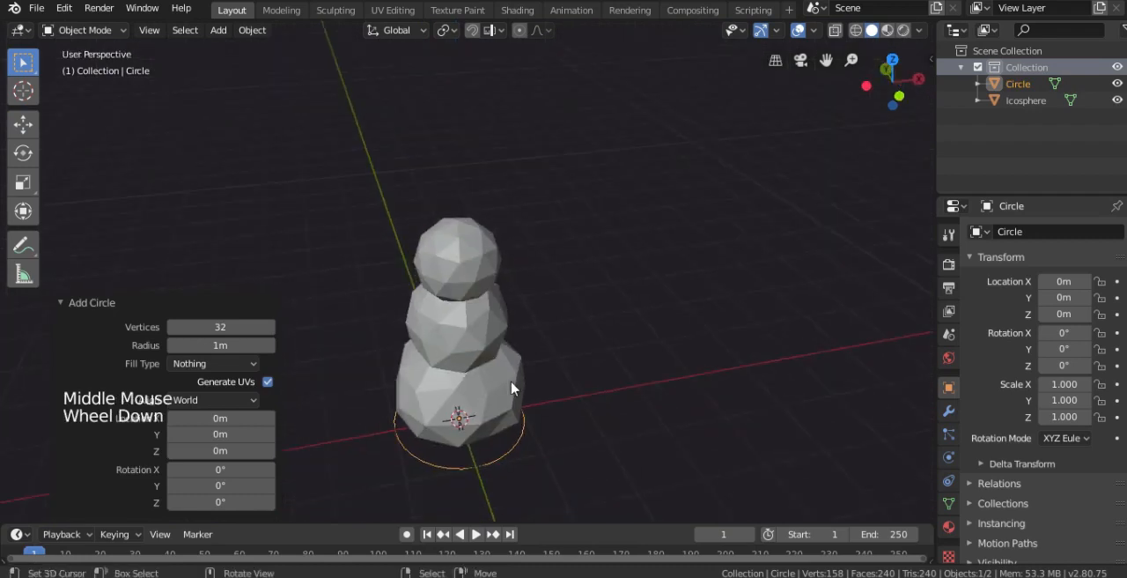
{"action": "left_click", "coordinate": [226, 344]}
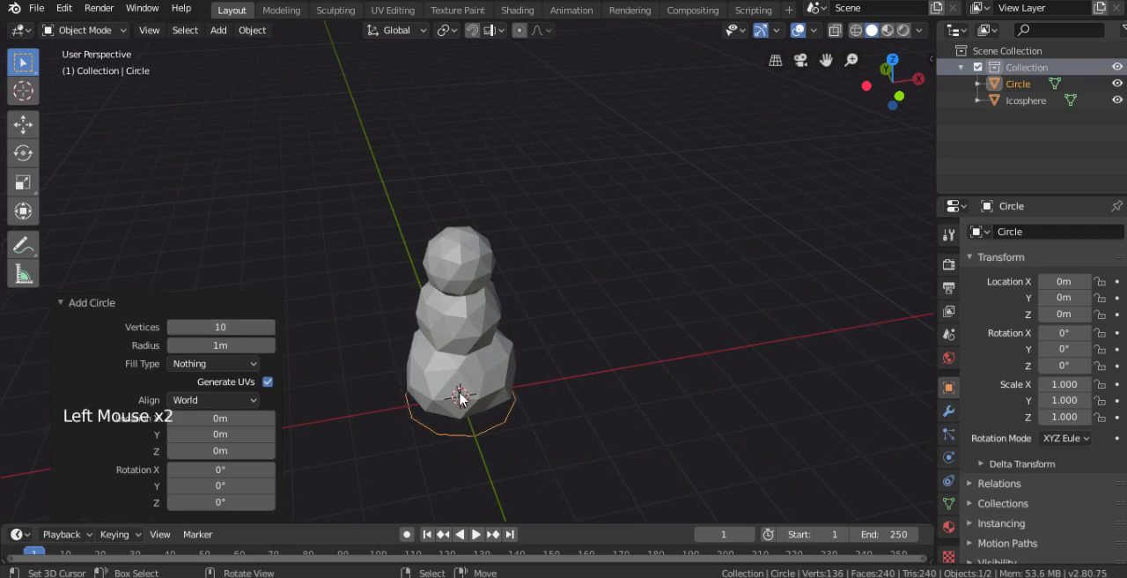
- Raise the circle 3.1 m along Z so that it sits around the head ball
{"action": "key", "text": "KP_3"}
{"action": "left_click", "coordinate": [23, 123]}
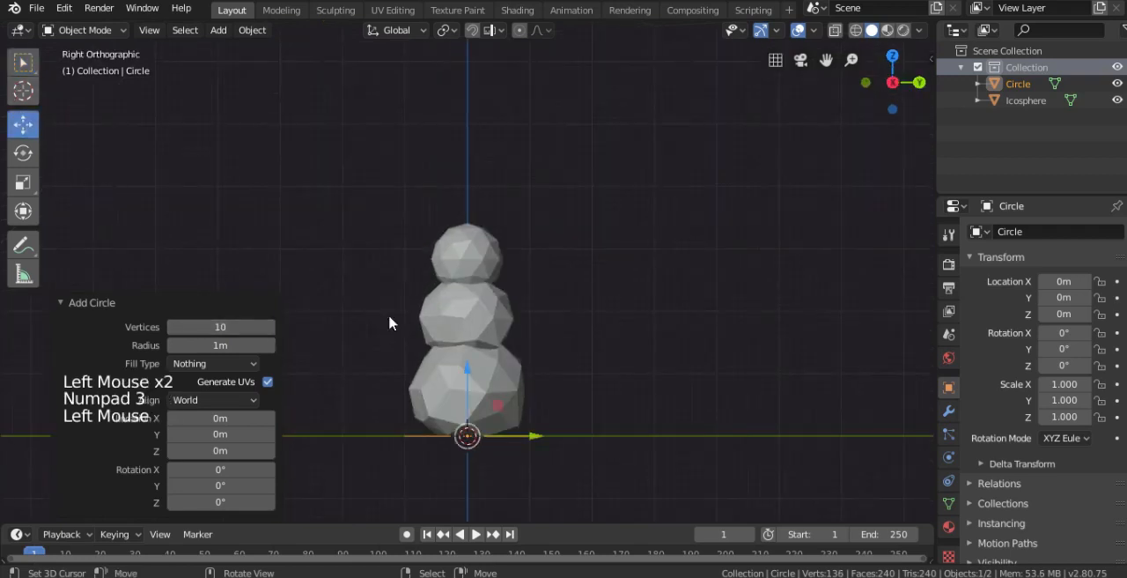
{"action": "left_click_drag", "start_coordinate": [461, 380], "coordinate": [479, 249], "text": "ctrl"}
{"action": "left_click_drag", "start_coordinate": [485, 176], "coordinate": [486, 181], "text": "ctrl"}
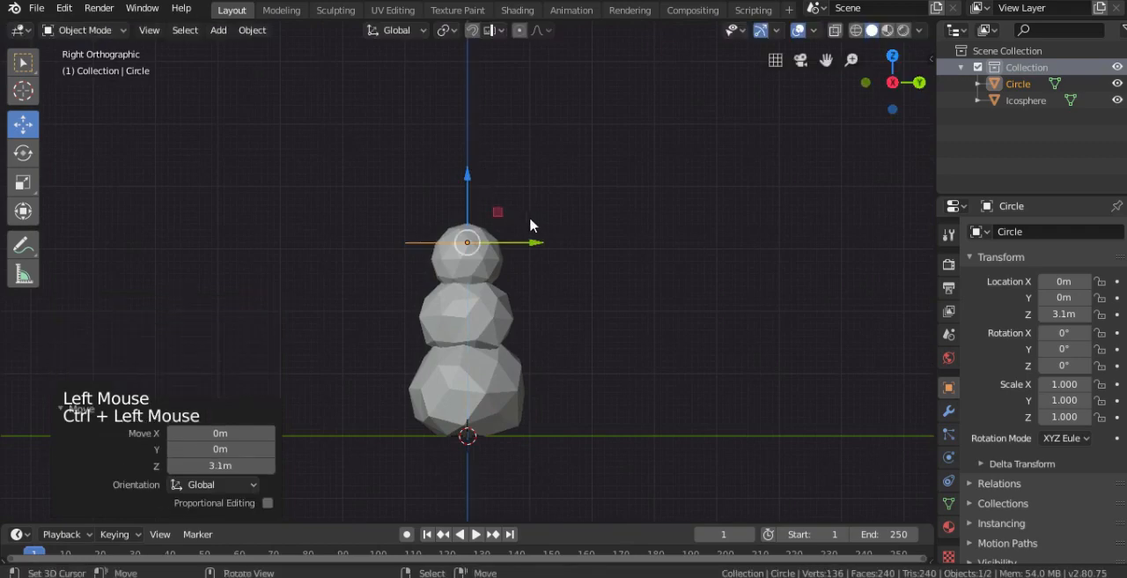
- Fill the circle with a face in Edit Mode and extrude it upward about 0.13 m as the hat brim
{"action": "key", "text": "KP_1"}
{"action": "scroll", "coordinate": [561, 209], "scroll_direction": "up", "scroll_amount": 2}
{"action": "key", "text": "Tab"}
{"action": "scroll", "coordinate": [561, 208], "scroll_direction": "up", "scroll_amount": 1}
{"action": "middle_click_drag", "start_coordinate": [561, 208], "coordinate": [571, 302], "text": "shift"}
{"action": "scroll", "coordinate": [571, 302], "scroll_direction": "up", "scroll_amount": 1}
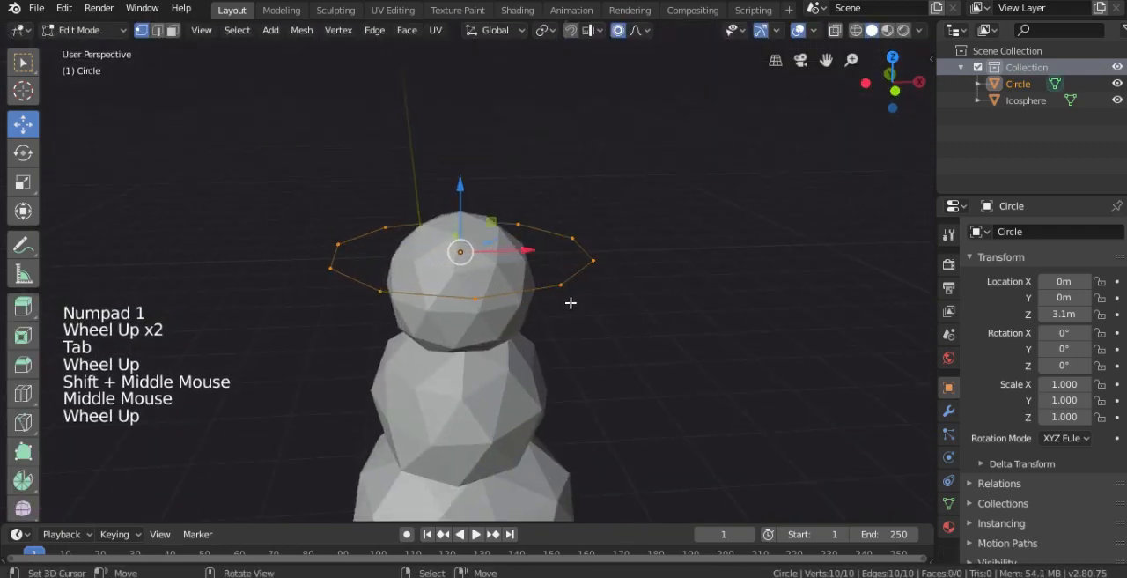
{"action": "key", "text": "f"}
{"action": "key", "text": "e"}
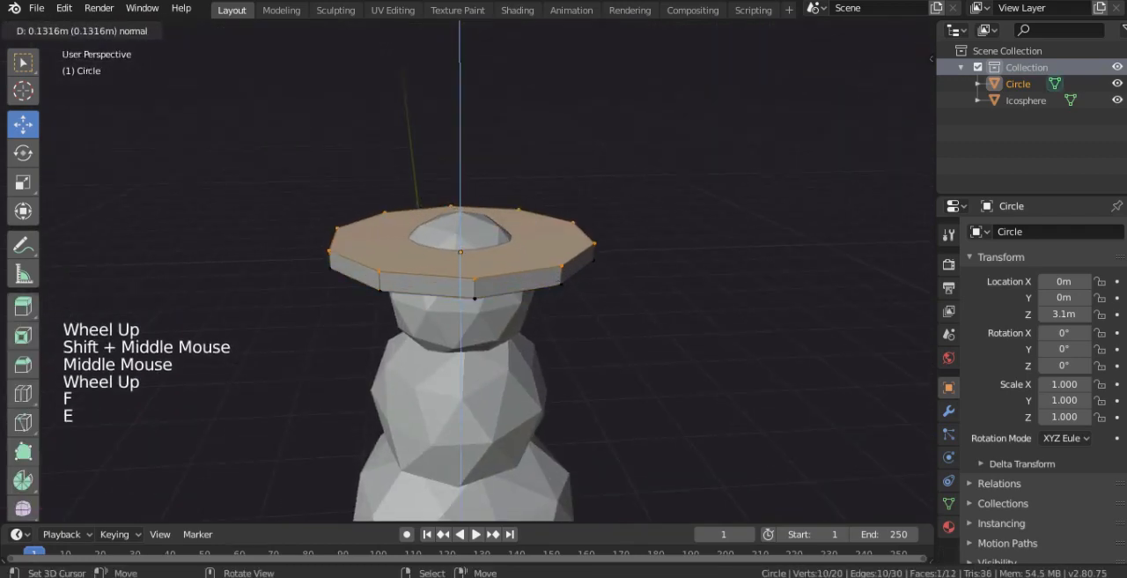
{"action": "left_click", "coordinate": [556, 284]}
- Extrude the brim's top face in place and, with proportional editing turned off, scale it inward to 0.692
{"action": "key", "text": "KP_1"}
{"action": "scroll", "coordinate": [574, 280], "scroll_direction": "up", "scroll_amount": 1}
{"action": "middle_click_drag", "start_coordinate": [576, 272], "coordinate": [631, 354], "text": "shift"}
{"action": "scroll", "coordinate": [622, 322], "scroll_direction": "up", "scroll_amount": 1, "text": "shift"}
{"action": "scroll", "coordinate": [622, 322], "scroll_direction": "up", "scroll_amount": 1}
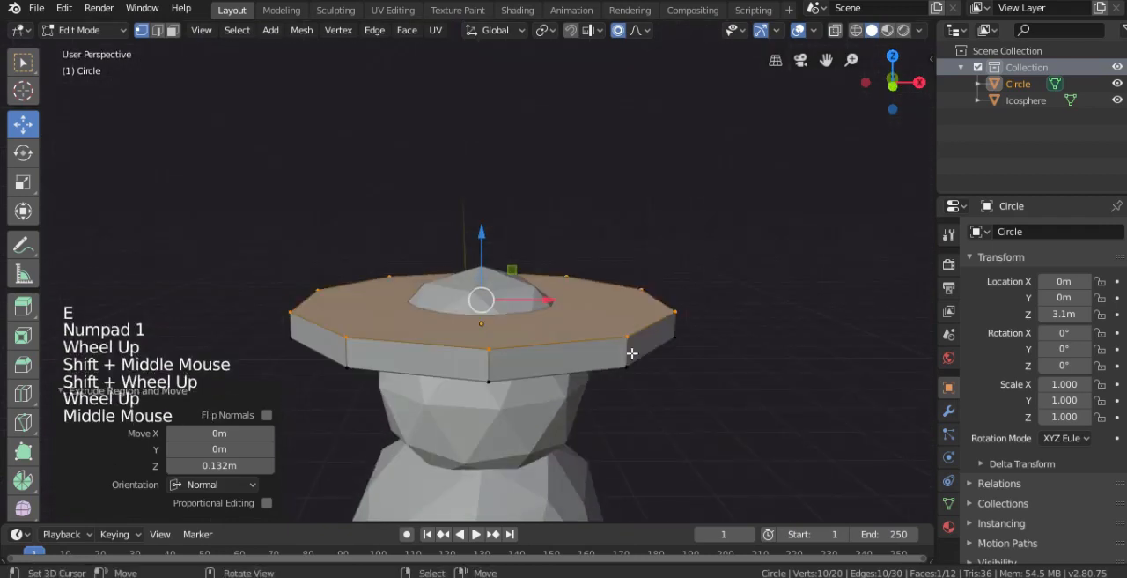
{"action": "key", "text": "e"}
{"action": "key", "text": "s"}
{"action": "key", "text": "Escape"}
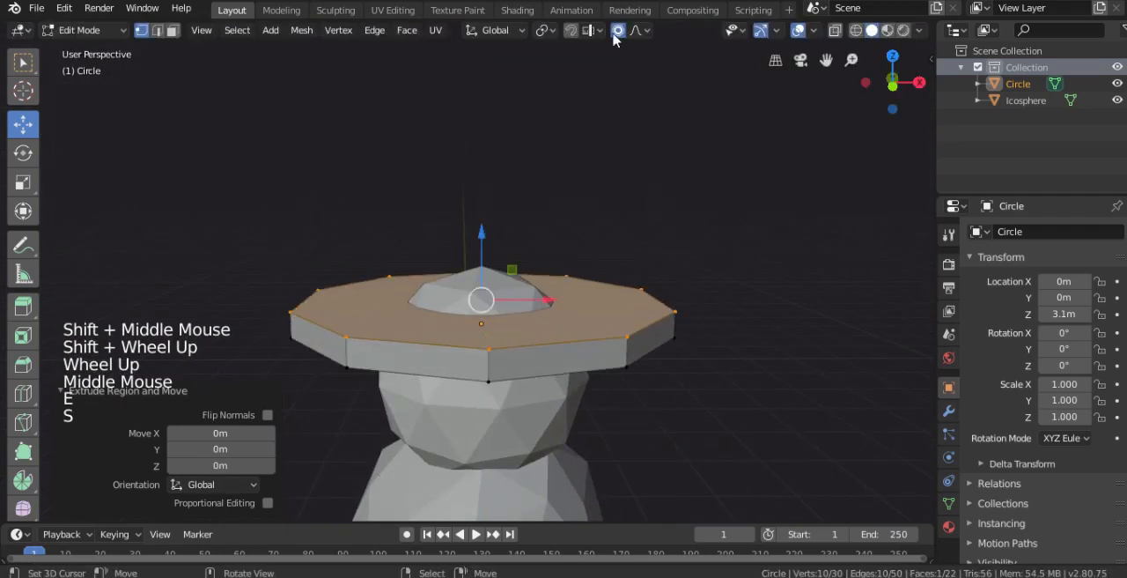
{"action": "left_click", "coordinate": [618, 30]}
{"action": "key", "text": "s"}
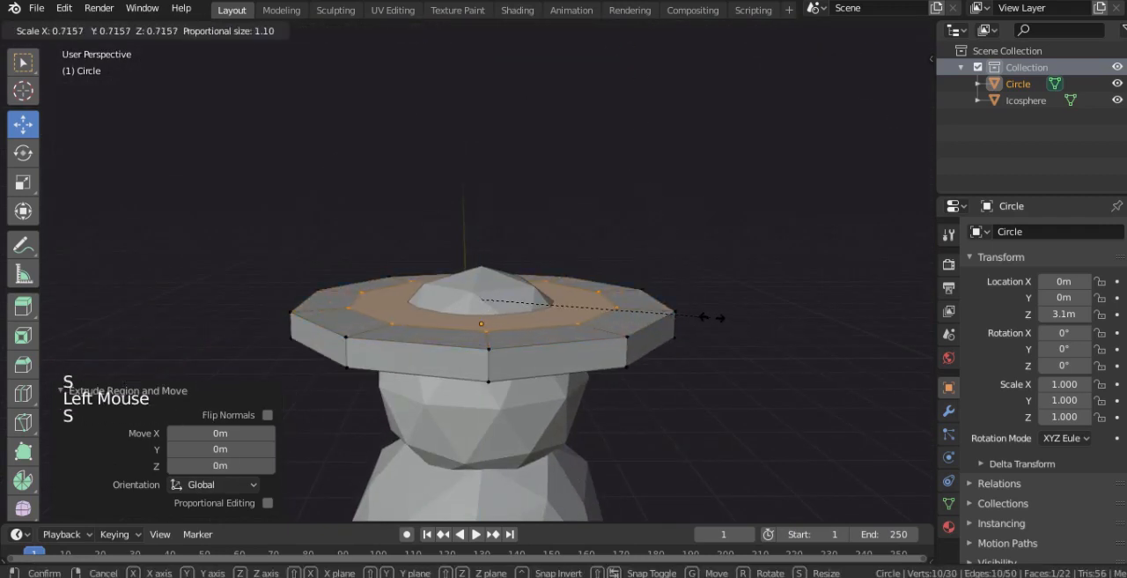
{"action": "left_click", "coordinate": [702, 315]}
- Scale the inner brim face down further, starting with a factor of about 0.92, to fit the crown's base
{"action": "key", "text": "KP_1"}
{"action": "scroll", "coordinate": [588, 299], "scroll_direction": "down", "scroll_amount": 1}
{"action": "key", "text": "s"}
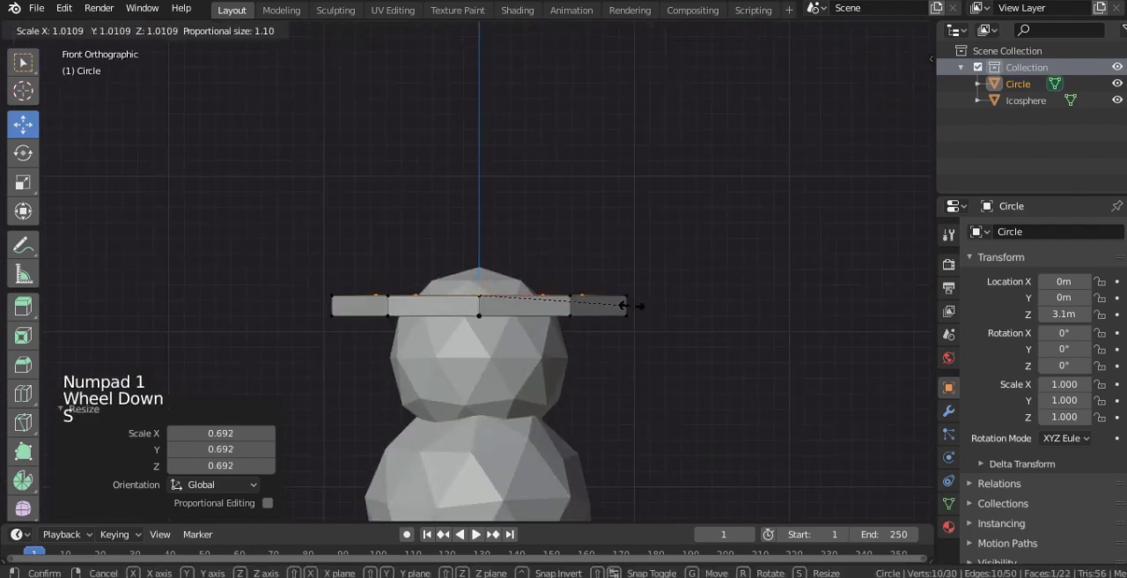
{"action": "left_click", "coordinate": [606, 306]}
{"action": "middle_click_drag", "start_coordinate": [606, 306], "coordinate": [634, 350]}
{"action": "key", "text": "s"}
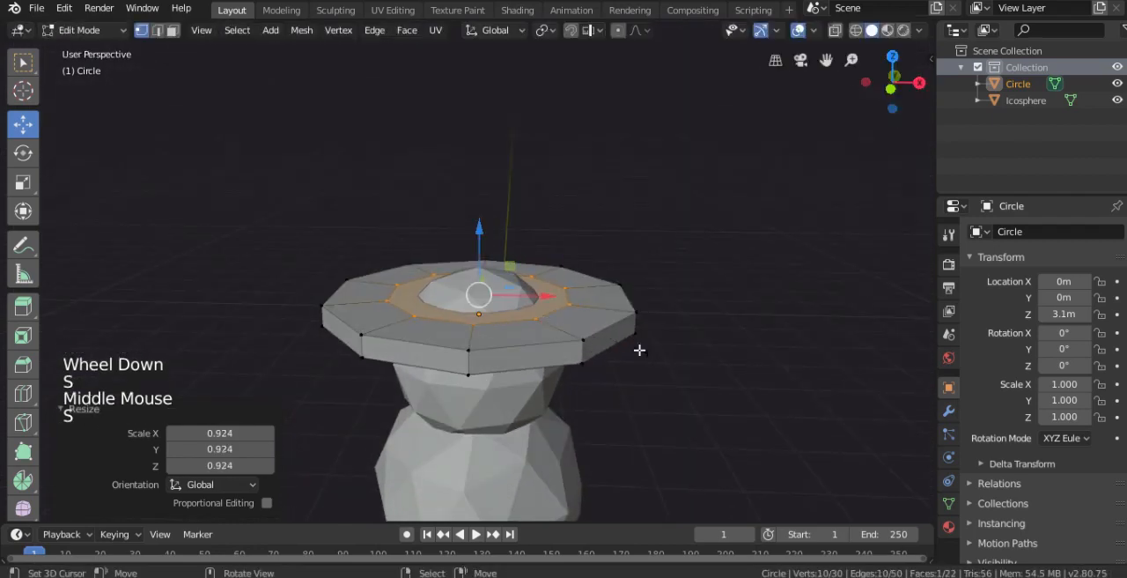
{"action": "left_click", "coordinate": [640, 350]}
- Extrude the inner brim face upward into a tall crown and widen its top slightly
{"action": "key", "text": "e"}
{"action": "left_click", "coordinate": [629, 202]}
{"action": "key", "text": "KP_1"}
{"action": "middle_click_drag", "start_coordinate": [628, 202], "coordinate": [616, 247], "text": "shift"}
{"action": "key", "text": "s"}
{"action": "left_click", "coordinate": [654, 245]}
- Extrude the crown's top face upward about 0.11 m and scale it inward to bevel the upper edge
{"action": "key", "text": "e"}
{"action": "left_click", "coordinate": [511, 126]}
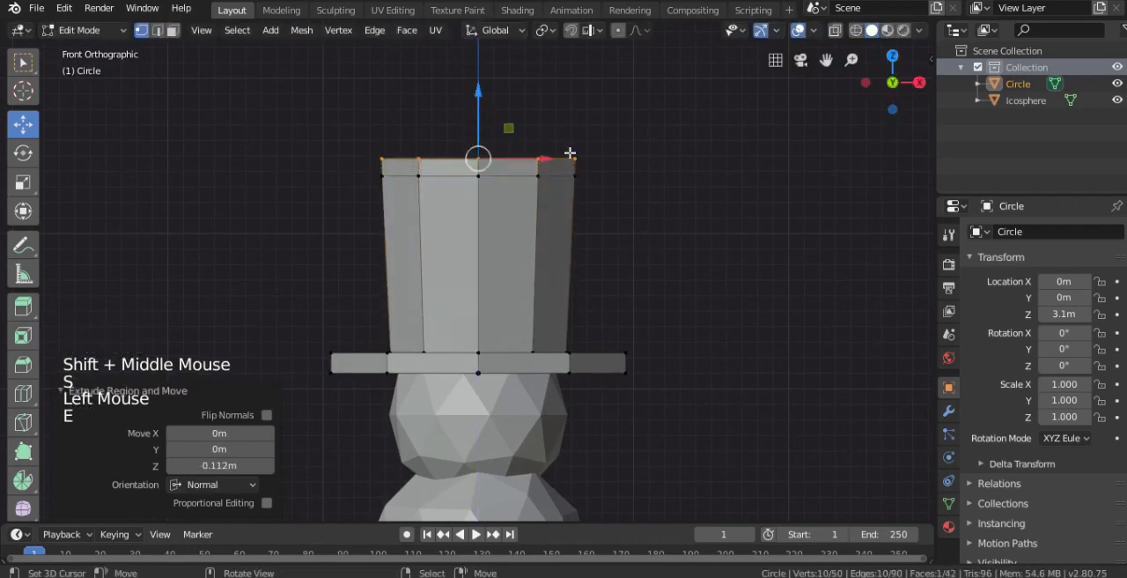
{"action": "key", "text": "s"}
{"action": "left_click", "coordinate": [650, 197]}
- Select the entire hat mesh and scale it down to suit the head ball
{"action": "key", "text": "Tab"}
{"action": "scroll", "coordinate": [614, 331], "scroll_direction": "down", "scroll_amount": 3}
{"action": "middle_click_drag", "start_coordinate": [614, 331], "coordinate": [617, 263], "text": "shift"}
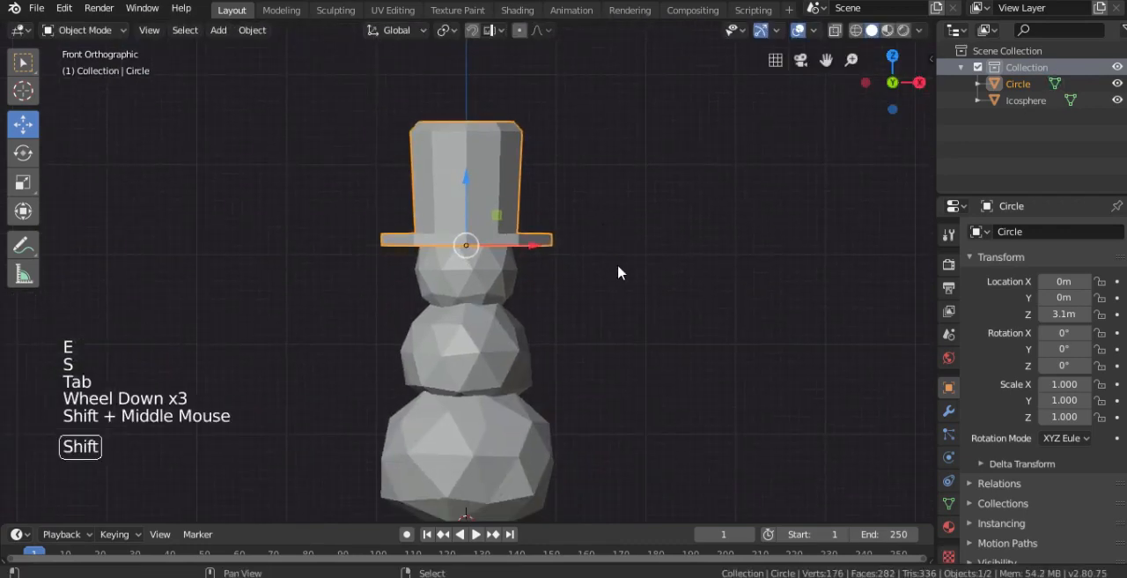
{"action": "scroll", "coordinate": [618, 263], "scroll_direction": "down", "scroll_amount": 3}
{"action": "key", "text": "Tab"}
{"action": "scroll", "coordinate": [618, 266], "scroll_direction": "up", "scroll_amount": 2}
{"action": "key", "text": "a"}
{"action": "key", "text": "s"}
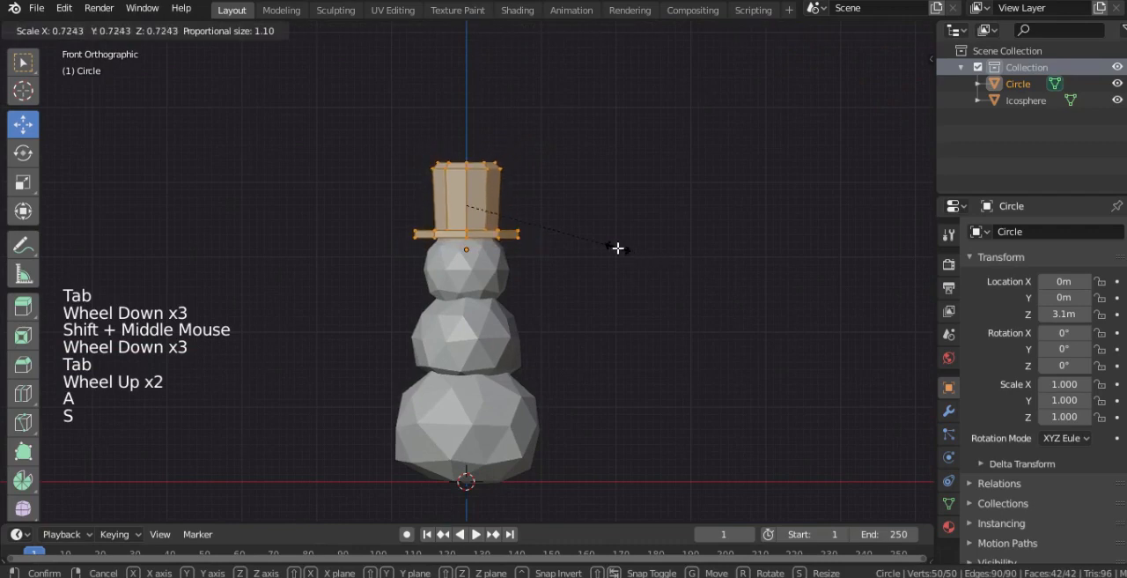
{"action": "left_click", "coordinate": [575, 229]}
- Select the crown's two upper vertex rings with X-ray on and lower them about 0.02 m along Z
{"action": "key", "text": "Tab"}
{"action": "key", "text": "Tab"}
{"action": "scroll", "coordinate": [511, 176], "scroll_direction": "up", "scroll_amount": 1}
{"action": "key", "text": "alt+z"}
{"action": "right_click", "coordinate": [506, 148]}
{"action": "key", "text": "b"}
{"action": "left_click_drag", "start_coordinate": [579, 106], "coordinate": [365, 154]}
{"action": "key", "text": "g"}
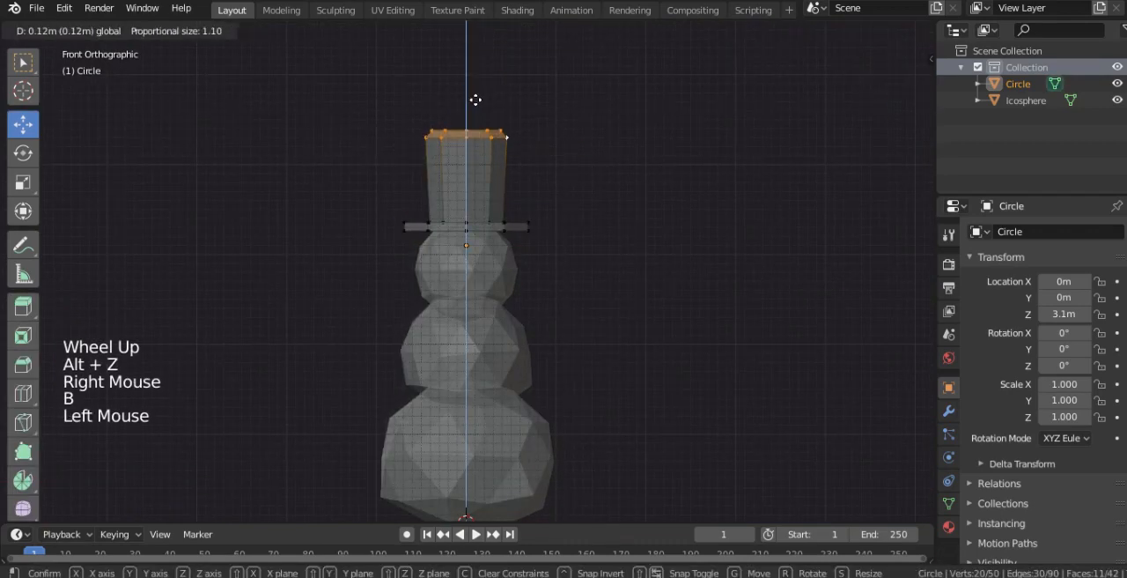
{"action": "left_click", "coordinate": [509, 180]}
{"action": "middle_click_drag", "start_coordinate": [511, 182], "coordinate": [475, 202]}
{"action": "key", "text": "alt+z"}
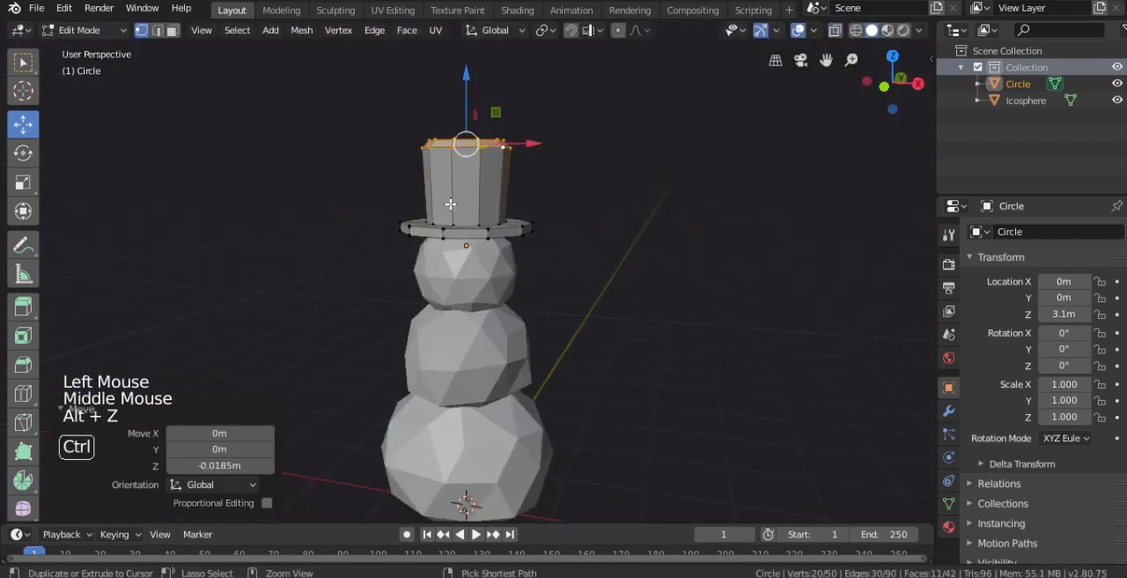
- Add one horizontal loop cut around the crown, slid with a factor of about 0.136
{"action": "key", "text": "ctrl+r"}
{"action": "left_click", "coordinate": [448, 202]}
{"action": "left_click", "coordinate": [453, 208]}
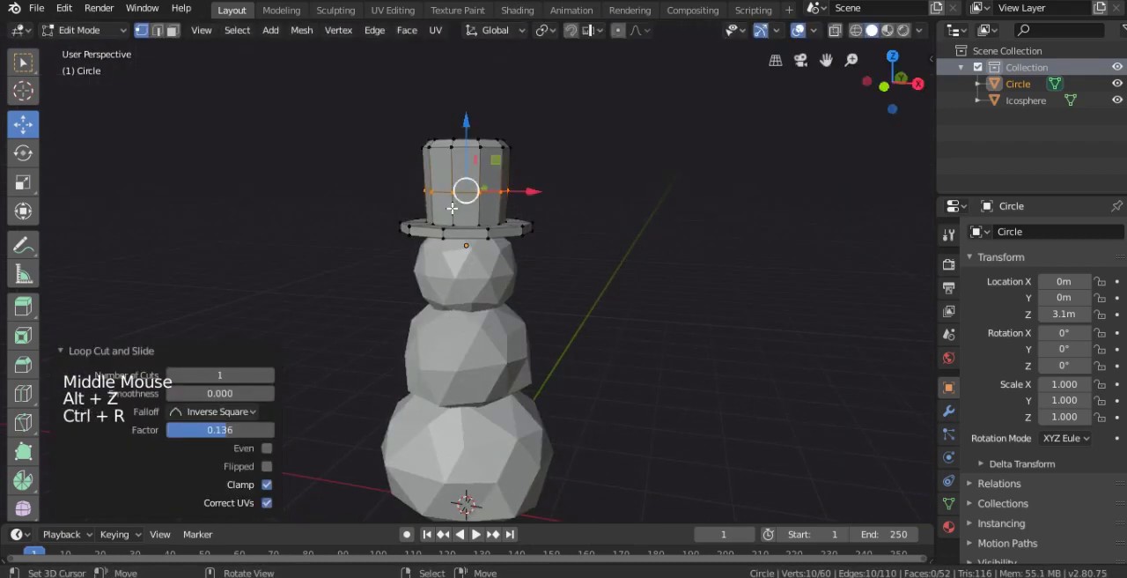
- Extrude the face loop on the crown's lower part and scale it outward in X and Y only as a hat band
{"action": "scroll", "coordinate": [435, 184], "scroll_direction": "up", "scroll_amount": 3}
{"action": "right_click", "coordinate": [435, 161], "text": "alt"}
{"action": "middle_click_drag", "start_coordinate": [435, 161], "coordinate": [432, 183]}
{"action": "left_click_drag", "start_coordinate": [432, 183], "coordinate": [496, 228]}
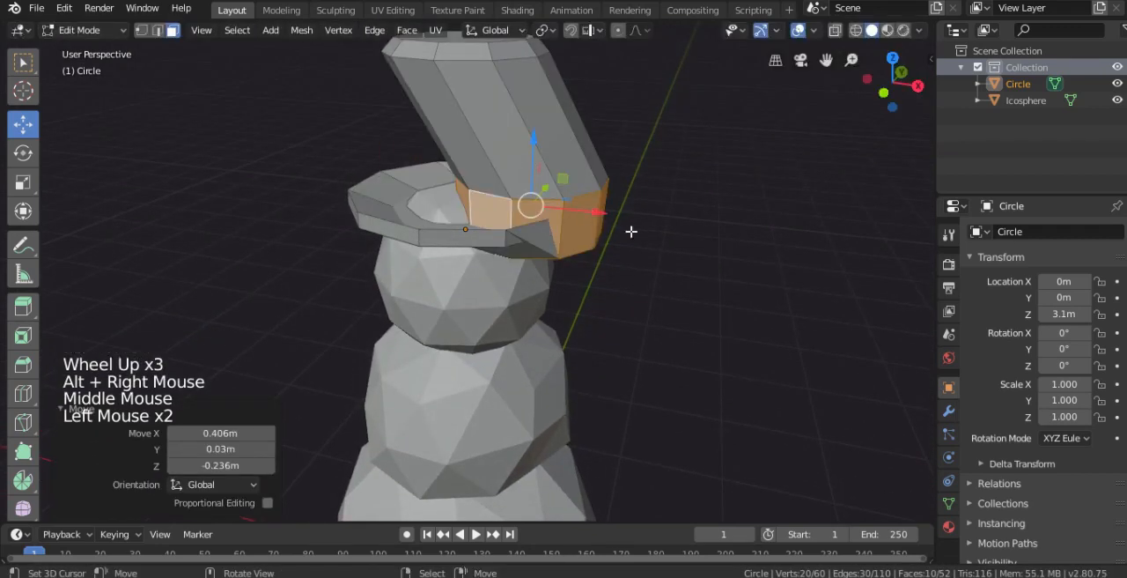
{"action": "key", "text": "ctrl+z"}
{"action": "middle_click_drag", "start_coordinate": [632, 231], "coordinate": [576, 287], "text": "shift"}
{"action": "scroll", "coordinate": [661, 322], "scroll_direction": "up", "scroll_amount": 2}
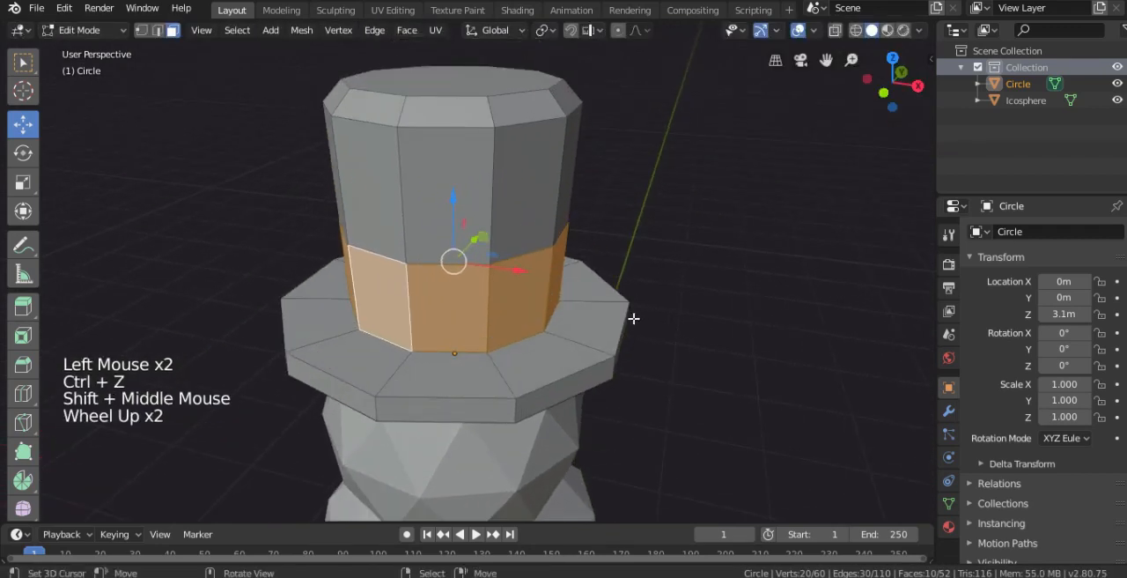
{"action": "key", "text": "e"}
{"action": "key", "text": "s"}
{"action": "key", "text": "shift+z"}
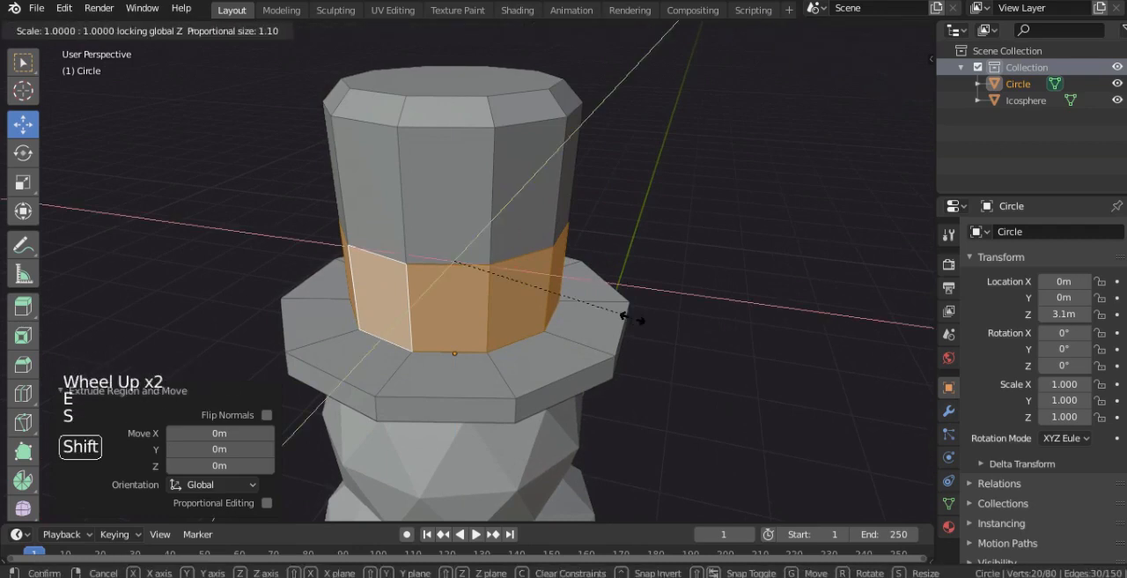
{"action": "key", "text": "Tab"}
- Select the entire hat mesh and lower it about 0.14 m along Z onto the head
{"action": "scroll", "coordinate": [594, 330], "scroll_direction": "down", "scroll_amount": 1}
{"action": "middle_click_drag", "start_coordinate": [595, 331], "coordinate": [597, 290]}
{"action": "key", "text": "KP_1"}
{"action": "scroll", "coordinate": [596, 282], "scroll_direction": "down", "scroll_amount": 2}
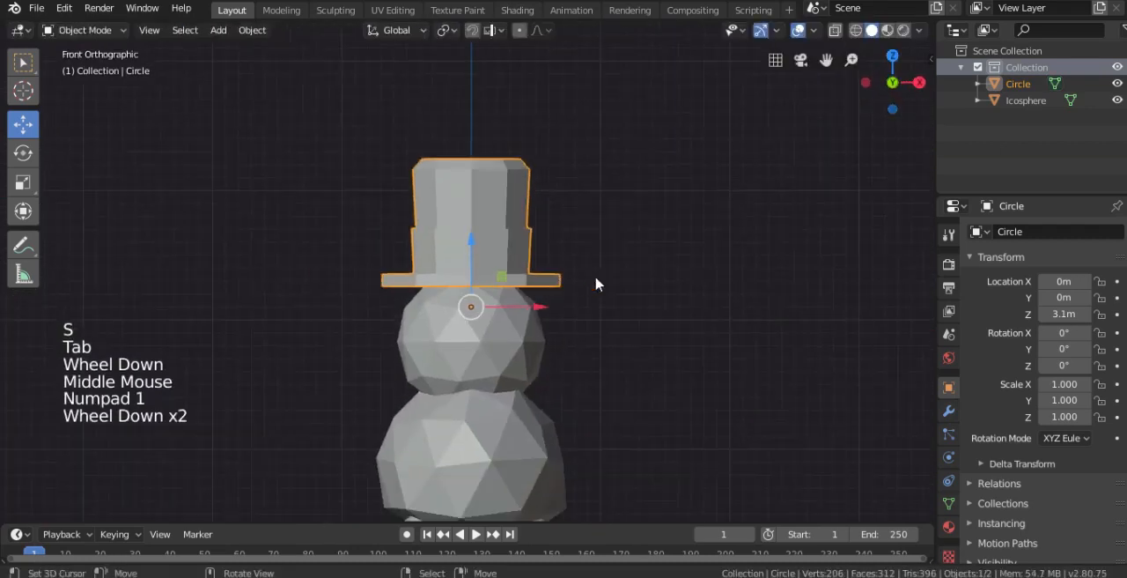
{"action": "key", "text": "Tab"}
{"action": "key", "text": "a"}
{"action": "left_click_drag", "start_coordinate": [473, 198], "coordinate": [473, 217]}
- Try to tilt the hat mesh about 3.55° in the side view, and undo the rotation
{"action": "key", "text": "KP_3"}
{"action": "key", "text": "r"}
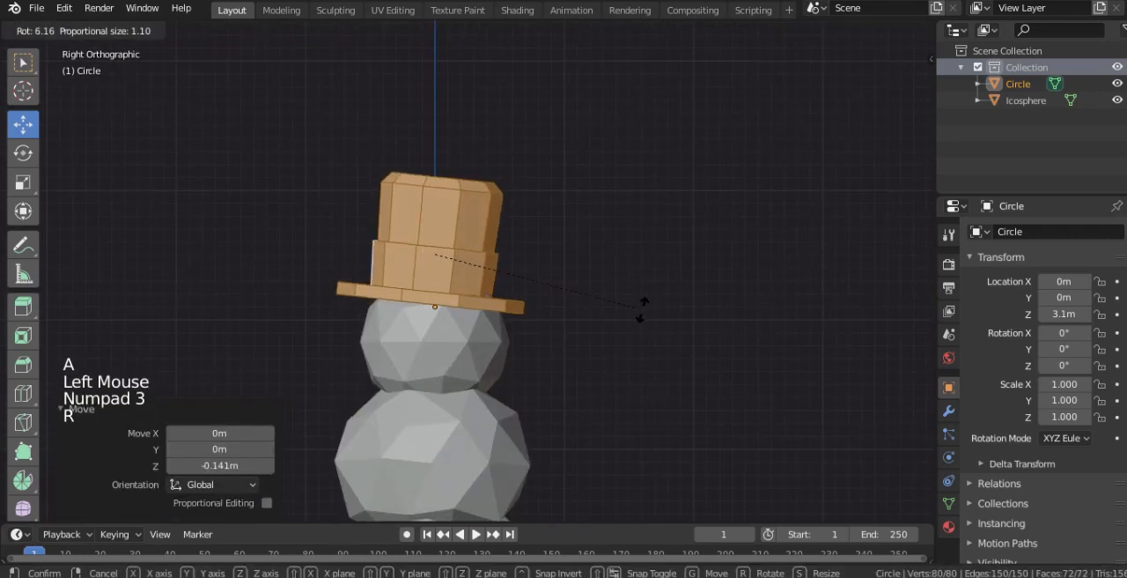
{"action": "key", "text": "g"}
{"action": "key", "text": "ctrl+z"}
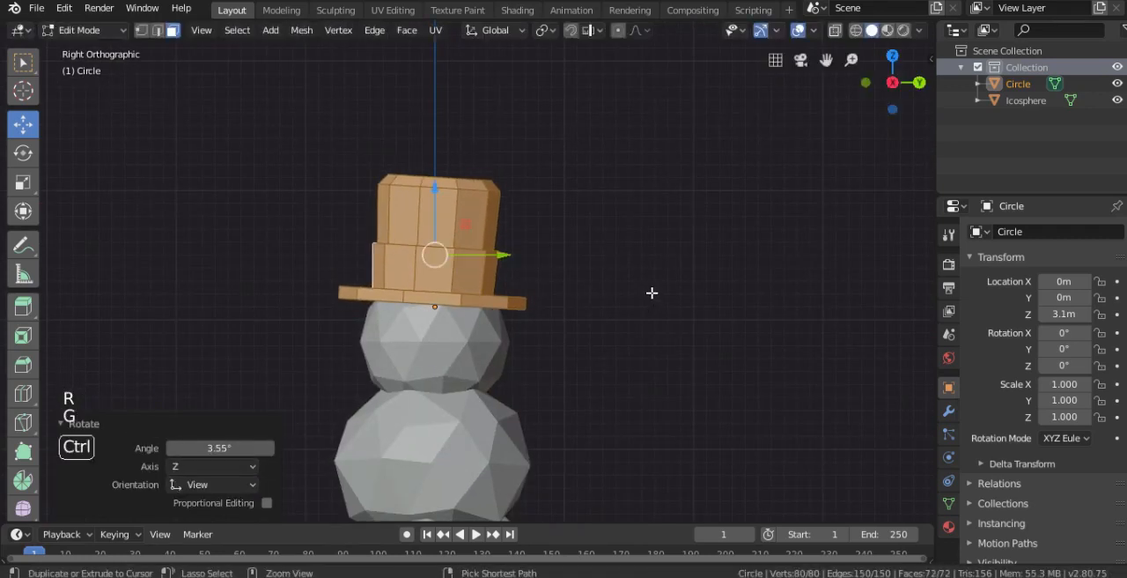
- Select the crown's top face together with the bevelled face ring and raise them 0.115 m along Z
{"action": "key", "text": "Tab"}
{"action": "key", "text": "KP_1"}
{"action": "key", "text": "Tab"}
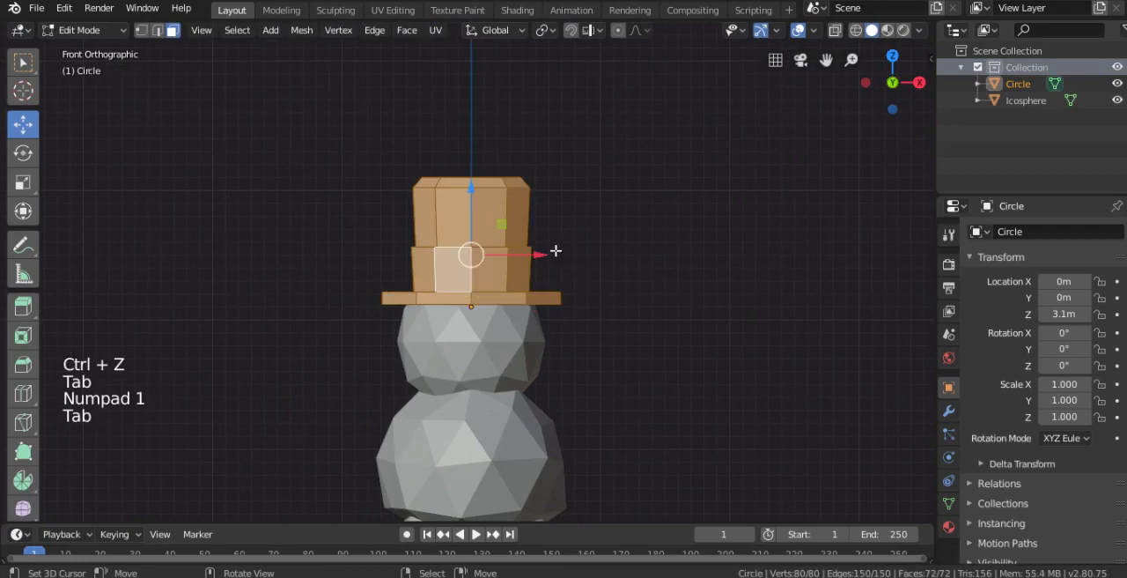
{"action": "right_click", "coordinate": [490, 183]}
{"action": "middle_click_drag", "start_coordinate": [491, 182], "coordinate": [491, 188]}
{"action": "right_click", "coordinate": [477, 169]}
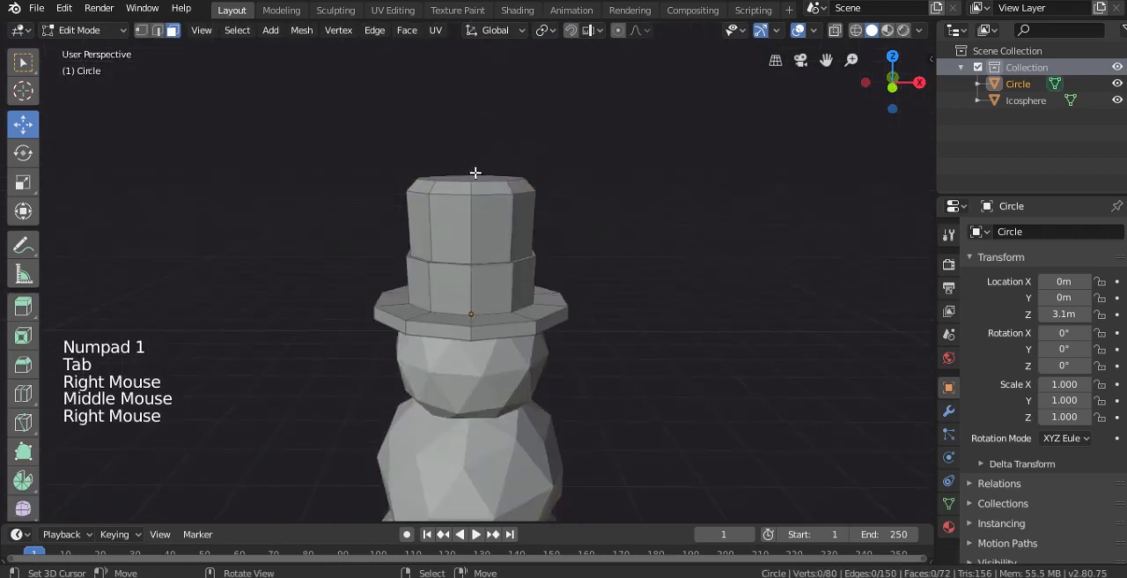
{"action": "right_click", "coordinate": [476, 181]}
{"action": "key", "text": "KP_1"}
{"action": "left_click_drag", "start_coordinate": [473, 141], "coordinate": [475, 128]}
{"action": "key", "text": "ctrl+z"}
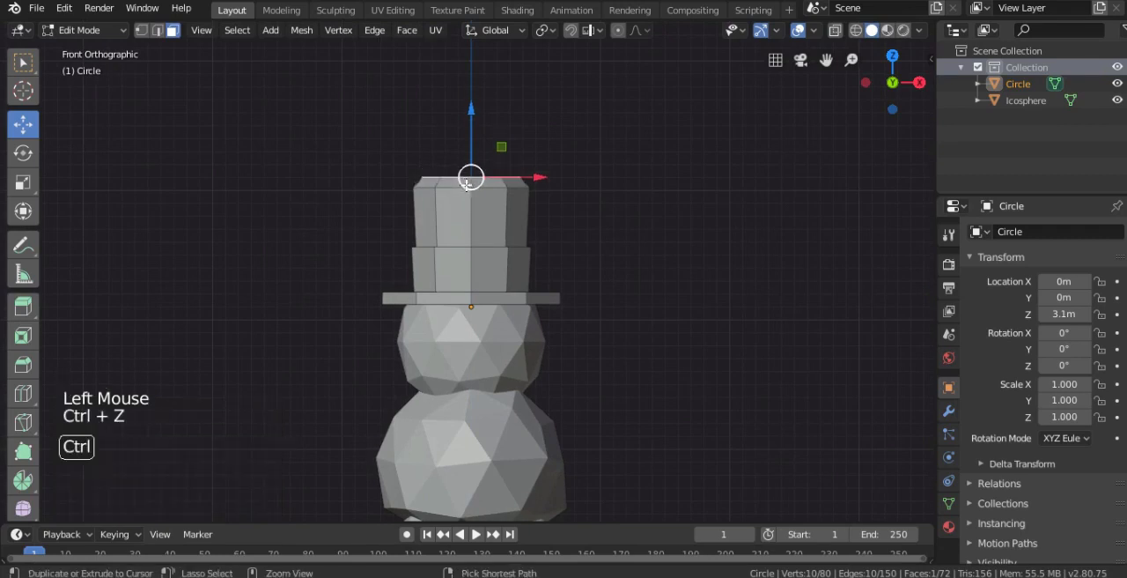
{"action": "right_click", "coordinate": [470, 174], "text": "alt+shift"}
{"action": "left_click_drag", "start_coordinate": [472, 148], "coordinate": [472, 128]}
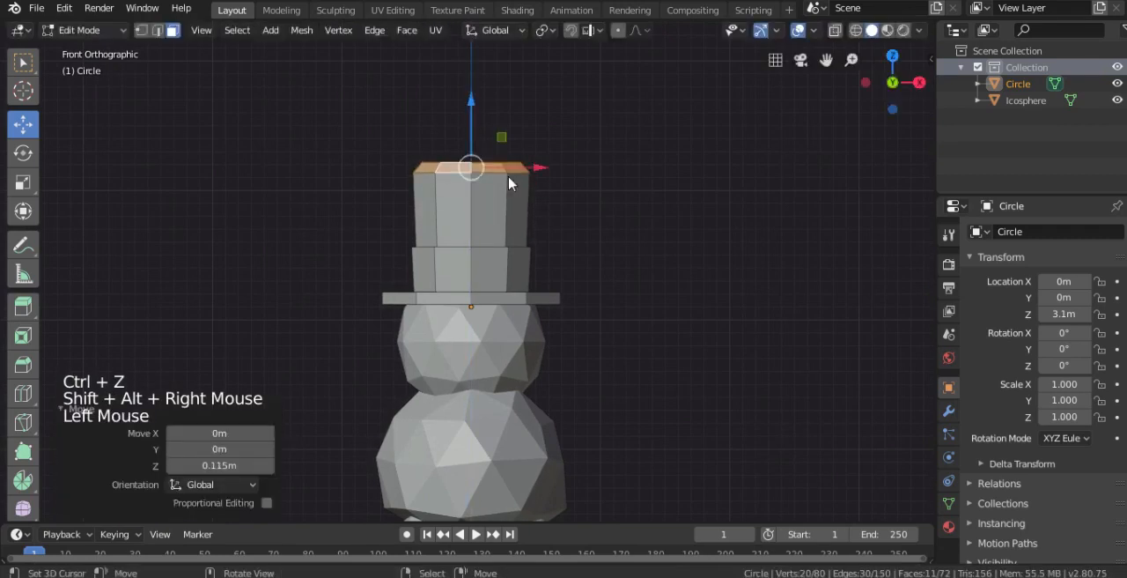
- Tilt the hat slightly sideways in the front view, working in Object Mode
{"action": "key", "text": "Tab"}
{"action": "key", "text": "Tab"}
{"action": "key", "text": "Tab"}
{"action": "key", "text": "r"}
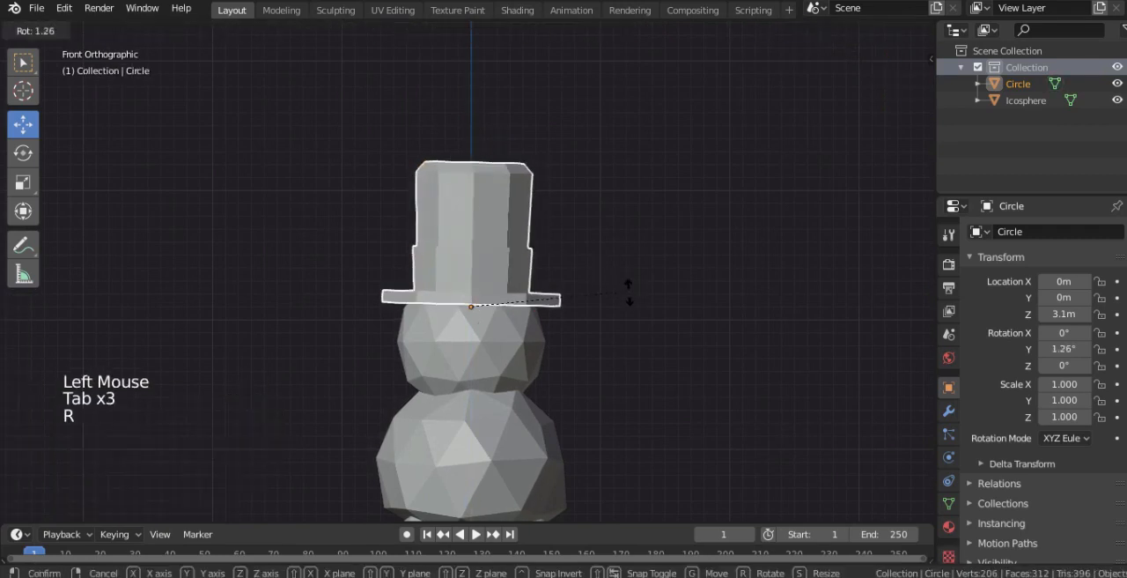
{"action": "left_click", "coordinate": [628, 292]}
- Tilt the hat slightly backward in the side view and shift it to sit on the head
{"action": "key", "text": "KP_3"}
{"action": "key", "text": "r"}
{"action": "left_click", "coordinate": [628, 313]}
{"action": "key", "text": "g"}
{"action": "left_click", "coordinate": [614, 308]}
- Add a second mesh circle with 10 vertices and a 1 m radius at the origin
{"action": "key", "text": "KP_1"}
{"action": "scroll", "coordinate": [611, 307], "scroll_direction": "down", "scroll_amount": 2}
{"action": "middle_click_drag", "start_coordinate": [607, 307], "coordinate": [594, 252], "text": "shift"}
{"action": "scroll", "coordinate": [564, 256], "scroll_direction": "down", "scroll_amount": 1, "text": "shift"}
{"action": "right_click", "coordinate": [534, 257]}
{"action": "right_click", "coordinate": [534, 257]}
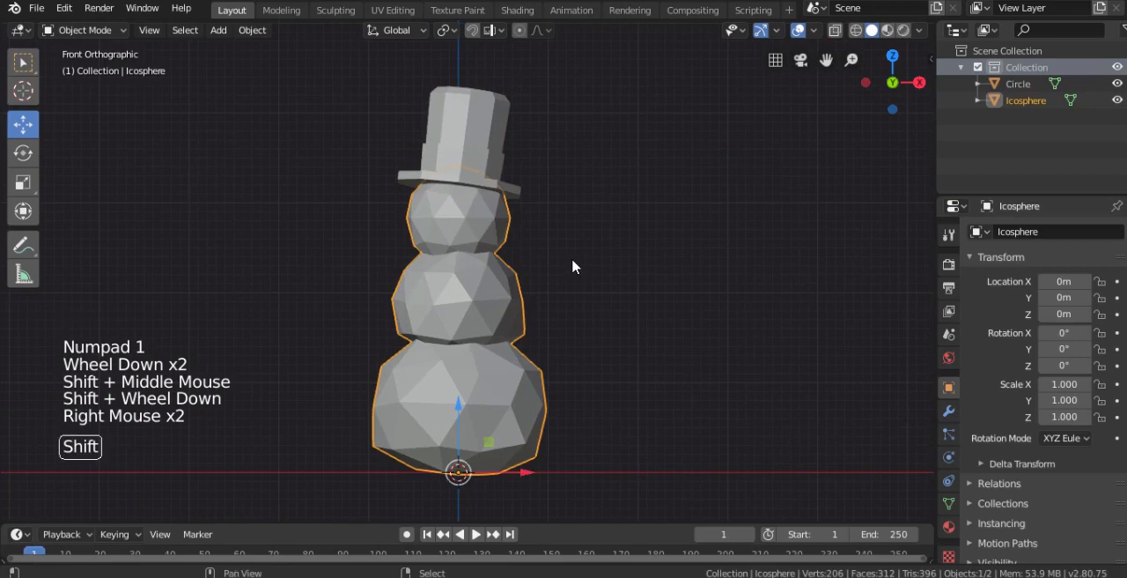
{"action": "key", "text": "shift+a"}
{"action": "mouse_move", "coordinate": [581, 266]}
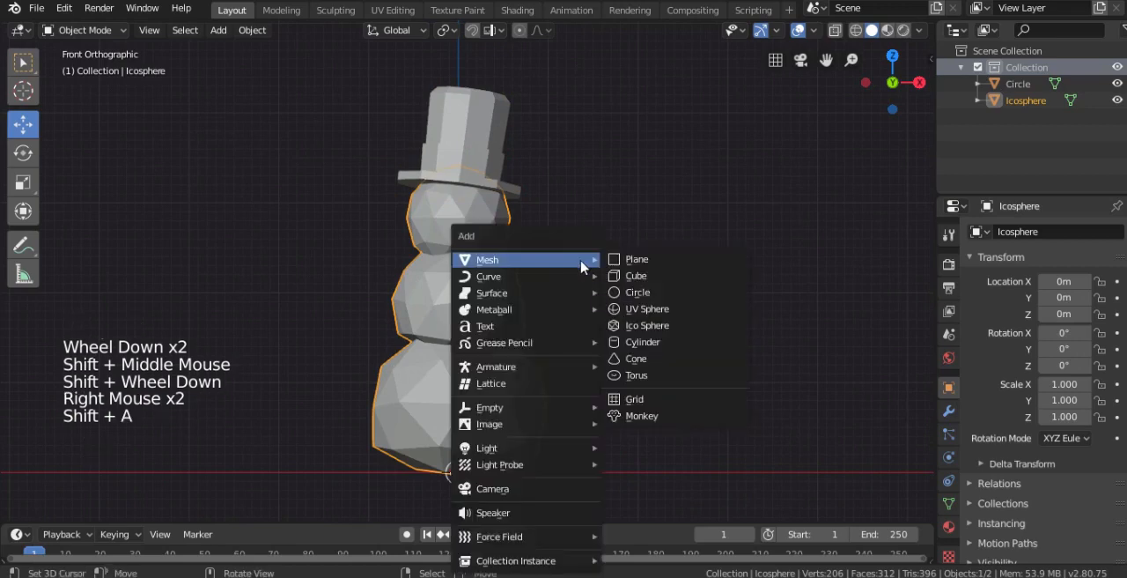
{"action": "left_click", "coordinate": [639, 293]}
{"action": "middle_click_drag", "start_coordinate": [479, 307], "coordinate": [401, 399]}
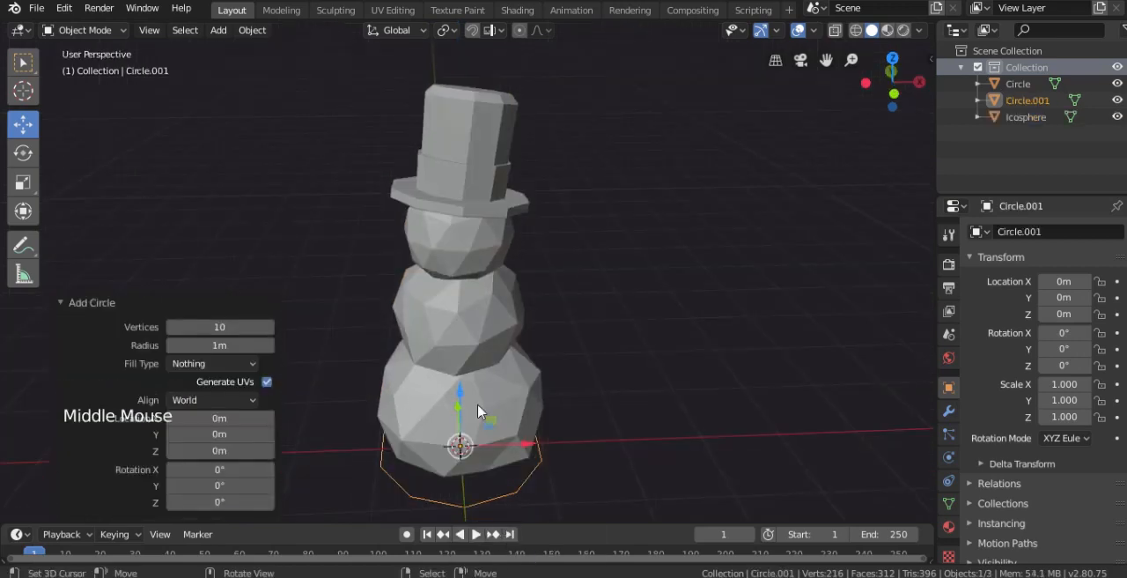
- Rotate the new circle's mesh by -90° in the side view so that it stands upright
{"action": "key", "text": "KP_3"}
{"action": "middle_click_drag", "start_coordinate": [481, 420], "coordinate": [522, 378], "text": "shift"}
{"action": "key", "text": "Tab"}
{"action": "key", "text": "r"}
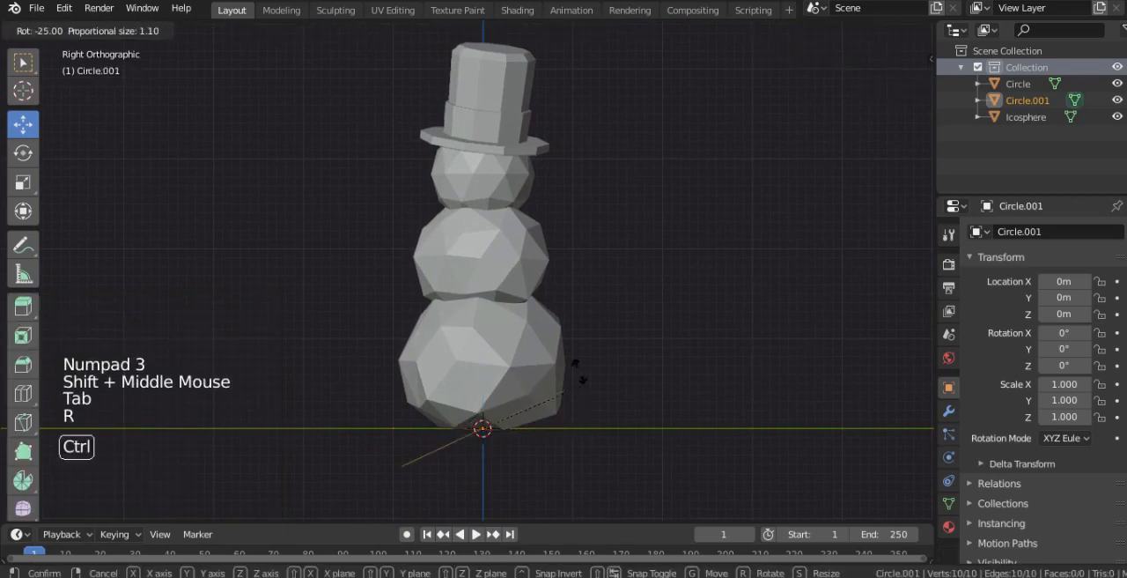
{"action": "left_click", "coordinate": [485, 295]}
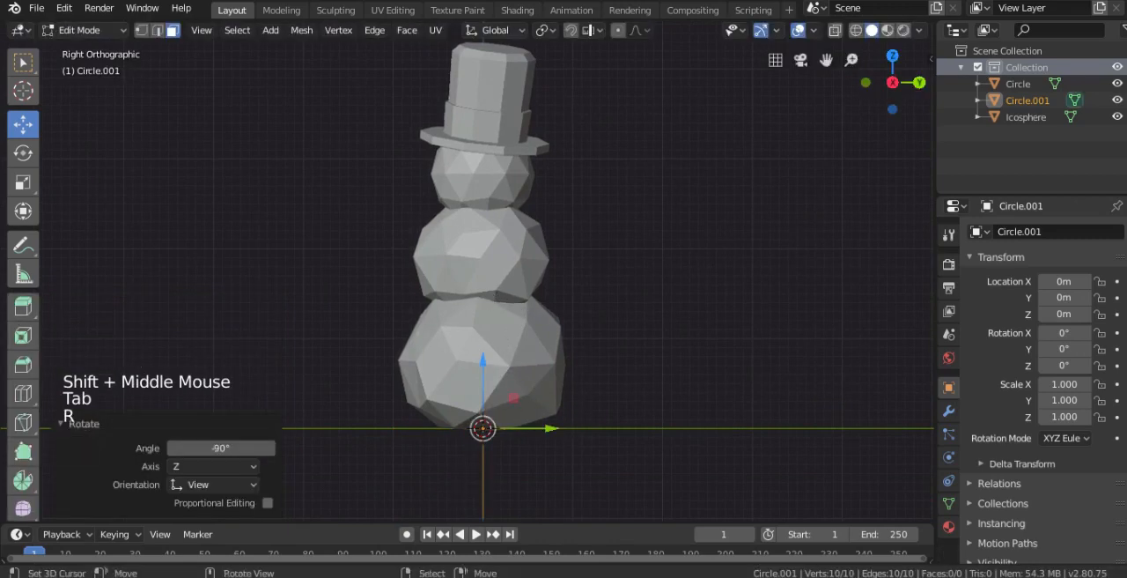
- Move the circle in front of the head at about Y -0.95 m, Z 3.01 m, and scale its mesh to 0.265
{"action": "key", "text": "Tab"}
{"action": "key", "text": "g"}
{"action": "left_click", "coordinate": [555, 187]}
{"action": "key", "text": "Tab"}
{"action": "key", "text": "s"}
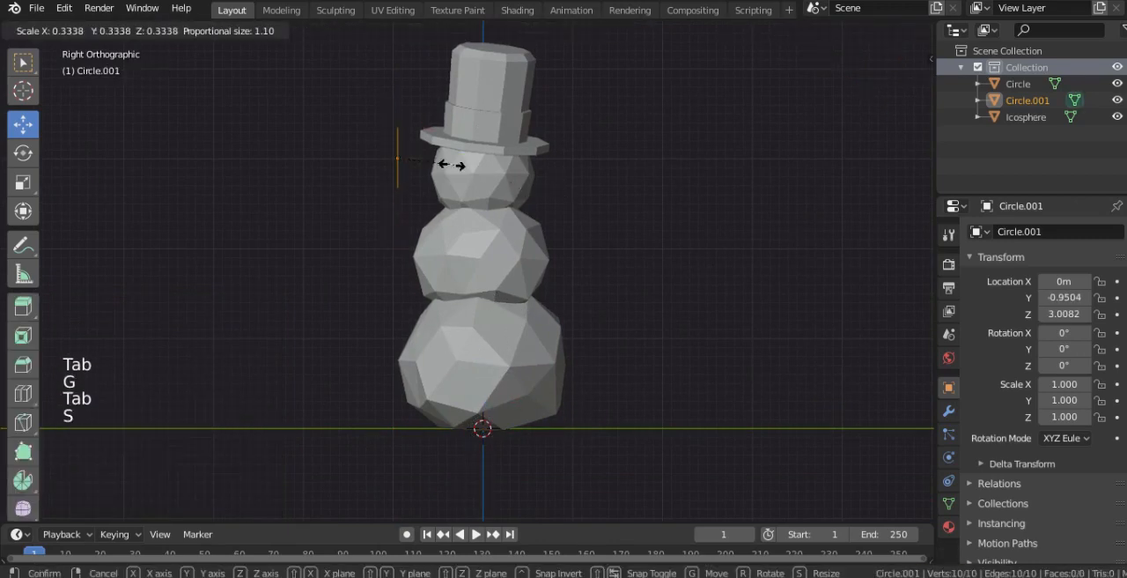
{"action": "left_click", "coordinate": [440, 165]}
- Scale the circle's mesh down further against the face in the front view and return to Object Mode
{"action": "key", "text": "KP_1"}
{"action": "scroll", "coordinate": [453, 171], "scroll_direction": "up", "scroll_amount": 2}
{"action": "middle_click_drag", "start_coordinate": [453, 171], "coordinate": [569, 323], "text": "shift"}
{"action": "scroll", "coordinate": [569, 322], "scroll_direction": "up", "scroll_amount": 2, "text": "shift"}
{"action": "scroll", "coordinate": [567, 312], "scroll_direction": "up", "scroll_amount": 6}
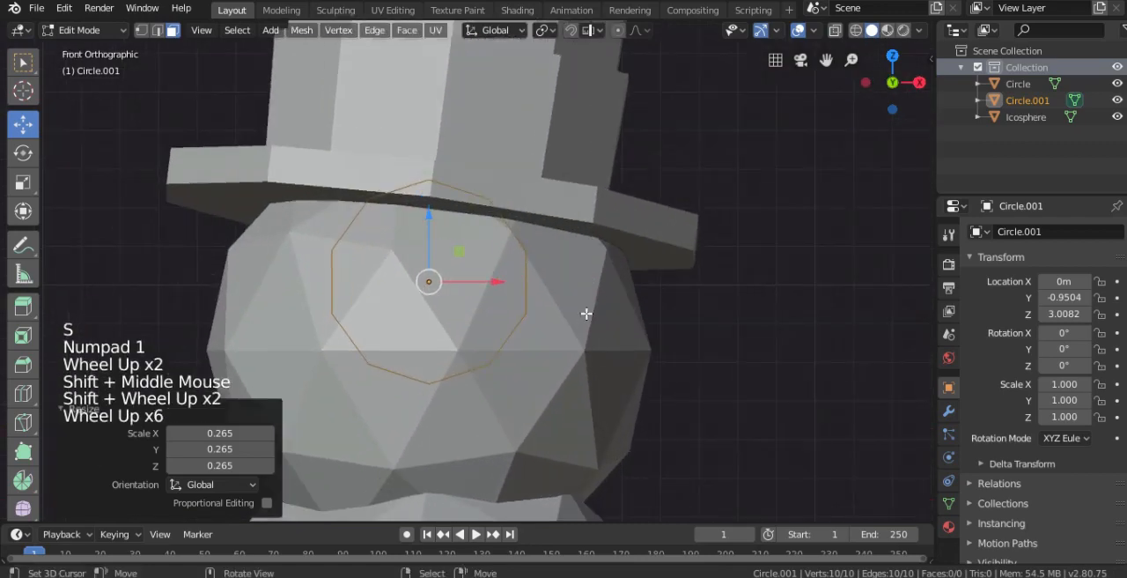
{"action": "key", "text": "Tab"}
{"action": "key", "text": "Tab"}
{"action": "key", "text": "s"}
{"action": "left_click", "coordinate": [493, 312]}
{"action": "key", "text": "Tab"}
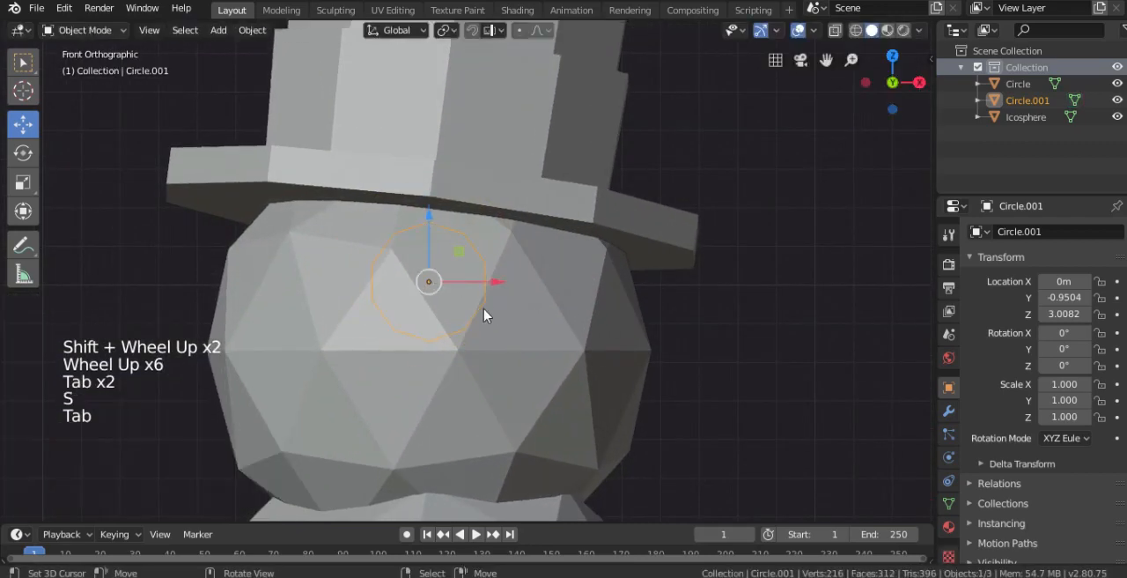
- Move the small circle about 0.47 m along Y and -0.08 m along Z to meet the front of the head
{"action": "key", "text": "KP_3"}
{"action": "key", "text": "g"}
{"action": "left_click", "coordinate": [607, 329]}
{"action": "key", "text": "KP_1"}
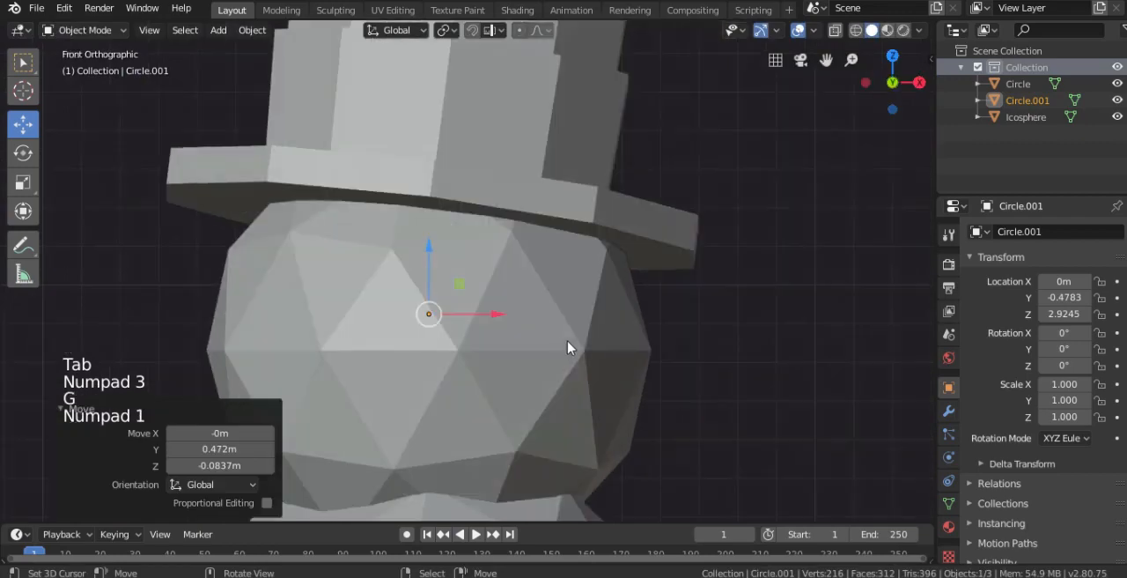
- Move the small circle onto the face at about X 0.191 m, Y -0.530 m, Z 2.957 m, as the first eye
{"action": "key", "text": "g"}
{"action": "key", "text": "KP_3"}
{"action": "scroll", "coordinate": [373, 312], "scroll_direction": "up", "scroll_amount": 2}
{"action": "left_click_drag", "start_coordinate": [372, 312], "coordinate": [339, 310]}
{"action": "middle_click_drag", "start_coordinate": [339, 310], "coordinate": [436, 297]}
- Extrude the eye circle's edge loop in Edit Mode and scale the new ring to 0.835
{"action": "key", "text": "Tab"}
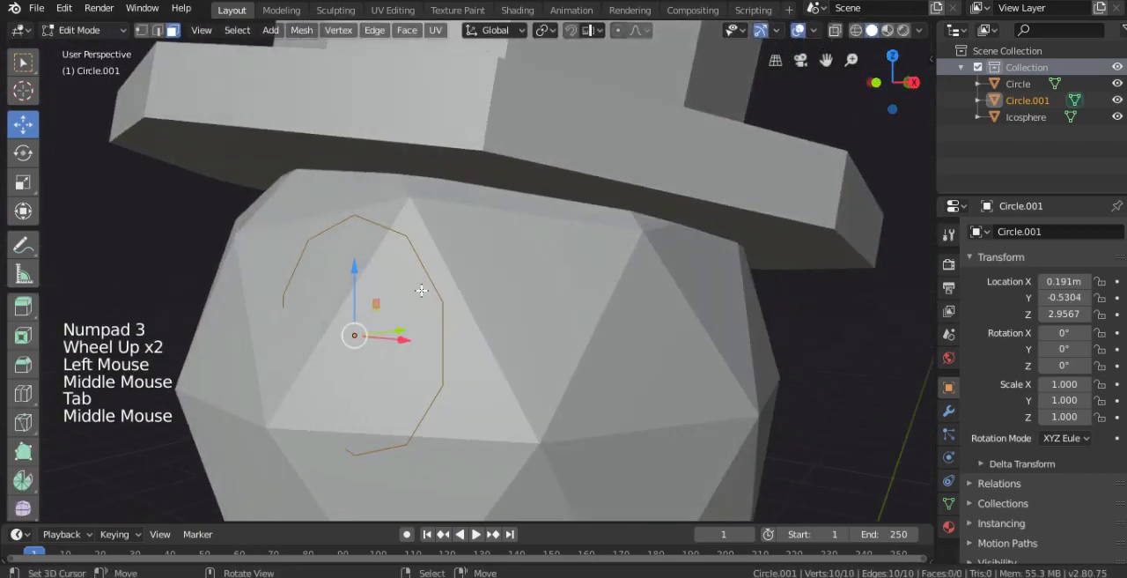
{"action": "left_click", "coordinate": [141, 30]}
{"action": "middle_click_drag", "start_coordinate": [297, 131], "coordinate": [432, 327]}
{"action": "scroll", "coordinate": [403, 320], "scroll_direction": "down", "scroll_amount": 3}
{"action": "key", "text": "e"}
{"action": "scroll", "coordinate": [440, 330], "scroll_direction": "up", "scroll_amount": 2}
{"action": "left_click_drag", "start_coordinate": [411, 346], "coordinate": [370, 361]}
{"action": "key", "text": "s"}
{"action": "left_click", "coordinate": [474, 354]}
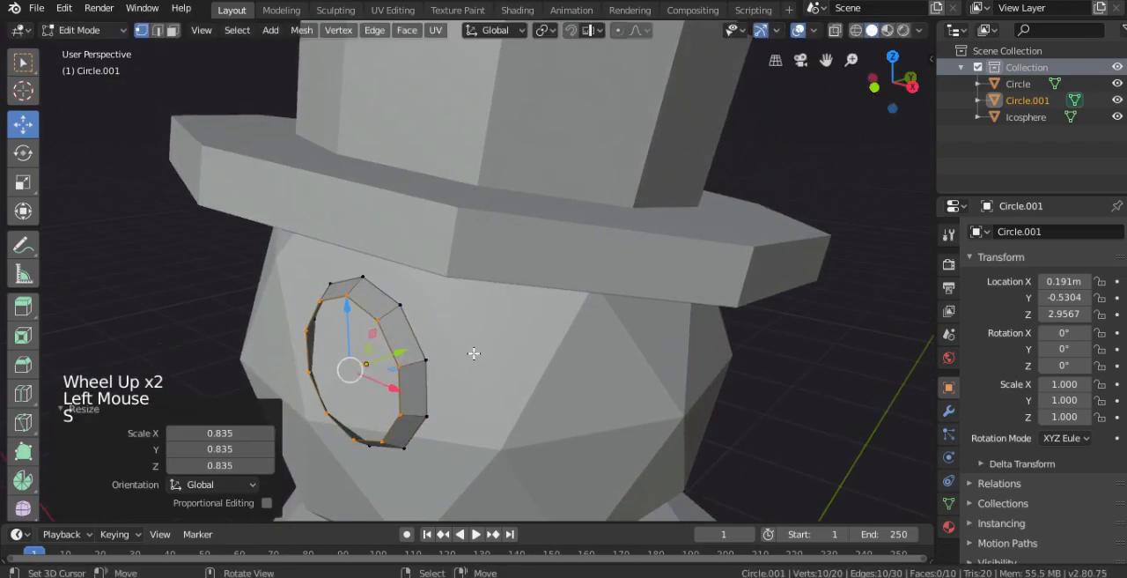
- Fill the scaled ring with a face and return to Object Mode
{"action": "key", "text": "f"}
{"action": "scroll", "coordinate": [474, 351], "scroll_direction": "down", "scroll_amount": 2}
{"action": "key", "text": "Tab"}
{"action": "middle_click_drag", "start_coordinate": [474, 352], "coordinate": [555, 318]}
- Scale the whole eye mesh down in the front view
{"action": "key", "text": "Tab"}
{"action": "key", "text": "a"}
{"action": "key", "text": "KP_1"}
{"action": "scroll", "coordinate": [711, 367], "scroll_direction": "up", "scroll_amount": 1}
{"action": "key", "text": "s"}
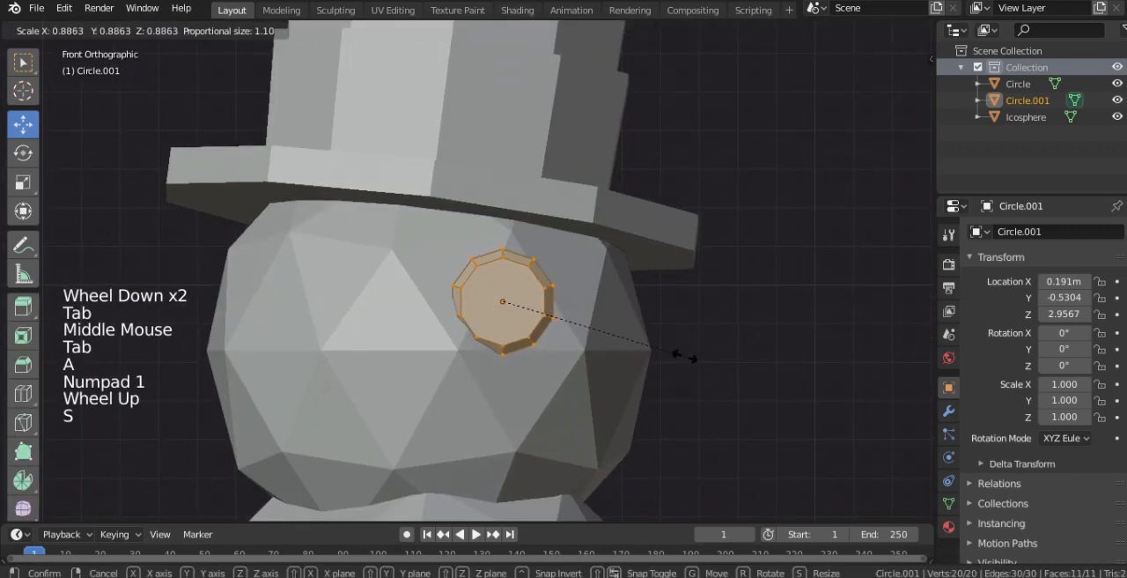
{"action": "left_click", "coordinate": [556, 303]}
- Select the edge loop around the eye's front face and scale it smaller to strengthen the bevel
{"action": "right_click", "coordinate": [532, 274], "text": "alt"}
{"action": "key", "text": "s"}
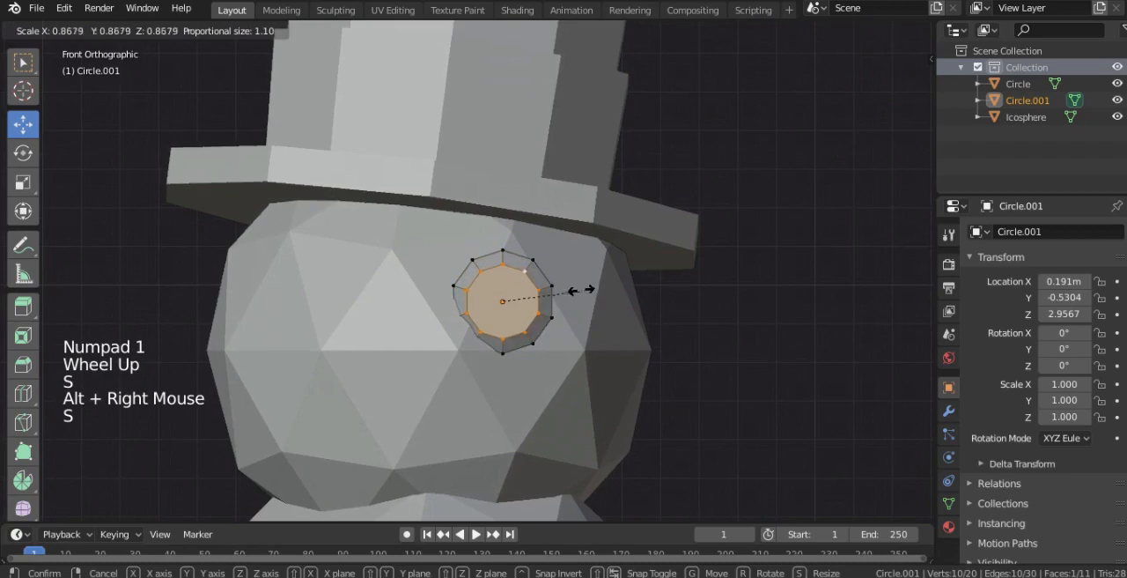
{"action": "left_click", "coordinate": [555, 293]}
- Extrude the eye's back edge loop toward the head in the side view and scale it to 1.127
{"action": "key", "text": "KP_3"}
{"action": "right_click", "coordinate": [331, 273], "text": "alt"}
{"action": "scroll", "coordinate": [380, 306], "scroll_direction": "up", "scroll_amount": 2}
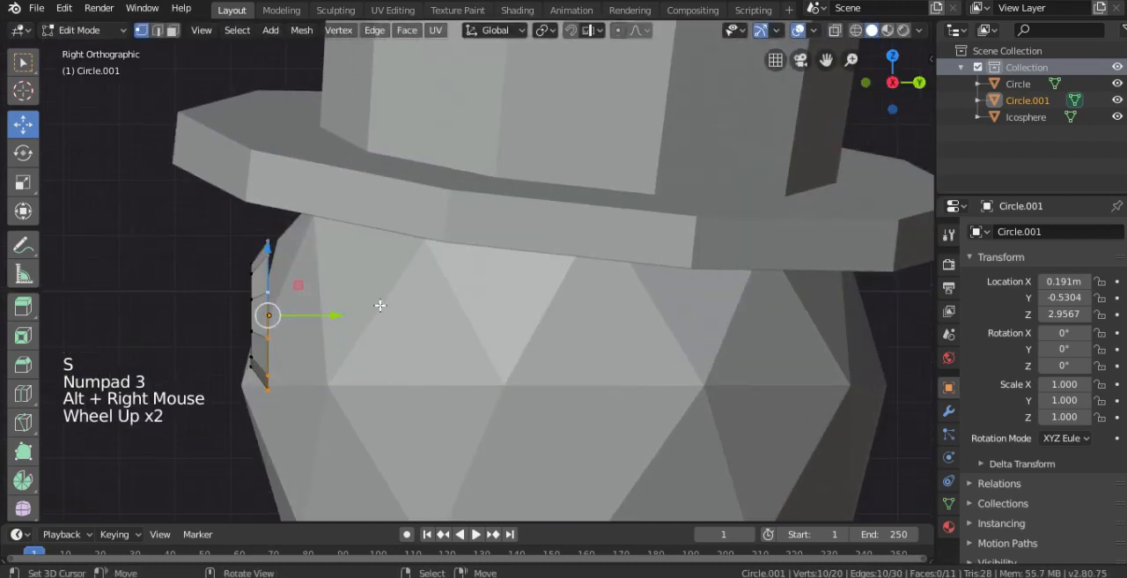
{"action": "key", "text": "e"}
{"action": "left_click_drag", "start_coordinate": [327, 313], "coordinate": [395, 314]}
{"action": "key", "text": "s"}
{"action": "left_click", "coordinate": [396, 315]}
{"action": "middle_click_drag", "start_coordinate": [396, 314], "coordinate": [551, 337]}
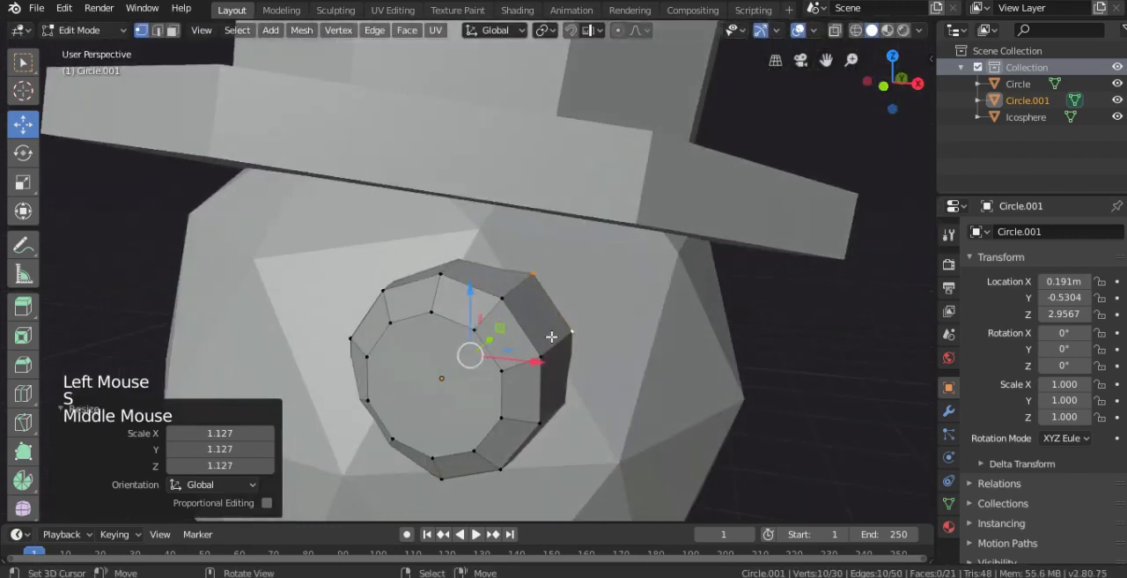
- Rotate the eye's extruded back ring in the front view and return to Object Mode
{"action": "key", "text": "KP_1"}
{"action": "key", "text": "r"}
{"action": "left_click", "coordinate": [572, 361]}
{"action": "scroll", "coordinate": [547, 368], "scroll_direction": "down", "scroll_amount": 2}
{"action": "key", "text": "Tab"}
{"action": "middle_click_drag", "start_coordinate": [547, 368], "coordinate": [596, 309]}
- Scale all of the eye's vertices to 0.861
{"action": "key", "text": "Tab"}
{"action": "key", "text": "s"}
{"action": "left_click", "coordinate": [566, 305]}
- Try to randomize the eye's vertices with an amount of 0.03 m
{"action": "key", "text": "w"}
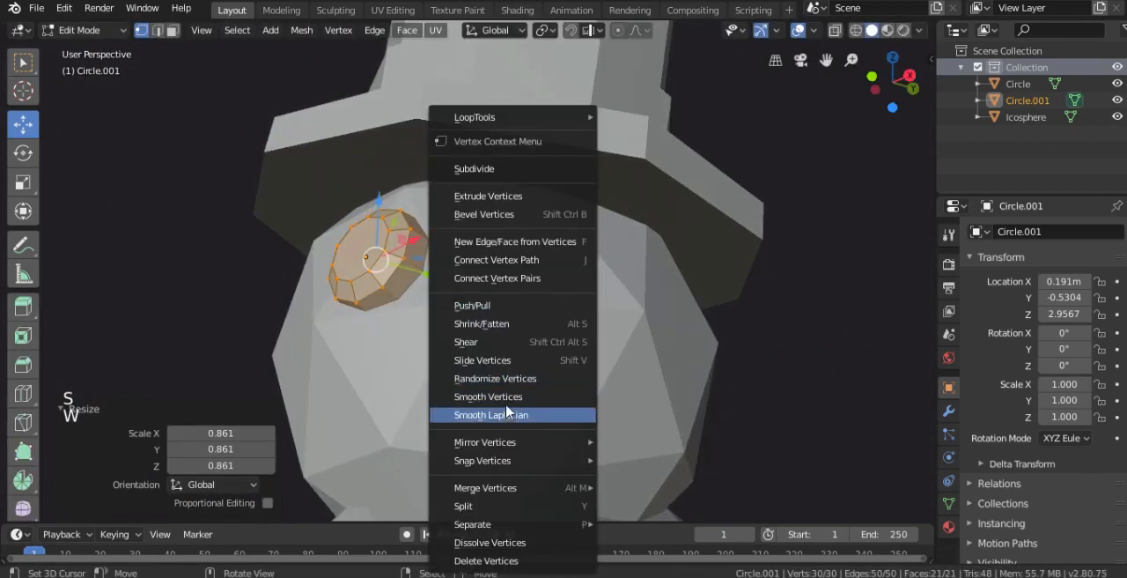
{"action": "left_click", "coordinate": [508, 379]}
{"action": "left_click_drag", "start_coordinate": [214, 448], "coordinate": [171, 447]}
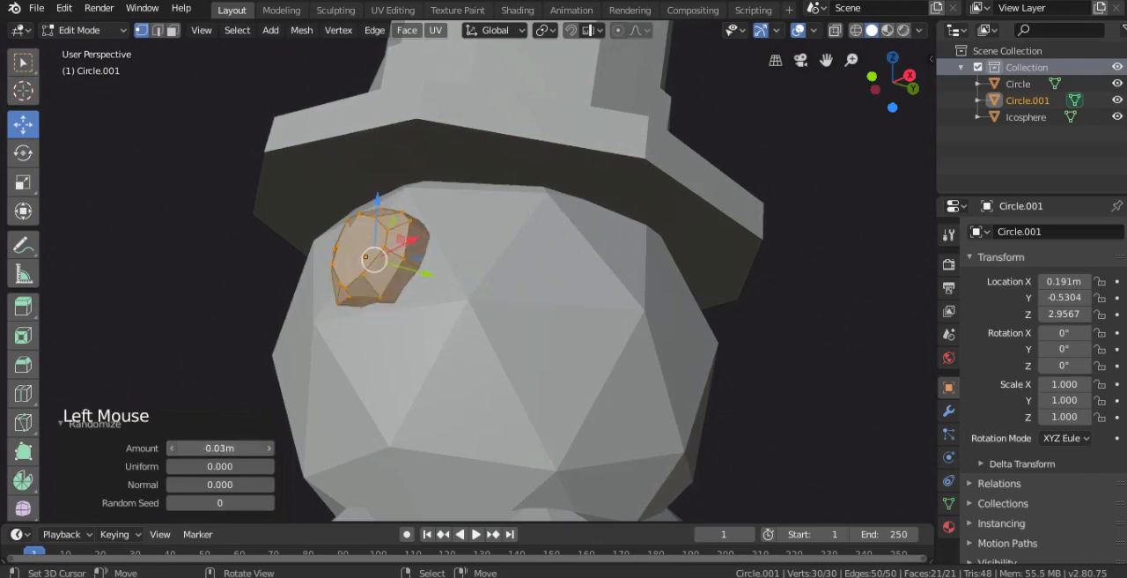
{"action": "middle_click_drag", "start_coordinate": [493, 335], "coordinate": [521, 318]}
{"action": "key", "text": "KP_1"}
{"action": "scroll", "coordinate": [549, 335], "scroll_direction": "down", "scroll_amount": 2}
{"action": "key", "text": "Tab"}
{"action": "scroll", "coordinate": [550, 314], "scroll_direction": "down", "scroll_amount": 1}
{"action": "key", "text": "Tab"}
- Undo the randomization of the eye's vertices and return to Object Mode
{"action": "key", "text": "ctrl+z"}
{"action": "key", "text": "ctrl+z"}
{"action": "scroll", "coordinate": [527, 319], "scroll_direction": "up", "scroll_amount": 3}
{"action": "key", "text": "Tab"}
{"action": "scroll", "coordinate": [524, 322], "scroll_direction": "down", "scroll_amount": 2}
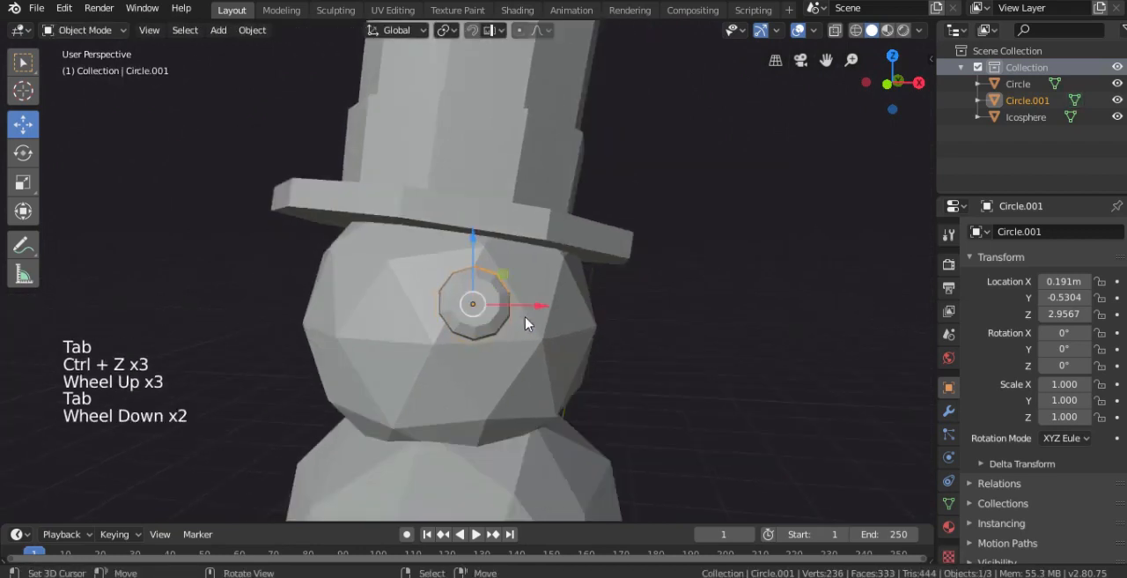
- Scale the eye's mesh down again to 0.859 in the front view and return to Object Mode
{"action": "key", "text": "KP_1"}
{"action": "key", "text": "Tab"}
{"action": "scroll", "coordinate": [544, 303], "scroll_direction": "up", "scroll_amount": 1}
{"action": "scroll", "coordinate": [544, 303], "scroll_direction": "up", "scroll_amount": 1}
{"action": "key", "text": "s"}
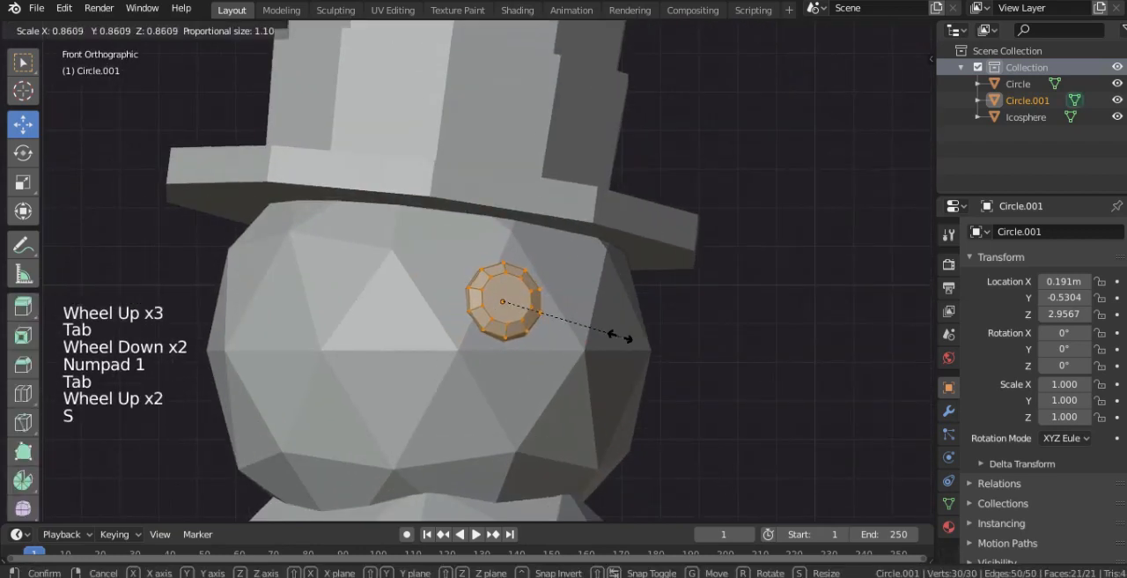
{"action": "left_click", "coordinate": [616, 333]}
{"action": "scroll", "coordinate": [568, 310], "scroll_direction": "down", "scroll_amount": 1}
{"action": "middle_click_drag", "start_coordinate": [567, 310], "coordinate": [460, 315]}
{"action": "scroll", "coordinate": [459, 315], "scroll_direction": "up", "scroll_amount": 1}
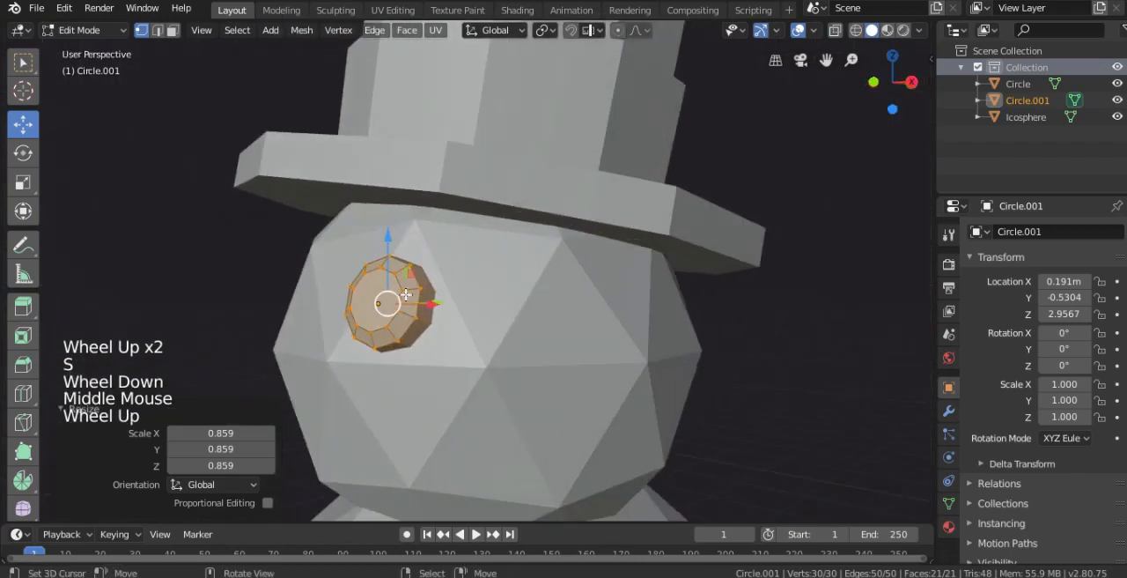
{"action": "key", "text": "Tab"}
{"action": "scroll", "coordinate": [449, 333], "scroll_direction": "down", "scroll_amount": 2}
{"action": "middle_click_drag", "start_coordinate": [448, 327], "coordinate": [541, 354]}
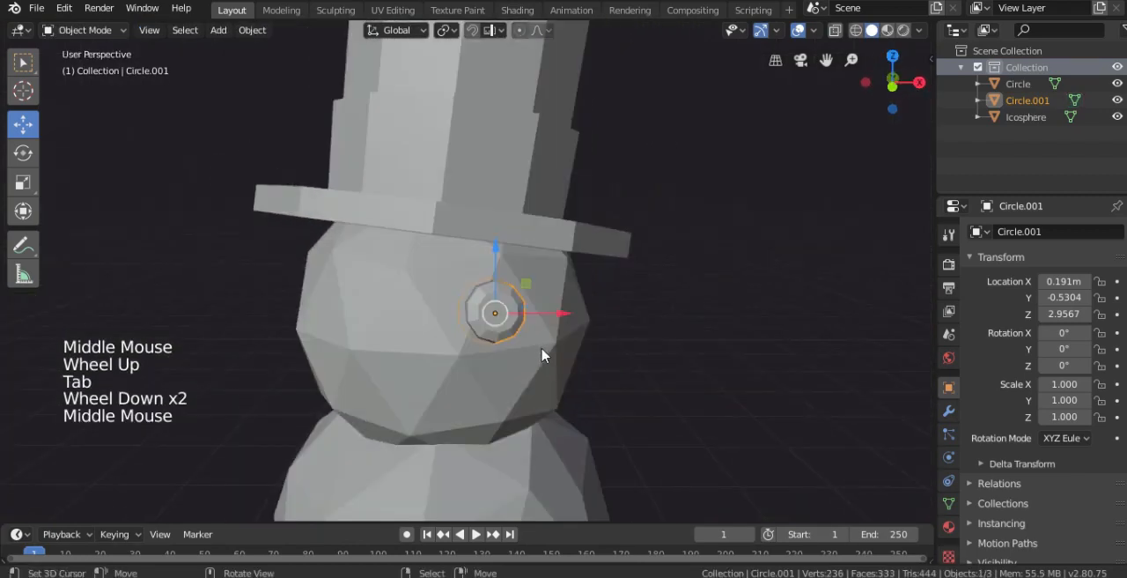
{"action": "key", "text": "shift+a"}
{"action": "mouse_move", "coordinate": [538, 262]}
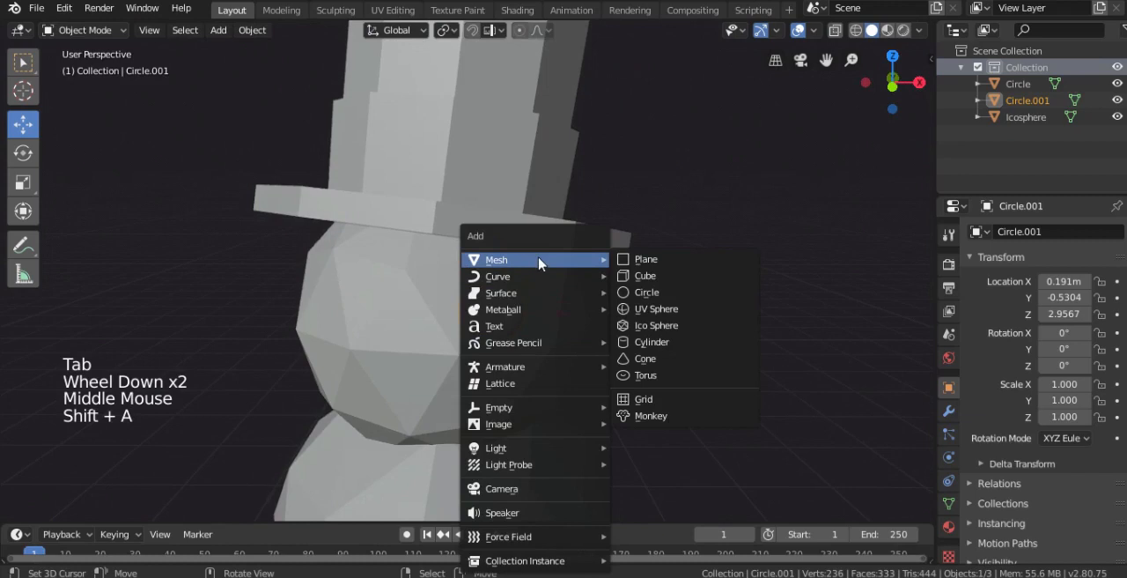
- Duplicate the eye's front face, move the copy about 0.018 m along X and 0.014 m along Z, and scale it to 0.480
{"action": "key", "text": "Tab"}
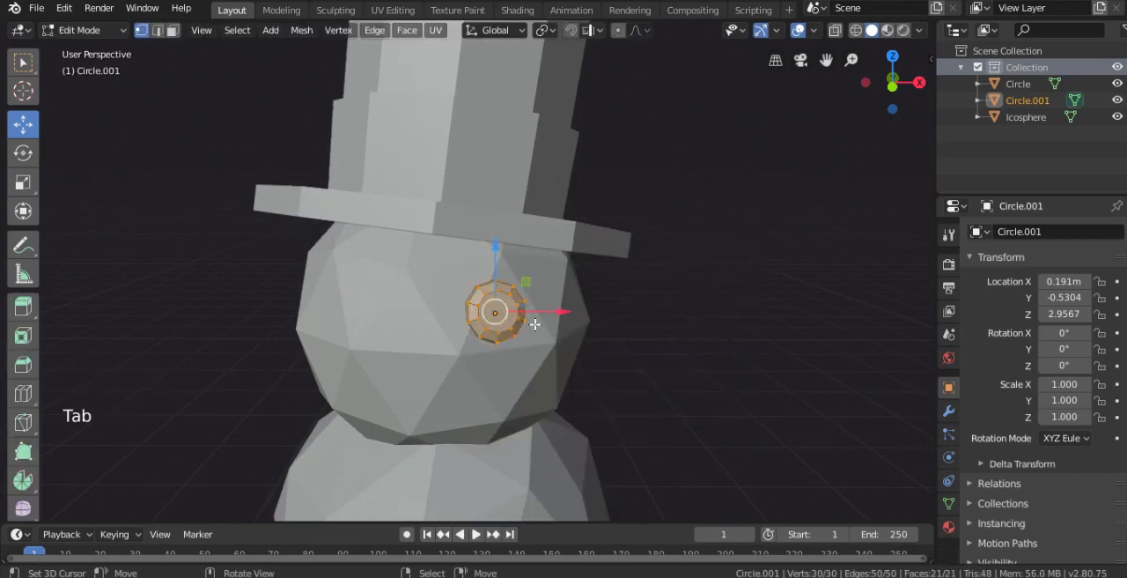
{"action": "scroll", "coordinate": [462, 297], "scroll_direction": "up", "scroll_amount": 3}
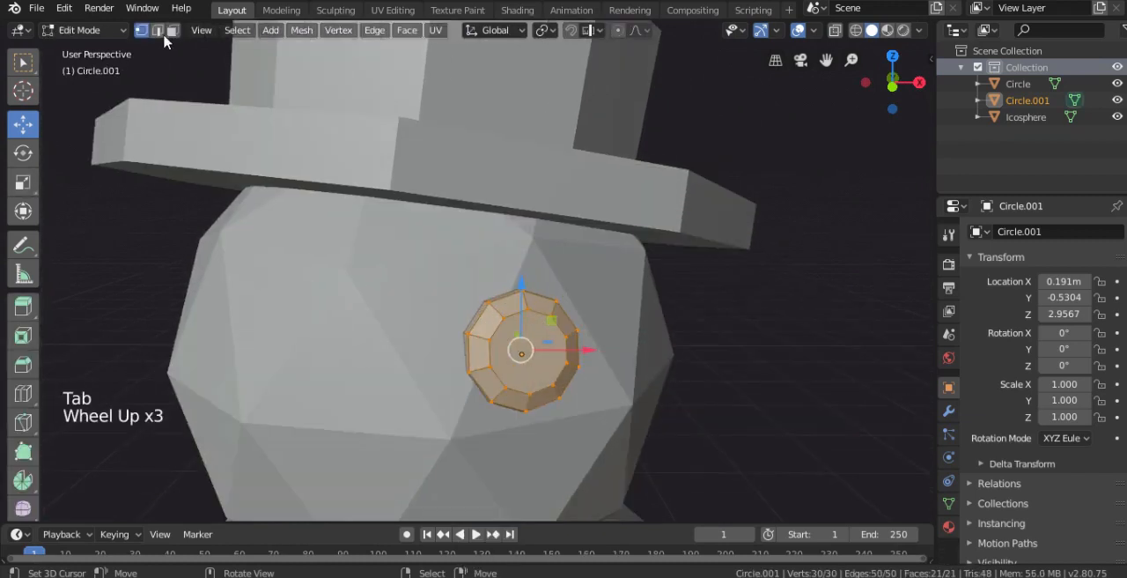
{"action": "left_click", "coordinate": [172, 31]}
{"action": "right_click_drag", "start_coordinate": [529, 340], "coordinate": [543, 339]}
{"action": "key", "text": "shift+z"}
{"action": "right_click", "coordinate": [531, 320]}
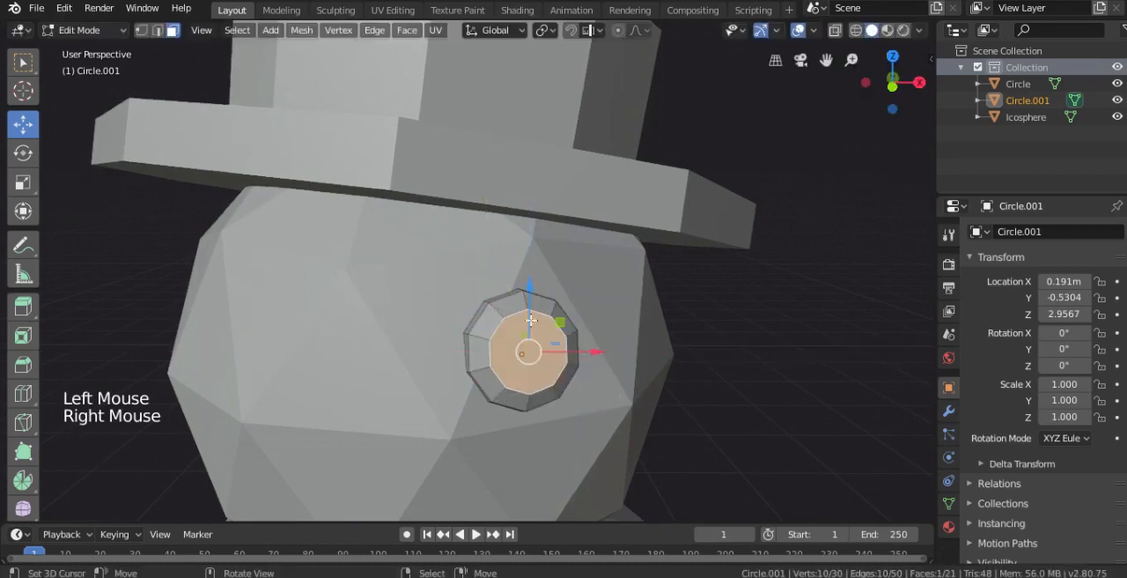
{"action": "middle_click_drag", "start_coordinate": [504, 293], "coordinate": [496, 315], "text": "shift"}
{"action": "scroll", "coordinate": [496, 315], "scroll_direction": "down", "scroll_amount": 1, "text": "shift"}
{"action": "scroll", "coordinate": [505, 302], "scroll_direction": "up", "scroll_amount": 2}
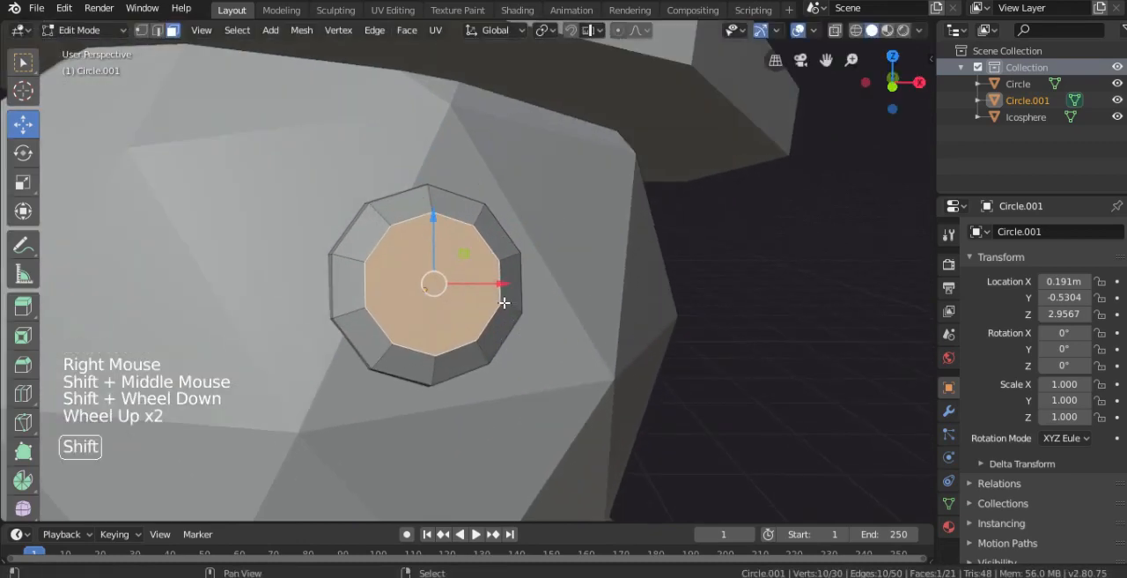
{"action": "key", "text": "shift+d"}
{"action": "key", "text": "g"}
{"action": "key", "text": "s"}
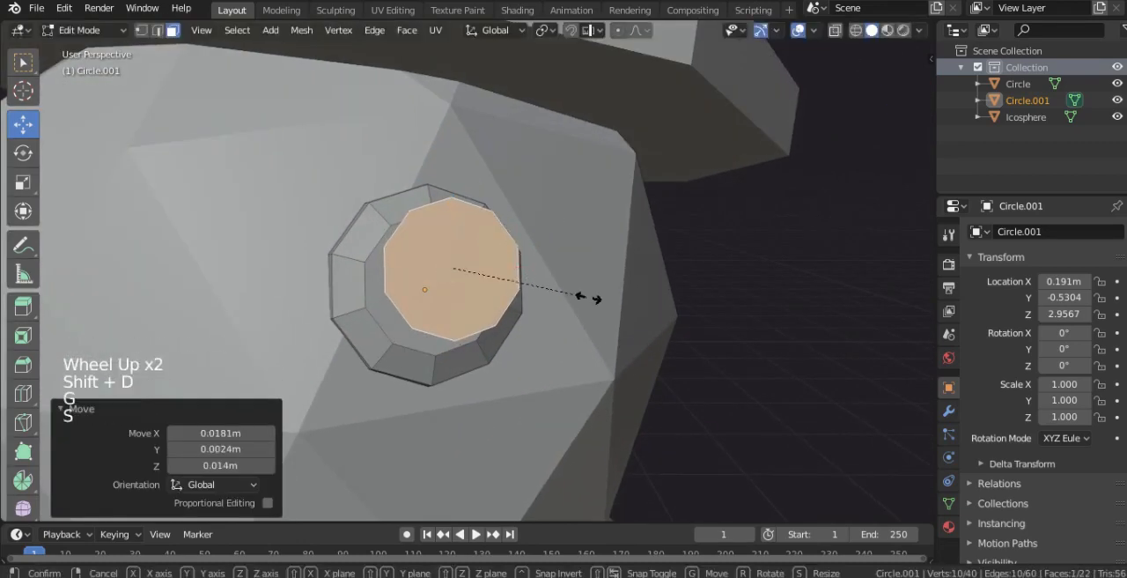
{"action": "left_click", "coordinate": [521, 283]}
- Adjust the small face's position on the eye and extrude it about 0.009 m as a highlight
{"action": "middle_click_drag", "start_coordinate": [520, 284], "coordinate": [302, 234]}
{"action": "key", "text": "g"}
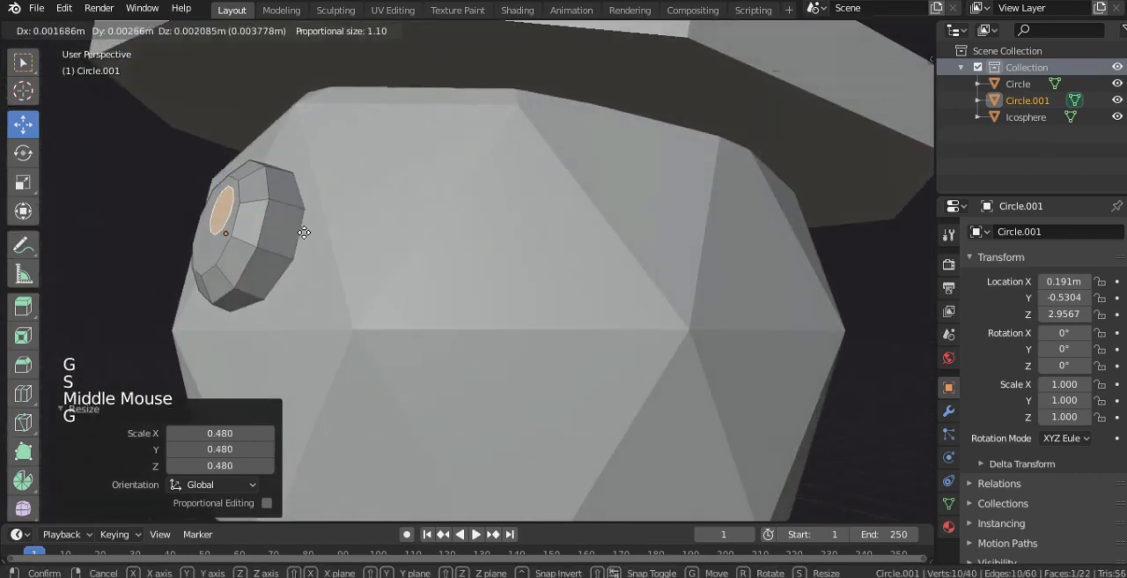
{"action": "left_click", "coordinate": [306, 228]}
{"action": "key", "text": "e"}
{"action": "left_click", "coordinate": [304, 222]}
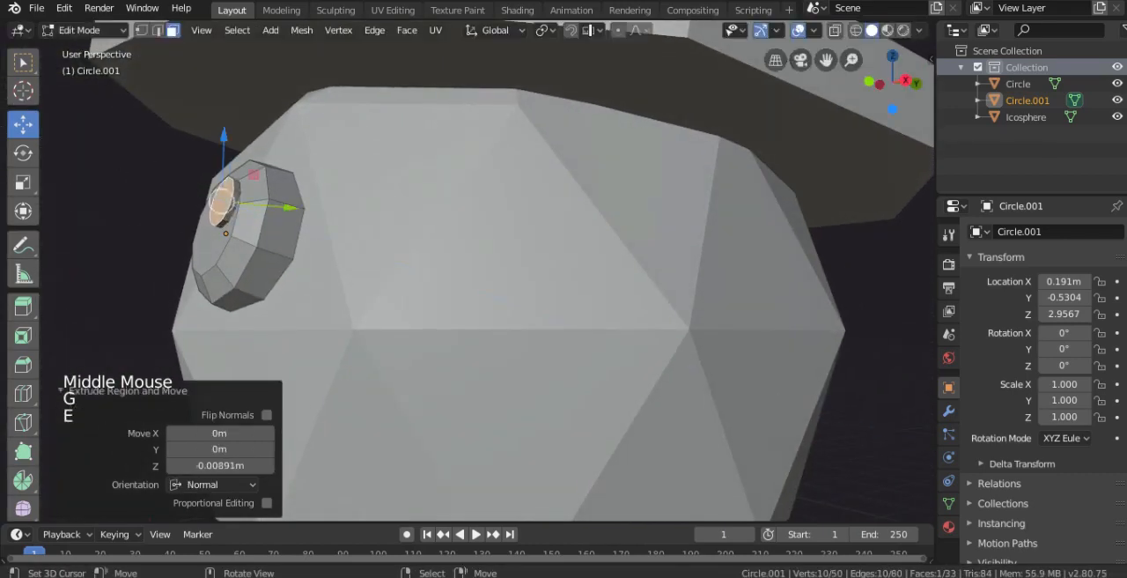
- Scale the highlight's extruded face to 0.800, shrink it once more, and return to Object Mode in the front view
{"action": "key", "text": "s"}
{"action": "left_click", "coordinate": [288, 215]}
{"action": "scroll", "coordinate": [200, 204], "scroll_direction": "up", "scroll_amount": 3}
{"action": "middle_click_drag", "start_coordinate": [200, 205], "coordinate": [448, 249], "text": "shift"}
{"action": "key", "text": "s"}
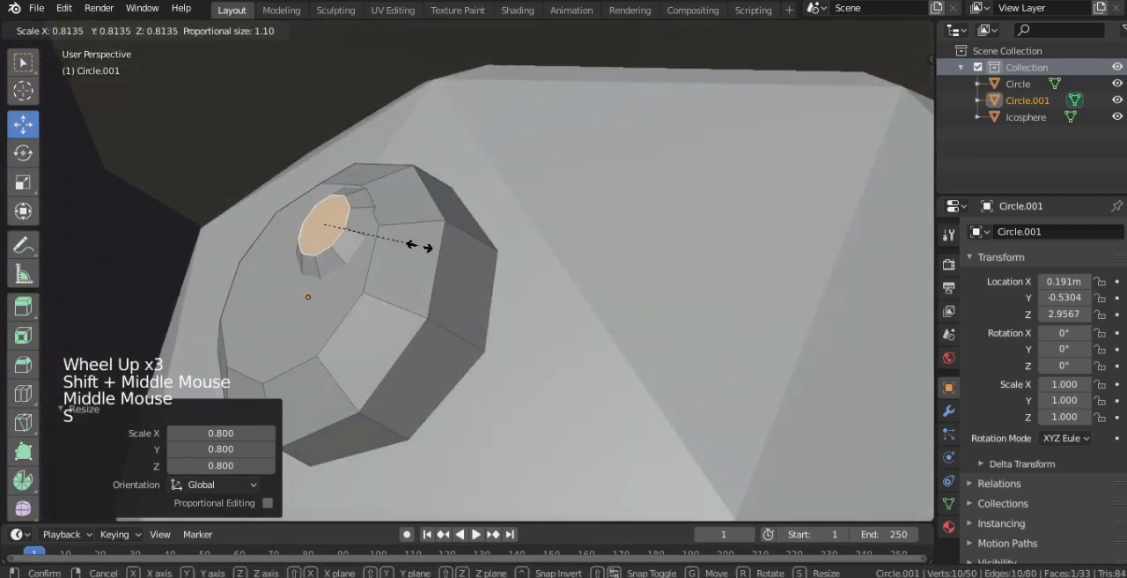
{"action": "left_click", "coordinate": [411, 245]}
{"action": "key", "text": "Tab"}
{"action": "scroll", "coordinate": [431, 274], "scroll_direction": "down", "scroll_amount": 4}
{"action": "key", "text": "KP_1"}
{"action": "scroll", "coordinate": [526, 329], "scroll_direction": "down", "scroll_amount": 2}
{"action": "middle_click_drag", "start_coordinate": [526, 330], "coordinate": [534, 295], "text": "shift"}
{"action": "key", "text": "Tab"}
{"action": "key", "text": "Tab"}
{"action": "key", "text": "Tab"}
{"action": "key", "text": "Tab"}
{"action": "key", "text": "Tab"}
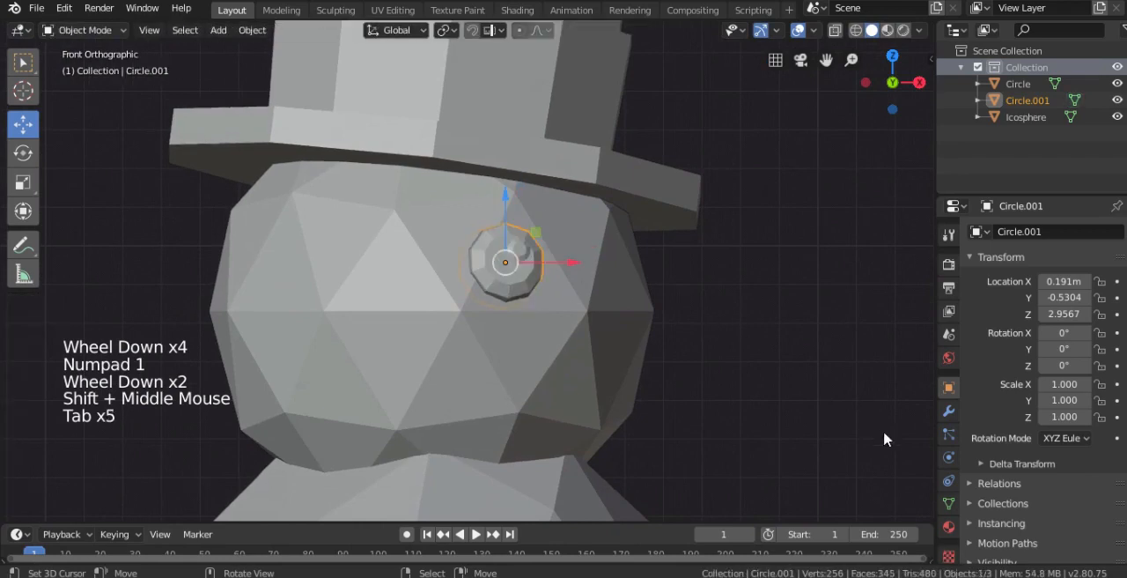
- Create a new material named snow on the snowman's ico sphere body
{"action": "left_click", "coordinate": [948, 526]}
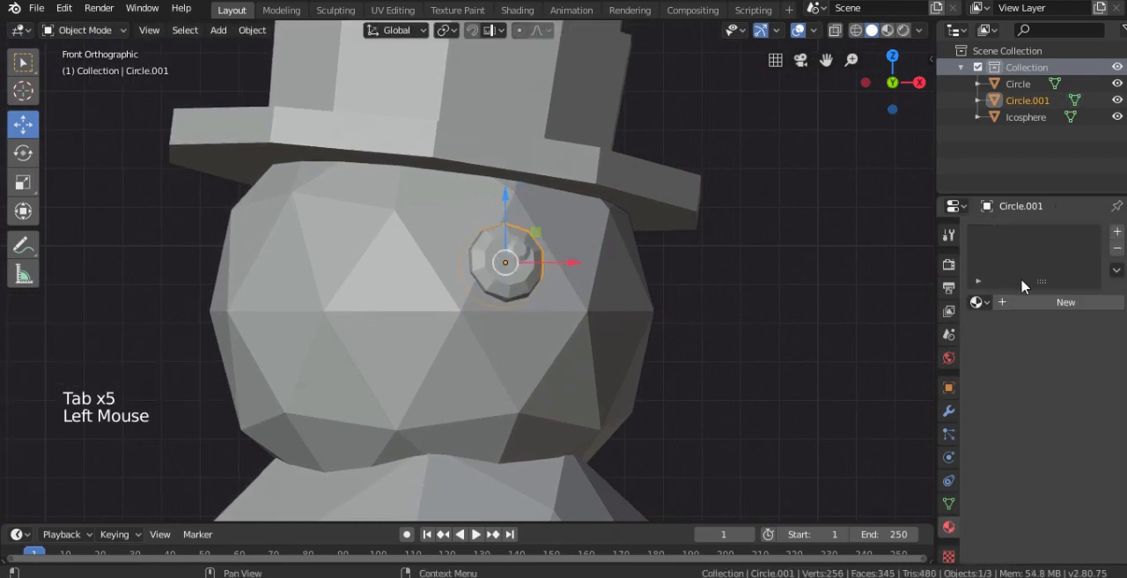
{"action": "right_click", "coordinate": [422, 372]}
{"action": "left_click", "coordinate": [1037, 302]}
{"action": "left_click", "coordinate": [1016, 299]}
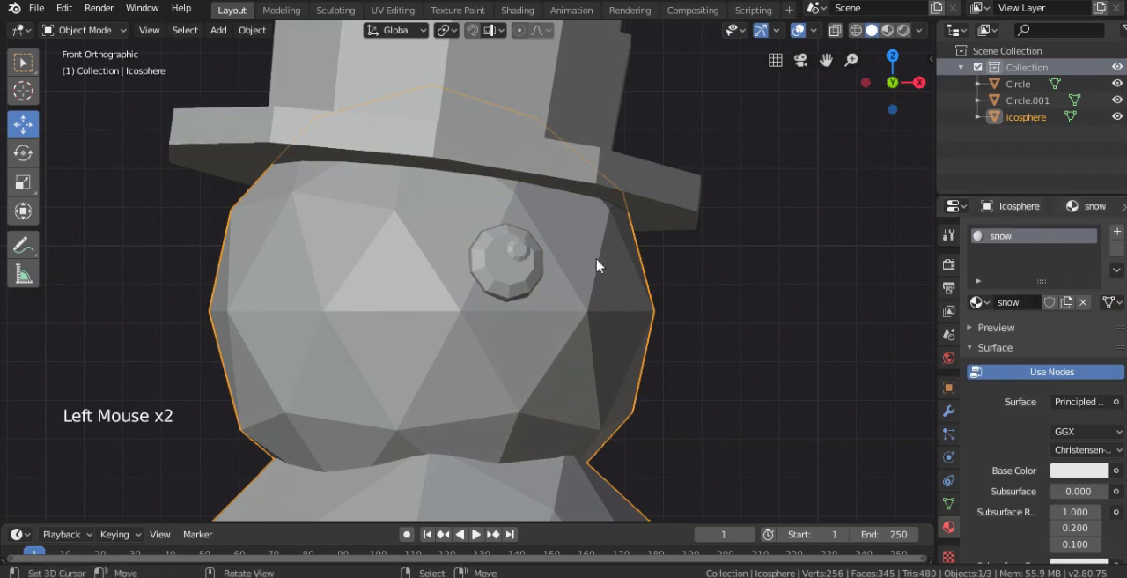
- Create a material named black on the eye with a base color value of 0.060, and switch to Look Dev shading
{"action": "right_click", "coordinate": [508, 264]}
{"action": "left_click", "coordinate": [1023, 302]}
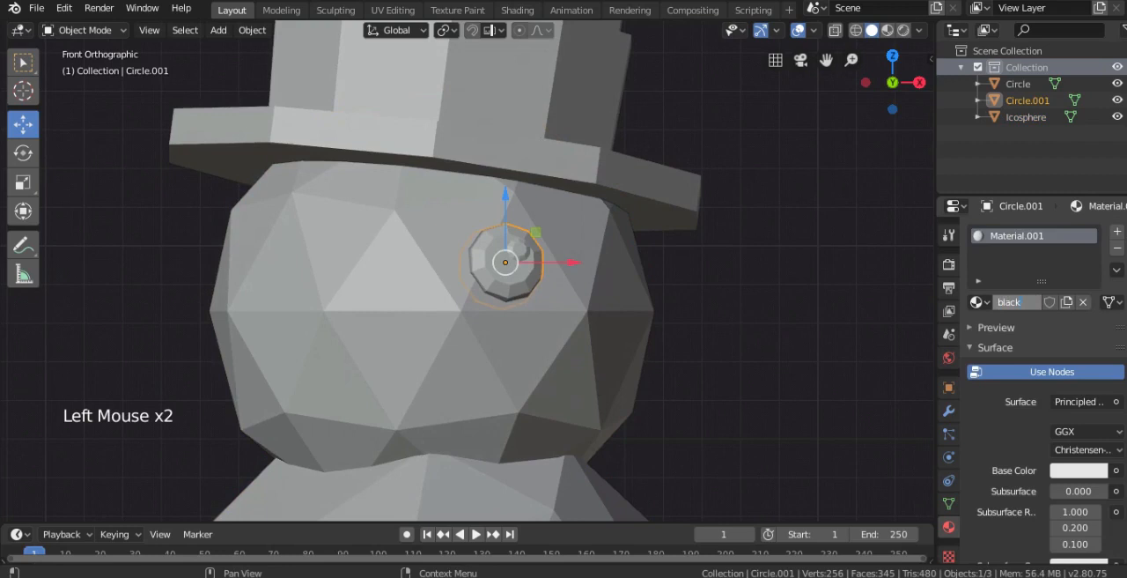
{"action": "left_click", "coordinate": [1086, 474]}
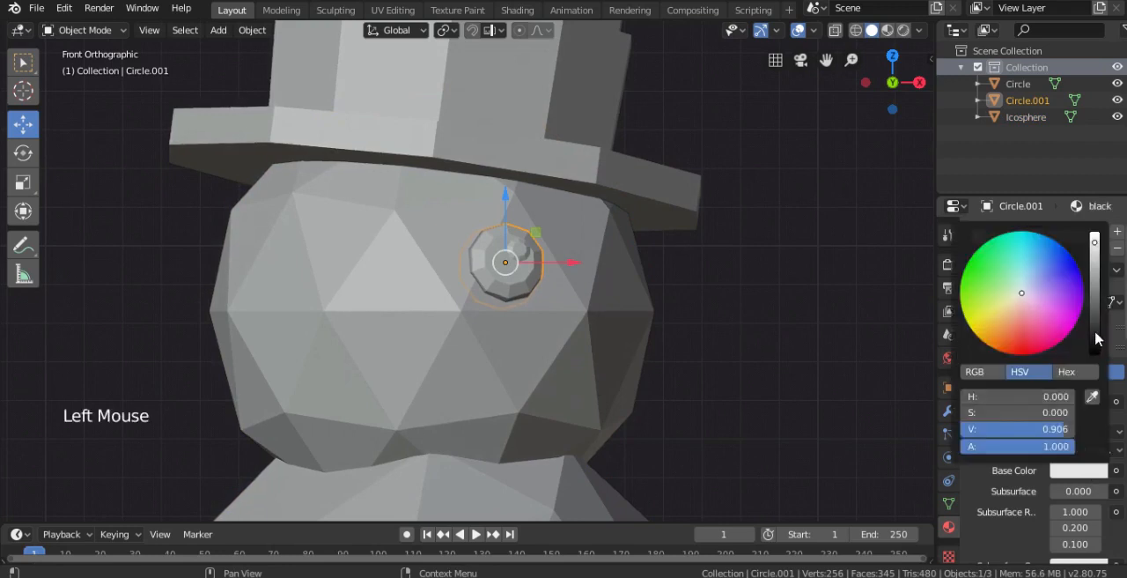
{"action": "left_click", "coordinate": [1096, 344]}
{"action": "key", "text": "z"}
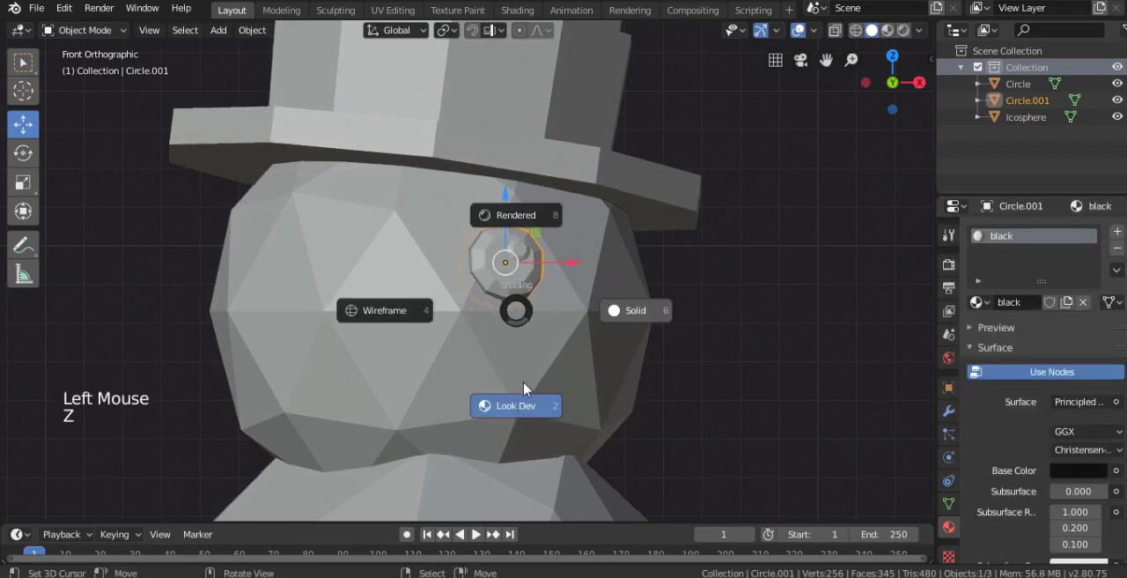
{"action": "left_click", "coordinate": [1075, 472]}
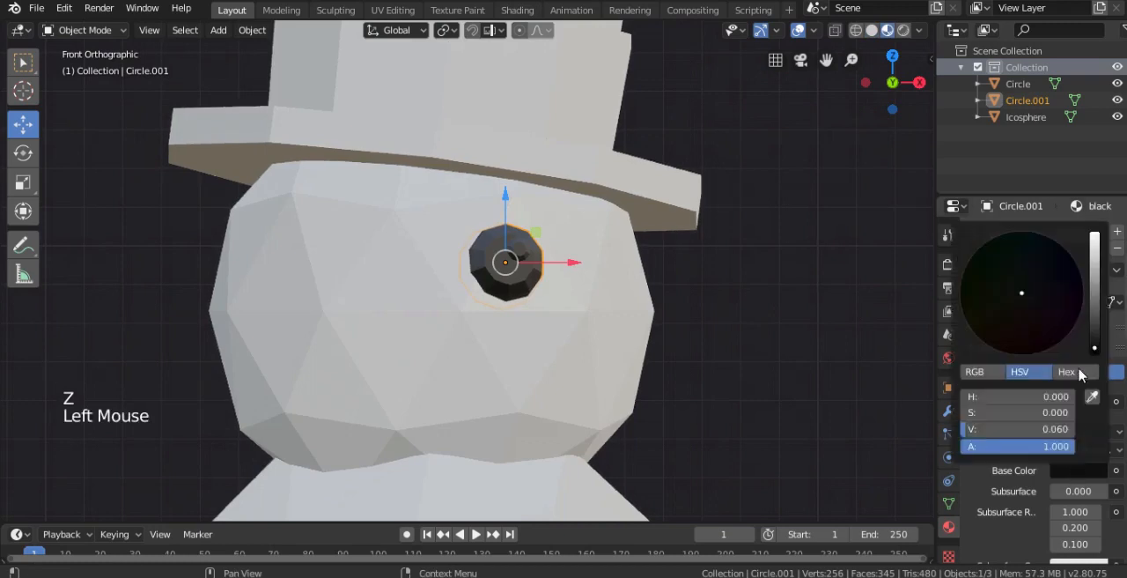
- Select the whole linked highlight on the eye in Edit Mode and scale it to 1.166
{"action": "key", "text": "Tab"}
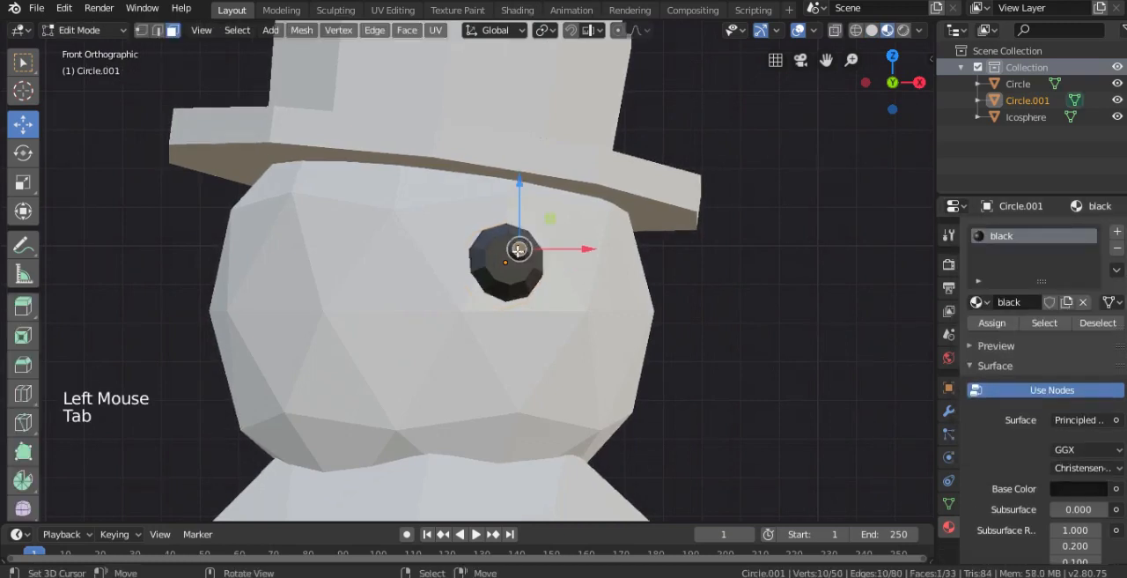
{"action": "right_click", "coordinate": [518, 251]}
{"action": "key", "text": "ctrl+l"}
{"action": "scroll", "coordinate": [502, 273], "scroll_direction": "up", "scroll_amount": 2}
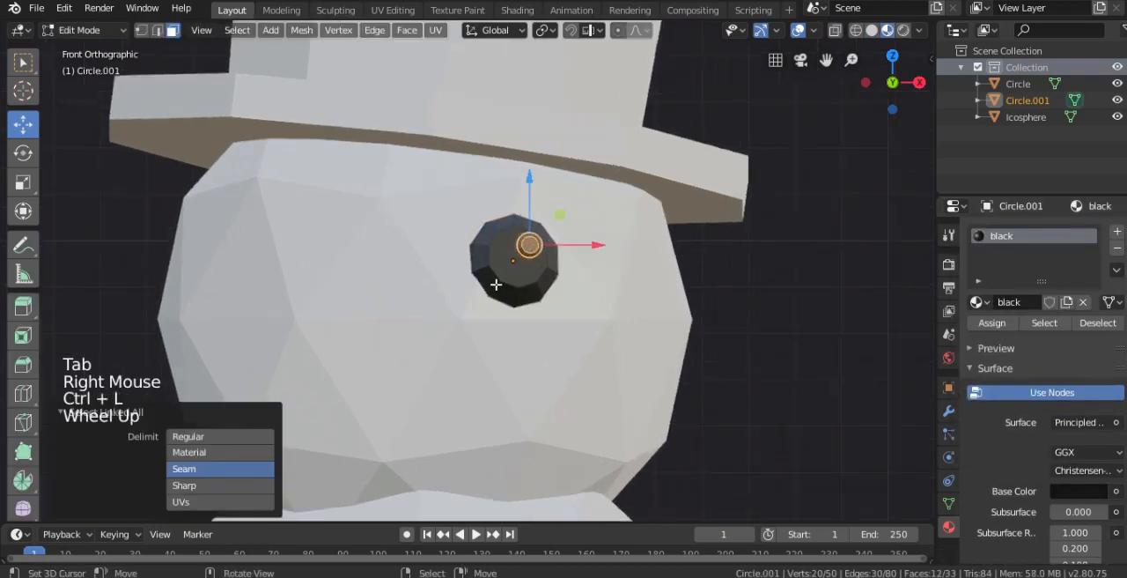
{"action": "key", "text": "s"}
{"action": "left_click", "coordinate": [627, 296]}
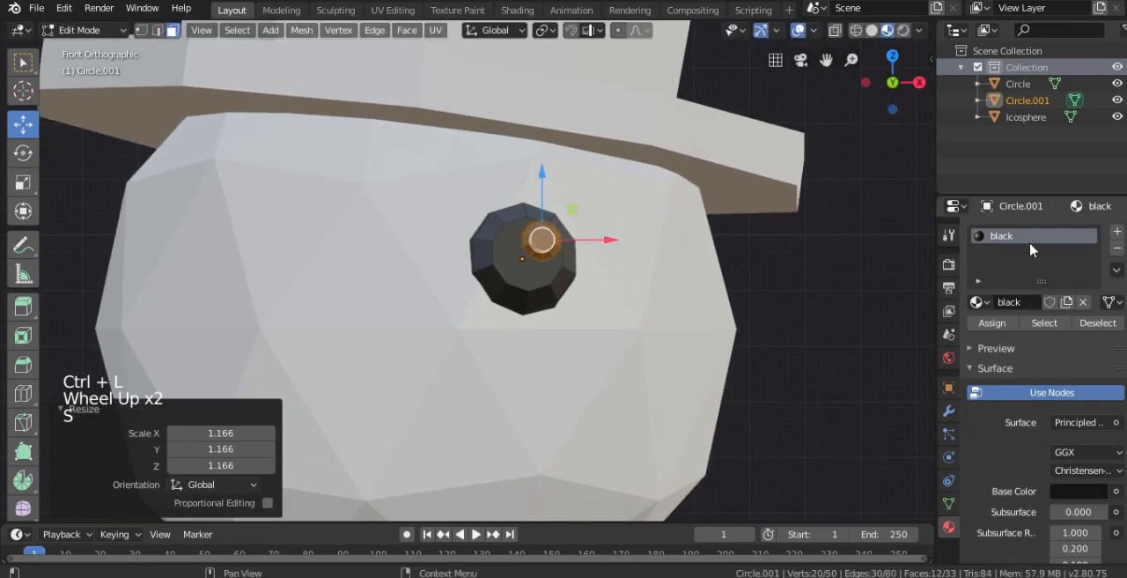
- Assign the existing snow material to the eye highlight through a second material slot and return to Object Mode
{"action": "left_click", "coordinate": [1117, 232]}
{"action": "left_click", "coordinate": [978, 335]}
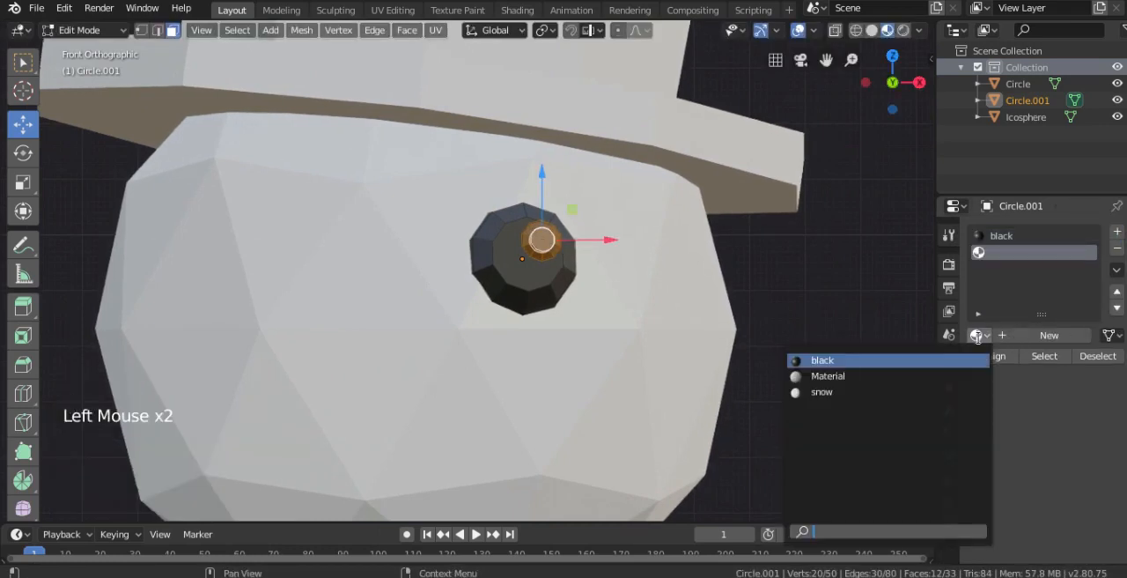
{"action": "left_click", "coordinate": [815, 392]}
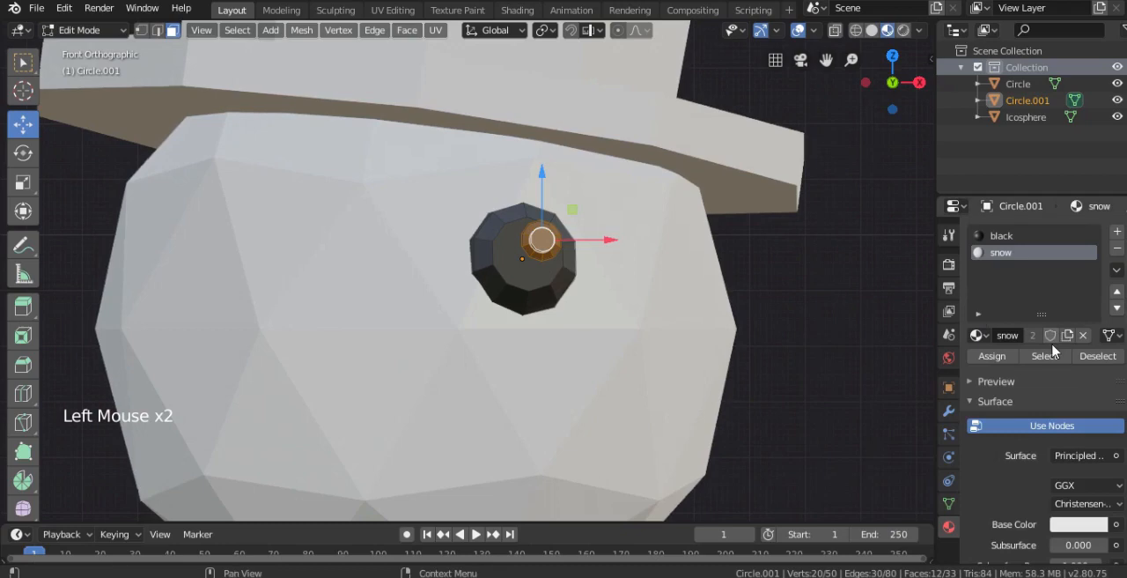
{"action": "left_click", "coordinate": [992, 356]}
{"action": "key", "text": "Tab"}
- Duplicate the eye and move the copy -0.469 m along X to the other side of the face
{"action": "scroll", "coordinate": [574, 267], "scroll_direction": "down", "scroll_amount": 3}
{"action": "middle_click_drag", "start_coordinate": [573, 266], "coordinate": [631, 244], "text": "shift"}
{"action": "scroll", "coordinate": [631, 244], "scroll_direction": "down", "scroll_amount": 2}
{"action": "right_click", "coordinate": [610, 281]}
{"action": "scroll", "coordinate": [609, 281], "scroll_direction": "up", "scroll_amount": 2}
{"action": "right_click", "coordinate": [608, 257]}
{"action": "key", "text": "shift+d"}
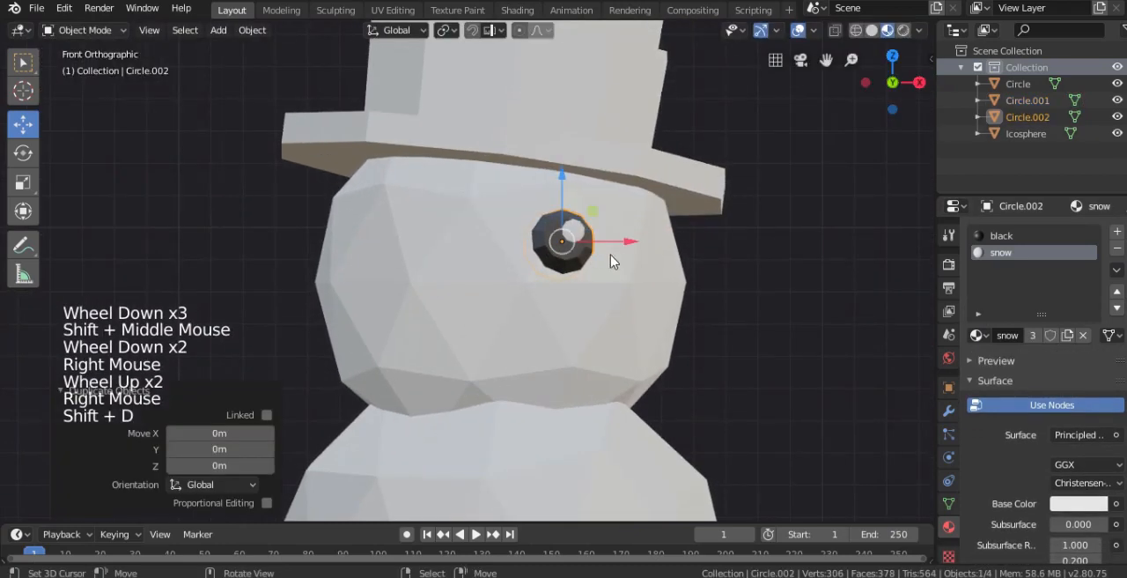
{"action": "left_click", "coordinate": [468, 247]}
- Trackball-rotate the copied eye to follow its side of the face and adjust its position
{"action": "key", "text": "r"}
- Move and rotate the copied eye from the side and front so it sits against the head's surface
{"action": "key", "text": "r"}
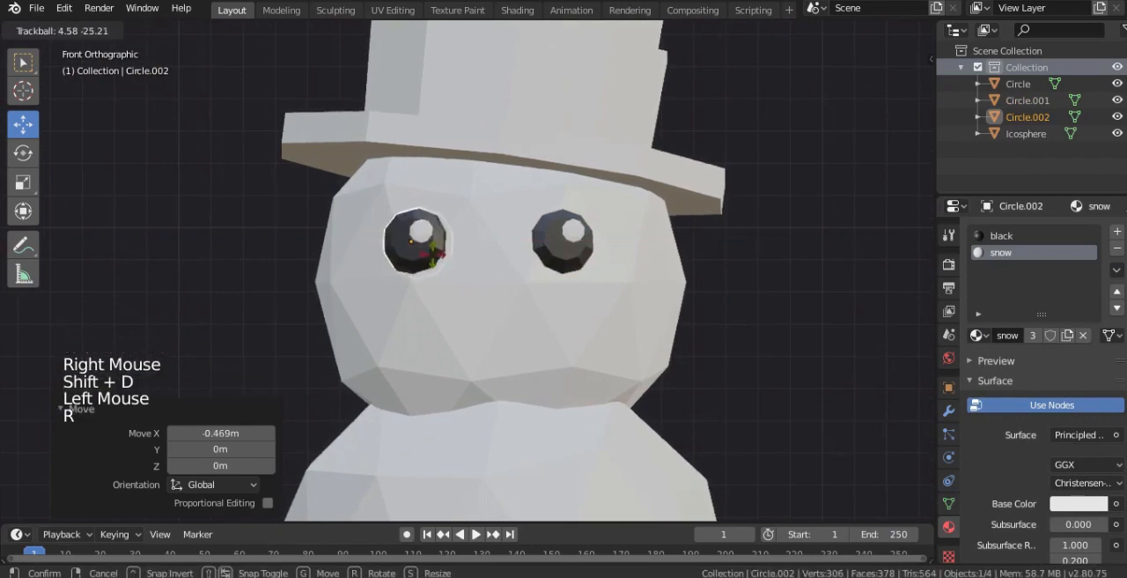
{"action": "left_click", "coordinate": [431, 259]}
{"action": "key", "text": "g"}
{"action": "left_click", "coordinate": [427, 258]}
{"action": "middle_click_drag", "start_coordinate": [432, 251], "coordinate": [463, 114]}
{"action": "key", "text": "g"}
{"action": "left_click", "coordinate": [465, 188]}
{"action": "key", "text": "r"}
{"action": "left_click", "coordinate": [465, 180]}
{"action": "key", "text": "g"}
{"action": "left_click", "coordinate": [465, 176]}
{"action": "key", "text": "KP_1"}
{"action": "middle_click_drag", "start_coordinate": [465, 176], "coordinate": [608, 313]}
{"action": "right_click", "coordinate": [743, 310]}
{"action": "scroll", "coordinate": [616, 301], "scroll_direction": "down", "scroll_amount": 3}
{"action": "scroll", "coordinate": [602, 316], "scroll_direction": "up", "scroll_amount": 1}
{"action": "key", "text": "KP_1"}
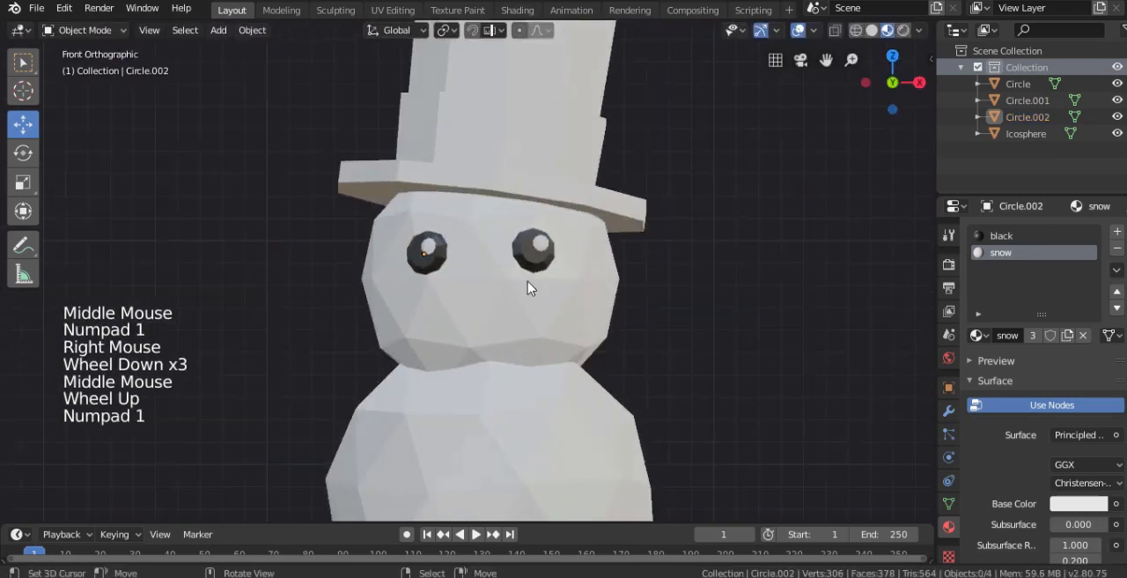
- Move the copied eye 0.0309 m in X and 0.0278 m in Z, and trackball-rotate it slightly
{"action": "scroll", "coordinate": [529, 287], "scroll_direction": "up", "scroll_amount": 1}
{"action": "right_click", "coordinate": [411, 252]}
{"action": "key", "text": "g"}
{"action": "left_click", "coordinate": [424, 245]}
{"action": "key", "text": "r"}
{"action": "key", "text": "r"}
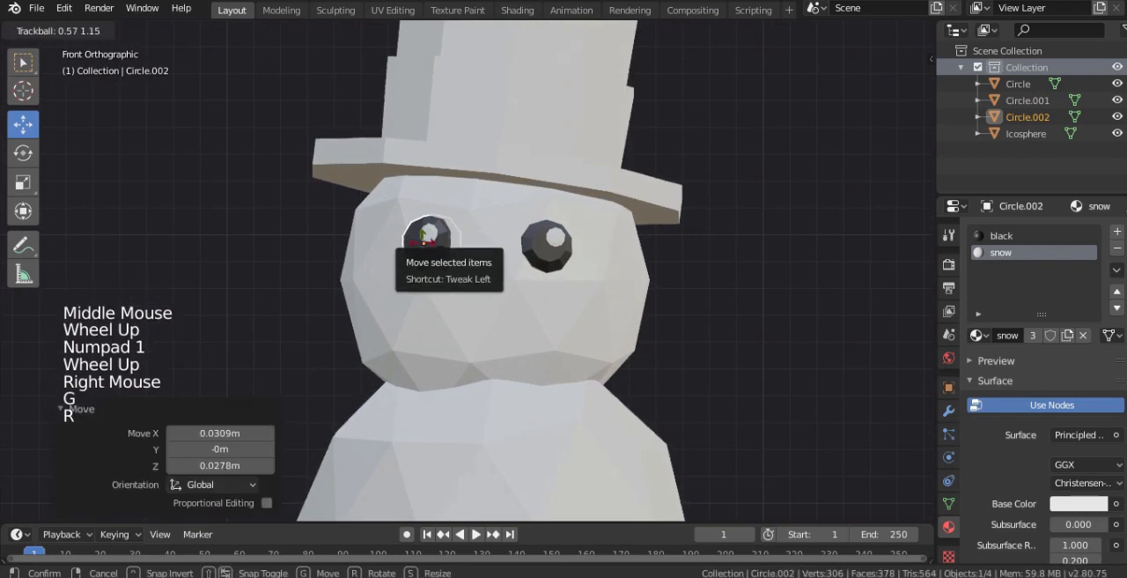
{"action": "left_click", "coordinate": [422, 247]}
- Move the original eye 0.0618 m in X and 0.00309 m in Z, and push and rotate it to fit the head
{"action": "right_click", "coordinate": [547, 244]}
{"action": "key", "text": "g"}
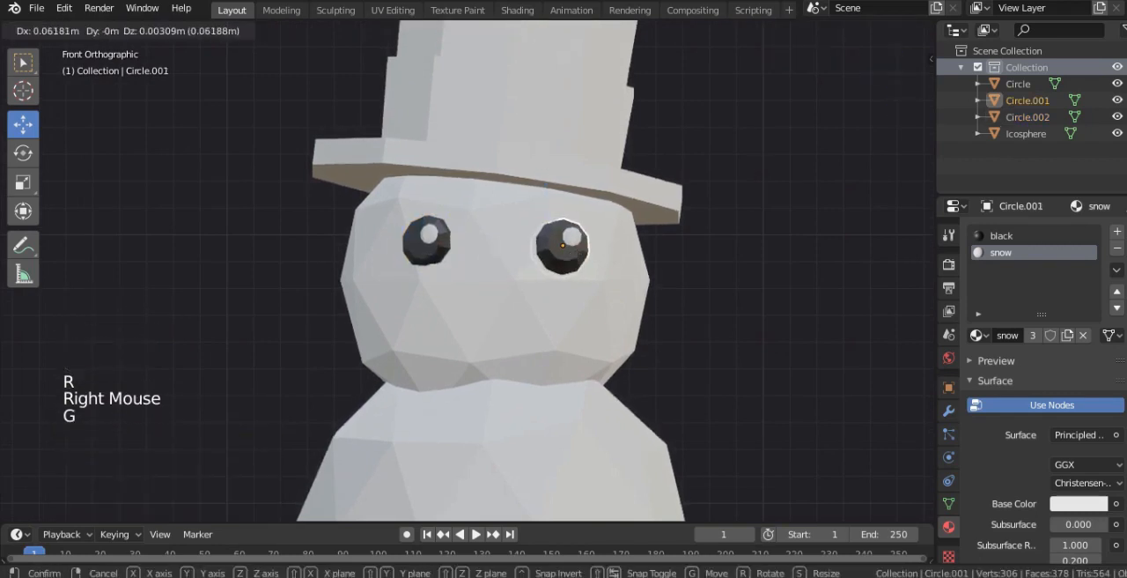
{"action": "left_click", "coordinate": [563, 245]}
{"action": "middle_click_drag", "start_coordinate": [563, 245], "coordinate": [441, 245]}
{"action": "key", "text": "g"}
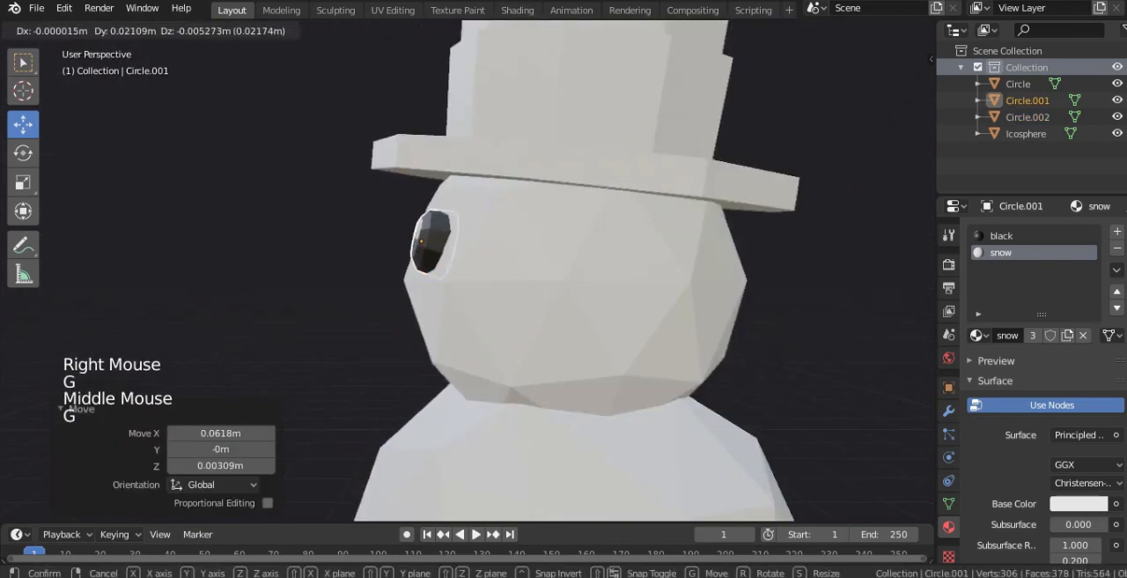
{"action": "left_click", "coordinate": [424, 245]}
{"action": "key", "text": "r"}
{"action": "key", "text": "r"}
{"action": "left_click", "coordinate": [428, 258]}
- Trackball-rotate the copied eye by -2.29° and 1.15°
{"action": "key", "text": "KP_1"}
{"action": "right_click", "coordinate": [434, 245]}
{"action": "key", "text": "r"}
{"action": "key", "text": "r"}
{"action": "left_click", "coordinate": [455, 245]}
{"action": "key", "text": "KP_1"}
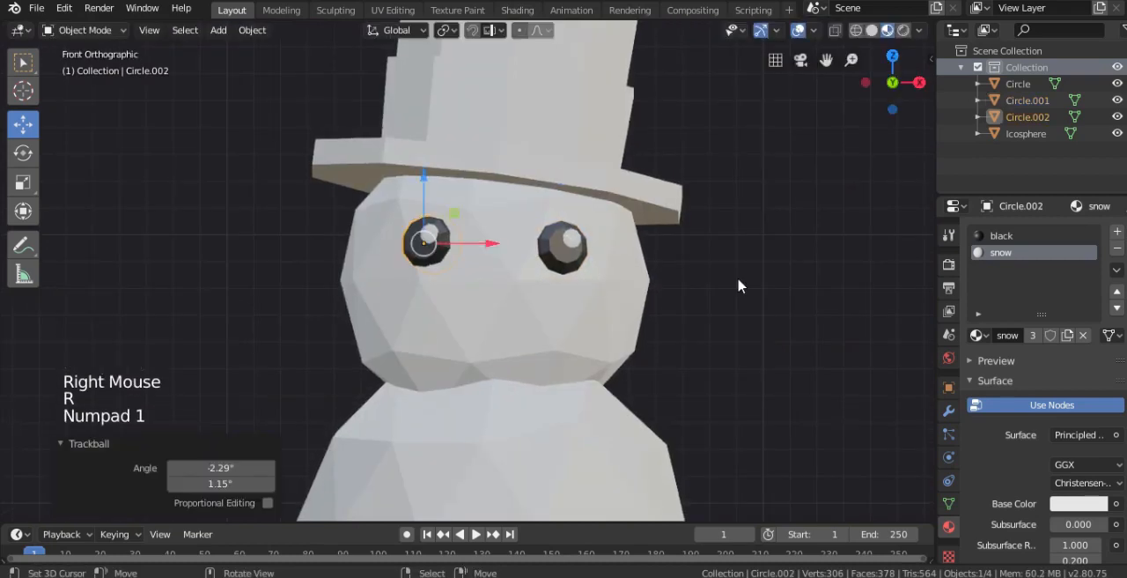
- Nudge the copied eye slightly so it rests flush on the face
{"action": "right_click", "coordinate": [737, 276]}
{"action": "scroll", "coordinate": [737, 276], "scroll_direction": "down", "scroll_amount": 4}
{"action": "middle_click_drag", "start_coordinate": [737, 276], "coordinate": [663, 346]}
{"action": "scroll", "coordinate": [455, 256], "scroll_direction": "up", "scroll_amount": 3}
{"action": "right_click", "coordinate": [454, 256]}
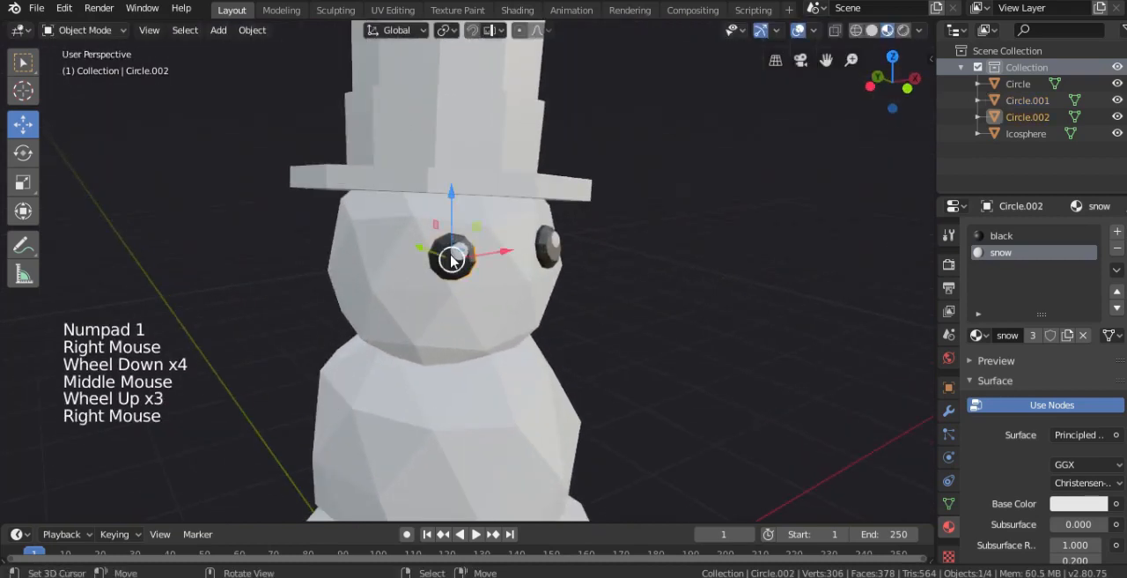
{"action": "middle_click_drag", "start_coordinate": [455, 255], "coordinate": [476, 257]}
{"action": "left_click_drag", "start_coordinate": [432, 253], "coordinate": [435, 254]}
{"action": "key", "text": "KP_1"}
- Create a material named hat on the top hat with a base color value of 0.133 and a lower specular
{"action": "right_click", "coordinate": [536, 173]}
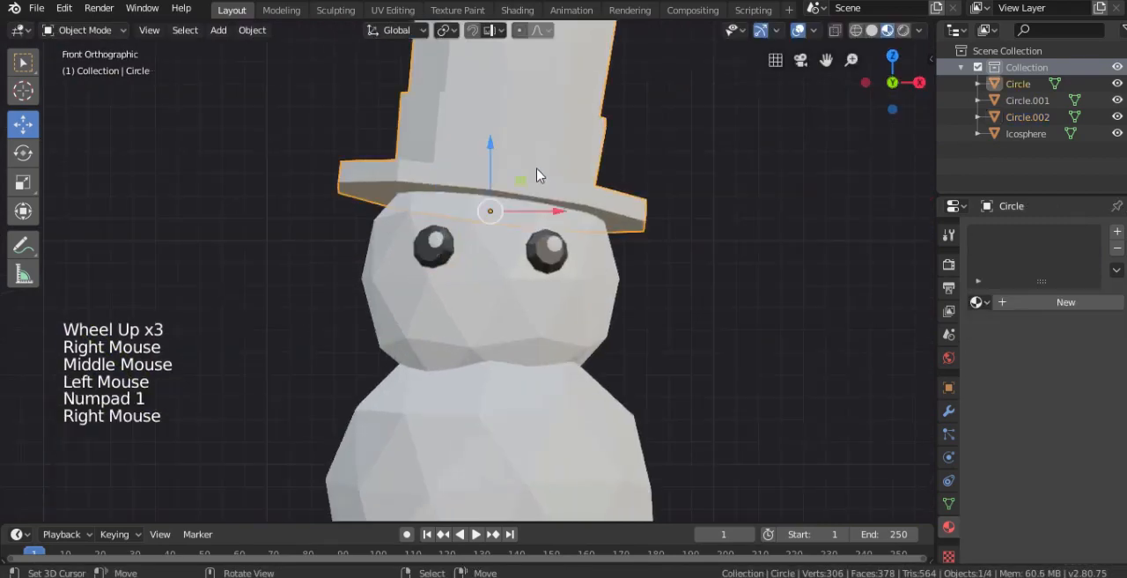
{"action": "scroll", "coordinate": [874, 268], "scroll_direction": "down", "scroll_amount": 2}
{"action": "left_click", "coordinate": [1025, 301]}
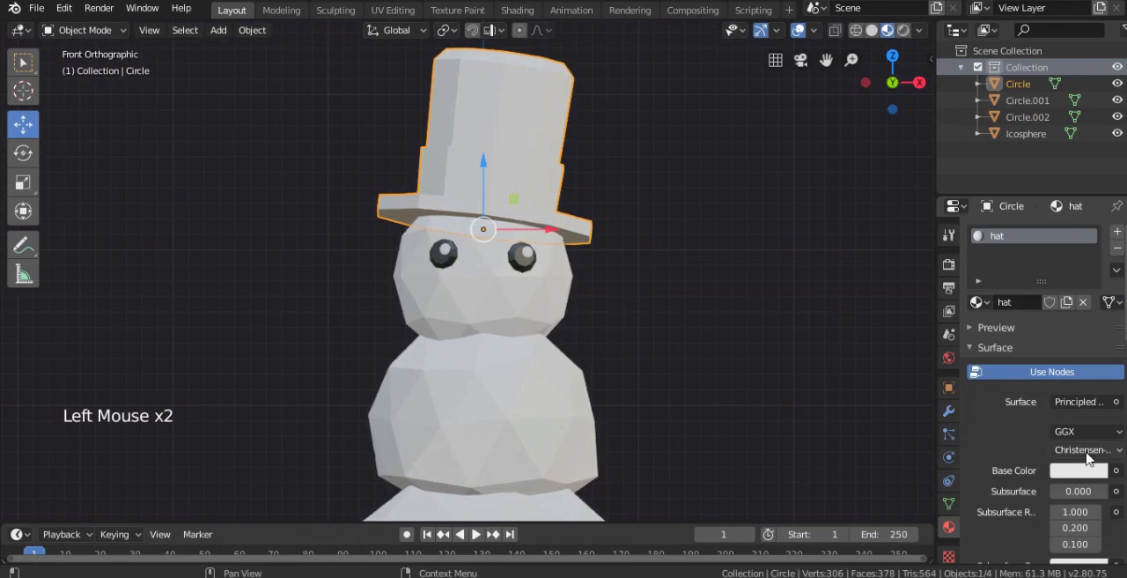
{"action": "left_click", "coordinate": [1082, 471]}
{"action": "left_click", "coordinate": [1096, 337]}
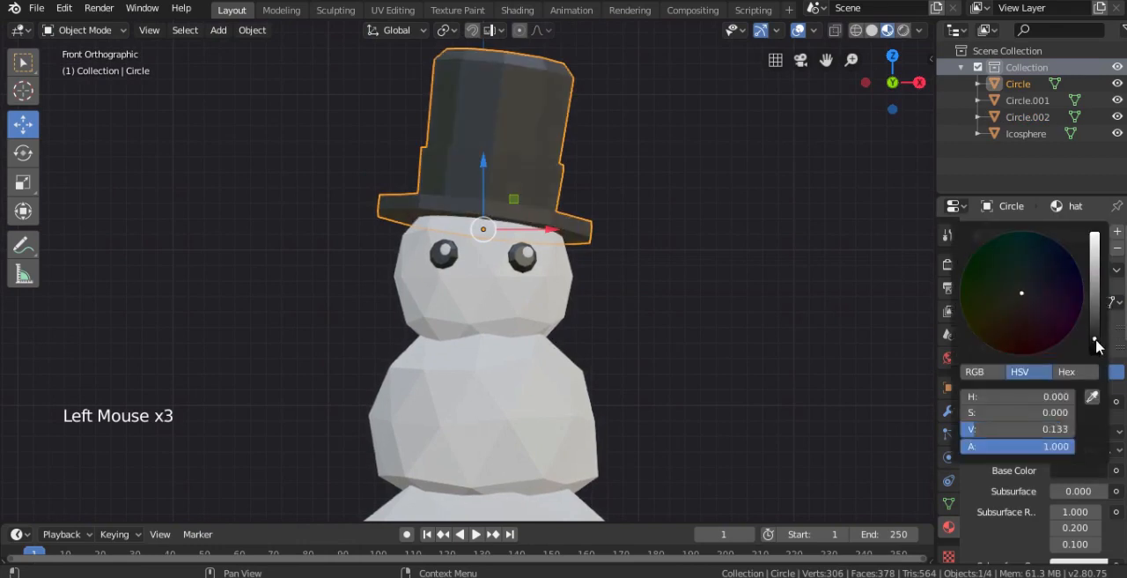
{"action": "scroll", "coordinate": [1065, 502], "scroll_direction": "down", "scroll_amount": 4}
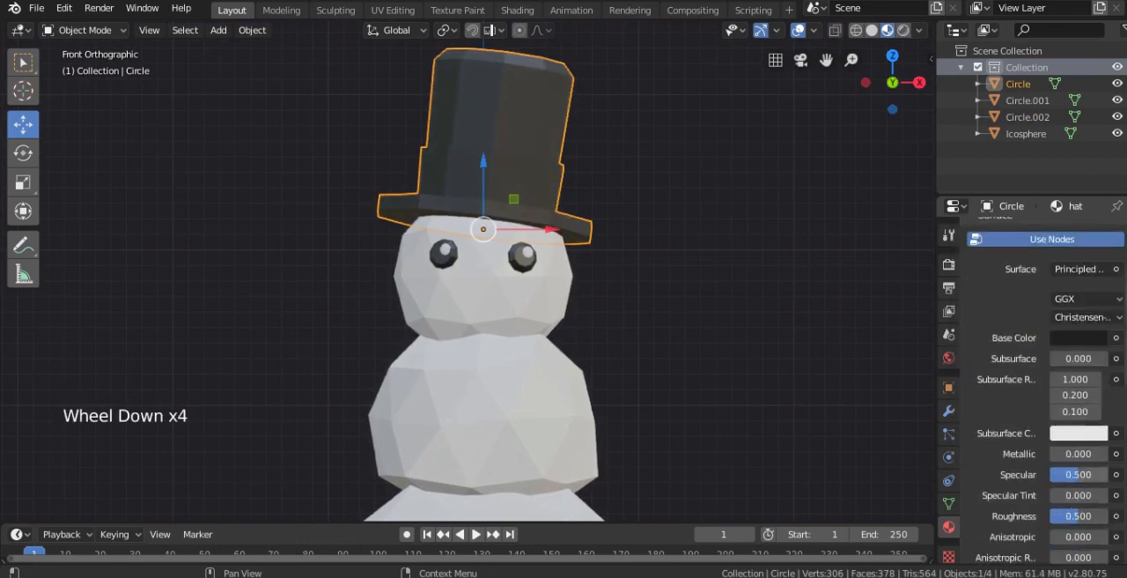
{"action": "left_click_drag", "start_coordinate": [1079, 474], "coordinate": [1072, 474]}
- Add a second material slot to the hat with a new material named hat2 and darken its base color
{"action": "scroll", "coordinate": [1039, 396], "scroll_direction": "up", "scroll_amount": 6}
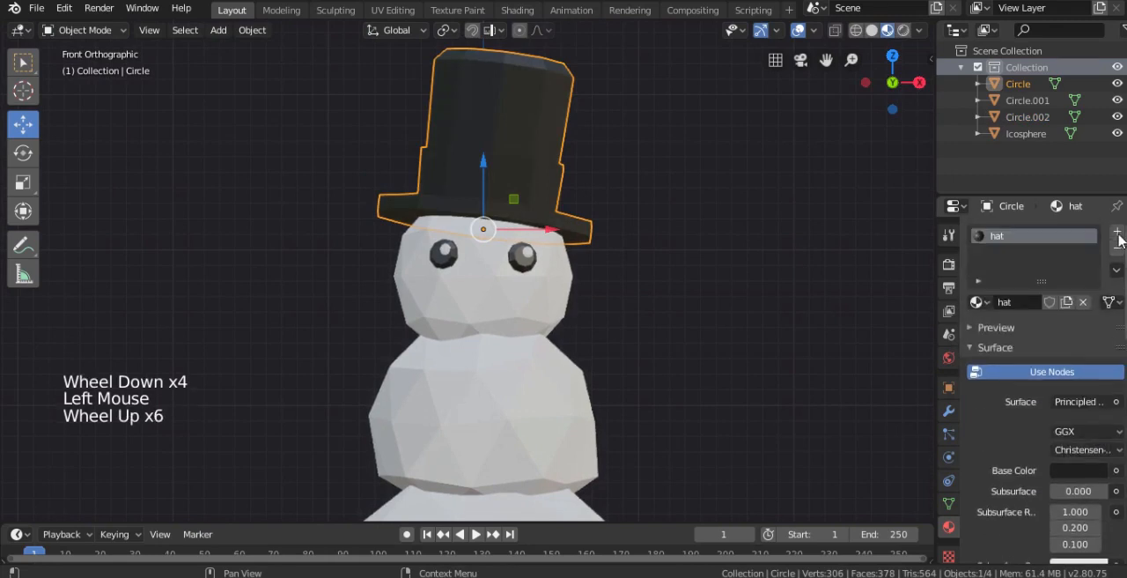
{"action": "left_click", "coordinate": [1117, 231]}
{"action": "left_click", "coordinate": [1054, 336]}
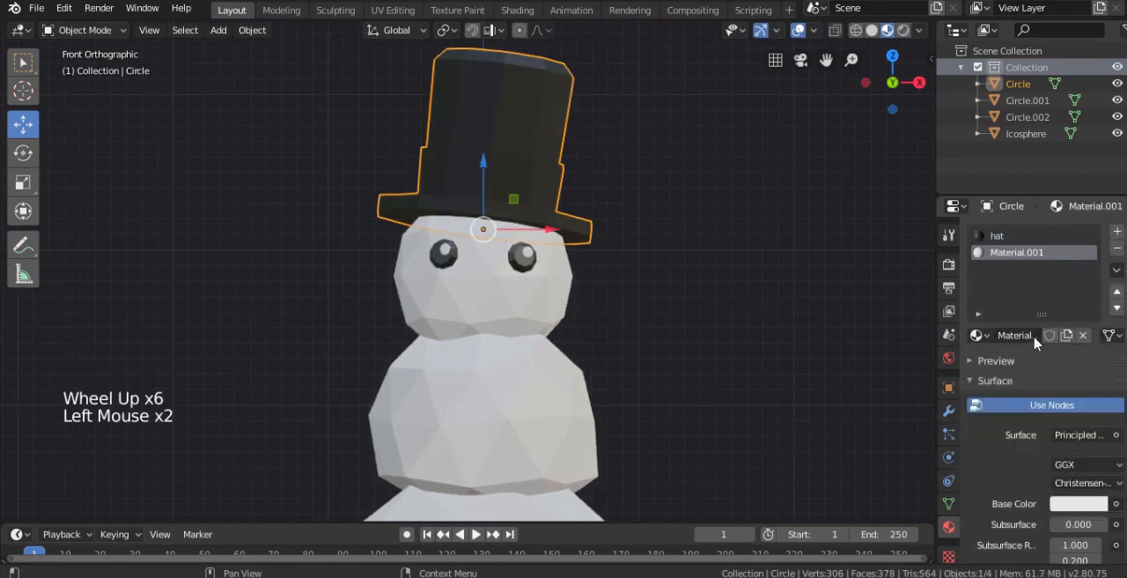
{"action": "key", "text": "Return"}
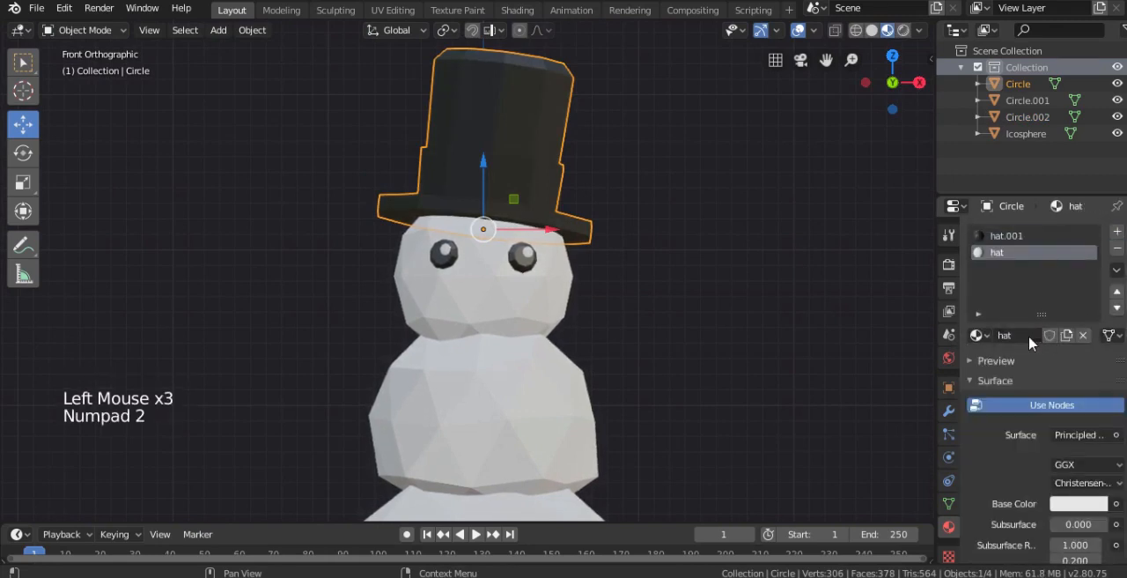
{"action": "left_click", "coordinate": [1022, 335]}
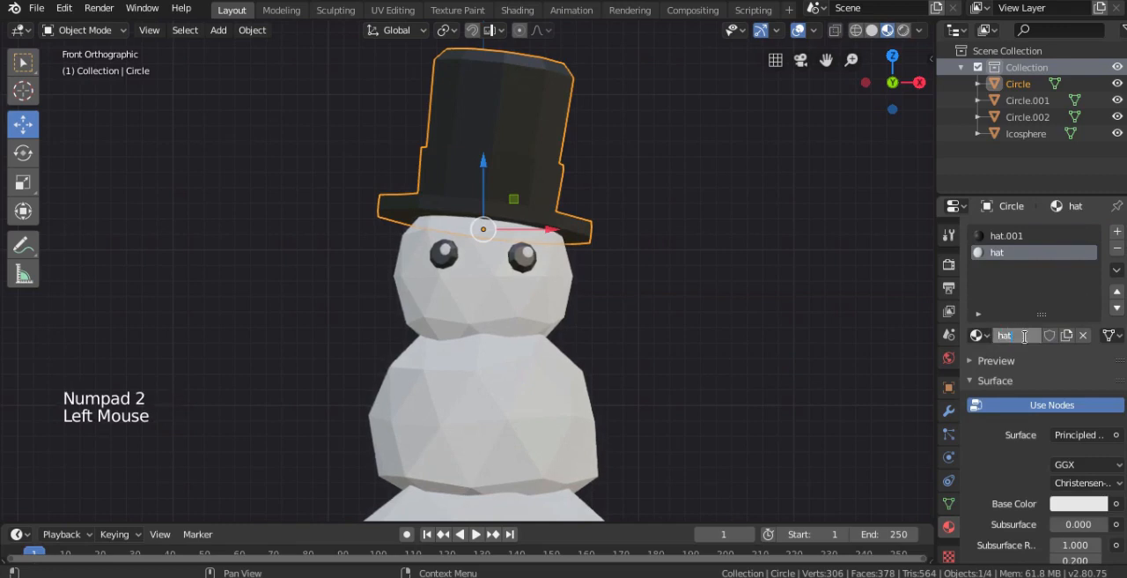
{"action": "left_click", "coordinate": [1079, 504]}
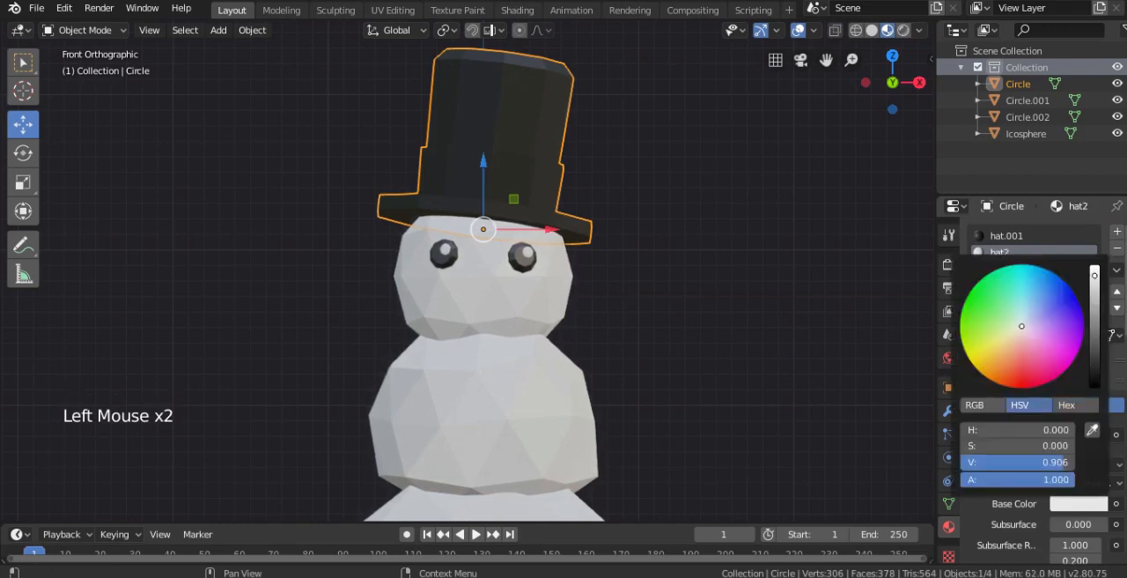
{"action": "left_click", "coordinate": [1092, 369]}
- Select the face loops of the hat's band in Edit Mode, assign hat2 to them, and return to Object Mode
{"action": "middle_click_drag", "start_coordinate": [506, 187], "coordinate": [495, 192]}
{"action": "scroll", "coordinate": [528, 149], "scroll_direction": "up", "scroll_amount": 1}
{"action": "key", "text": "Tab"}
{"action": "middle_click_drag", "start_coordinate": [533, 146], "coordinate": [506, 123]}
{"action": "right_click", "coordinate": [491, 174], "text": "alt"}
{"action": "scroll", "coordinate": [502, 114], "scroll_direction": "up", "scroll_amount": 2}
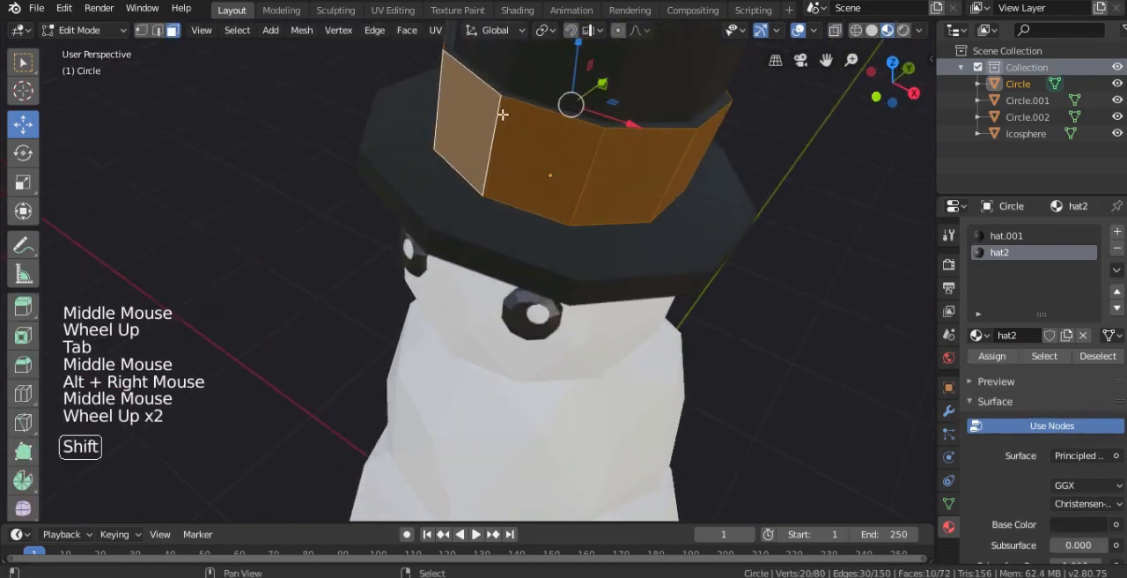
{"action": "right_click", "coordinate": [505, 92], "text": "alt+shift"}
{"action": "key", "text": "KP_1"}
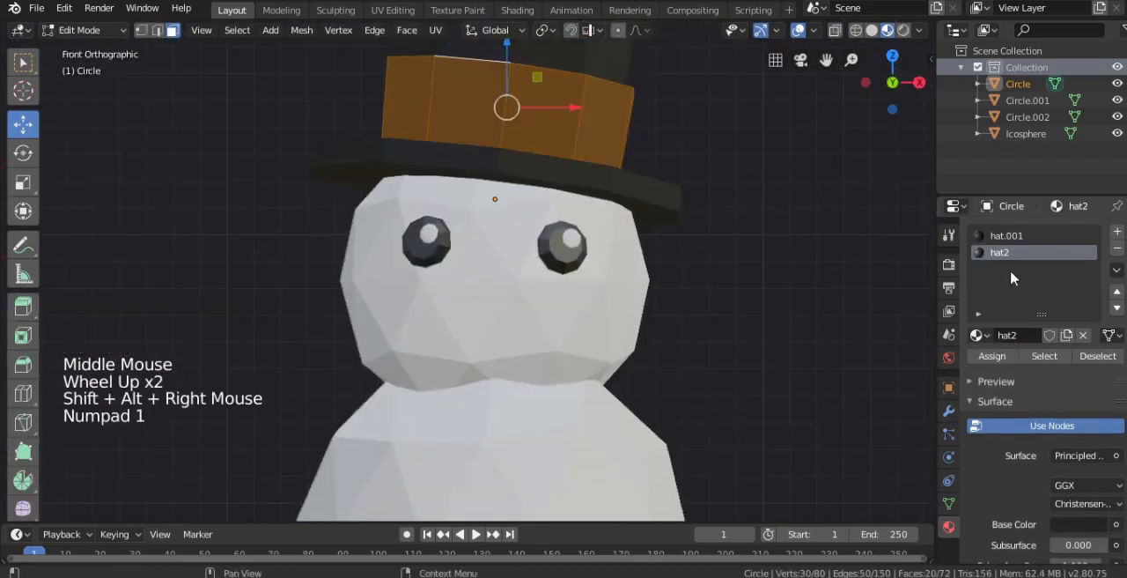
{"action": "left_click", "coordinate": [1005, 356]}
{"action": "key", "text": "Tab"}
{"action": "scroll", "coordinate": [616, 352], "scroll_direction": "down", "scroll_amount": 3}
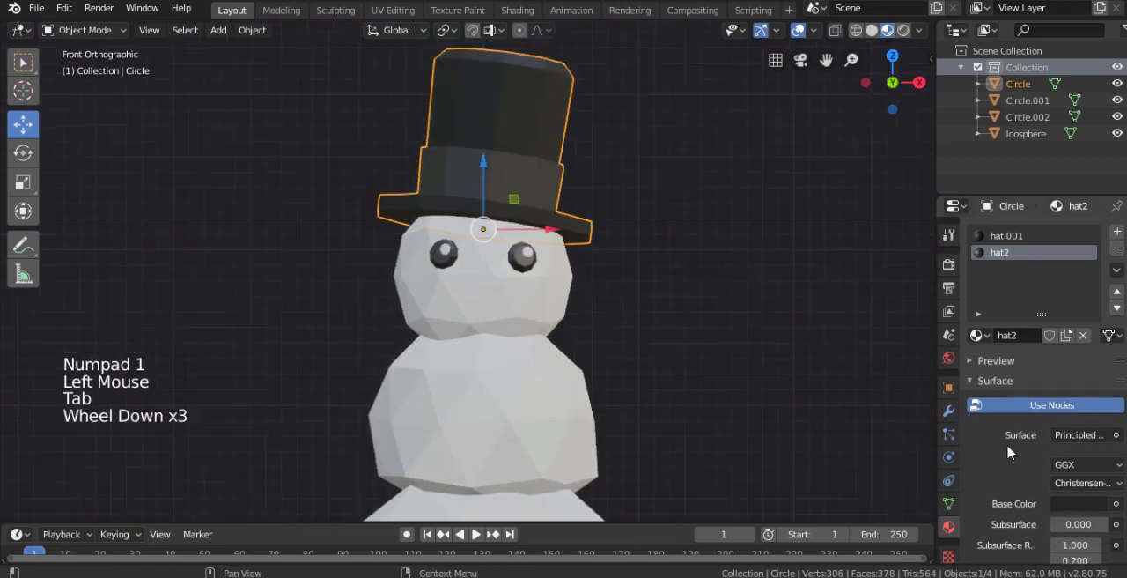
- Set the base color value of the hat2 material to 0.147
{"action": "scroll", "coordinate": [1071, 443], "scroll_direction": "down", "scroll_amount": 5}
{"action": "left_click", "coordinate": [1071, 440]}
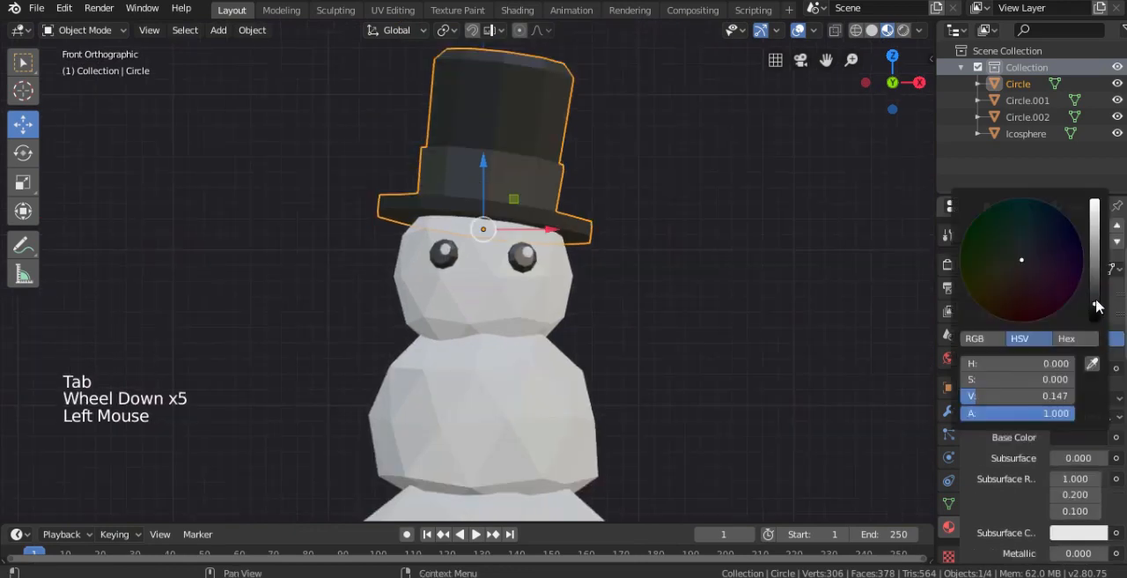
{"action": "scroll", "coordinate": [599, 317], "scroll_direction": "down", "scroll_amount": 4}
{"action": "middle_click_drag", "start_coordinate": [599, 317], "coordinate": [596, 257], "text": "shift"}
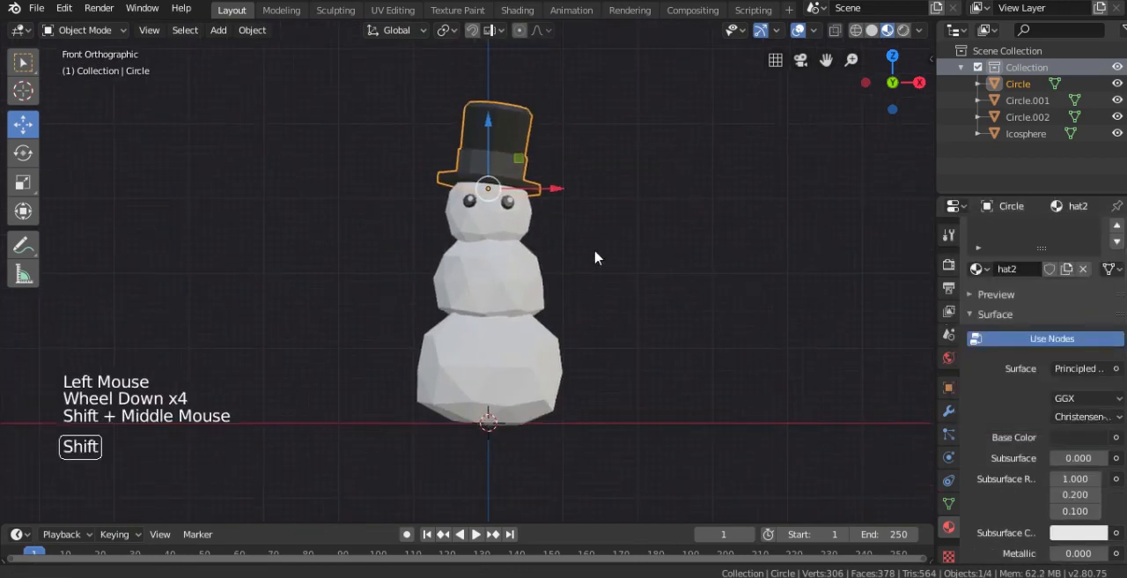
- Add a mesh circle with 5 vertices and a 1 m radius at the snowman's base
{"action": "right_click", "coordinate": [450, 236]}
{"action": "key", "text": "KP_3"}
{"action": "key", "text": "Tab"}
{"action": "key", "text": "Tab"}
{"action": "key", "text": "shift+a"}
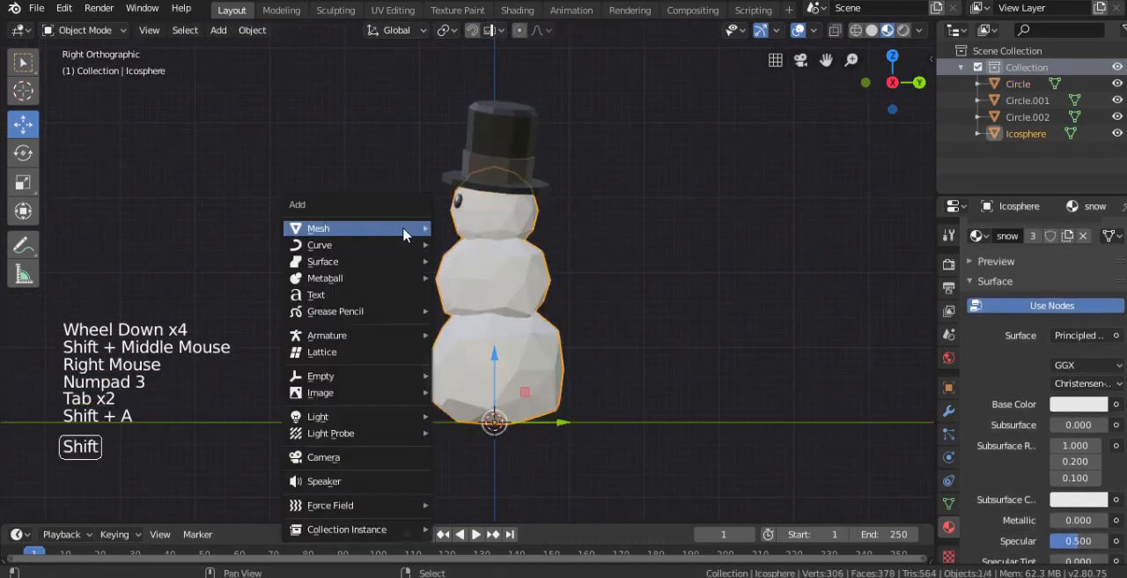
{"action": "mouse_move", "coordinate": [403, 228]}
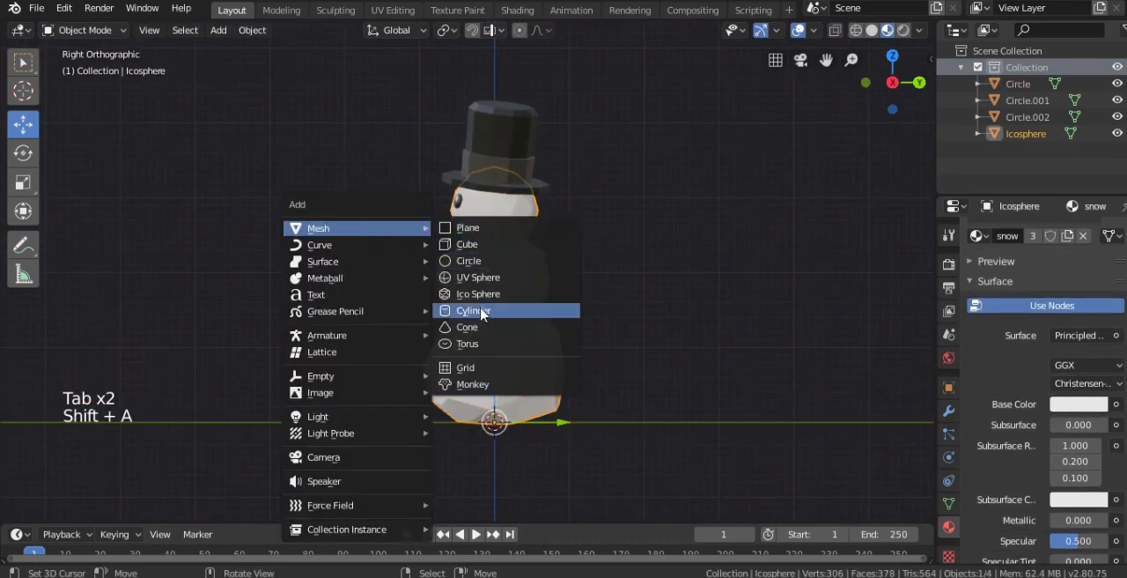
{"action": "left_click", "coordinate": [471, 261]}
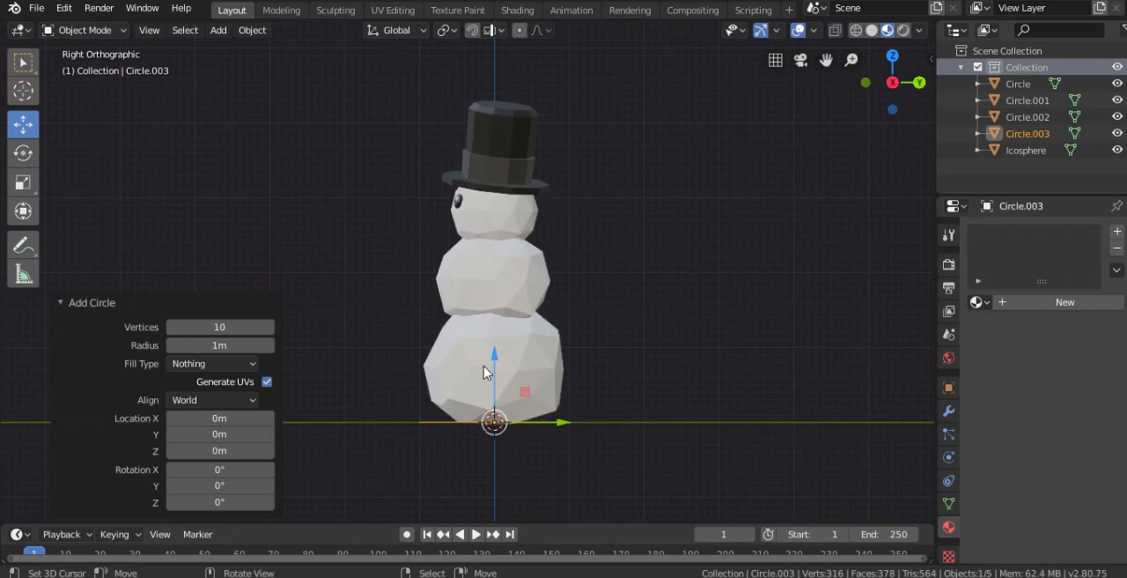
{"action": "scroll", "coordinate": [485, 377], "scroll_direction": "down", "scroll_amount": 2}
{"action": "middle_click_drag", "start_coordinate": [486, 377], "coordinate": [536, 427]}
{"action": "scroll", "coordinate": [536, 427], "scroll_direction": "up", "scroll_amount": 2}
{"action": "left_click", "coordinate": [219, 327]}
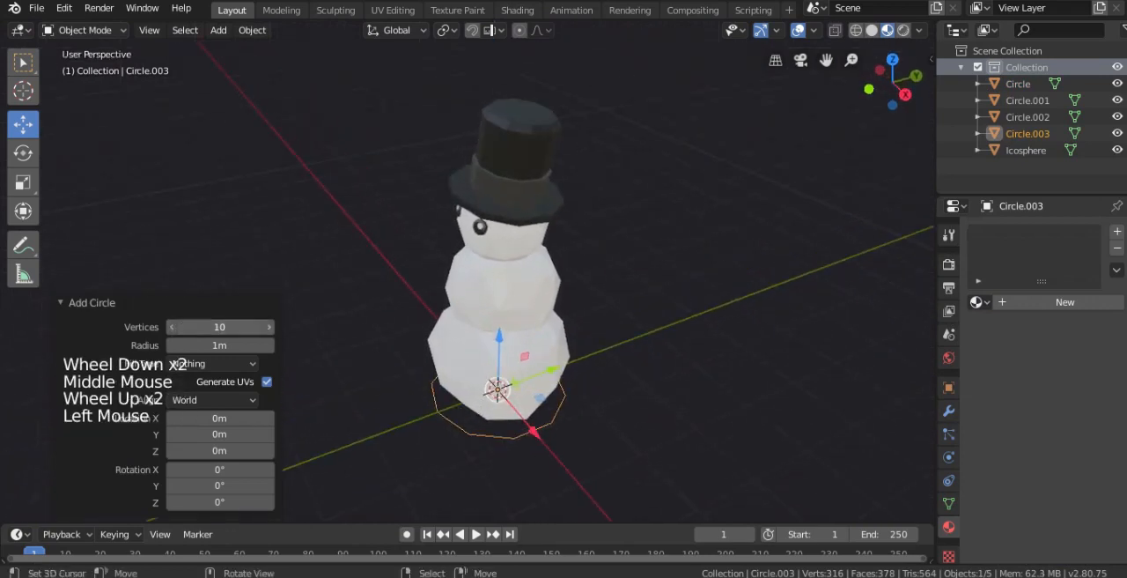
{"action": "left_click", "coordinate": [269, 327]}
- Rotate the five-vertex circle -90° in the right view so it stands upright
{"action": "key", "text": "KP_3"}
{"action": "key", "text": "r"}
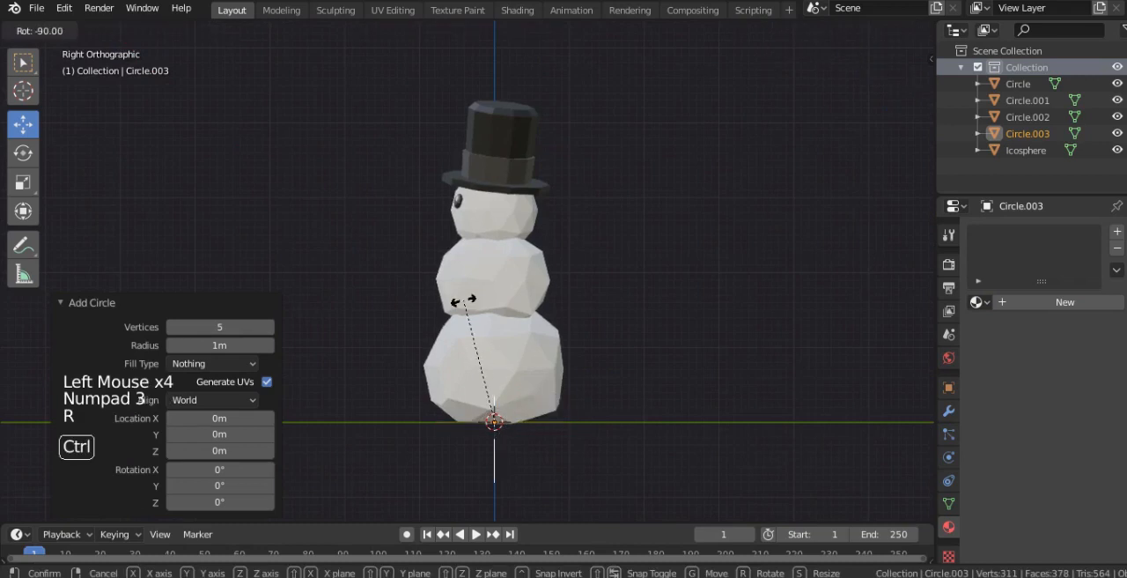
{"action": "left_click", "coordinate": [464, 300]}
{"action": "key", "text": "Tab"}
{"action": "key", "text": "Tab"}
- Move the circle -0.598 m in Y and 2.52 m in Z, and scale it down to nose size
{"action": "key", "text": "g"}
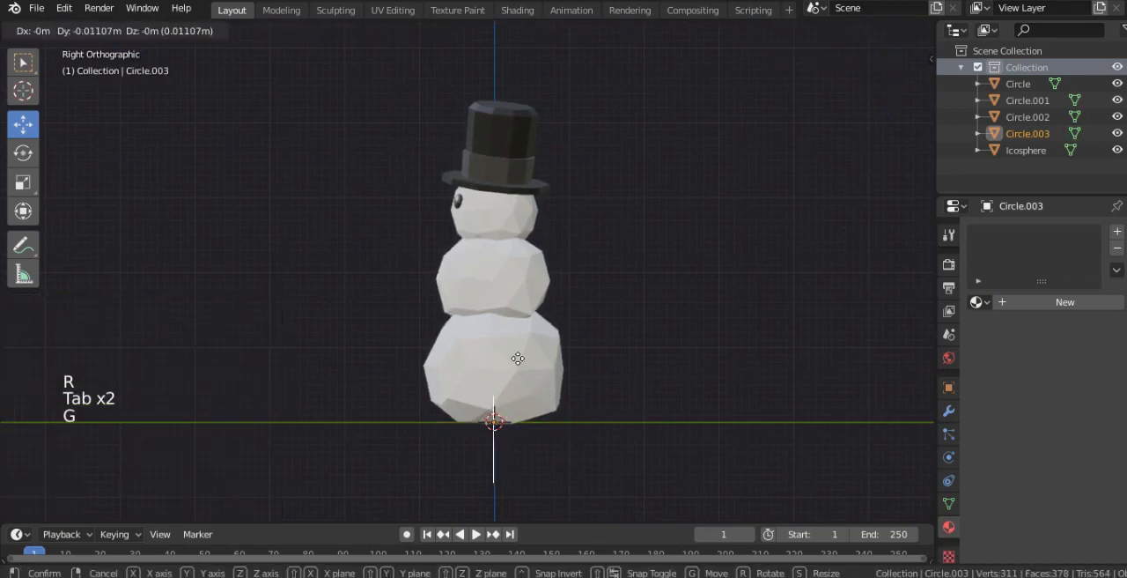
{"action": "left_click", "coordinate": [502, 210]}
{"action": "scroll", "coordinate": [503, 210], "scroll_direction": "up", "scroll_amount": 3}
{"action": "key", "text": "s"}
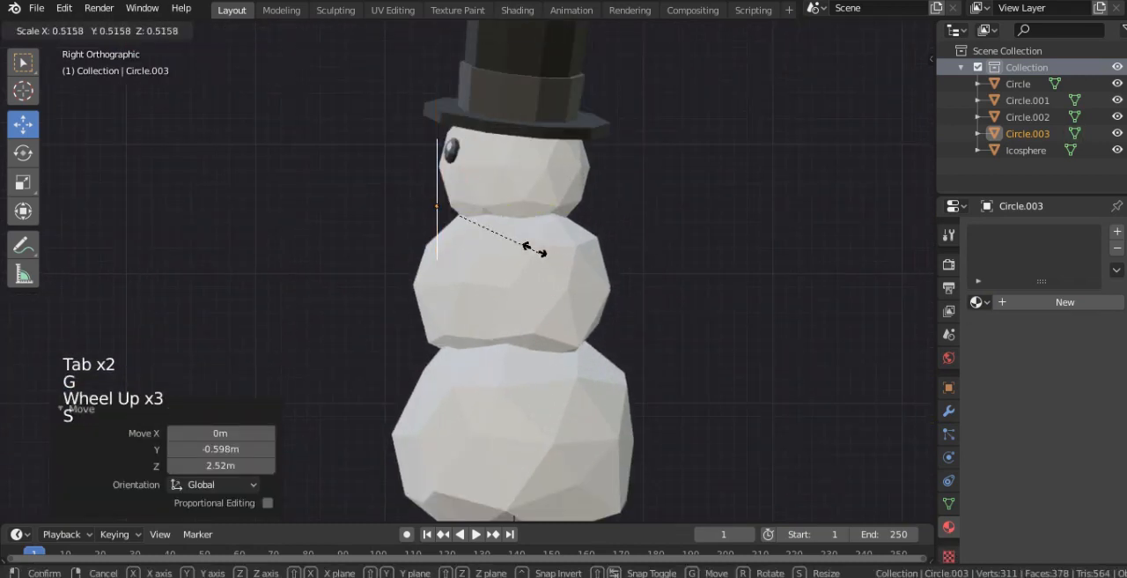
{"action": "left_click", "coordinate": [465, 220]}
- Shift the circle 0.0705 m in Y and 0.359 m in Z to center it just below the eyes
{"action": "key", "text": "g"}
{"action": "left_click", "coordinate": [462, 210]}
{"action": "key", "text": "KP_1"}
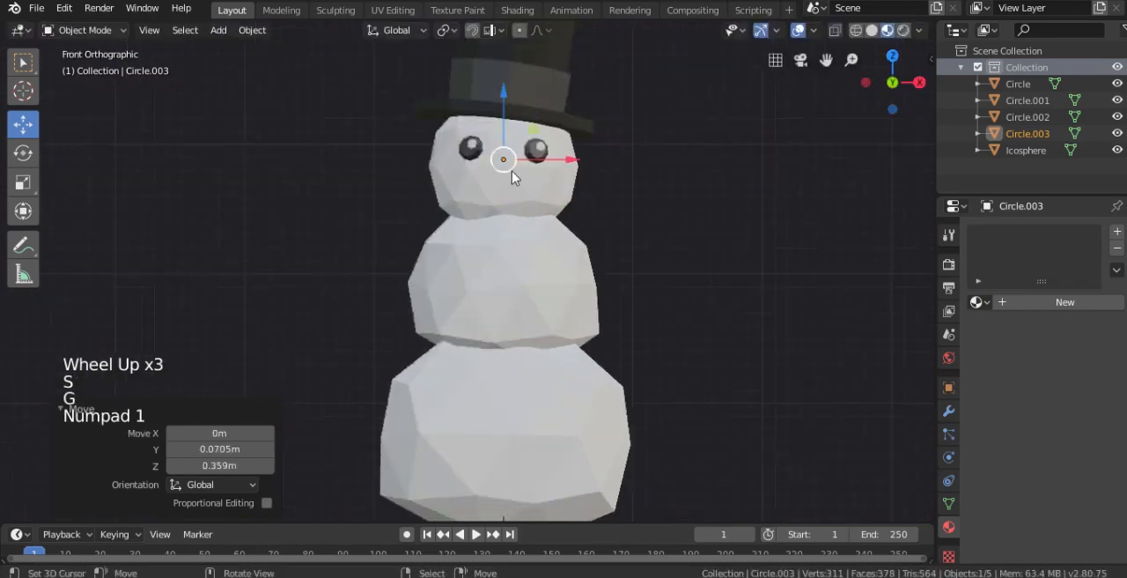
{"action": "scroll", "coordinate": [526, 177], "scroll_direction": "up", "scroll_amount": 1}
- Extrude the circle's vertices outward from the face in Edit Mode and scale the end down into a tapered nose
{"action": "key", "text": "KP_3"}
{"action": "middle_click_drag", "start_coordinate": [525, 177], "coordinate": [493, 302], "text": "shift"}
{"action": "scroll", "coordinate": [493, 302], "scroll_direction": "up", "scroll_amount": 4}
{"action": "key", "text": "Tab"}
{"action": "scroll", "coordinate": [567, 305], "scroll_direction": "up", "scroll_amount": 2}
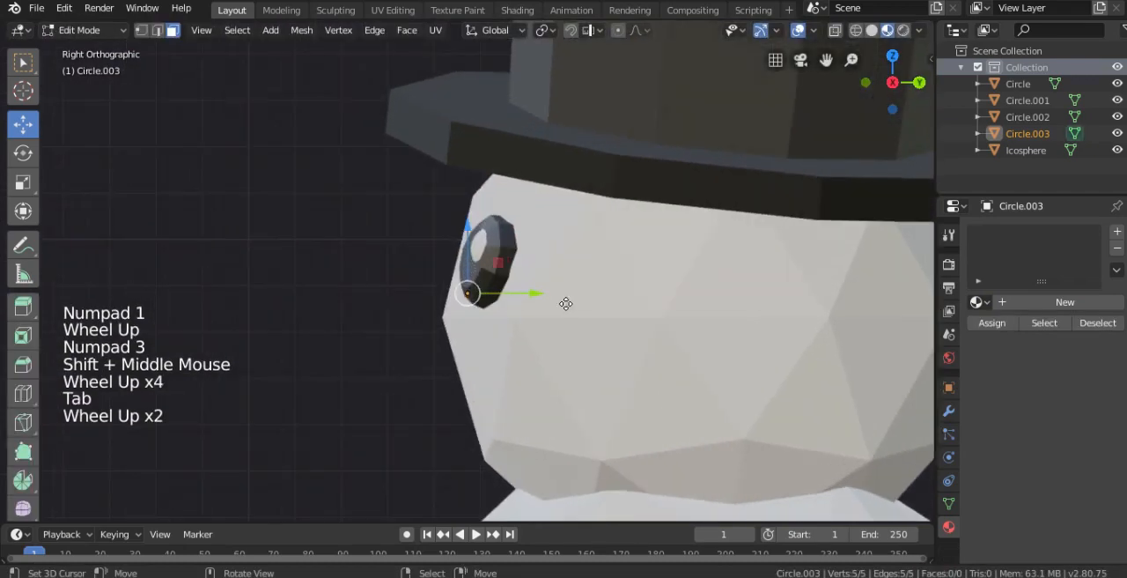
{"action": "key", "text": "e"}
{"action": "right_click", "coordinate": [449, 286], "text": "ctrl"}
{"action": "left_click", "coordinate": [142, 31]}
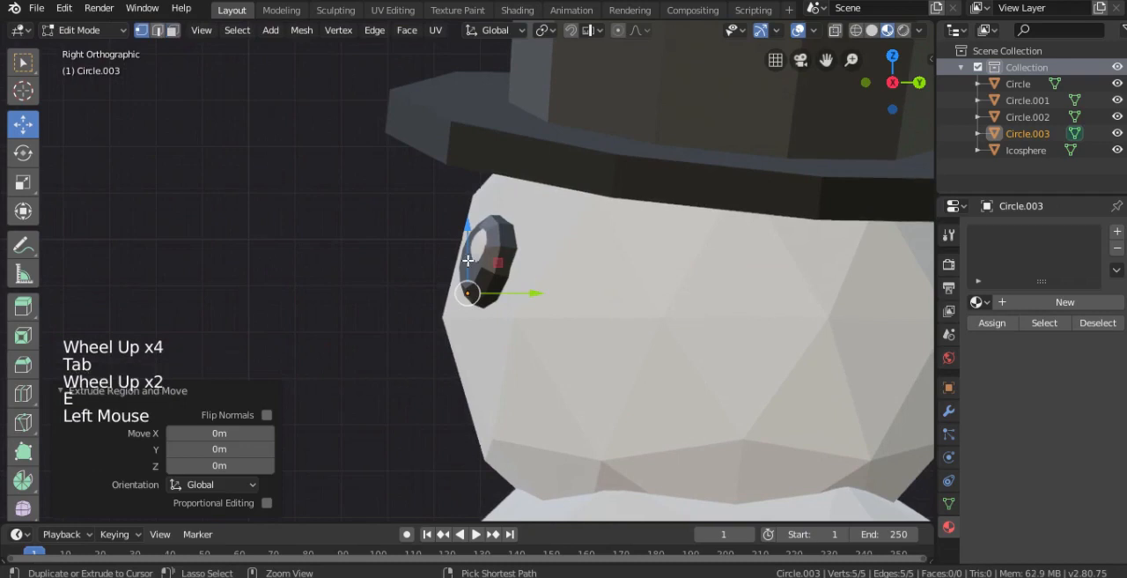
{"action": "key", "text": "e"}
{"action": "left_click", "coordinate": [272, 294]}
{"action": "key", "text": "s"}
{"action": "left_click", "coordinate": [344, 322]}
- Move the nose's end ring -0.123 m in Y and 0.0912 m in Z, and add a loop cut midway along the nose
{"action": "middle_click_drag", "start_coordinate": [345, 322], "coordinate": [440, 308], "text": "shift"}
{"action": "key", "text": "g"}
{"action": "left_click", "coordinate": [412, 279]}
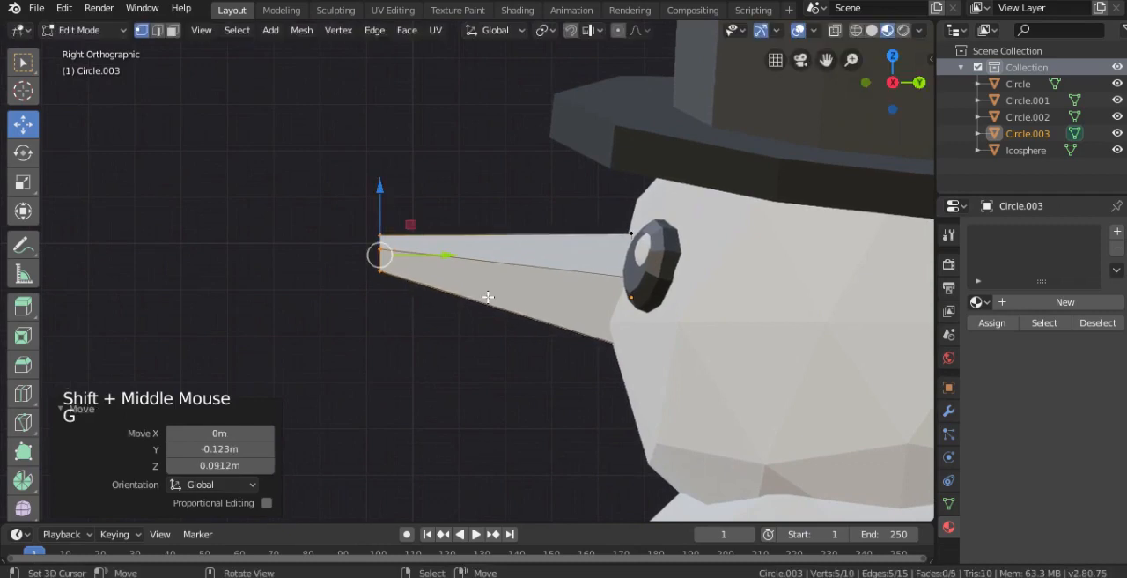
{"action": "key", "text": "ctrl+r"}
{"action": "left_click", "coordinate": [506, 264]}
- Merge the five vertices of the nose's end ring into a single pointed tip
{"action": "right_click", "coordinate": [380, 246]}
{"action": "key", "text": "alt+z"}
{"action": "key", "text": "c"}
{"action": "left_click", "coordinate": [382, 260]}
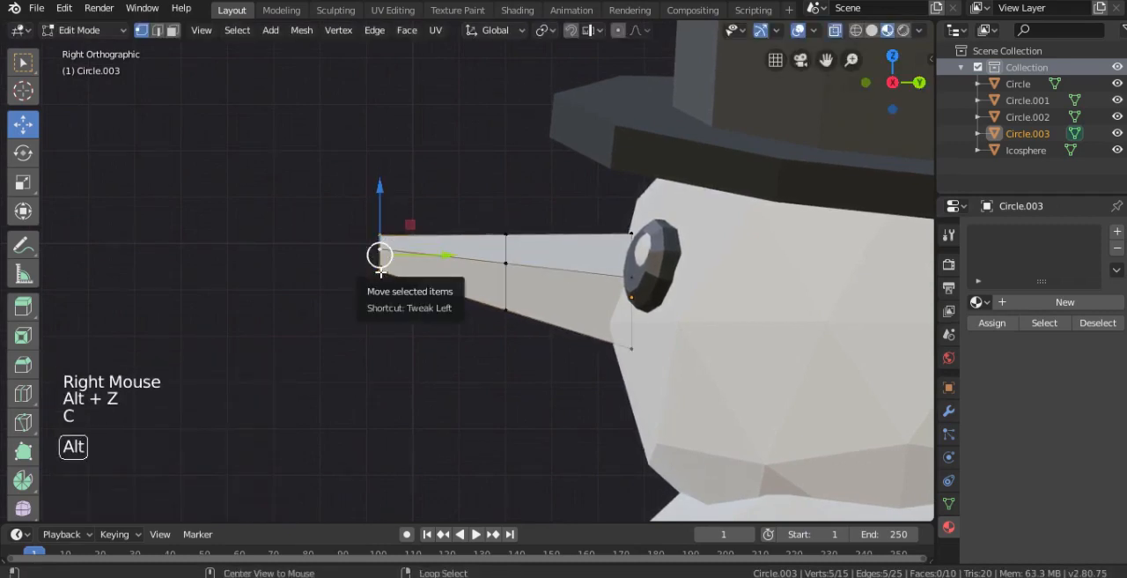
{"action": "key", "text": "alt+z"}
{"action": "middle_click_drag", "start_coordinate": [381, 264], "coordinate": [514, 284]}
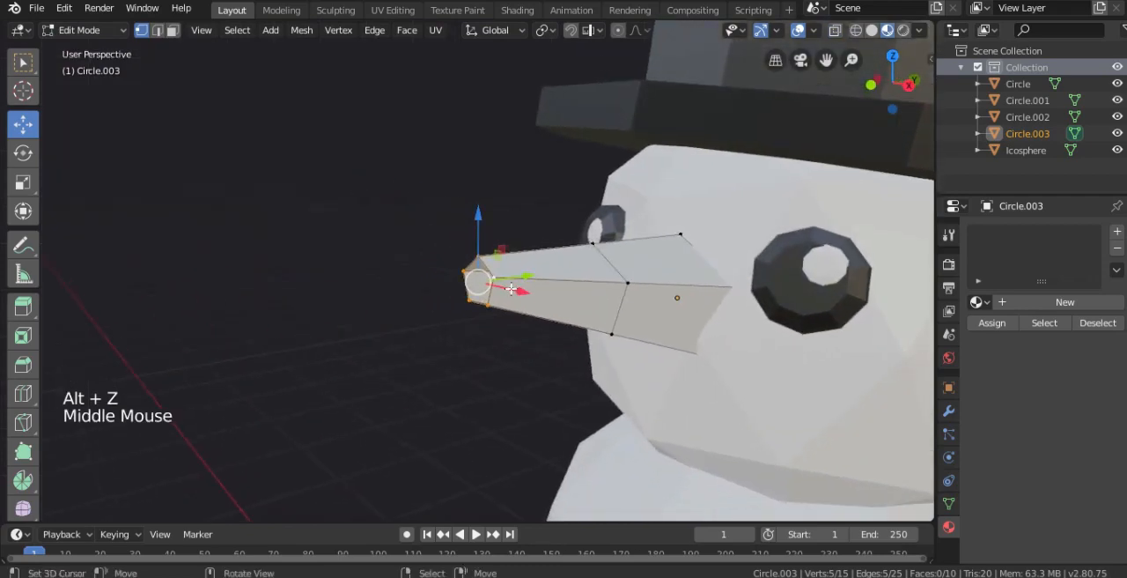
{"action": "key", "text": "alt+m"}
{"action": "left_click", "coordinate": [516, 293]}
- Slide the nose's middle edge loop by a factor of 0.121, scale it down, and move it closer to the tip
{"action": "key", "text": "KP_3"}
{"action": "middle_click_drag", "start_coordinate": [520, 291], "coordinate": [590, 269]}
{"action": "key", "text": "KP_3"}
{"action": "right_click", "coordinate": [504, 264], "text": "alt"}
{"action": "key", "text": "g"}
{"action": "key", "text": "g"}
{"action": "left_click", "coordinate": [465, 298]}
{"action": "key", "text": "s"}
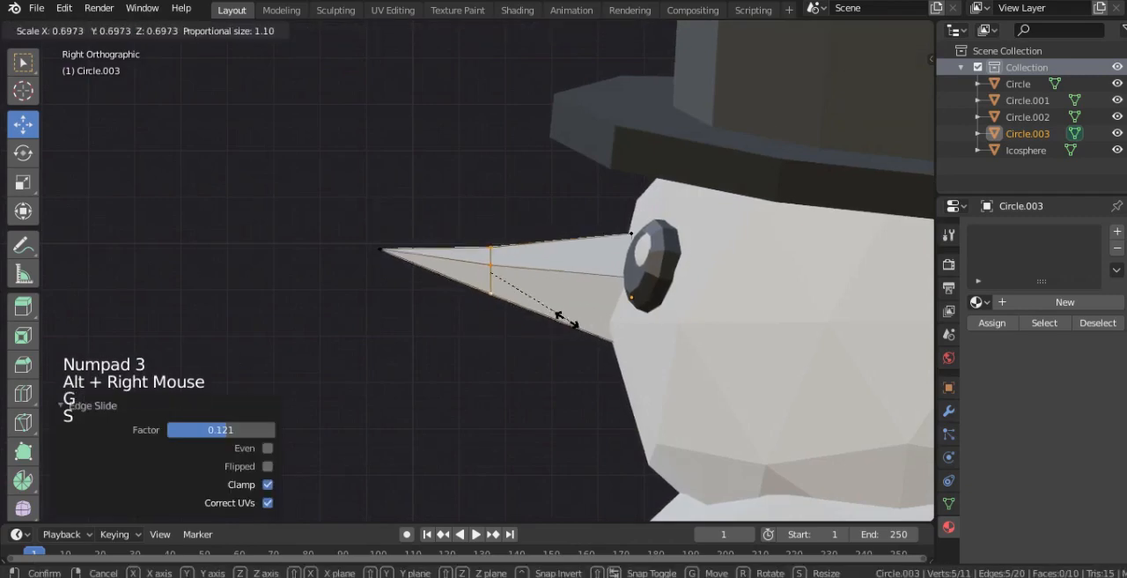
{"action": "left_click", "coordinate": [555, 319]}
{"action": "key", "text": "g"}
{"action": "left_click", "coordinate": [531, 317]}
- Add a second loop cut near the nose's base, move it 0.00715 m in Y and -0.0268 m in Z, and scale it 1.174
{"action": "key", "text": "ctrl+r"}
{"action": "left_click", "coordinate": [561, 269]}
{"action": "left_click", "coordinate": [561, 269]}
{"action": "key", "text": "s"}
{"action": "left_click", "coordinate": [556, 275]}
{"action": "key", "text": "g"}
{"action": "left_click", "coordinate": [619, 297]}
{"action": "key", "text": "s"}
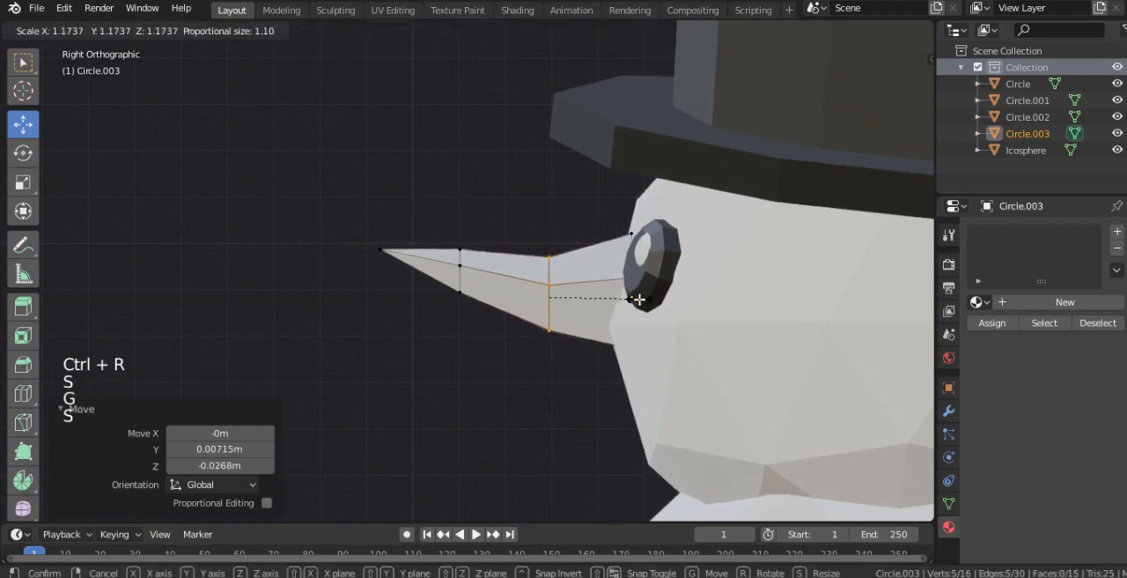
{"action": "left_click", "coordinate": [631, 298]}
- Move the nose's new edge loop -0.0268 m in X and -0.00894 m in Z from the front view
{"action": "key", "text": "KP_1"}
{"action": "key", "text": "g"}
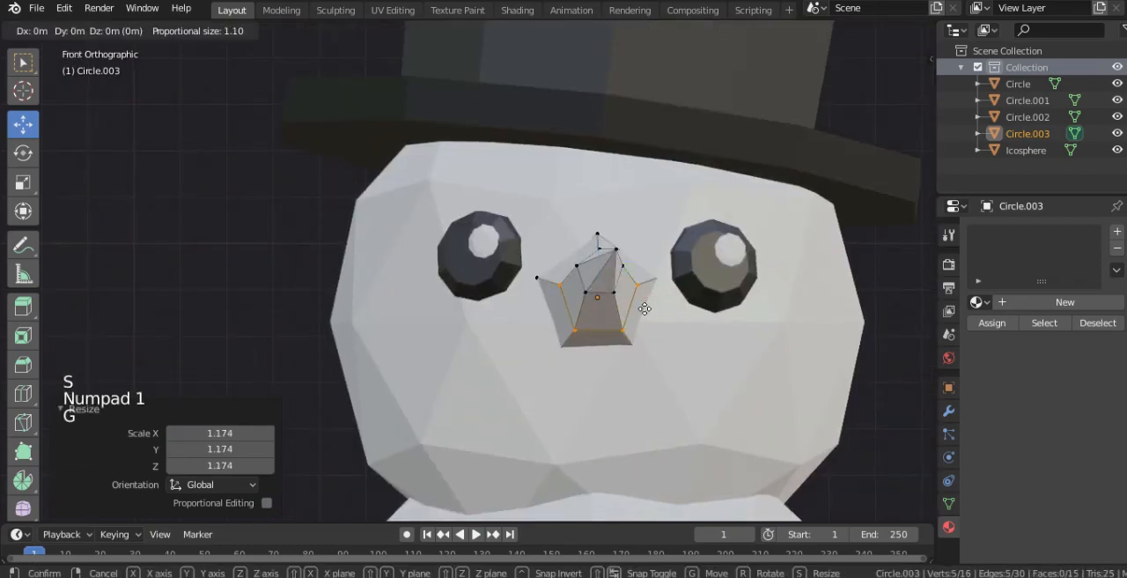
{"action": "left_click", "coordinate": [634, 311]}
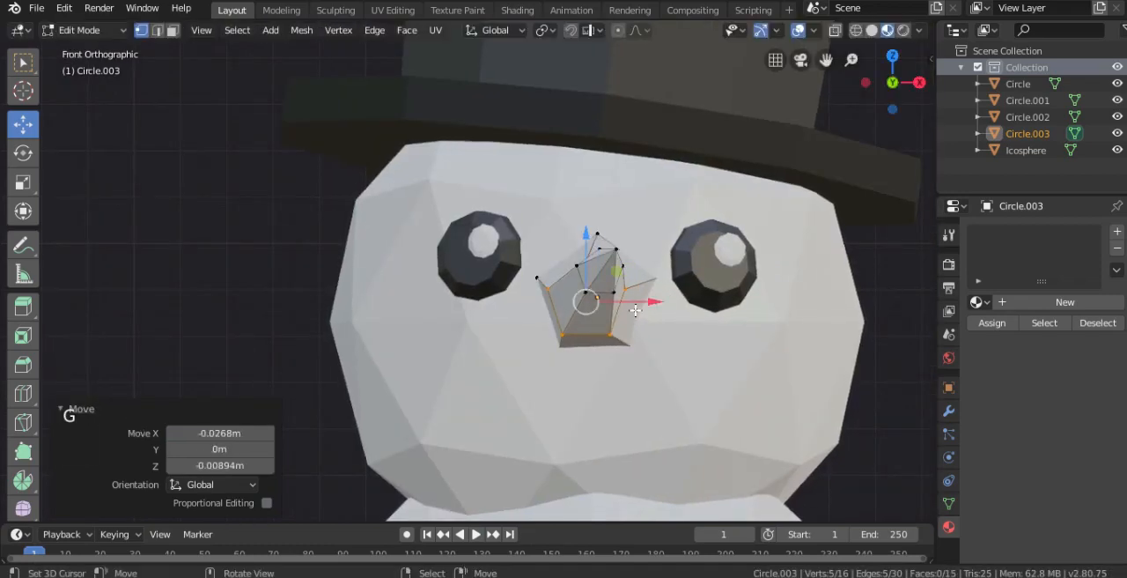
- Select the entire nose mesh, move it -0.0228 m in X, 0.0859 m in Y and -0.0506 m in Z, and rescale it
{"action": "middle_click_drag", "start_coordinate": [634, 312], "coordinate": [706, 328]}
{"action": "key", "text": "ctrl+l"}
{"action": "scroll", "coordinate": [584, 327], "scroll_direction": "down", "scroll_amount": 3}
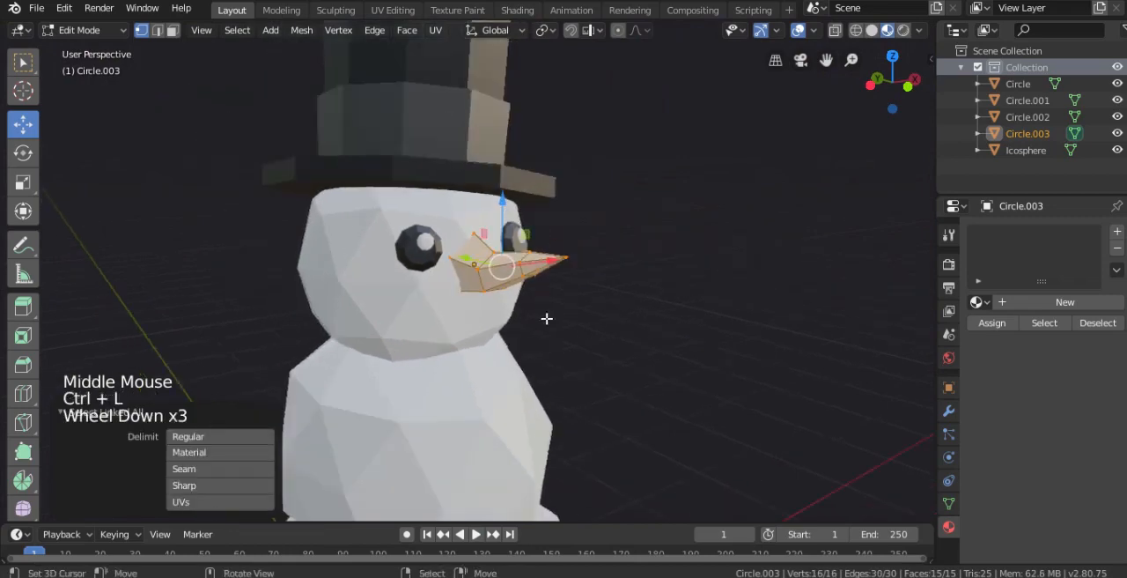
{"action": "middle_click_drag", "start_coordinate": [584, 326], "coordinate": [637, 279]}
{"action": "scroll", "coordinate": [637, 279], "scroll_direction": "up", "scroll_amount": 2}
{"action": "key", "text": "s"}
{"action": "left_click", "coordinate": [555, 329]}
{"action": "key", "text": "g"}
{"action": "left_click", "coordinate": [529, 344]}
{"action": "middle_click_drag", "start_coordinate": [528, 345], "coordinate": [594, 360]}
{"action": "key", "text": "s"}
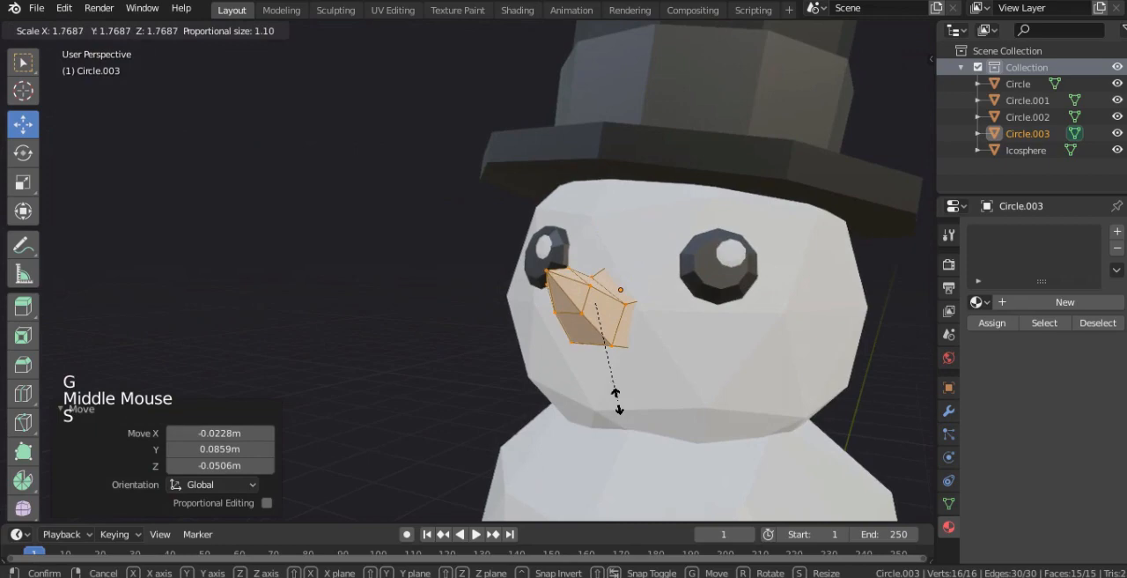
{"action": "left_click", "coordinate": [612, 389]}
- Adjust the position of an edge loop on the nose in Edit Mode and return to Object Mode
{"action": "key", "text": "KP_1"}
{"action": "key", "text": "Tab"}
{"action": "scroll", "coordinate": [616, 352], "scroll_direction": "down", "scroll_amount": 3}
{"action": "middle_click_drag", "start_coordinate": [617, 352], "coordinate": [482, 365]}
{"action": "scroll", "coordinate": [481, 365], "scroll_direction": "up", "scroll_amount": 2}
{"action": "left_click_drag", "start_coordinate": [560, 184], "coordinate": [574, 182]}
{"action": "key", "text": "Tab"}
{"action": "middle_click_drag", "start_coordinate": [543, 211], "coordinate": [657, 224]}
{"action": "right_click", "coordinate": [539, 240], "text": "alt"}
{"action": "key", "text": "g"}
{"action": "key", "text": "Tab"}
{"action": "scroll", "coordinate": [770, 252], "scroll_direction": "down", "scroll_amount": 2}
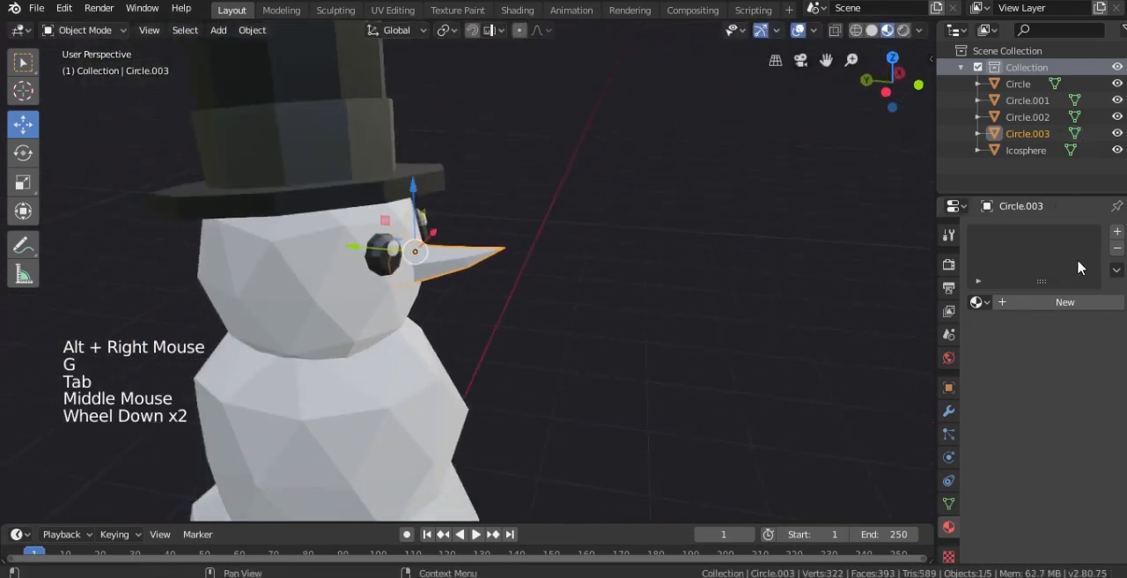
- Create a material named nose for the nose with an orange-red base color of hue 0.026 and saturation 0.743
{"action": "left_click", "coordinate": [1065, 302]}
{"action": "double_click", "coordinate": [1025, 302]}
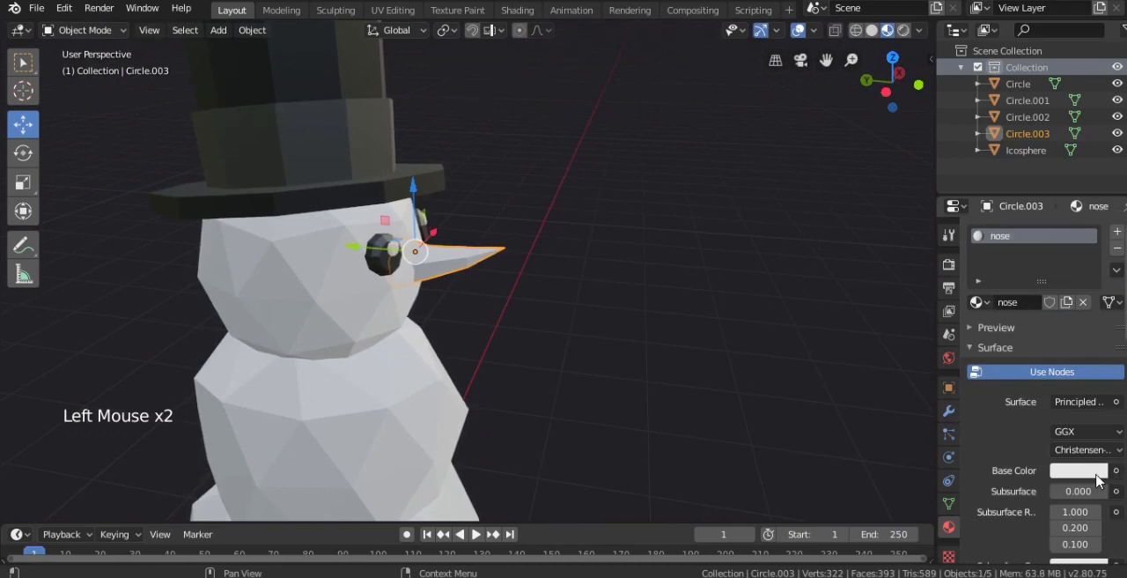
{"action": "left_click", "coordinate": [1092, 473]}
{"action": "left_click", "coordinate": [1012, 340]}
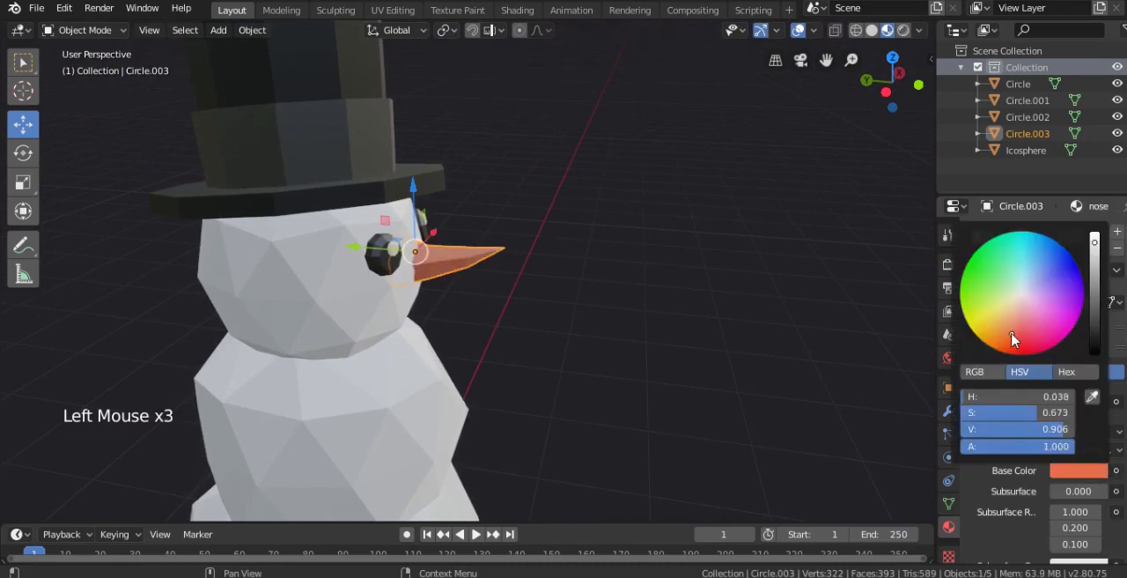
{"action": "left_click_drag", "start_coordinate": [1012, 333], "coordinate": [1015, 351]}
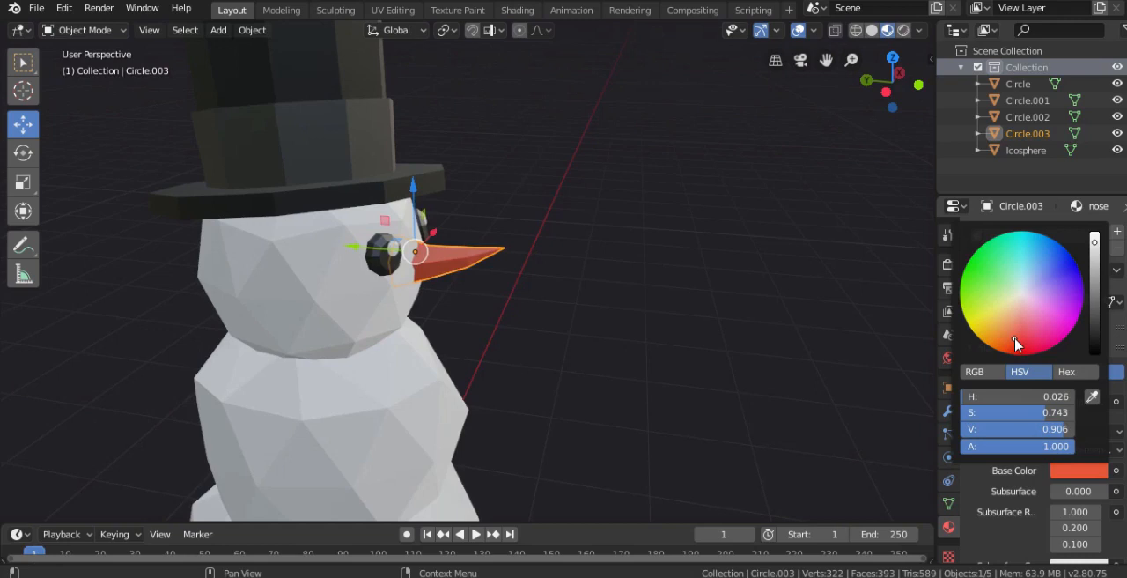
- Set the nose material's specular to 0 and deselect the nose
{"action": "scroll", "coordinate": [1088, 518], "scroll_direction": "down", "scroll_amount": 3}
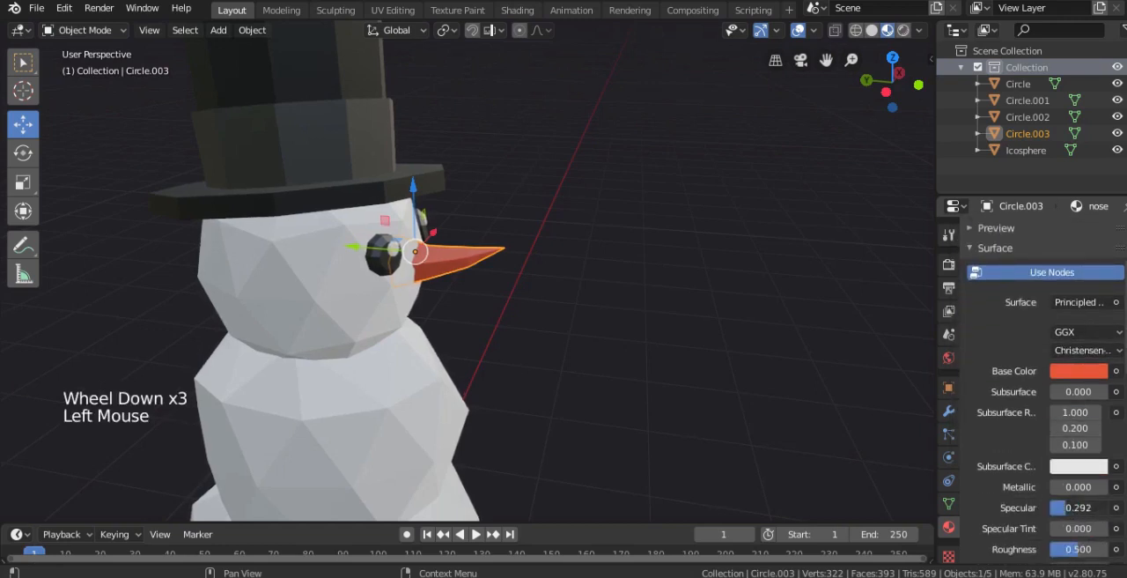
{"action": "right_click", "coordinate": [677, 383]}
{"action": "scroll", "coordinate": [652, 361], "scroll_direction": "down", "scroll_amount": 3}
{"action": "middle_click_drag", "start_coordinate": [621, 340], "coordinate": [506, 330]}
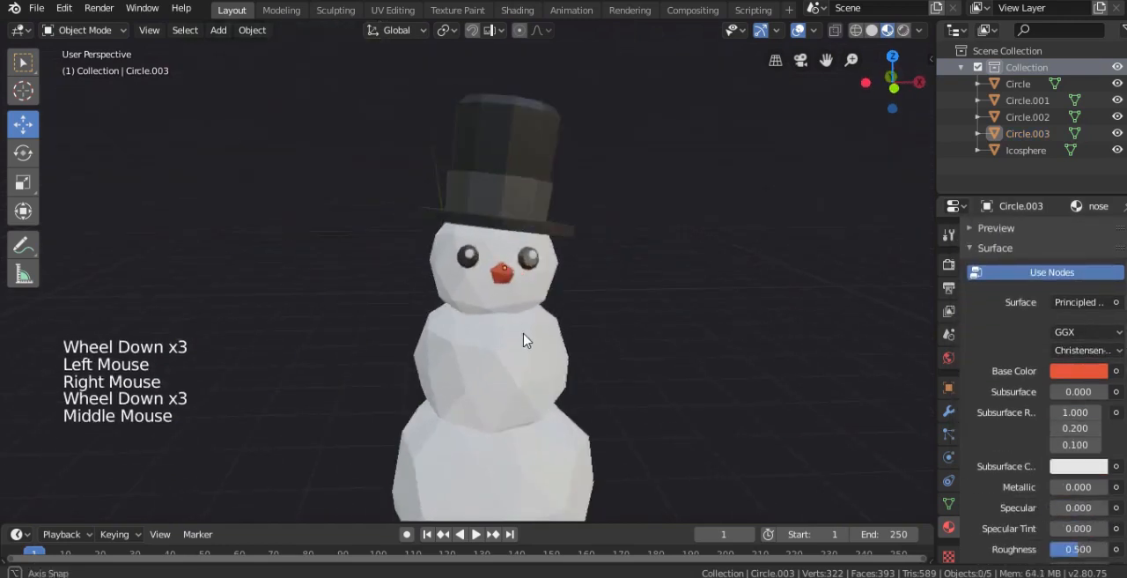
- Adjust the positions of the two eyes on the face from the front view
{"action": "right_click", "coordinate": [515, 324]}
{"action": "key", "text": "KP_3"}
{"action": "scroll", "coordinate": [526, 294], "scroll_direction": "up", "scroll_amount": 1}
{"action": "key", "text": "KP_1"}
{"action": "scroll", "coordinate": [480, 269], "scroll_direction": "up", "scroll_amount": 1}
{"action": "right_click", "coordinate": [477, 265]}
{"action": "key", "text": "g"}
{"action": "left_click", "coordinate": [482, 268]}
{"action": "right_click", "coordinate": [571, 268]}
{"action": "key", "text": "g"}
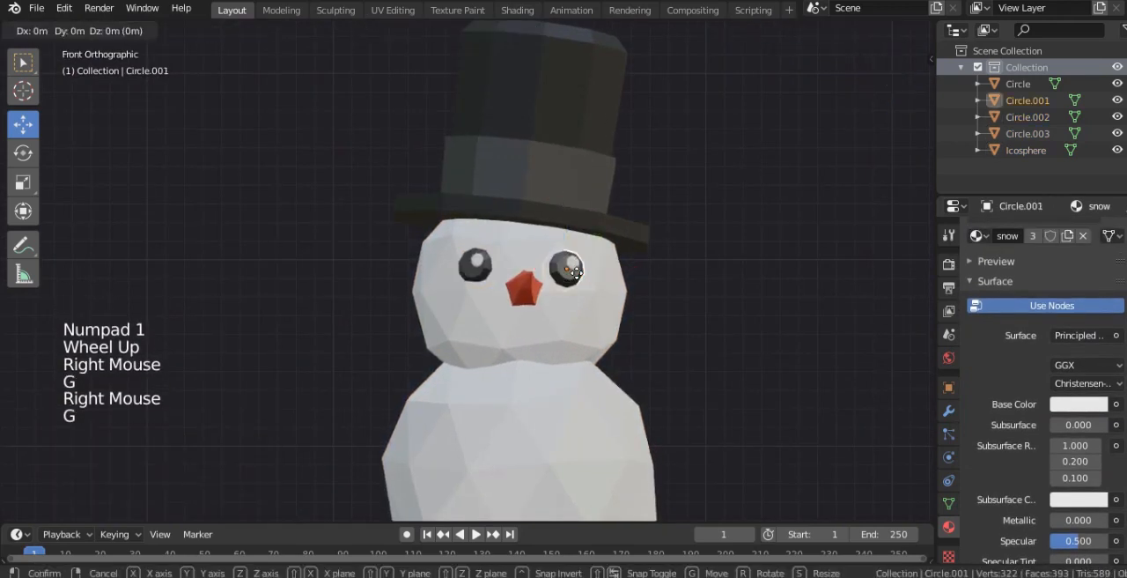
{"action": "right_click", "coordinate": [572, 273]}
- Duplicate the eye Circle.001 onto the front of the middle snowball, offset -0.23 m in Y and -0.753 m in Z
{"action": "scroll", "coordinate": [731, 317], "scroll_direction": "down", "scroll_amount": 3}
{"action": "middle_click_drag", "start_coordinate": [673, 339], "coordinate": [563, 245], "text": "shift"}
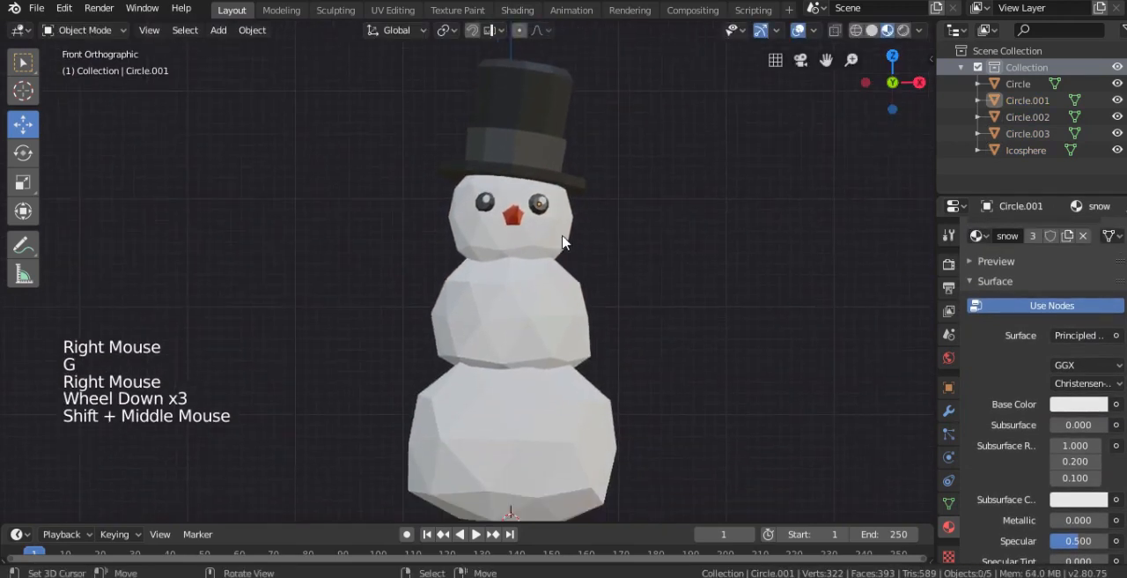
{"action": "right_click", "coordinate": [543, 211]}
{"action": "key", "text": "KP_3"}
{"action": "scroll", "coordinate": [546, 229], "scroll_direction": "up", "scroll_amount": 2}
{"action": "key", "text": "shift+d"}
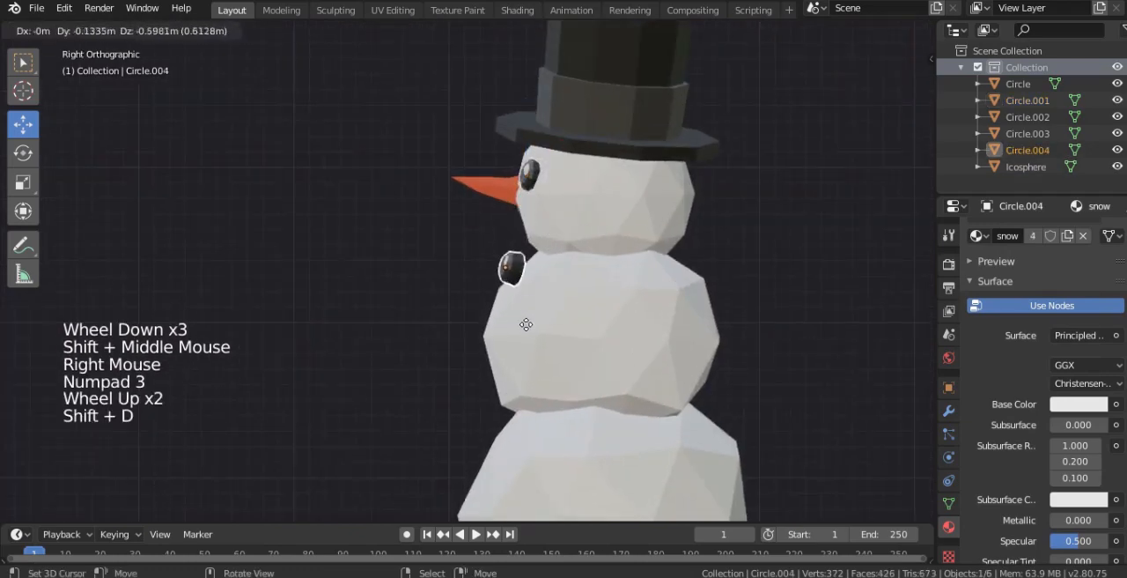
{"action": "left_click", "coordinate": [520, 340]}
- Rotate the duplicated eye and center it below the nose on the upper part of the middle snowball
{"action": "key", "text": "KP_1"}
{"action": "scroll", "coordinate": [529, 335], "scroll_direction": "up", "scroll_amount": 3}
{"action": "key", "text": "g"}
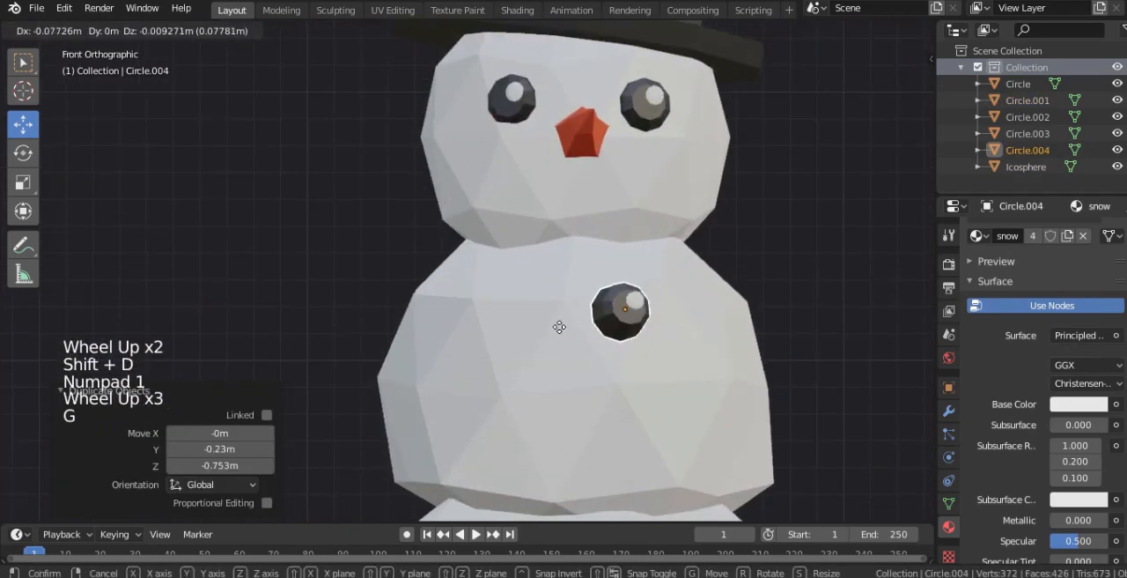
{"action": "left_click", "coordinate": [556, 326]}
{"action": "key", "text": "r"}
{"action": "left_click", "coordinate": [528, 316]}
{"action": "key", "text": "g"}
{"action": "left_click", "coordinate": [592, 298]}
- Delete the vertices of the white highlight from the duplicated eye to make a plain button
{"action": "key", "text": "Tab"}
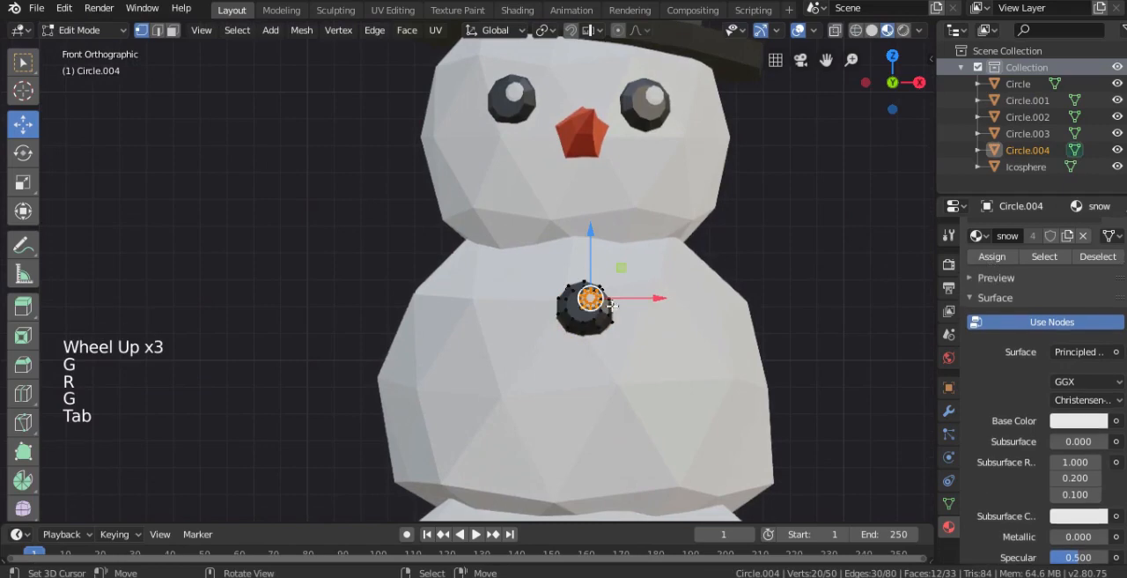
{"action": "key", "text": "x"}
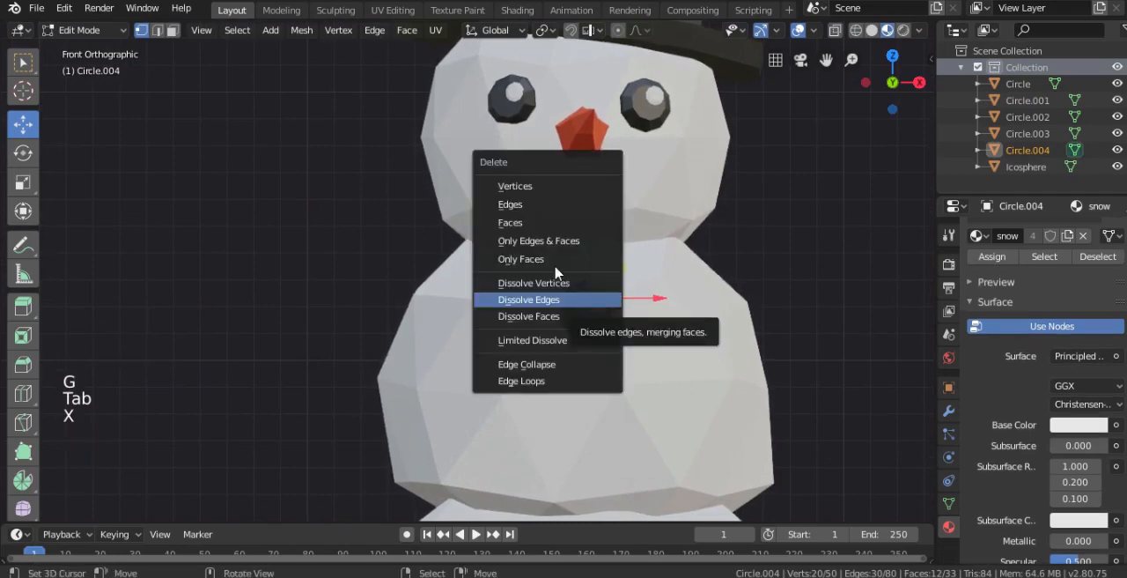
{"action": "left_click", "coordinate": [524, 186]}
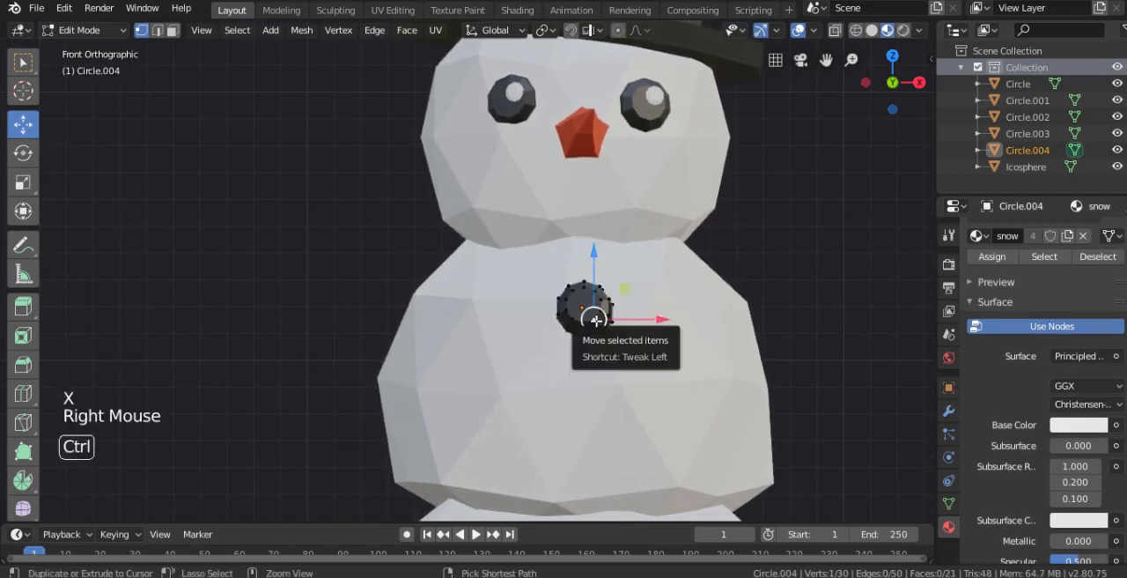
- Select the whole button mesh and move it 0.0492 m in Y and -0.0164 m in Z against the middle snowball
{"action": "key", "text": "ctrl+l"}
{"action": "key", "text": "KP_3"}
{"action": "scroll", "coordinate": [564, 344], "scroll_direction": "up", "scroll_amount": 4}
{"action": "key", "text": "g"}
{"action": "left_click", "coordinate": [715, 344]}
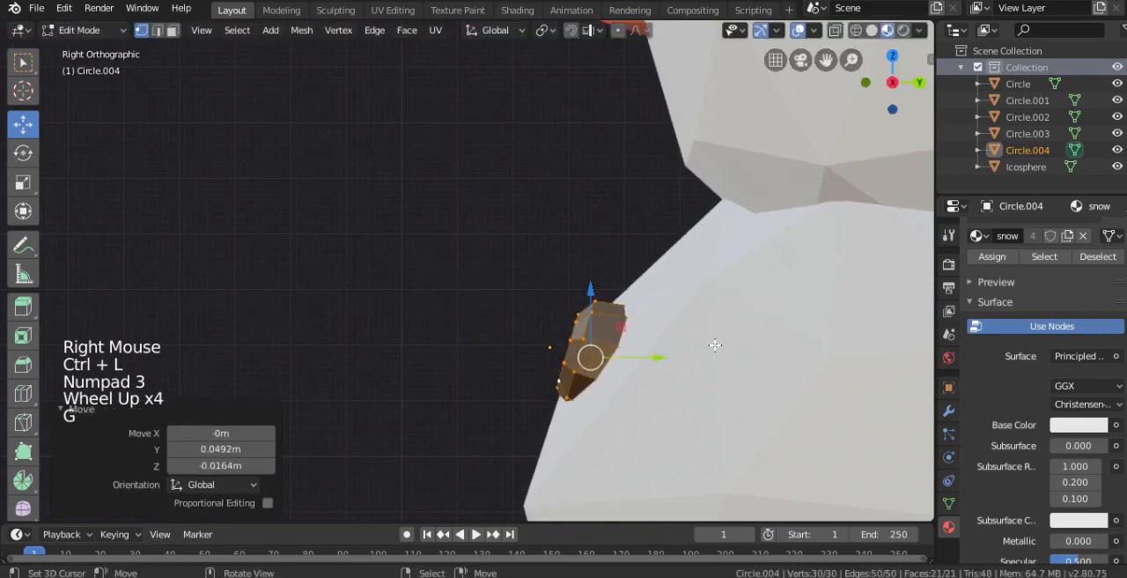
- Rotate the button to match the snowball's slope and move it -0.0149 m in Y and 0.00298 m in Z
{"action": "key", "text": "r"}
{"action": "left_click", "coordinate": [730, 353]}
{"action": "key", "text": "KP_1"}
{"action": "key", "text": "r"}
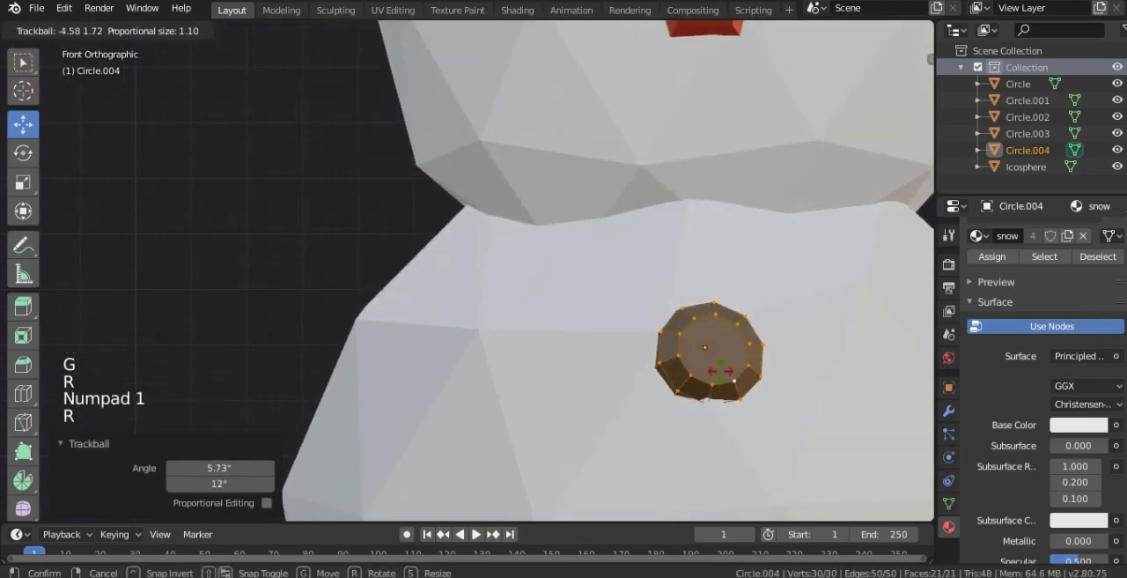
{"action": "left_click", "coordinate": [713, 352]}
{"action": "key", "text": "KP_3"}
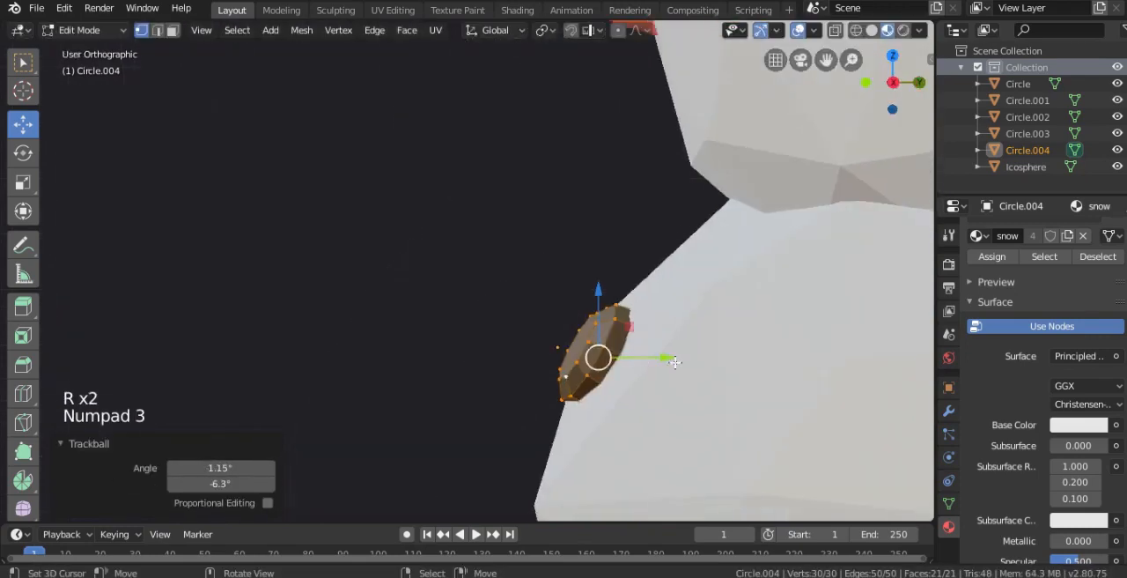
{"action": "key", "text": "g"}
{"action": "left_click", "coordinate": [612, 360]}
- Duplicate the button mesh -0.118 m in Y and -0.376 m in Z as a second button
{"action": "middle_click_drag", "start_coordinate": [612, 359], "coordinate": [621, 207], "text": "shift"}
{"action": "scroll", "coordinate": [626, 229], "scroll_direction": "down", "scroll_amount": 3}
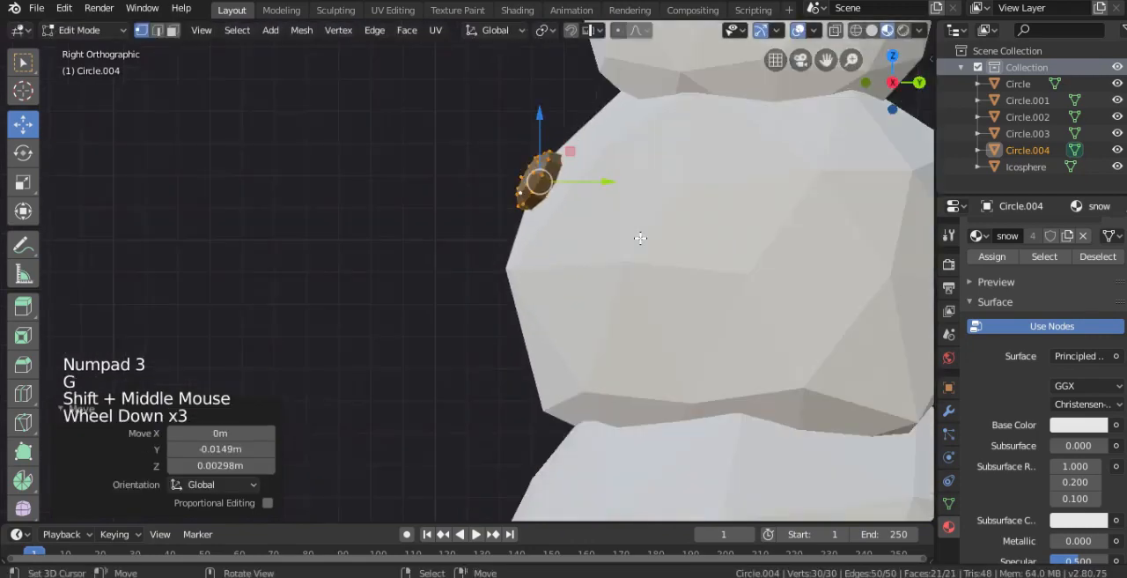
{"action": "key", "text": "shift+d"}
{"action": "left_click", "coordinate": [560, 319]}
- Rotate the second button to face straight out and move it up against the middle of the snowball's front
{"action": "key", "text": "r"}
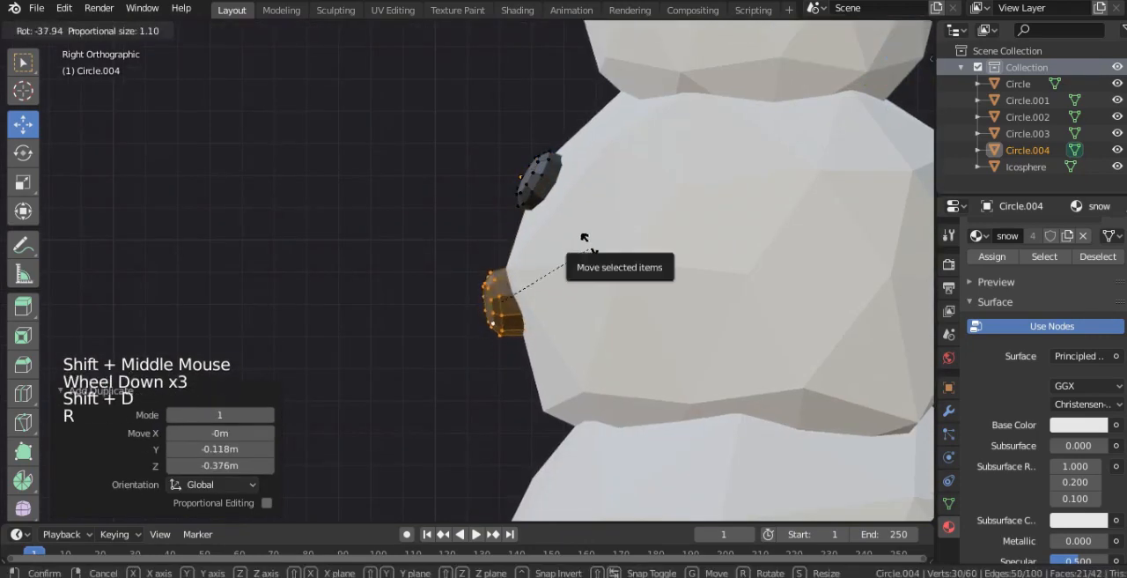
{"action": "left_click", "coordinate": [596, 235]}
{"action": "key", "text": "g"}
{"action": "left_click", "coordinate": [608, 218]}
{"action": "key", "text": "r"}
{"action": "left_click", "coordinate": [609, 246]}
{"action": "key", "text": "g"}
{"action": "left_click", "coordinate": [593, 246]}
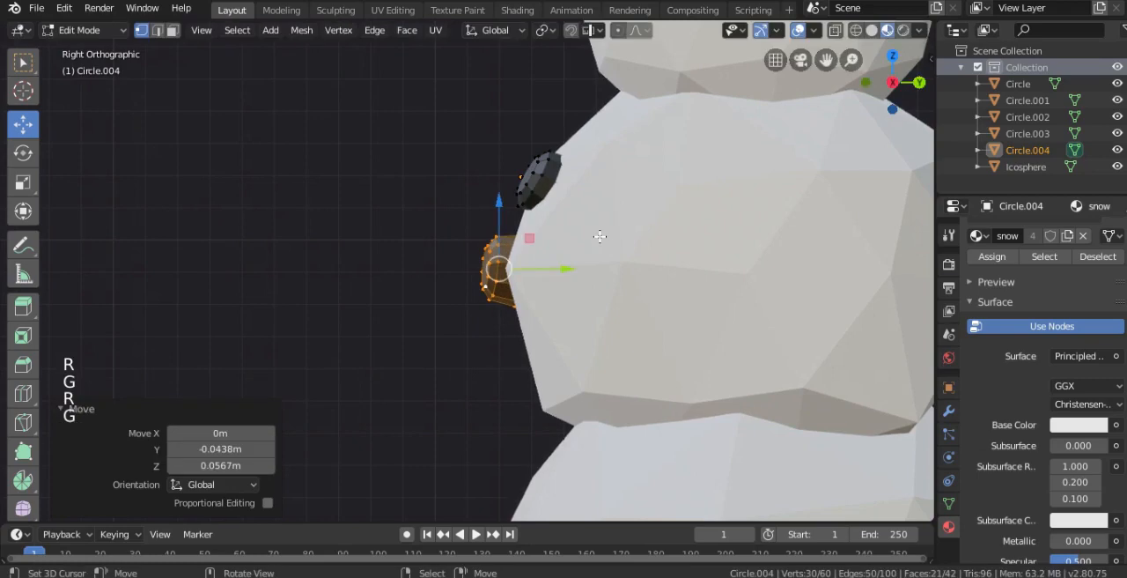
- Trackball-rotate the second button from the front and move it 0.0215 m in Y and 0.00215 m in Z into the snowball
{"action": "key", "text": "KP_1"}
{"action": "scroll", "coordinate": [659, 265], "scroll_direction": "up", "scroll_amount": 2}
{"action": "key", "text": "r"}
{"action": "key", "text": "r"}
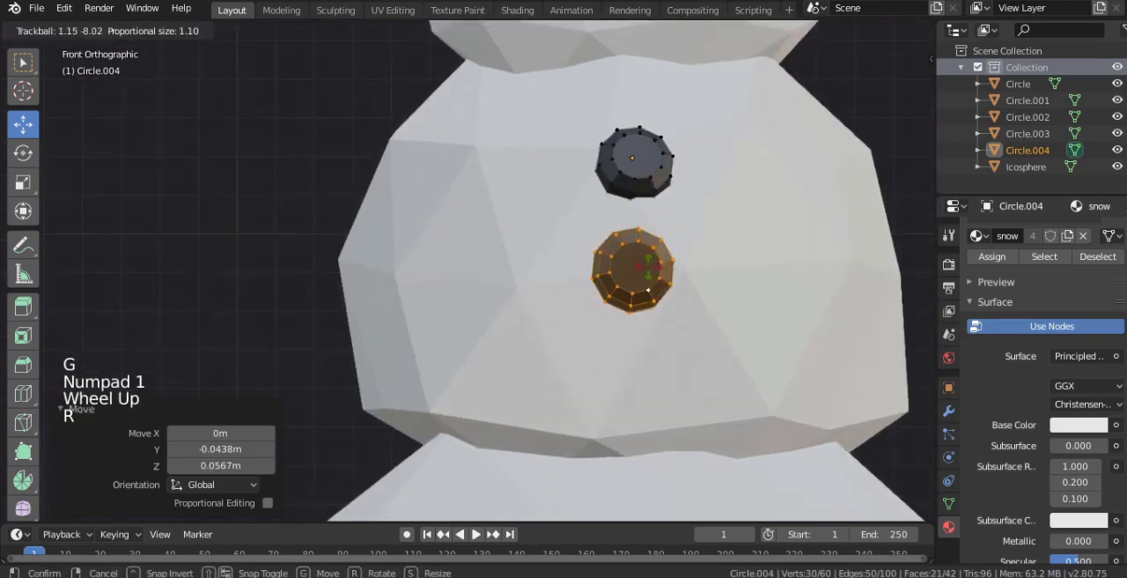
{"action": "left_click", "coordinate": [648, 289]}
{"action": "key", "text": "KP_3"}
{"action": "key", "text": "g"}
{"action": "left_click", "coordinate": [633, 254]}
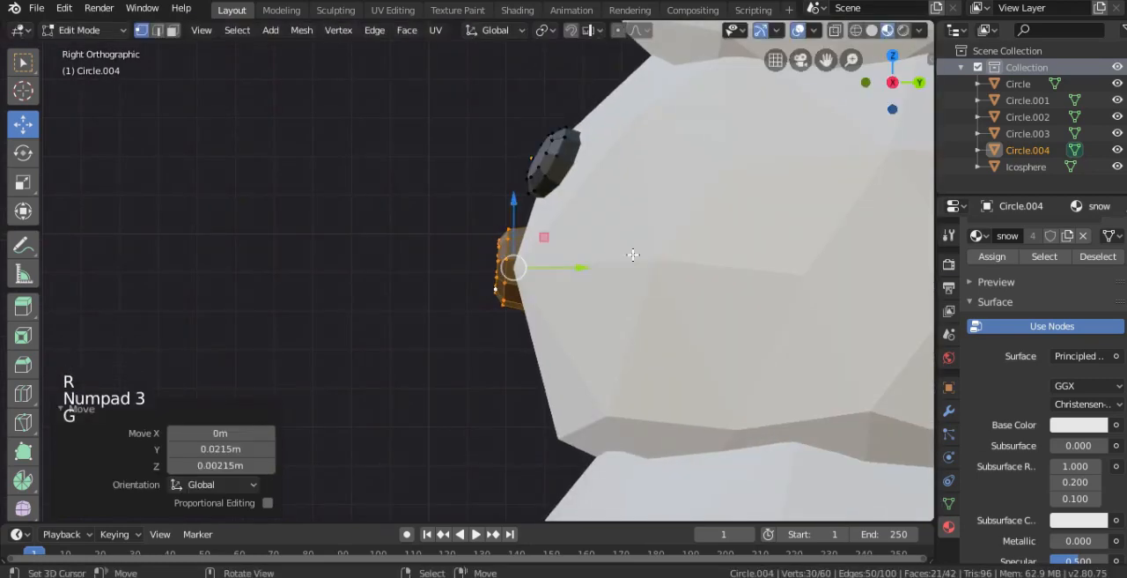
- Duplicate the second button onto the lower front of the middle snowball and rotate the copy -24.9° and 2.21° to fit the surface
{"action": "key", "text": "shift+d"}
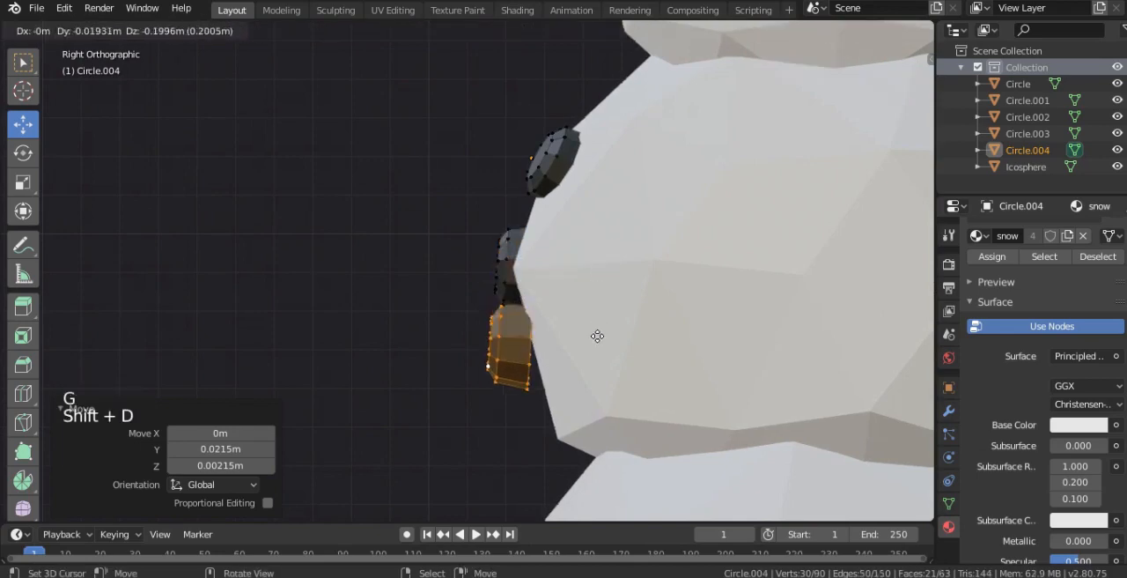
{"action": "left_click", "coordinate": [619, 396]}
{"action": "key", "text": "r"}
{"action": "left_click", "coordinate": [662, 301]}
{"action": "key", "text": "g"}
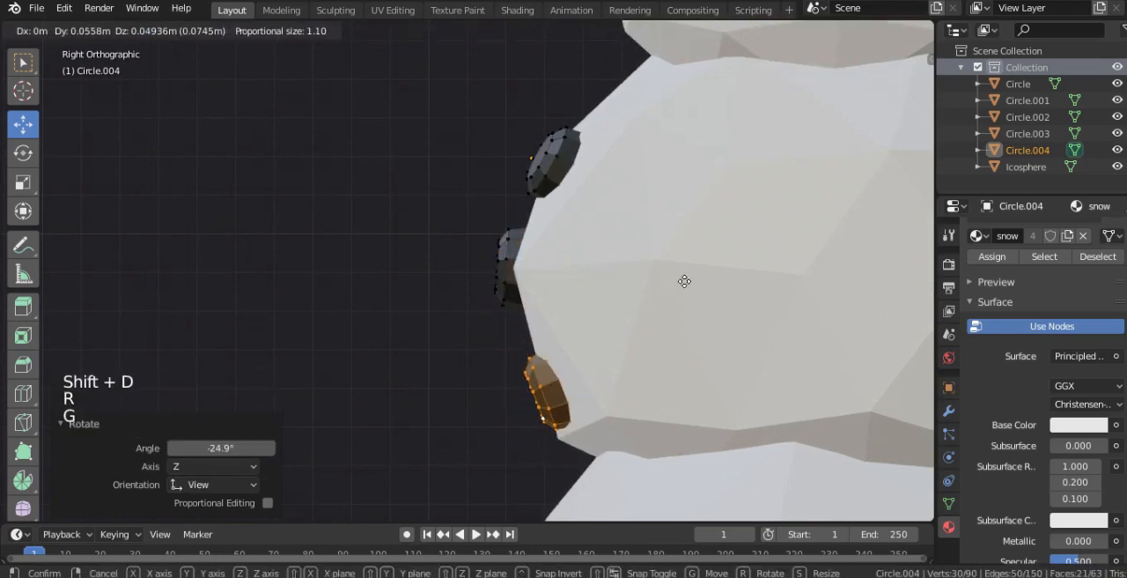
{"action": "left_click", "coordinate": [679, 290]}
{"action": "key", "text": "r"}
{"action": "left_click", "coordinate": [693, 294]}
- Select all three linked button meshes, make them smaller with Shrink/Fatten, and return to Object Mode
{"action": "key", "text": "KP_1"}
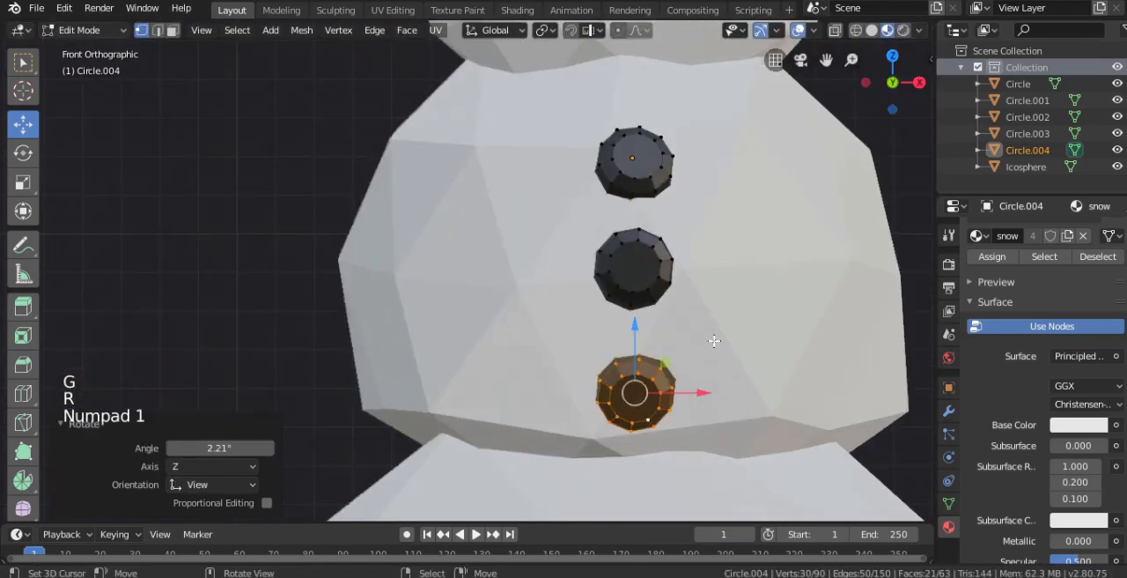
{"action": "right_click", "coordinate": [663, 280], "text": "shift"}
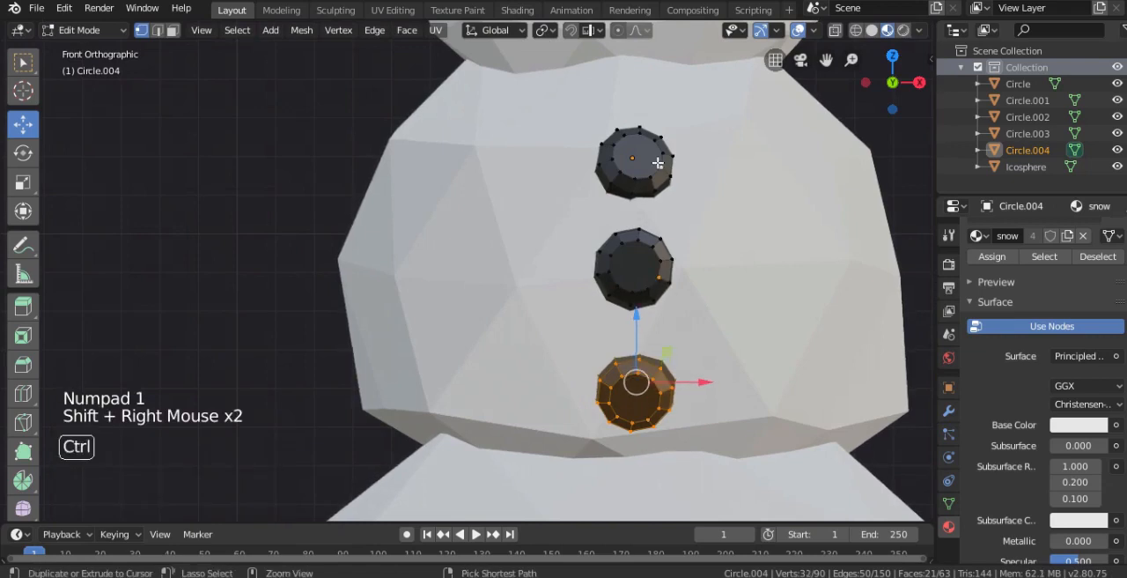
{"action": "key", "text": "ctrl+l"}
{"action": "key", "text": "alt+s"}
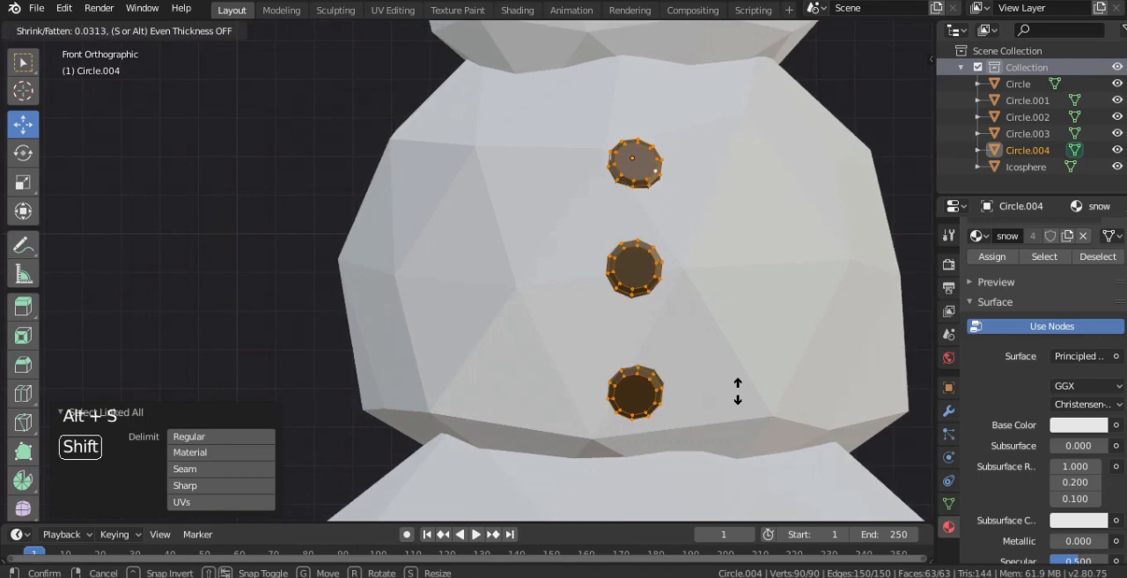
{"action": "key", "text": "Tab"}
{"action": "scroll", "coordinate": [730, 347], "scroll_direction": "down", "scroll_amount": 3}
{"action": "middle_click_drag", "start_coordinate": [730, 347], "coordinate": [641, 296]}
{"action": "right_click", "coordinate": [641, 296]}
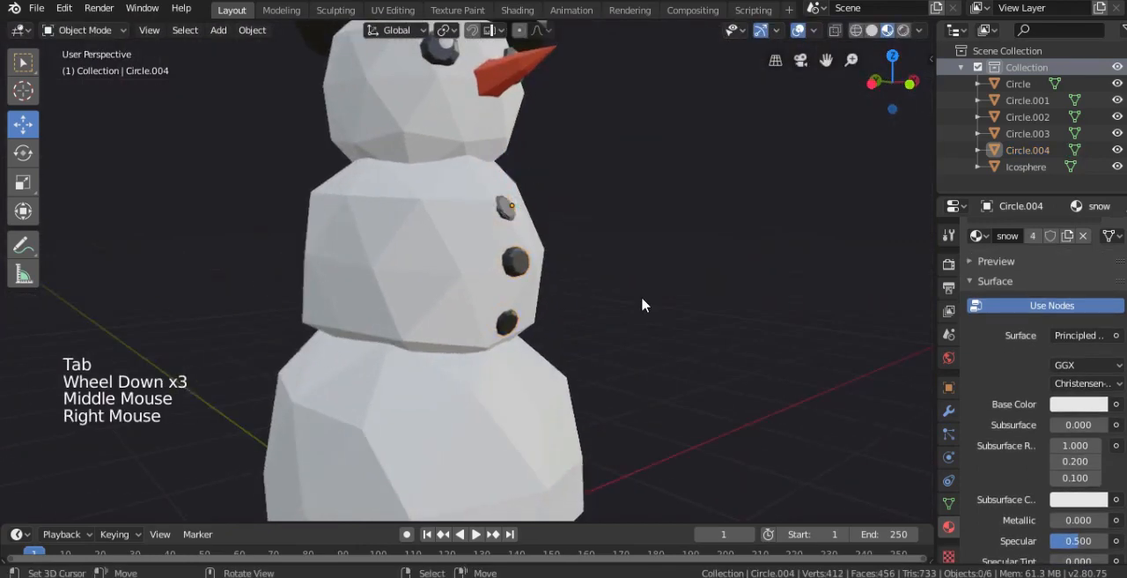
- Select the middle button's linked mesh in Edit Mode and move it against the snowball in the side view
{"action": "scroll", "coordinate": [617, 291], "scroll_direction": "down", "scroll_amount": 2}
{"action": "key", "text": "KP_3"}
{"action": "scroll", "coordinate": [527, 276], "scroll_direction": "up", "scroll_amount": 3}
{"action": "right_click", "coordinate": [499, 268]}
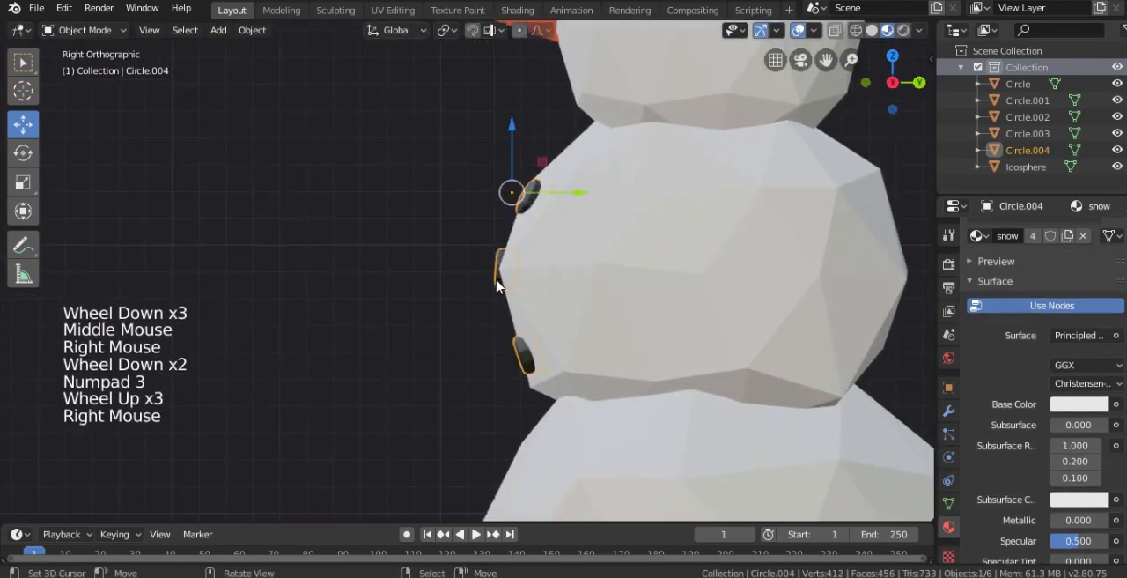
{"action": "key", "text": "Tab"}
{"action": "middle_click_drag", "start_coordinate": [497, 284], "coordinate": [593, 284]}
{"action": "right_click", "coordinate": [593, 283]}
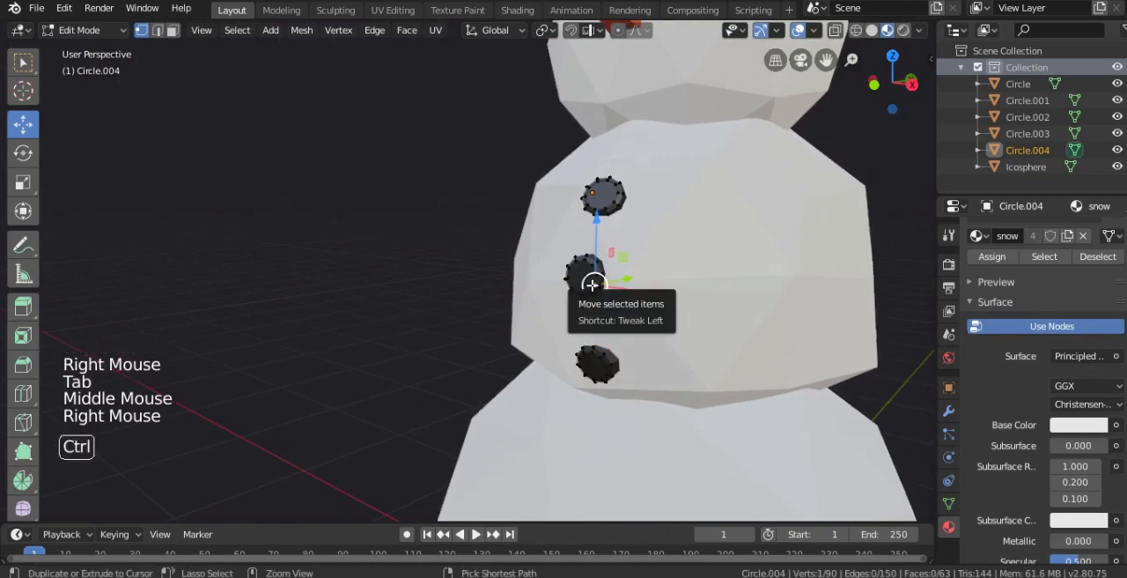
{"action": "key", "text": "ctrl+l"}
{"action": "key", "text": "KP_3"}
{"action": "scroll", "coordinate": [582, 282], "scroll_direction": "up", "scroll_amount": 4}
{"action": "key", "text": "g"}
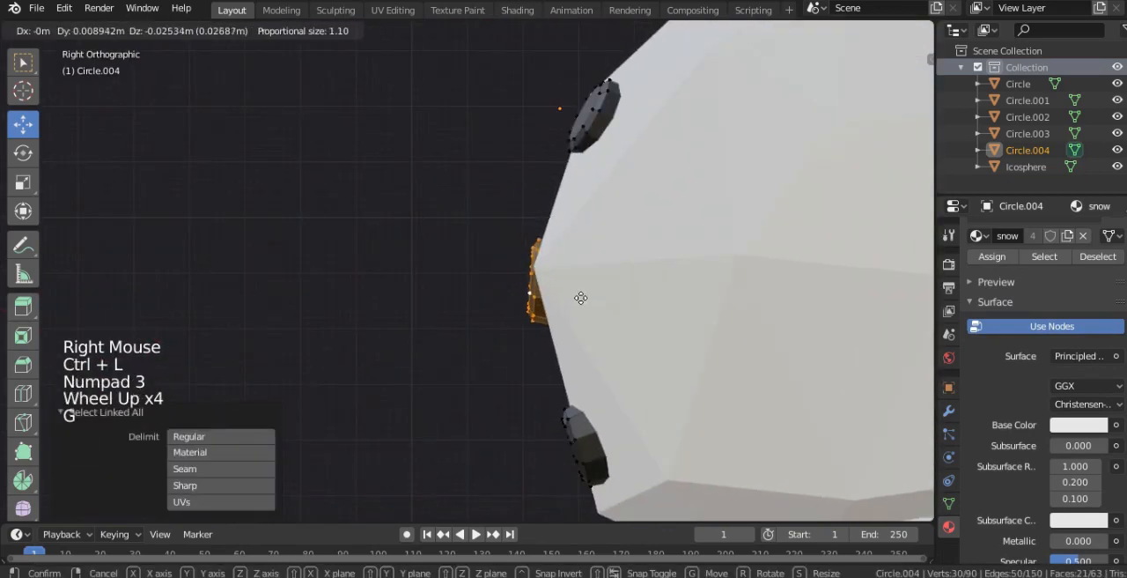
{"action": "left_click", "coordinate": [582, 281]}
- Rotate and nudge the middle button to lie flat on the facet above the ridge, and return to Object Mode
{"action": "key", "text": "r"}
{"action": "left_click", "coordinate": [619, 250]}
{"action": "key", "text": "g"}
{"action": "left_click", "coordinate": [620, 239]}
{"action": "key", "text": "r"}
{"action": "left_click", "coordinate": [622, 244]}
{"action": "key", "text": "KP_1"}
{"action": "key", "text": "Tab"}
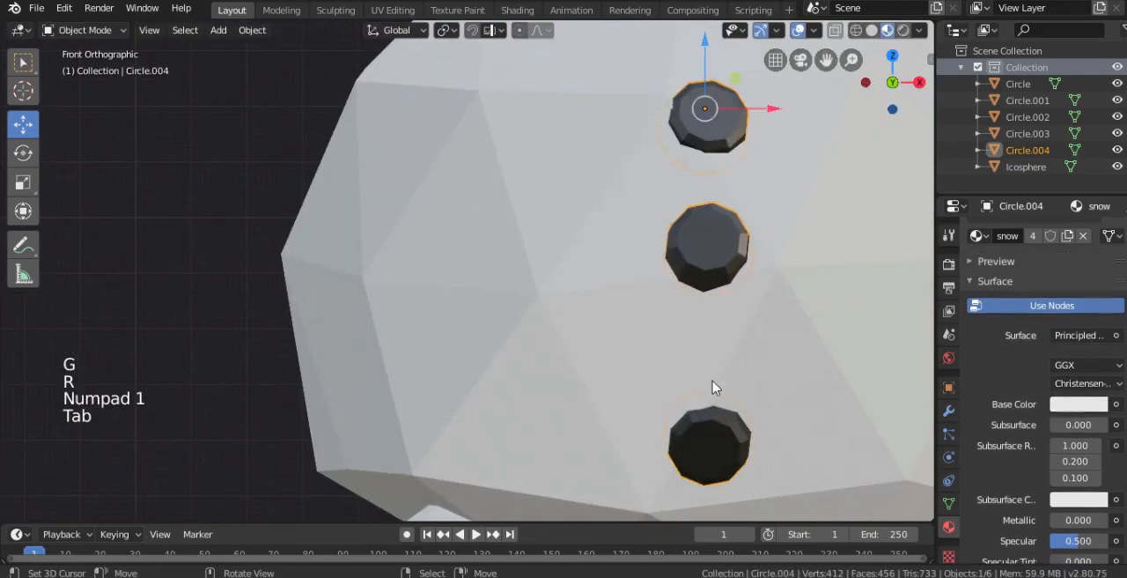
- Select the lowest button's linked mesh and shift it slightly up along the snowball's front, then leave Edit Mode
{"action": "key", "text": "Tab"}
{"action": "right_click", "coordinate": [728, 425]}
{"action": "key", "text": "ctrl+l"}
{"action": "key", "text": "KP_3"}
{"action": "key", "text": "g"}
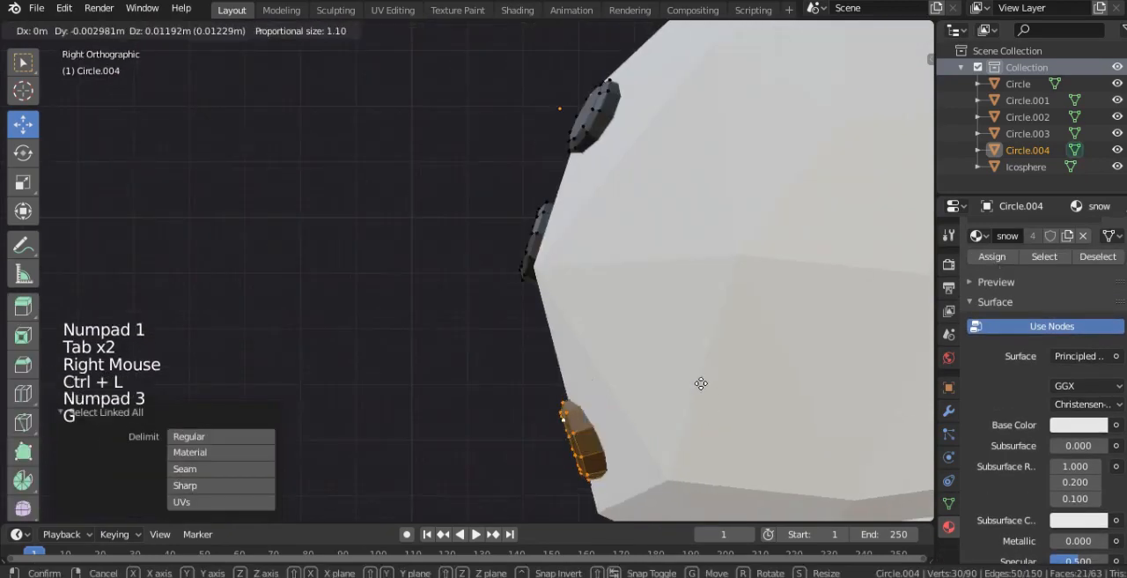
{"action": "left_click", "coordinate": [692, 368]}
{"action": "key", "text": "Tab"}
- Select the foremost vertex at the middle snowball's front and move it 0.0646 m in Y to flatten the ridge
{"action": "scroll", "coordinate": [692, 370], "scroll_direction": "down", "scroll_amount": 3}
{"action": "middle_click_drag", "start_coordinate": [692, 370], "coordinate": [583, 292]}
{"action": "right_click", "coordinate": [795, 289]}
{"action": "scroll", "coordinate": [795, 289], "scroll_direction": "down", "scroll_amount": 3}
{"action": "scroll", "coordinate": [752, 342], "scroll_direction": "down", "scroll_amount": 3}
{"action": "right_click", "coordinate": [564, 288]}
{"action": "key", "text": "Tab"}
{"action": "scroll", "coordinate": [526, 269], "scroll_direction": "up", "scroll_amount": 4}
{"action": "right_click", "coordinate": [522, 258]}
{"action": "left_click_drag", "start_coordinate": [568, 343], "coordinate": [554, 356]}
{"action": "key", "text": "KP_3"}
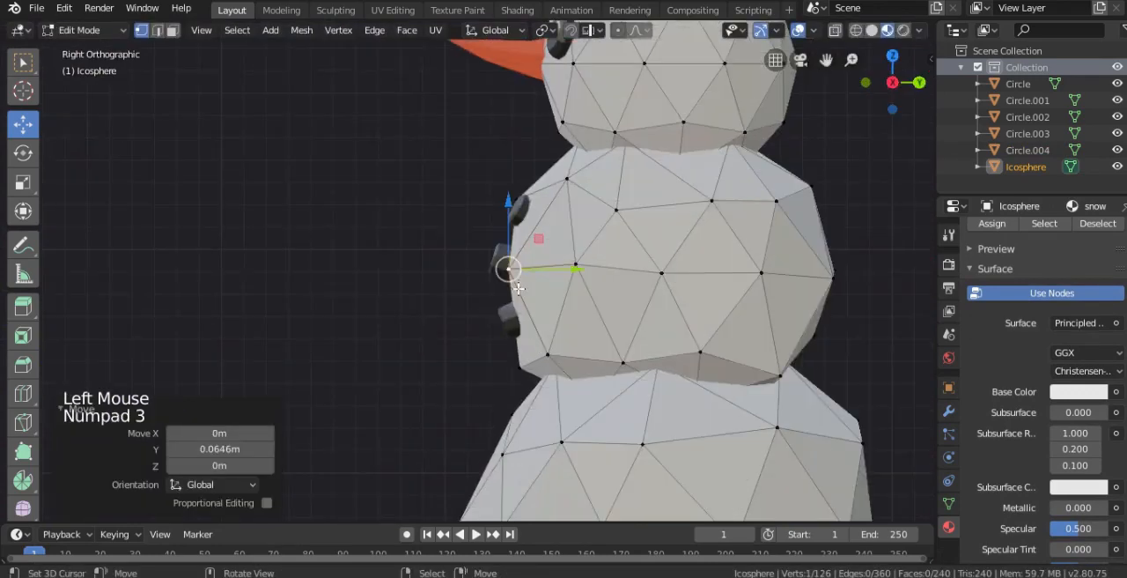
- Move the lowest button down the snowball's front, rotate it 3.84° and push it 0.0371 m in Y
{"action": "key", "text": "Tab"}
{"action": "right_click", "coordinate": [499, 268]}
{"action": "key", "text": "Tab"}
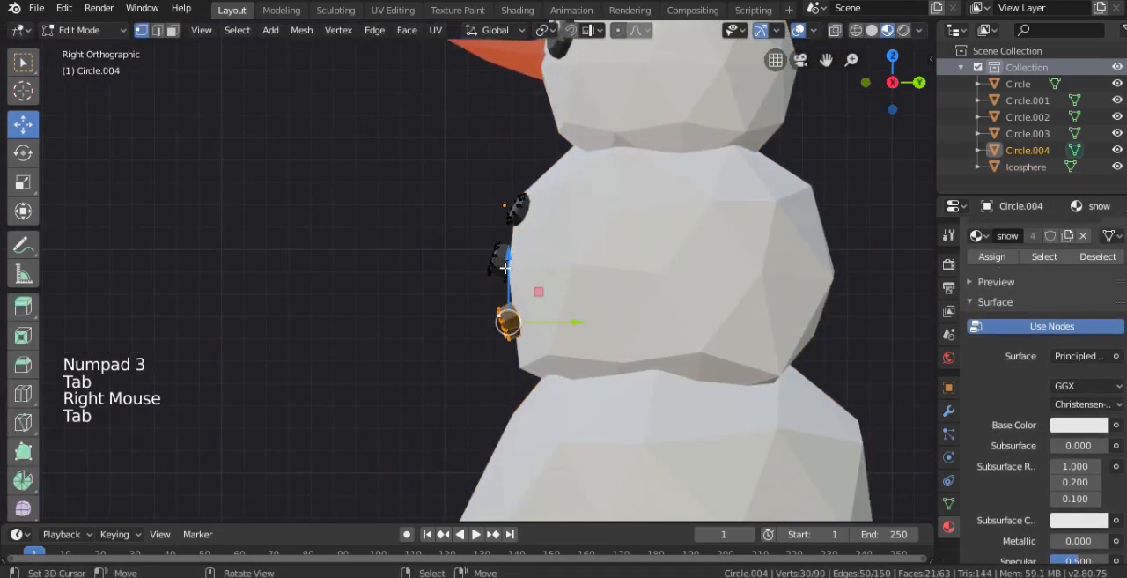
{"action": "key", "text": "g"}
{"action": "left_click", "coordinate": [545, 341]}
{"action": "key", "text": "r"}
{"action": "left_click", "coordinate": [572, 347]}
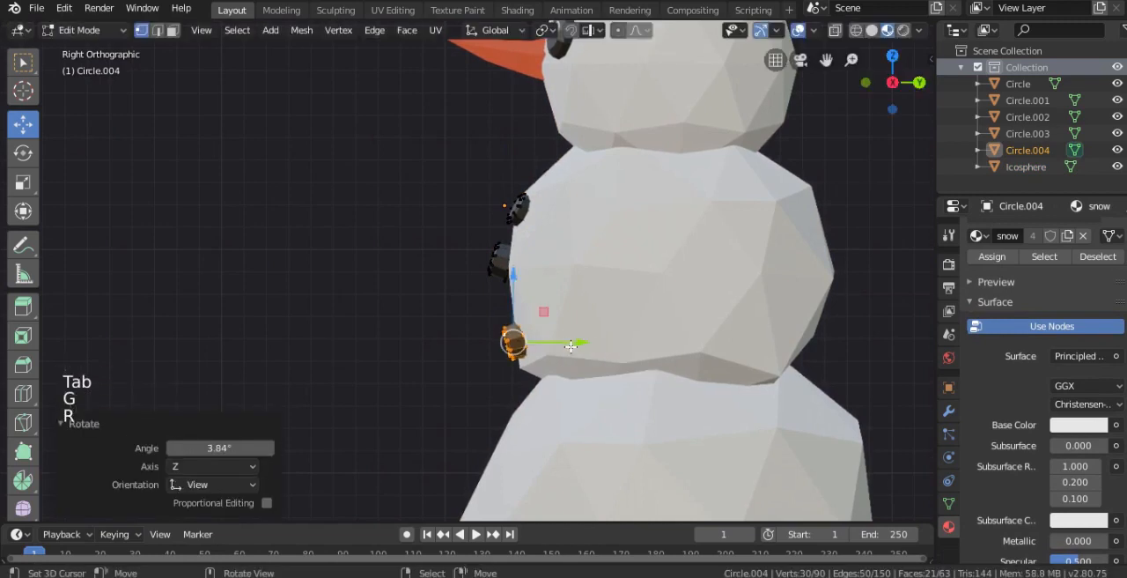
{"action": "left_click_drag", "start_coordinate": [571, 347], "coordinate": [579, 347]}
- Trackball-rotate the lowest button from the front view to match the surface
{"action": "key", "text": "KP_1"}
{"action": "scroll", "coordinate": [582, 348], "scroll_direction": "up", "scroll_amount": 2}
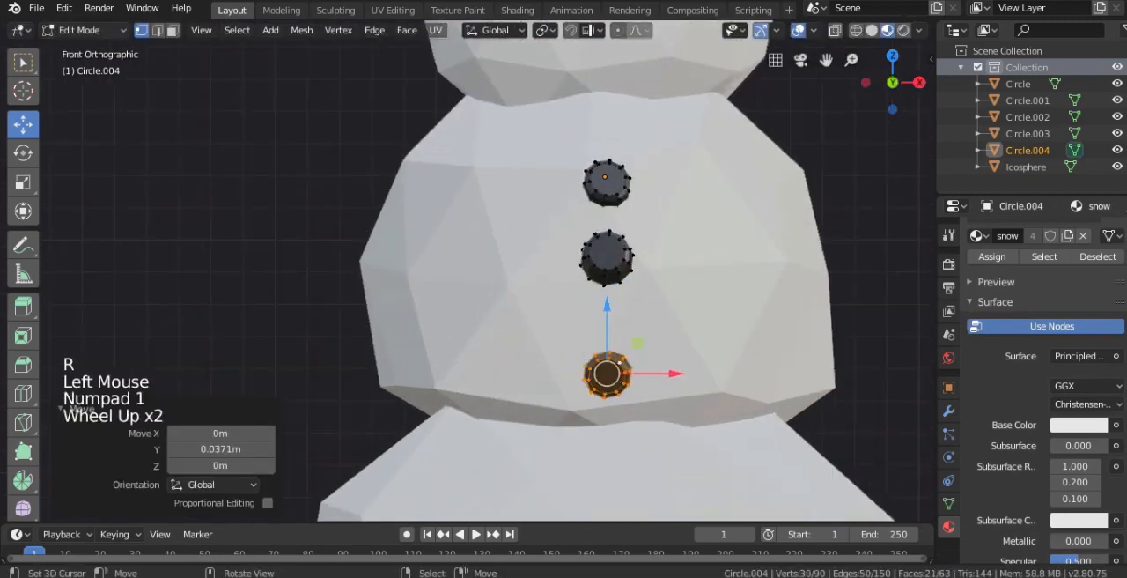
{"action": "key", "text": "r"}
{"action": "key", "text": "r"}
{"action": "left_click", "coordinate": [588, 344]}
- Select the middle button's linked mesh, rotate it -19.3° and move it 0.0492 m in Y and -0.0551 m in Z
{"action": "right_click", "coordinate": [604, 274]}
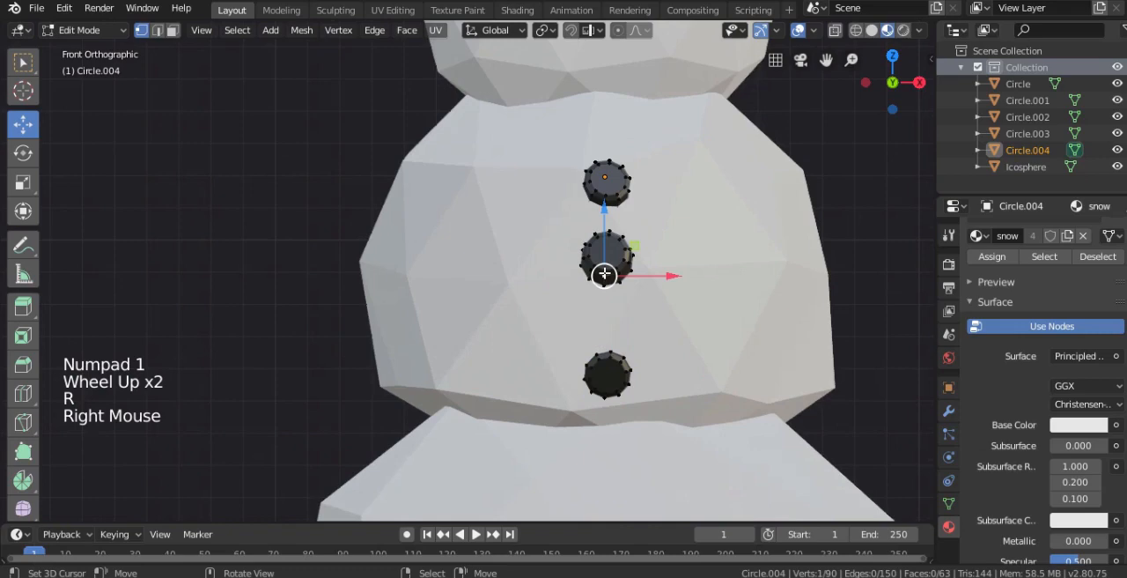
{"action": "key", "text": "ctrl+l"}
{"action": "key", "text": "KP_3"}
{"action": "scroll", "coordinate": [608, 273], "scroll_direction": "up", "scroll_amount": 3}
{"action": "key", "text": "r"}
{"action": "left_click", "coordinate": [644, 272]}
{"action": "key", "text": "g"}
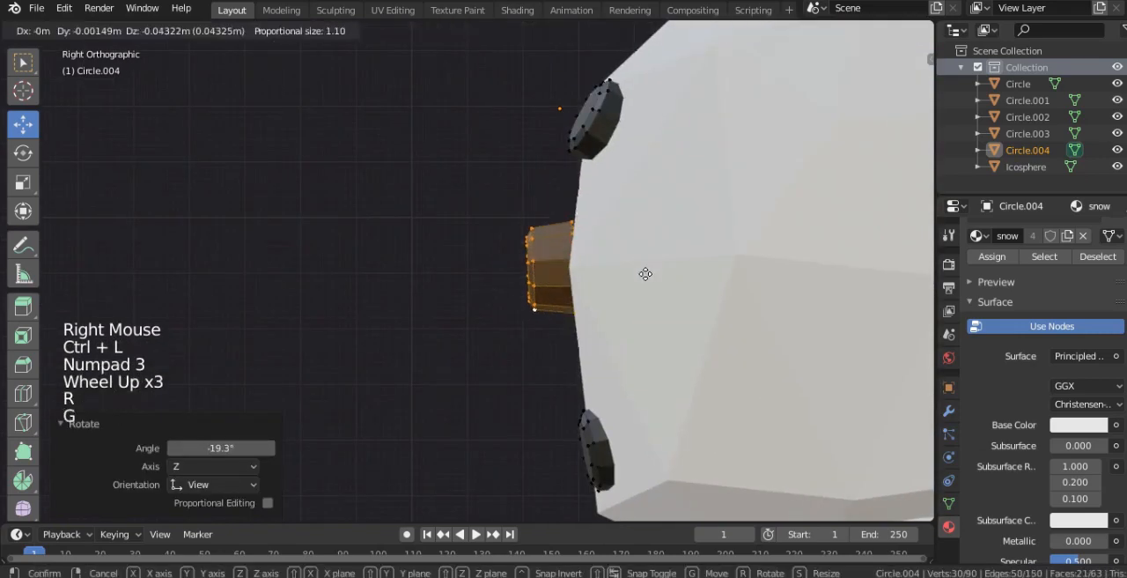
{"action": "left_click", "coordinate": [670, 275]}
- Select the top button's linked mesh and move it -0.00447 m in X and 0.0492 m in Z
{"action": "scroll", "coordinate": [577, 264], "scroll_direction": "down", "scroll_amount": 2}
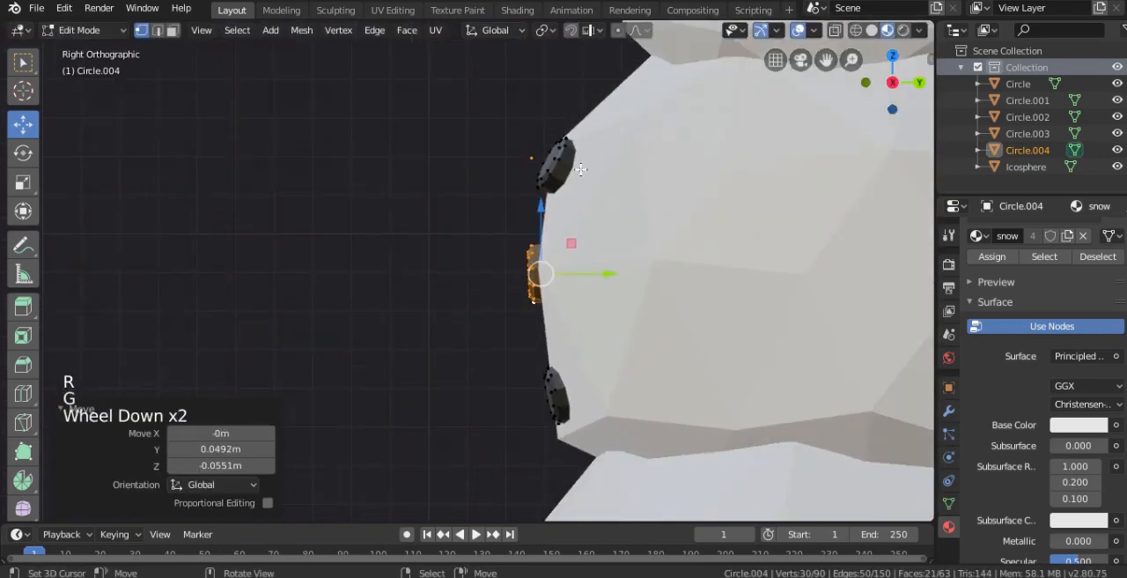
{"action": "right_click", "coordinate": [572, 161]}
{"action": "key", "text": "ctrl+l"}
{"action": "key", "text": "KP_1"}
{"action": "scroll", "coordinate": [596, 161], "scroll_direction": "up", "scroll_amount": 2}
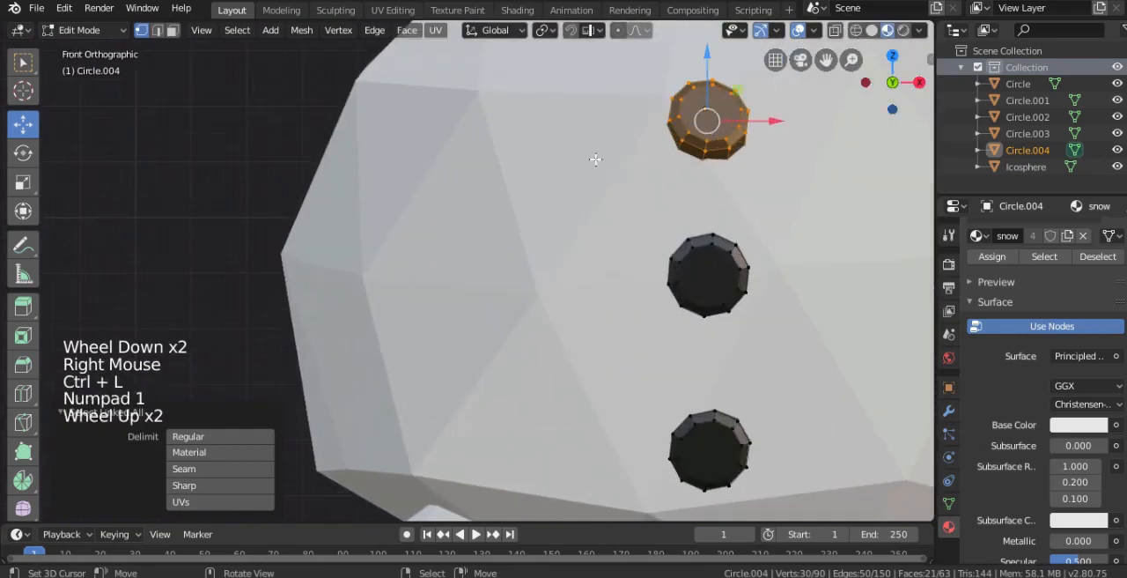
{"action": "key", "text": "a"}
{"action": "right_click", "coordinate": [720, 128]}
{"action": "key", "text": "ctrl+l"}
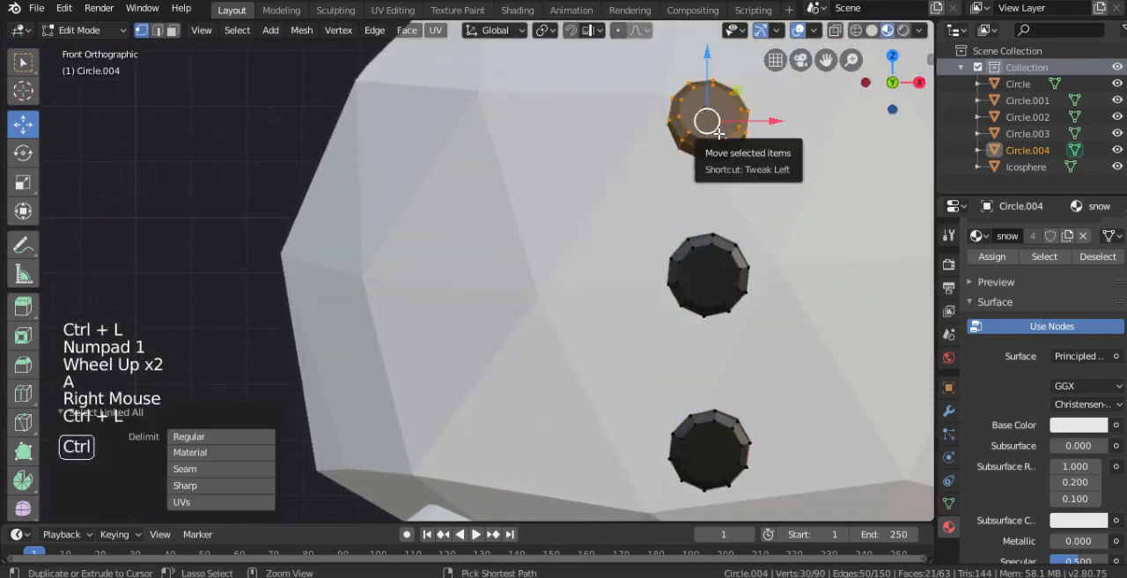
{"action": "key", "text": "g"}
{"action": "left_click", "coordinate": [729, 104]}
- Move the top button 0.0261 m in Y and 0.00373 m in Z into the snowball, and trackball-rotate it from the front
{"action": "key", "text": "KP_3"}
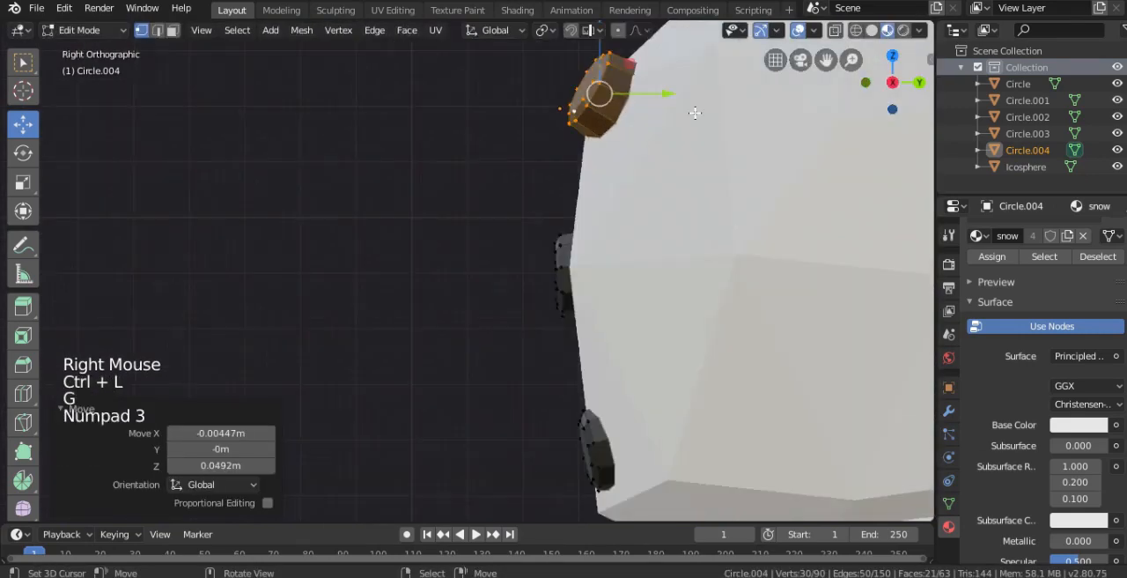
{"action": "scroll", "coordinate": [695, 113], "scroll_direction": "up", "scroll_amount": 1}
{"action": "key", "text": "g"}
{"action": "left_click", "coordinate": [726, 102]}
{"action": "key", "text": "KP_1"}
{"action": "key", "text": "r"}
{"action": "key", "text": "r"}
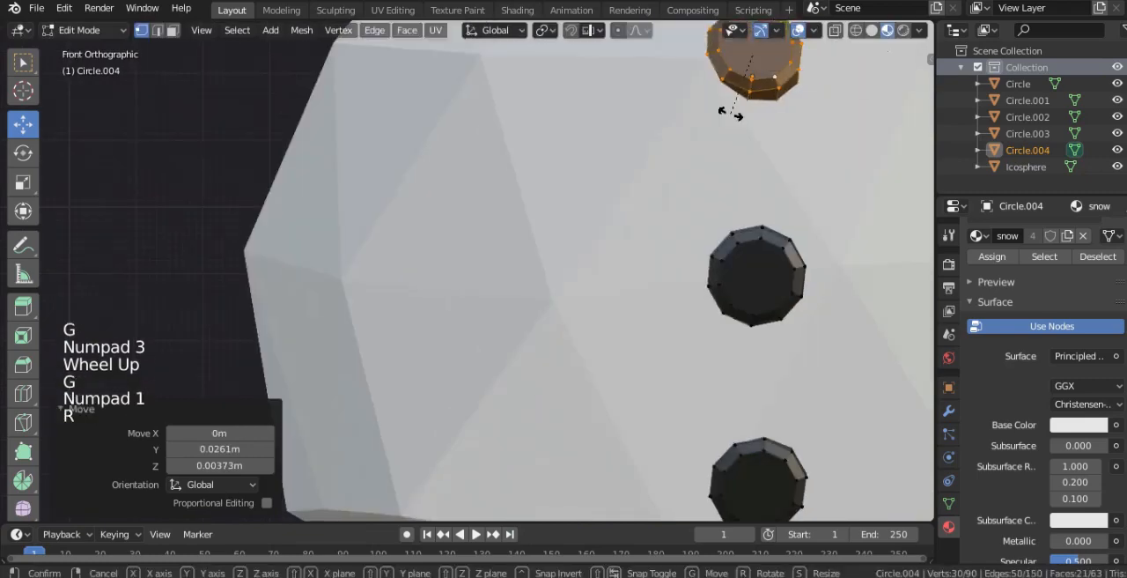
{"action": "left_click", "coordinate": [741, 126]}
- Try to shrink all three buttons with a -0.0371 m Shrink/Fatten offset and shift them along Y
{"action": "scroll", "coordinate": [741, 127], "scroll_direction": "down", "scroll_amount": 5}
{"action": "key", "text": "a"}
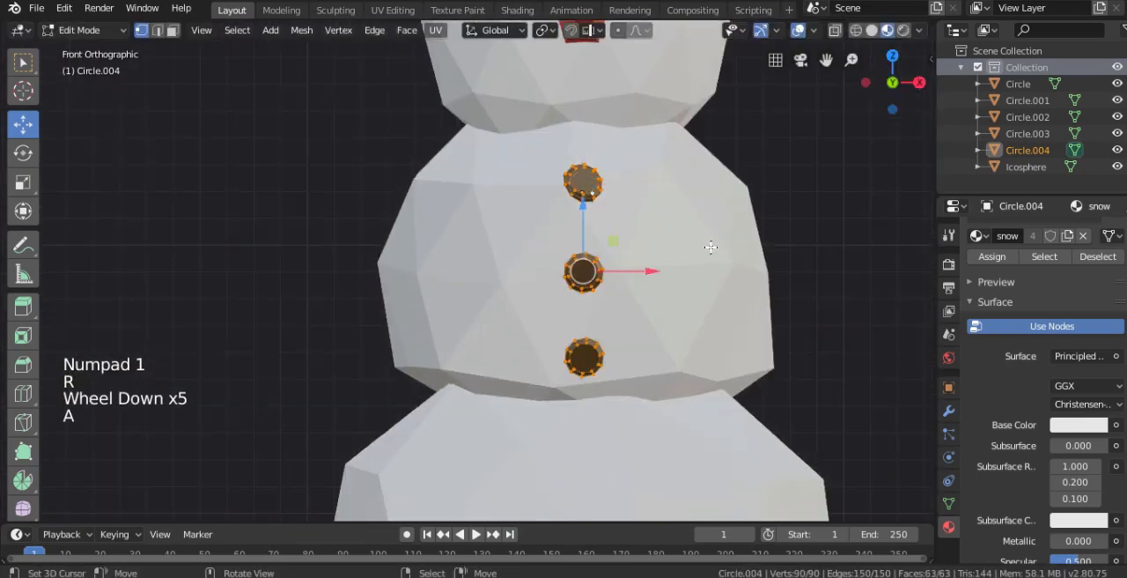
{"action": "key", "text": "alt+s"}
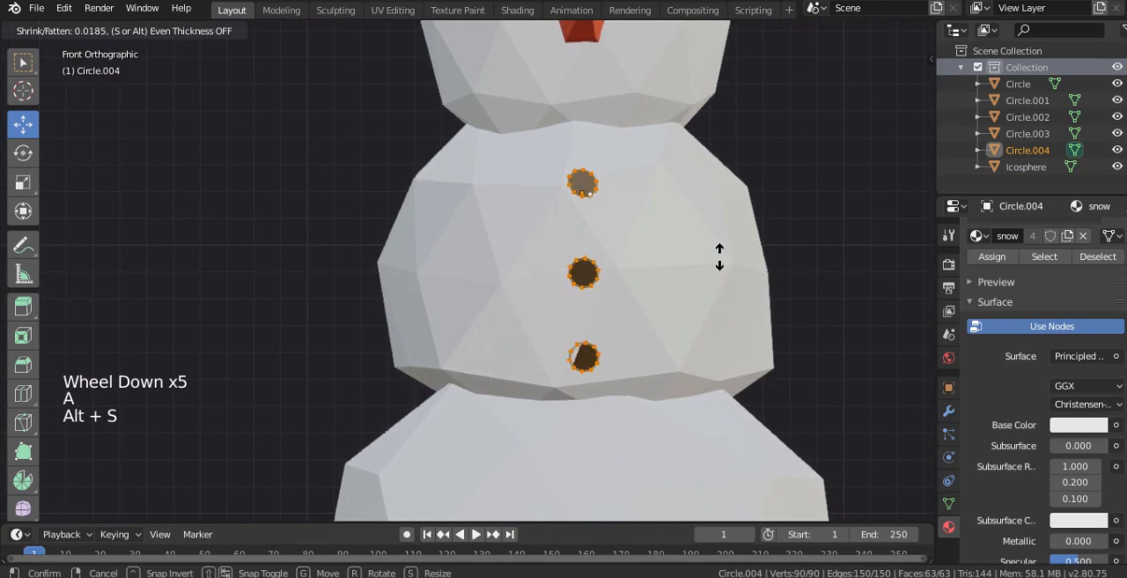
{"action": "left_click", "coordinate": [728, 260]}
{"action": "middle_click_drag", "start_coordinate": [727, 261], "coordinate": [654, 277]}
{"action": "left_click_drag", "start_coordinate": [626, 271], "coordinate": [626, 271]}
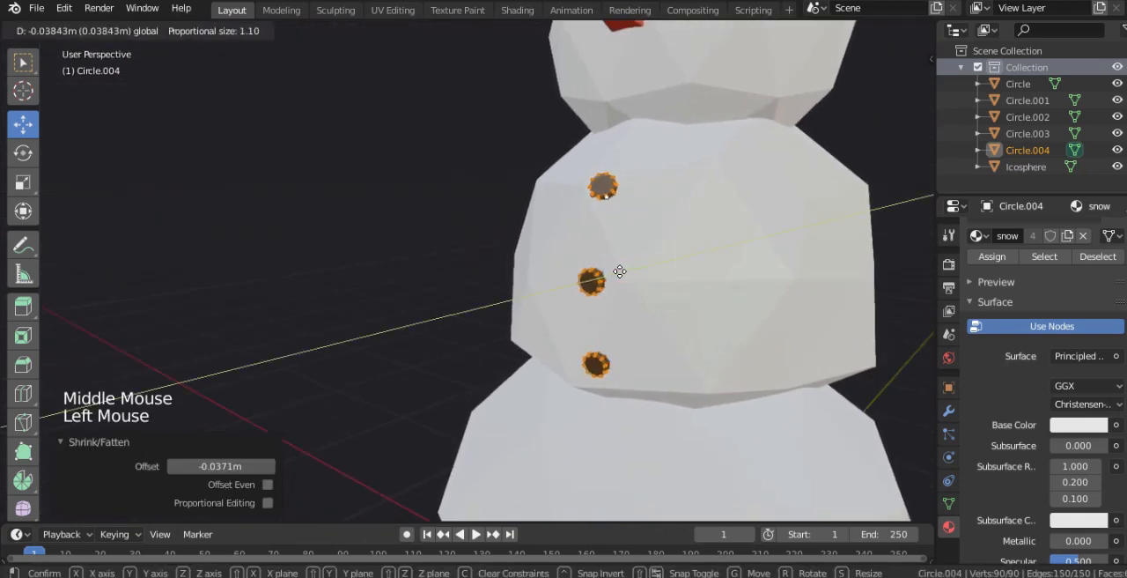
{"action": "left_click", "coordinate": [621, 271]}
{"action": "key", "text": "Tab"}
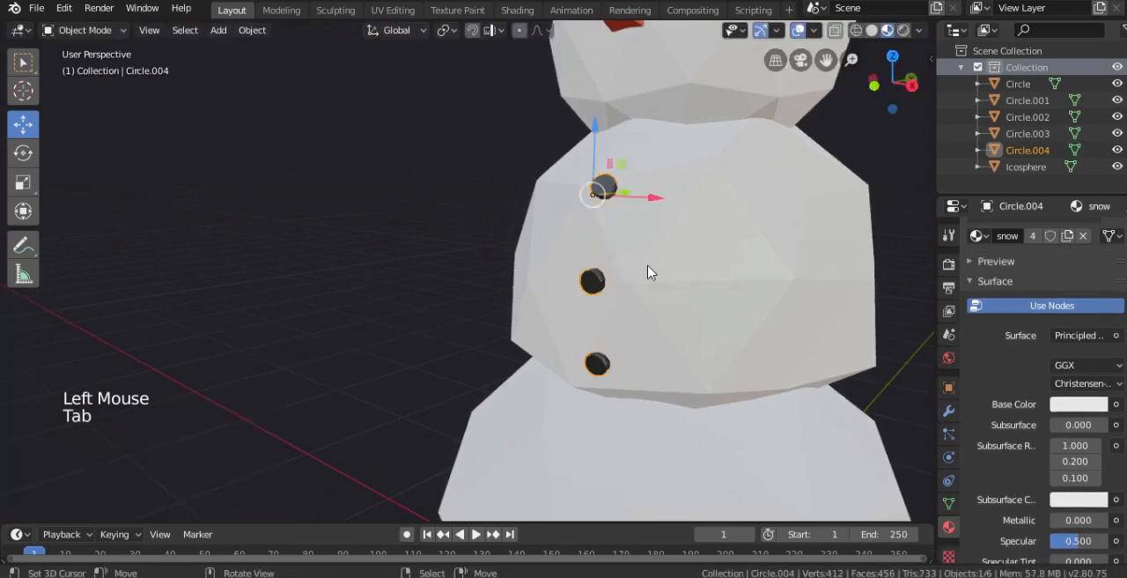
- Try to enlarge the three button meshes again with Shrink/Fatten
{"action": "middle_click_drag", "start_coordinate": [628, 272], "coordinate": [732, 263]}
{"action": "middle_click_drag", "start_coordinate": [612, 248], "coordinate": [568, 223]}
{"action": "scroll", "coordinate": [420, 298], "scroll_direction": "up", "scroll_amount": 1}
{"action": "scroll", "coordinate": [421, 298], "scroll_direction": "down", "scroll_amount": 6}
{"action": "right_click", "coordinate": [597, 259]}
{"action": "scroll", "coordinate": [596, 259], "scroll_direction": "down", "scroll_amount": 3}
{"action": "middle_click_drag", "start_coordinate": [596, 259], "coordinate": [629, 292]}
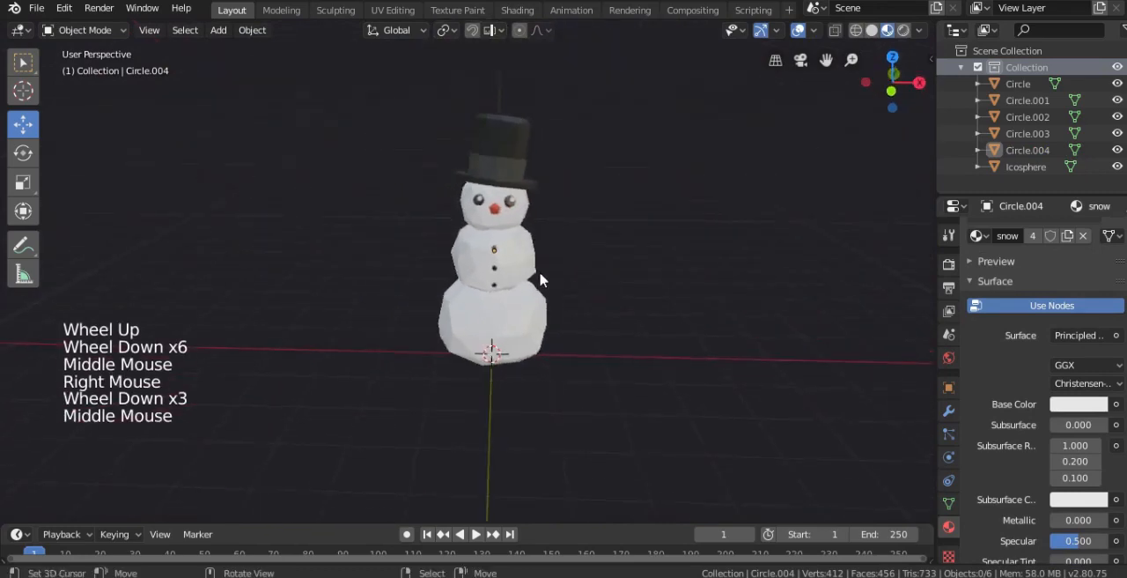
{"action": "scroll", "coordinate": [629, 291], "scroll_direction": "up", "scroll_amount": 2}
{"action": "key", "text": "Tab"}
{"action": "scroll", "coordinate": [629, 292], "scroll_direction": "up", "scroll_amount": 5}
{"action": "key", "text": "alt+s"}
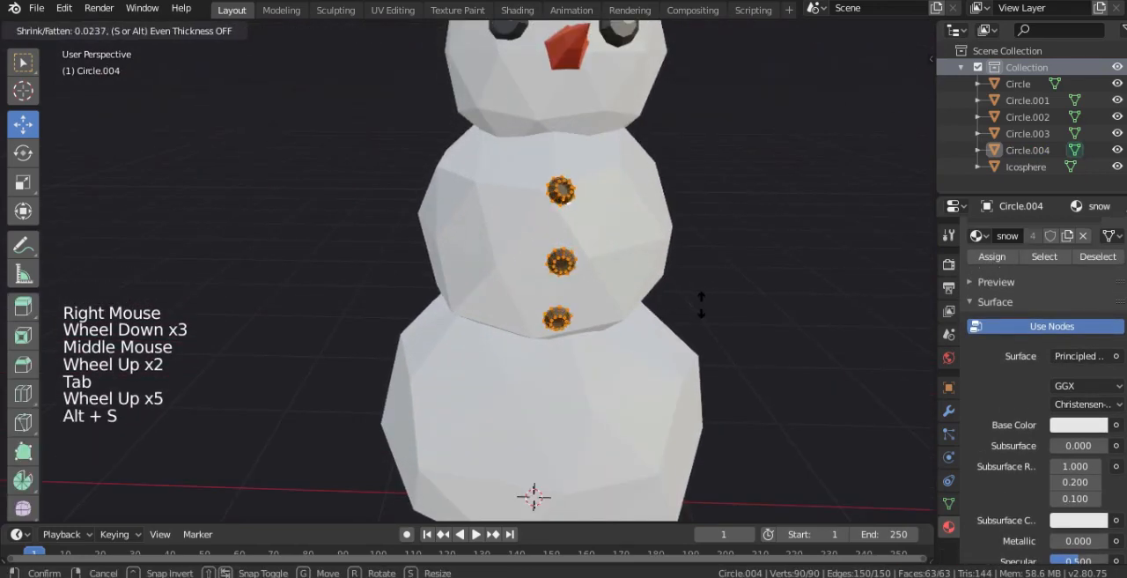
{"action": "left_click", "coordinate": [700, 302]}
{"action": "middle_click_drag", "start_coordinate": [701, 302], "coordinate": [655, 209]}
{"action": "scroll", "coordinate": [678, 196], "scroll_direction": "up", "scroll_amount": 4}
- Undo the recent Shrink/Fatten and move changes to the three buttons and return to Object Mode
{"action": "key", "text": "ctrl+z"}
{"action": "key", "text": "ctrl+z"}
{"action": "key", "text": "ctrl+z"}
{"action": "key", "text": "ctrl+z"}
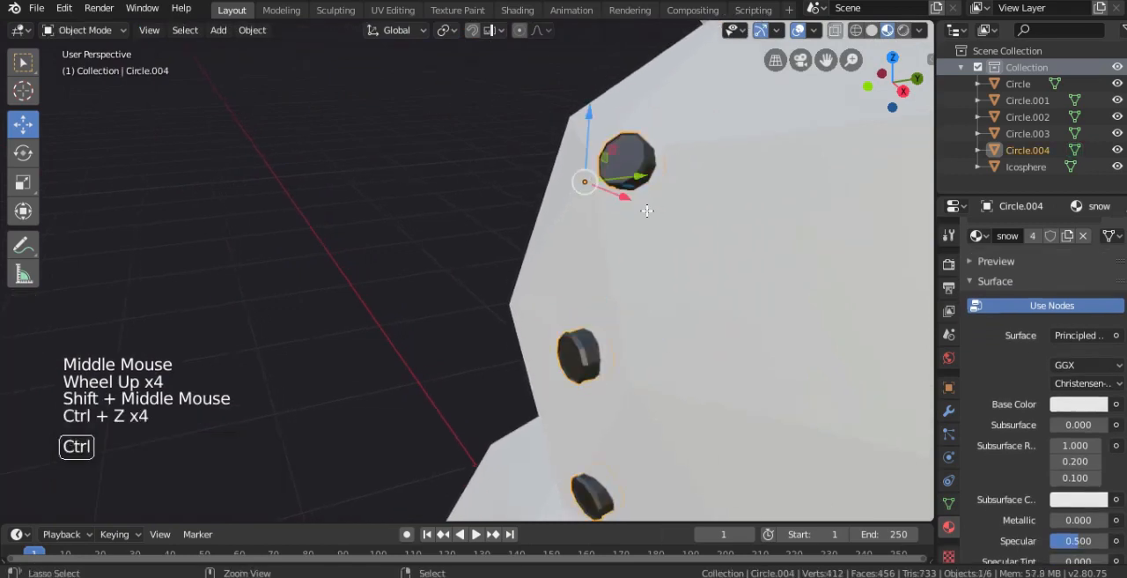
{"action": "key", "text": "ctrl+z"}
{"action": "key", "text": "ctrl+z"}
{"action": "key", "text": "ctrl+z"}
{"action": "middle_click_drag", "start_coordinate": [647, 210], "coordinate": [683, 228]}
{"action": "key", "text": "Tab"}
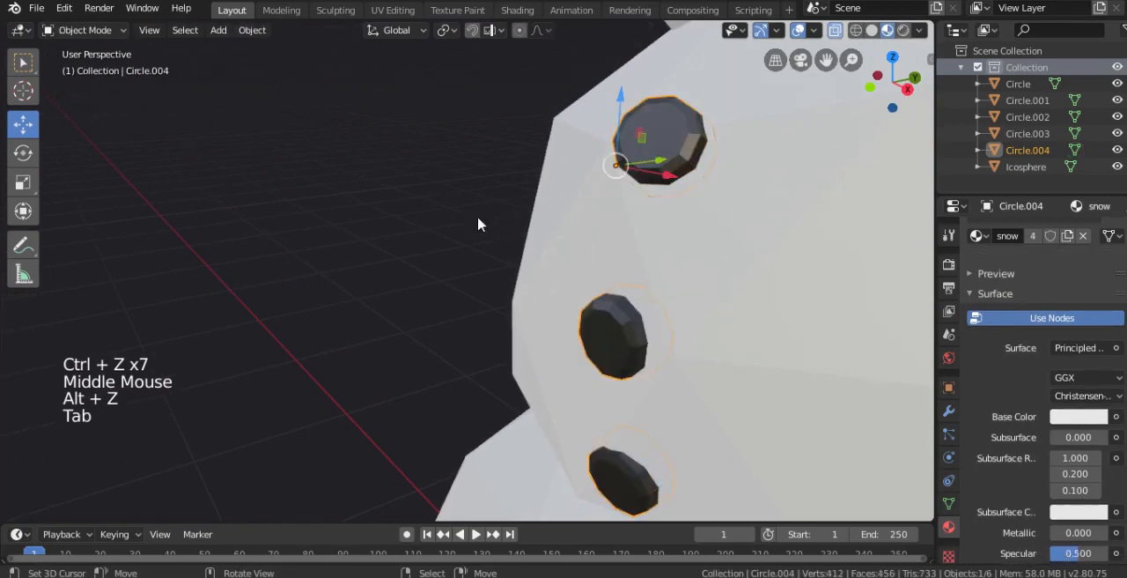
- Add a cube mesh to the scene from the front view
{"action": "scroll", "coordinate": [478, 224], "scroll_direction": "down", "scroll_amount": 2}
{"action": "middle_click_drag", "start_coordinate": [478, 224], "coordinate": [622, 221]}
{"action": "scroll", "coordinate": [622, 221], "scroll_direction": "down", "scroll_amount": 4}
{"action": "right_click", "coordinate": [654, 252]}
{"action": "scroll", "coordinate": [653, 253], "scroll_direction": "down", "scroll_amount": 2}
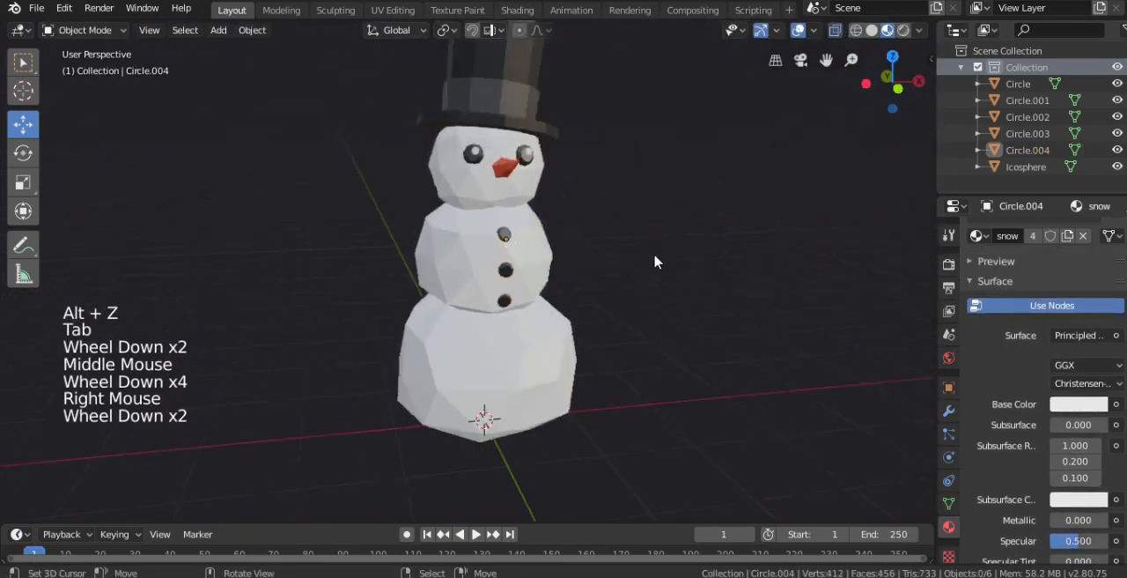
{"action": "middle_click_drag", "start_coordinate": [654, 252], "coordinate": [647, 268]}
{"action": "key", "text": "KP_1"}
{"action": "key", "text": "shift+a"}
{"action": "mouse_move", "coordinate": [635, 260]}
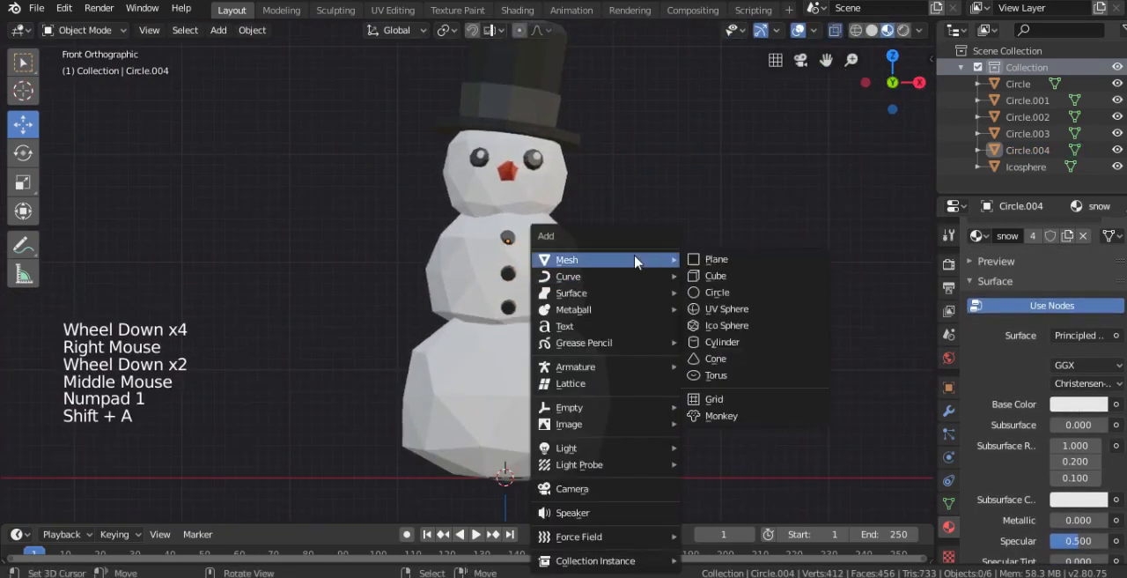
{"action": "left_click", "coordinate": [719, 279]}
- Scale the cube's mesh to 0.142 in Edit Mode
{"action": "scroll", "coordinate": [642, 299], "scroll_direction": "down", "scroll_amount": 4}
{"action": "middle_click_drag", "start_coordinate": [642, 298], "coordinate": [671, 326], "text": "shift"}
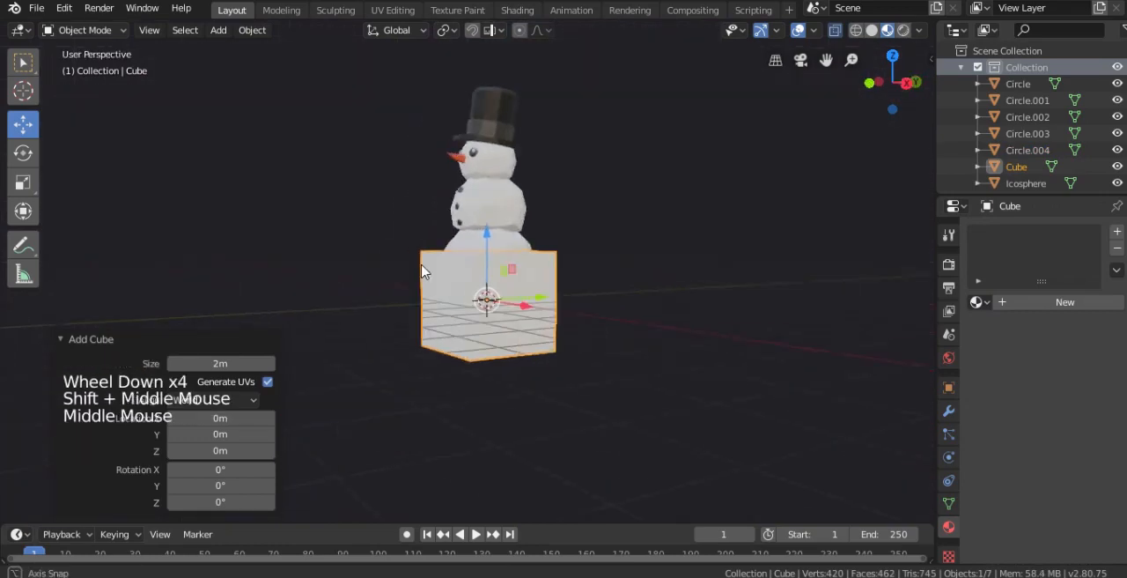
{"action": "key", "text": "Tab"}
{"action": "scroll", "coordinate": [671, 326], "scroll_direction": "up", "scroll_amount": 2}
{"action": "key", "text": "s"}
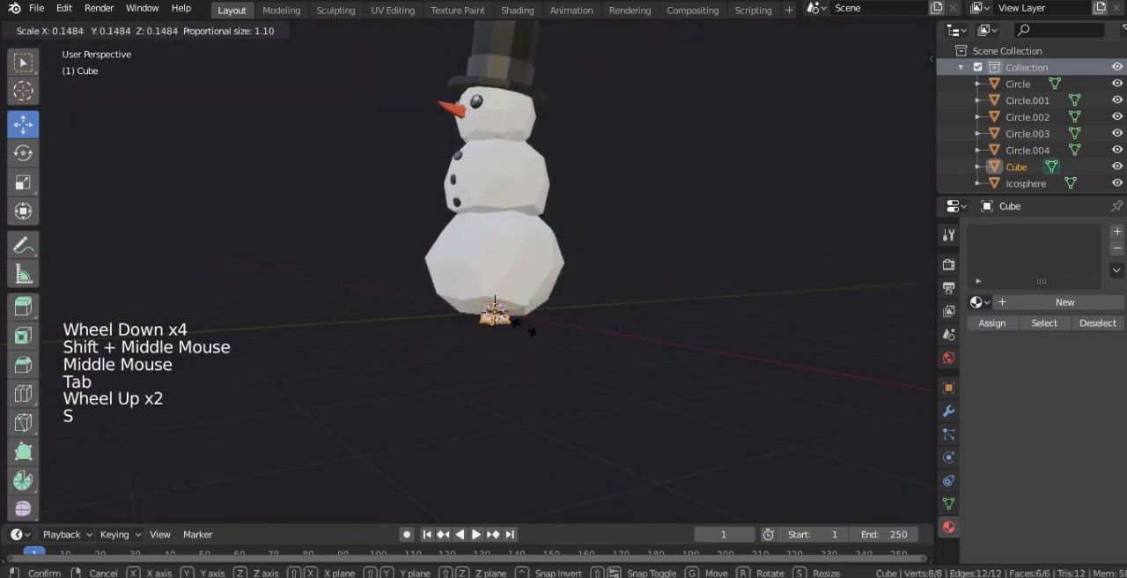
{"action": "left_click", "coordinate": [527, 329]}
{"action": "key", "text": "KP_1"}
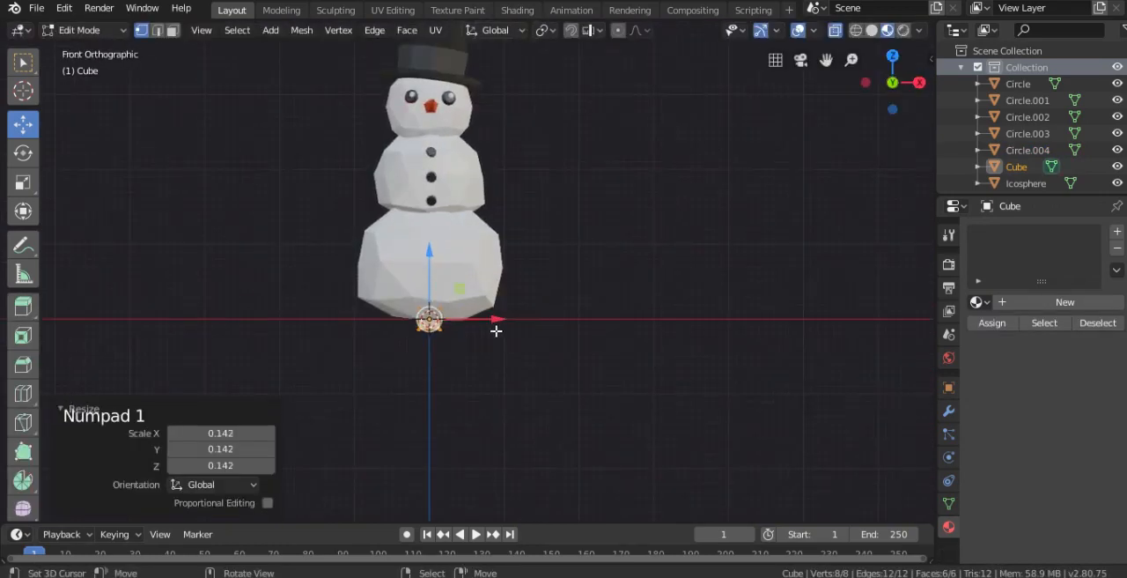
- Move the small cube in Object Mode to the upper side of the middle snowball
{"action": "key", "text": "Tab"}
{"action": "key", "text": "g"}
{"action": "left_click", "coordinate": [528, 175]}
{"action": "scroll", "coordinate": [531, 166], "scroll_direction": "up", "scroll_amount": 2, "text": "shift"}
{"action": "scroll", "coordinate": [481, 309], "scroll_direction": "up", "scroll_amount": 1, "text": "shift"}
- Scale the cube's mesh down to about half its size in Edit Mode
{"action": "scroll", "coordinate": [481, 309], "scroll_direction": "up", "scroll_amount": 5}
{"action": "middle_click_drag", "start_coordinate": [531, 165], "coordinate": [633, 230], "text": "shift"}
{"action": "key", "text": "Tab"}
{"action": "scroll", "coordinate": [634, 230], "scroll_direction": "up", "scroll_amount": 2, "text": "shift"}
- Move the cube's mesh 0.0278 m in Y and -0.0124 m in Z, then -0.0587 m in X and -0.0124 m in Z
{"action": "scroll", "coordinate": [633, 230], "scroll_direction": "up", "scroll_amount": 1}
{"action": "key", "text": "s"}
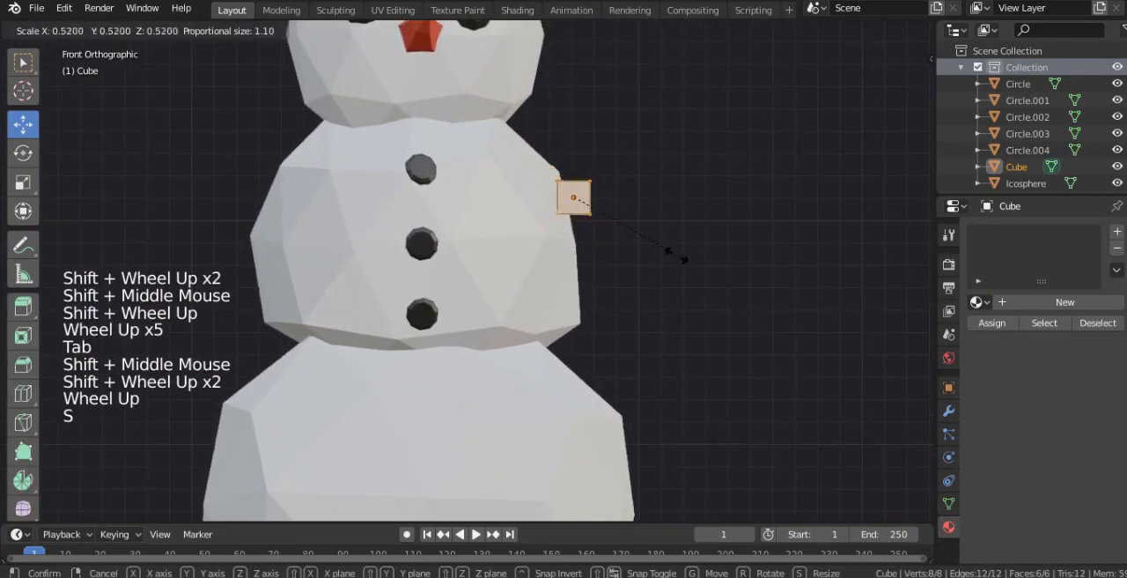
{"action": "left_click", "coordinate": [683, 260]}
{"action": "key", "text": "KP_3"}
{"action": "scroll", "coordinate": [626, 231], "scroll_direction": "up", "scroll_amount": 1}
{"action": "key", "text": "g"}
{"action": "left_click", "coordinate": [656, 236]}
{"action": "key", "text": "KP_1"}
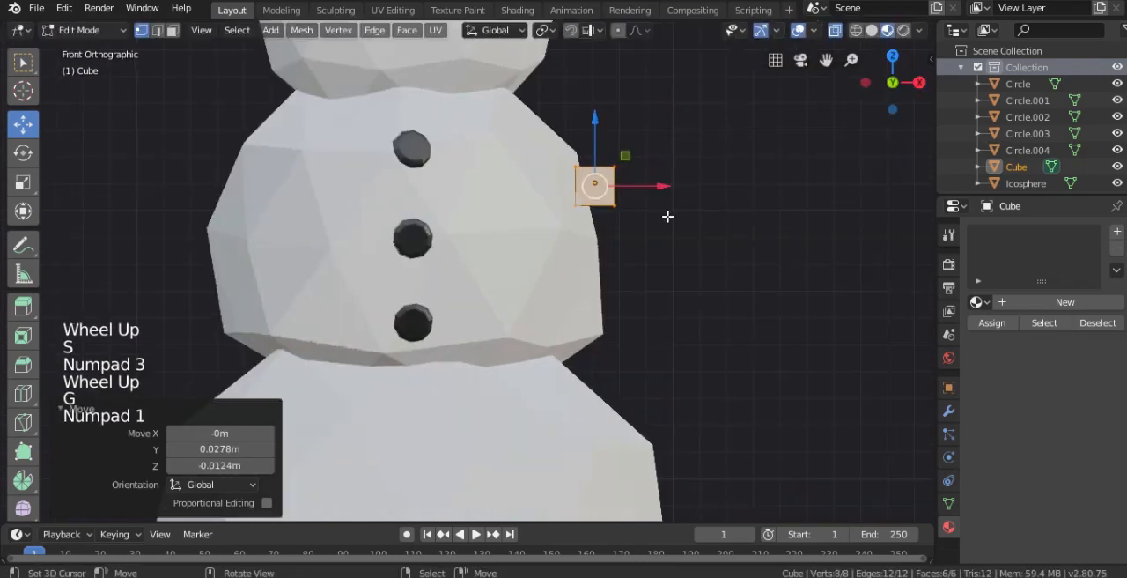
{"action": "key", "text": "g"}
{"action": "left_click", "coordinate": [695, 200]}
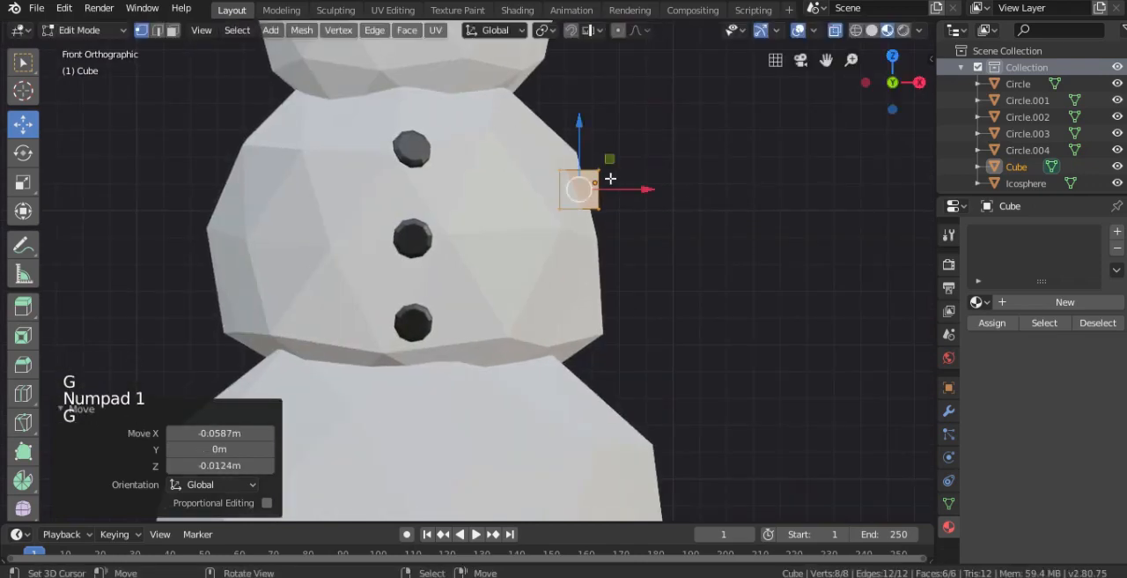
- Select the cube's outward face in face mode and move it 0.473 m in X and -0.0371 m in Z to stretch an arm
{"action": "middle_click_drag", "start_coordinate": [569, 154], "coordinate": [368, 229]}
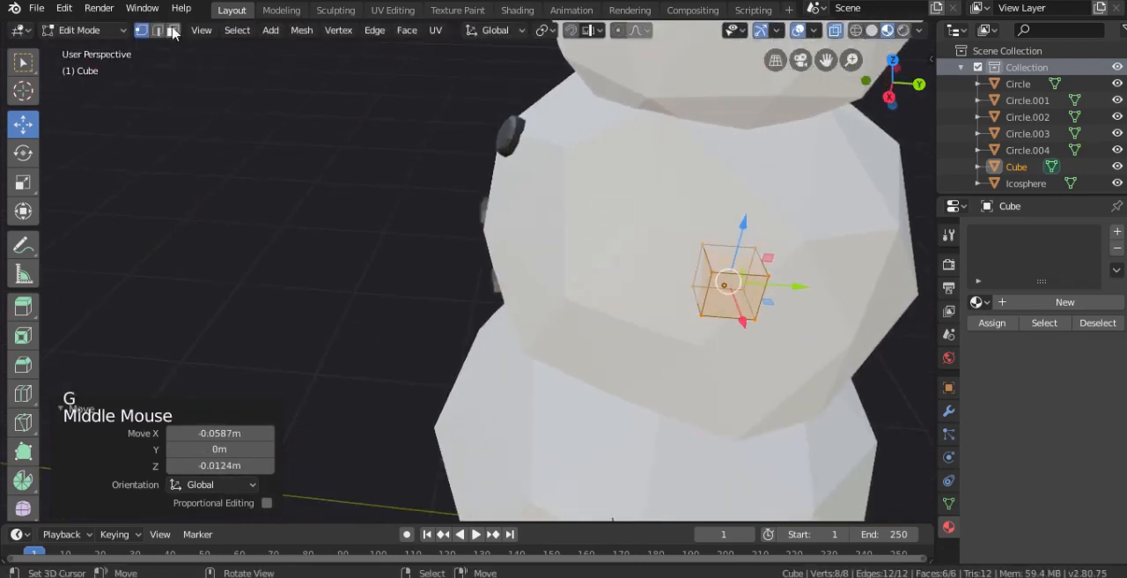
{"action": "left_click", "coordinate": [730, 296]}
{"action": "right_click", "coordinate": [731, 297]}
{"action": "key", "text": "KP_1"}
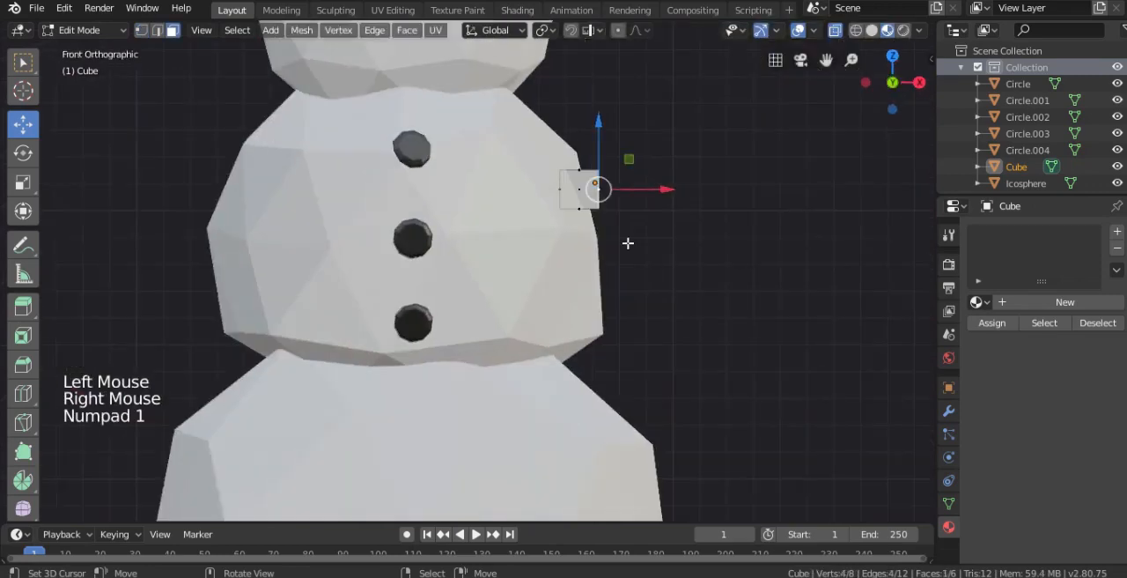
{"action": "key", "text": "g"}
{"action": "left_click", "coordinate": [755, 253]}
- In opaque solid shading, resize the arm's end face and move it -0.176 m in X and 0.164 m in Z
{"action": "key", "text": "z"}
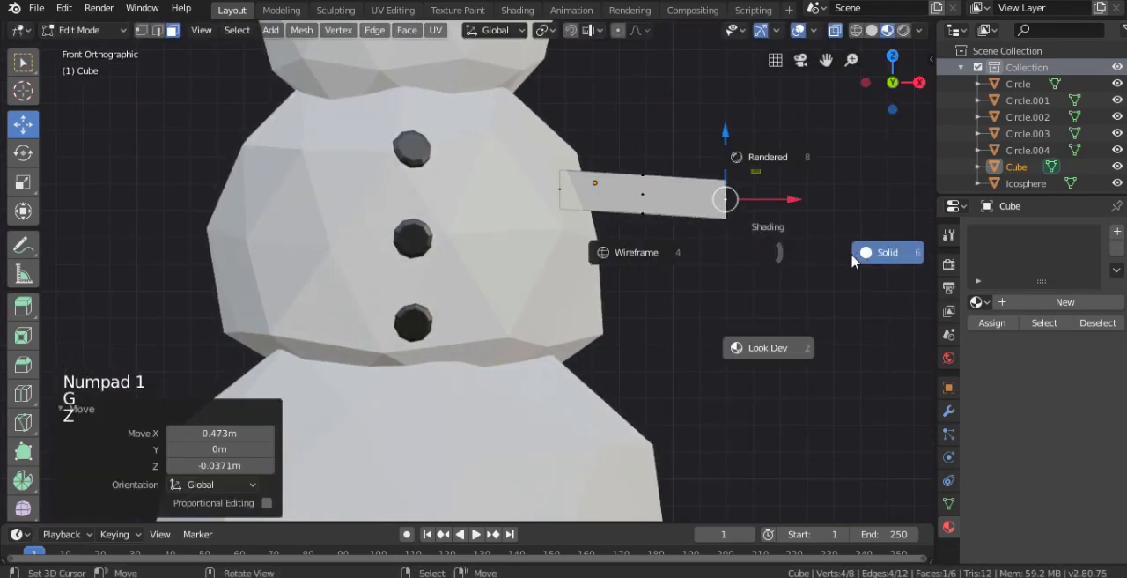
{"action": "left_click", "coordinate": [742, 269]}
{"action": "key", "text": "s"}
{"action": "left_click", "coordinate": [760, 254]}
{"action": "key", "text": "alt+z"}
{"action": "middle_click_drag", "start_coordinate": [760, 255], "coordinate": [660, 291], "text": "shift"}
{"action": "key", "text": "s"}
{"action": "left_click", "coordinate": [656, 289]}
{"action": "key", "text": "g"}
{"action": "left_click", "coordinate": [600, 221]}
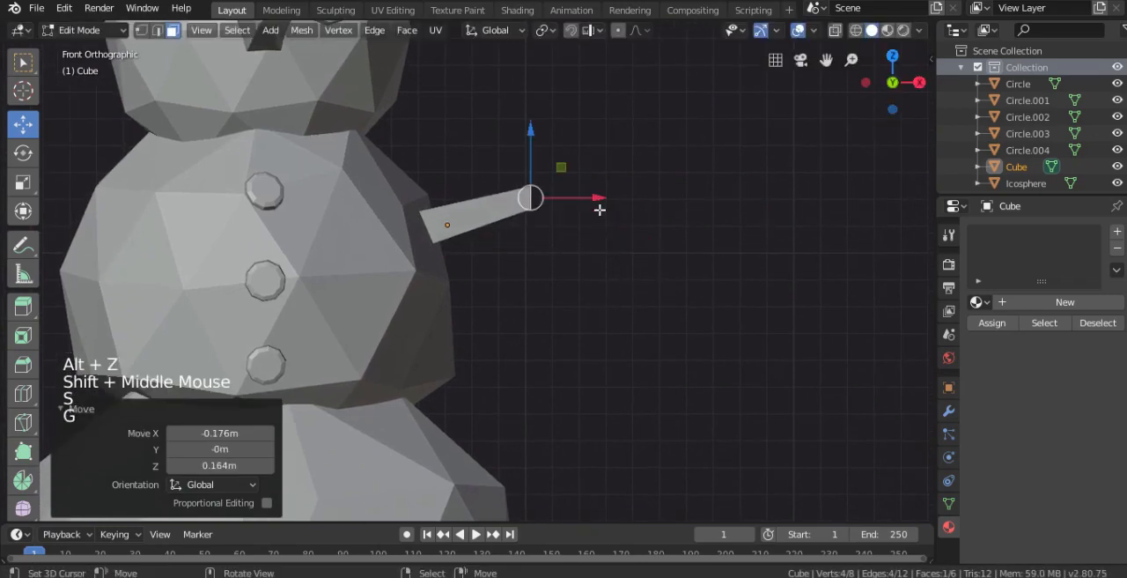
- Extrude the arm's end face up and outward into a forearm, plus a further 0.18 m segment for the hand
{"action": "left_click", "coordinate": [653, 141], "text": "ctrl"}
{"action": "middle_click_drag", "start_coordinate": [651, 137], "coordinate": [540, 287], "text": "shift"}
{"action": "scroll", "coordinate": [541, 287], "scroll_direction": "up", "scroll_amount": 2}
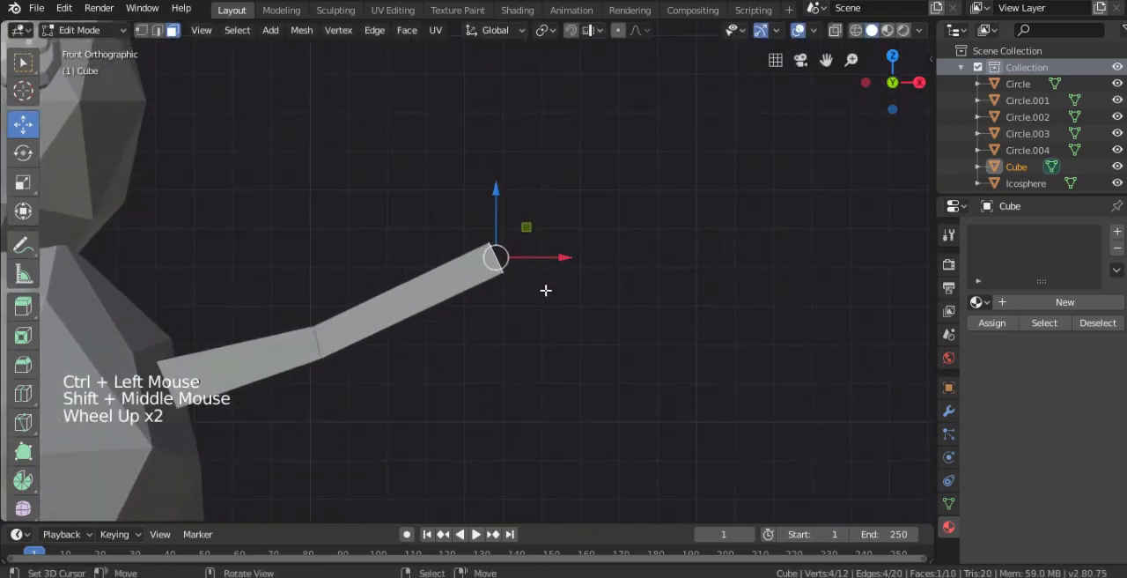
{"action": "key", "text": "e"}
{"action": "left_click", "coordinate": [652, 302]}
- Rotate and lower the hand segment's end face so it bends downward, and scale the face to 0.647
{"action": "key", "text": "r"}
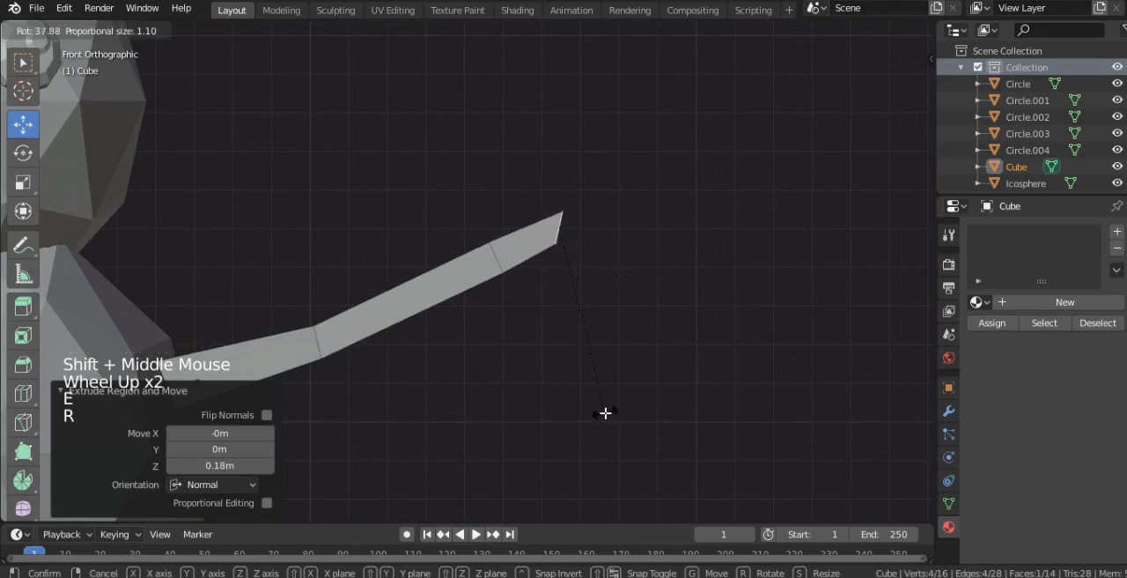
{"action": "left_click", "coordinate": [646, 463]}
{"action": "key", "text": "g"}
{"action": "left_click", "coordinate": [629, 382]}
{"action": "key", "text": "s"}
{"action": "left_click", "coordinate": [536, 276]}
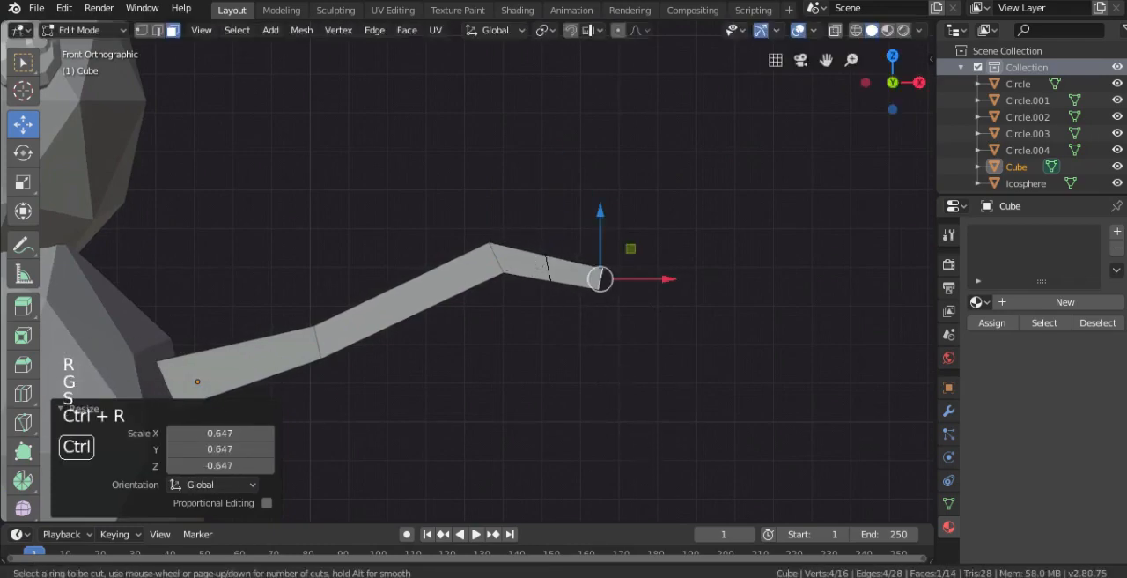
- Add a loop cut across the middle of the hand segment and rotate it 29°
{"action": "left_click", "coordinate": [548, 268]}
{"action": "left_click", "coordinate": [528, 264]}
{"action": "key", "text": "r"}
{"action": "left_click", "coordinate": [399, 201]}
- Select the hand's upper face in face mode, rotate it 19.3° and shift it slightly
{"action": "left_click", "coordinate": [172, 30]}
{"action": "middle_click_drag", "start_coordinate": [396, 141], "coordinate": [543, 289]}
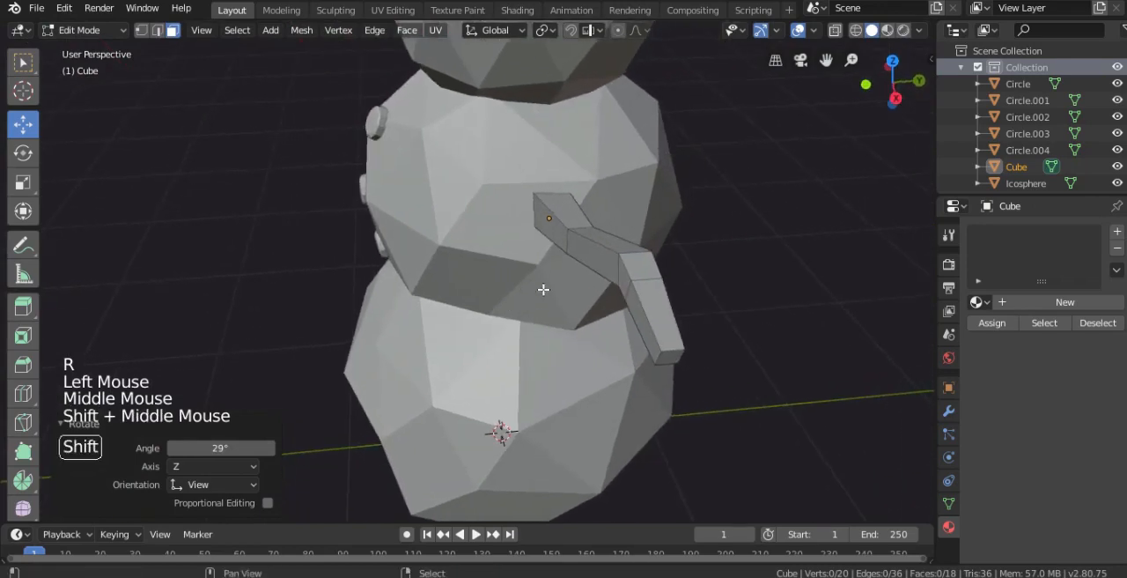
{"action": "right_click", "coordinate": [637, 271]}
{"action": "middle_click_drag", "start_coordinate": [675, 294], "coordinate": [730, 297]}
{"action": "key", "text": "r"}
{"action": "key", "text": "g"}
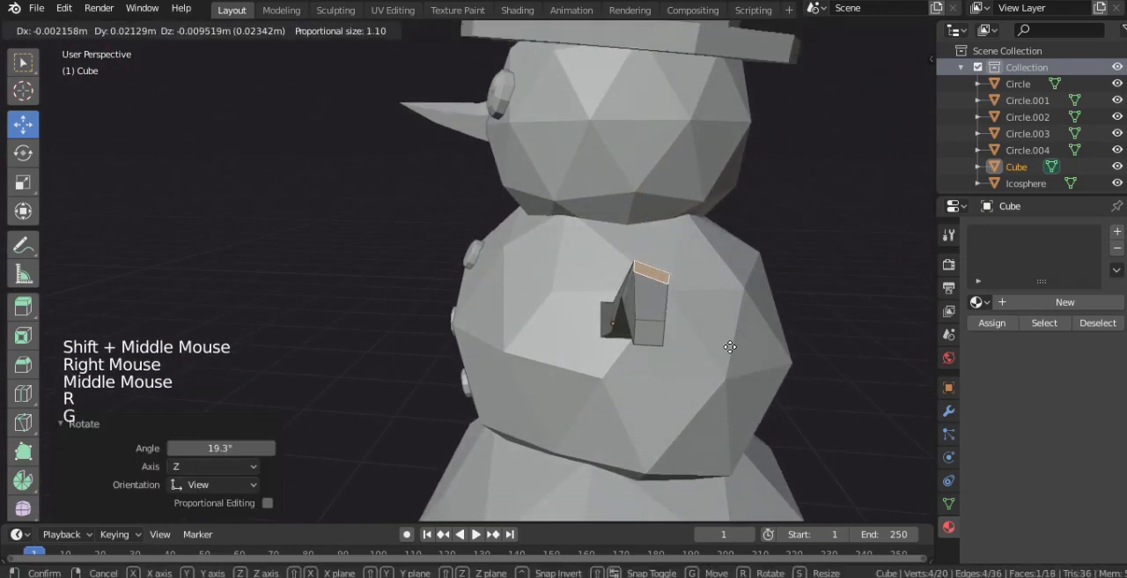
{"action": "left_click", "coordinate": [731, 346]}
- Extrude the hand's upper face into an upward finger and scale its tip to 0.564
{"action": "key", "text": "e"}
{"action": "left_click", "coordinate": [765, 284]}
{"action": "key", "text": "s"}
{"action": "left_click", "coordinate": [571, 332]}
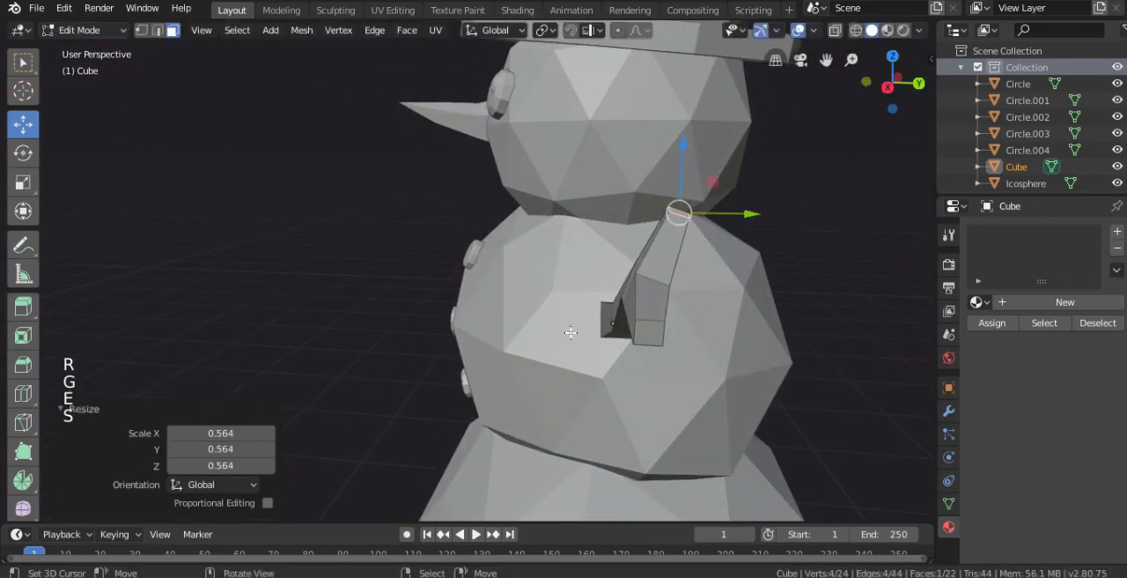
{"action": "middle_click_drag", "start_coordinate": [570, 332], "coordinate": [716, 339]}
- Extrude the hand's front side face into a second finger and move its tip -0.144 m in Z and 0.0123 m in X
{"action": "right_click", "coordinate": [571, 252]}
{"action": "middle_click_drag", "start_coordinate": [571, 252], "coordinate": [426, 287]}
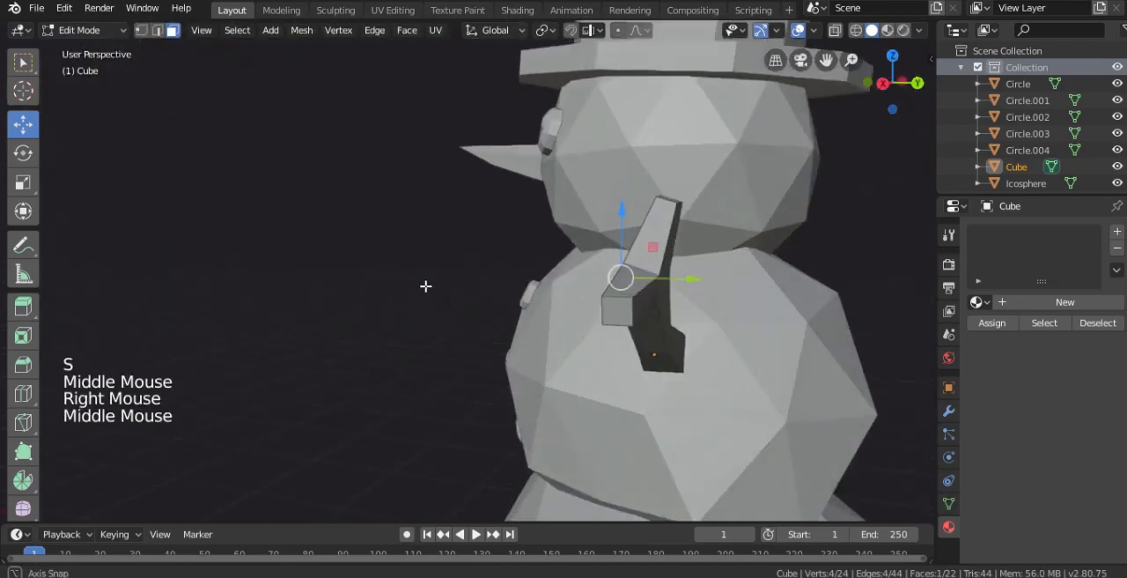
{"action": "key", "text": "e"}
{"action": "left_click", "coordinate": [598, 333]}
{"action": "key", "text": "g"}
{"action": "left_click", "coordinate": [608, 344]}
- Rotate the second finger's tip face to angle it and scale it down to taper the finger
{"action": "key", "text": "r"}
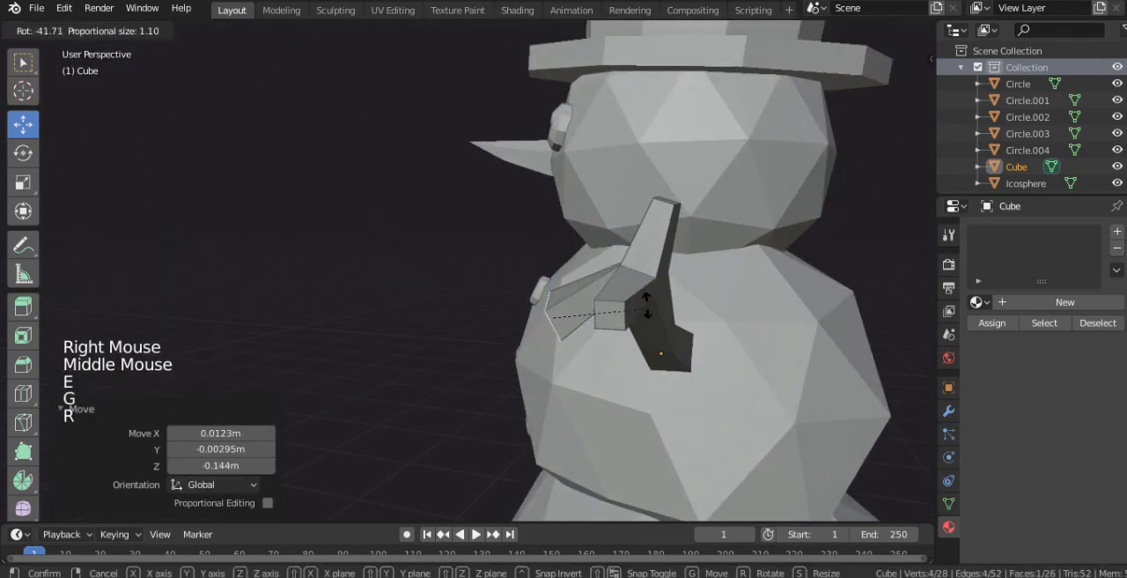
{"action": "left_click", "coordinate": [669, 396]}
{"action": "key", "text": "s"}
{"action": "left_click", "coordinate": [611, 359]}
- Move the outermost end face of the hand slightly sideways and scale it to 0.777
{"action": "right_click", "coordinate": [639, 322]}
{"action": "key", "text": "g"}
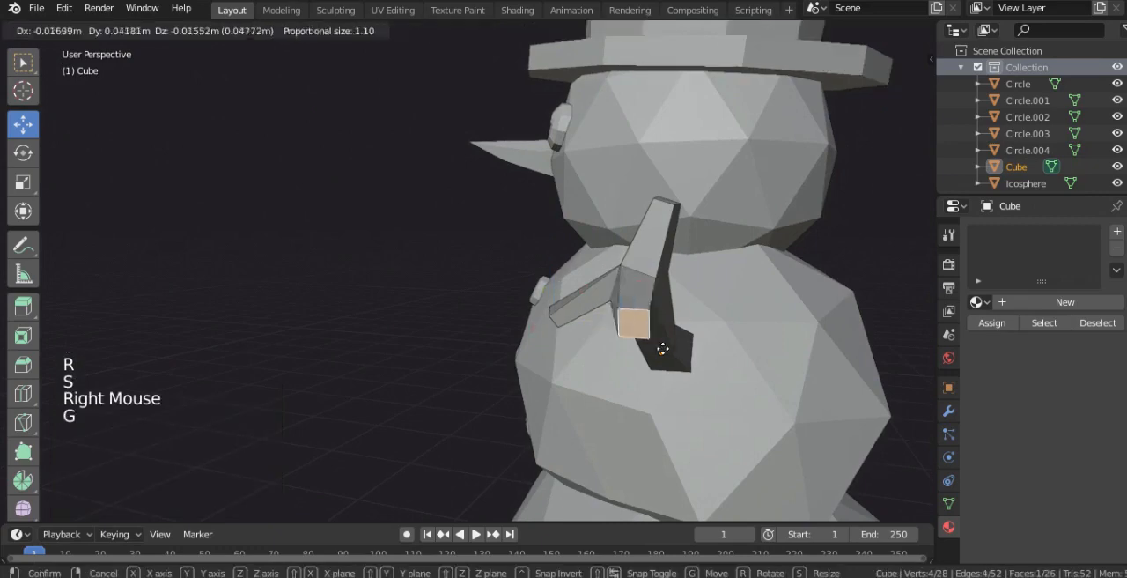
{"action": "left_click", "coordinate": [652, 339]}
{"action": "key", "text": "s"}
{"action": "left_click", "coordinate": [749, 377]}
- Select the two vertices where the fingers meet the wrist in vertex mode and edge slide them
{"action": "middle_click_drag", "start_coordinate": [750, 376], "coordinate": [604, 186]}
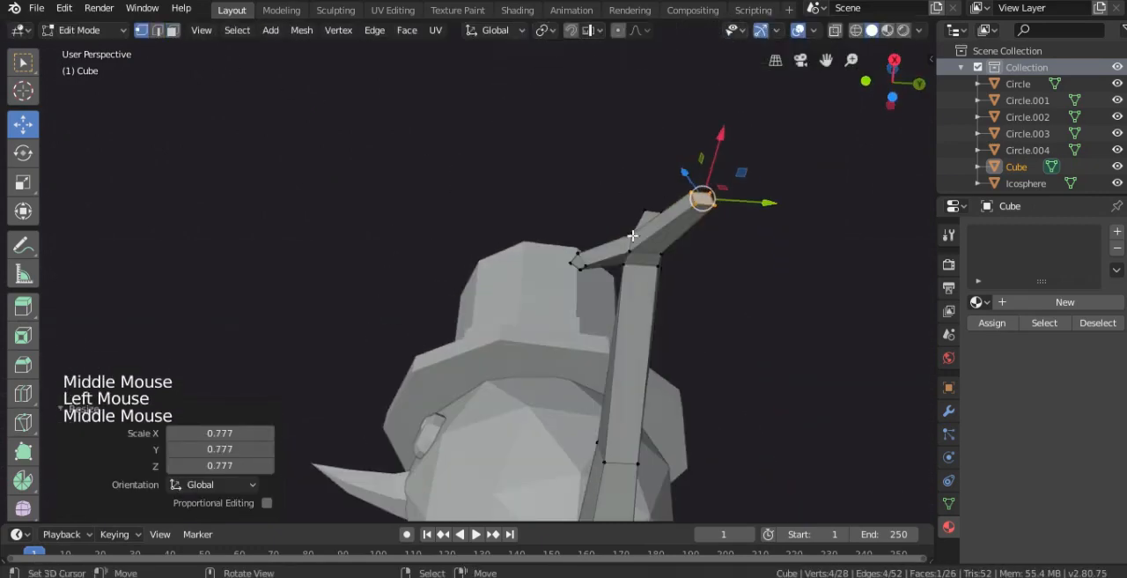
{"action": "right_click", "coordinate": [631, 252]}
{"action": "right_click", "coordinate": [629, 270]}
{"action": "right_click", "coordinate": [627, 270], "text": "shift"}
{"action": "key", "text": "g"}
{"action": "key", "text": "g"}
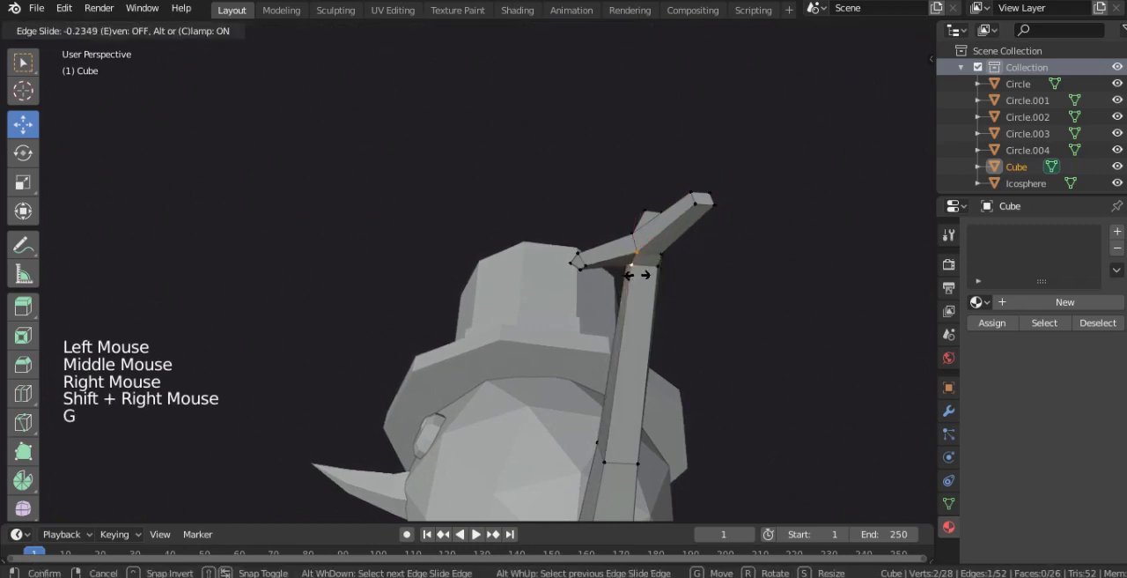
{"action": "left_click", "coordinate": [640, 275]}
- Circle-select the front finger's tip vertices, rotate them -8.6° and move them to reposition the finger
{"action": "key", "text": "Tab"}
{"action": "middle_click_drag", "start_coordinate": [640, 275], "coordinate": [693, 348]}
{"action": "key", "text": "KP_1"}
{"action": "key", "text": "Tab"}
{"action": "right_click", "coordinate": [509, 315]}
{"action": "right_click", "coordinate": [511, 306], "text": "shift"}
{"action": "key", "text": "c"}
{"action": "middle_click_drag", "start_coordinate": [507, 315], "coordinate": [381, 433]}
{"action": "key", "text": "r"}
{"action": "left_click", "coordinate": [578, 376]}
{"action": "key", "text": "g"}
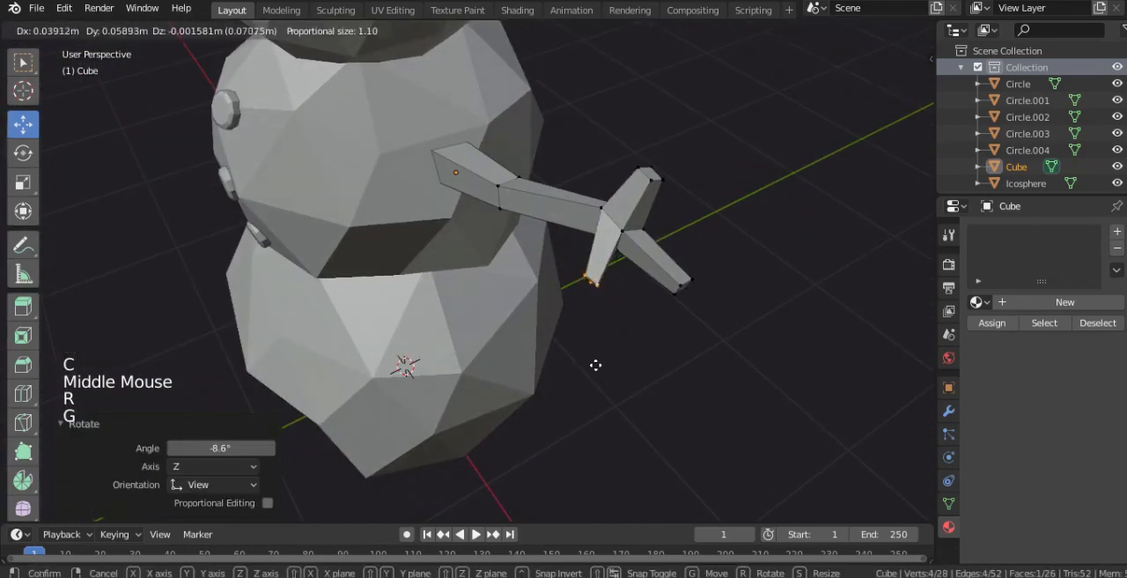
{"action": "left_click", "coordinate": [594, 302]}
- Try to narrow the arm by scaling down the edge loop at the elbow in front view
{"action": "key", "text": "Tab"}
{"action": "key", "text": "KP_1"}
{"action": "scroll", "coordinate": [604, 277], "scroll_direction": "down", "scroll_amount": 2}
{"action": "middle_click_drag", "start_coordinate": [604, 277], "coordinate": [690, 282], "text": "shift"}
{"action": "middle_click_drag", "start_coordinate": [543, 262], "coordinate": [619, 265], "text": "shift"}
{"action": "key", "text": "Tab"}
{"action": "right_click", "coordinate": [607, 311], "text": "alt"}
{"action": "key", "text": "s"}
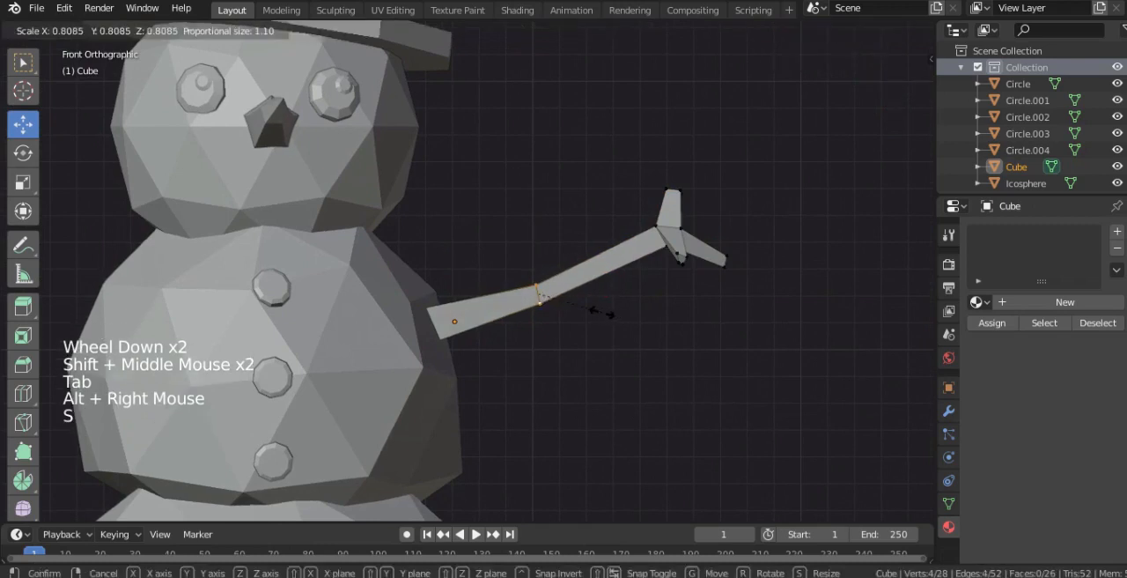
{"action": "left_click", "coordinate": [605, 312]}
- Try to add a loop cut near the wrist and scale it down to thin the forearm
{"action": "key", "text": "ctrl+r"}
{"action": "left_click", "coordinate": [629, 257]}
{"action": "left_click", "coordinate": [664, 262]}
{"action": "key", "text": "s"}
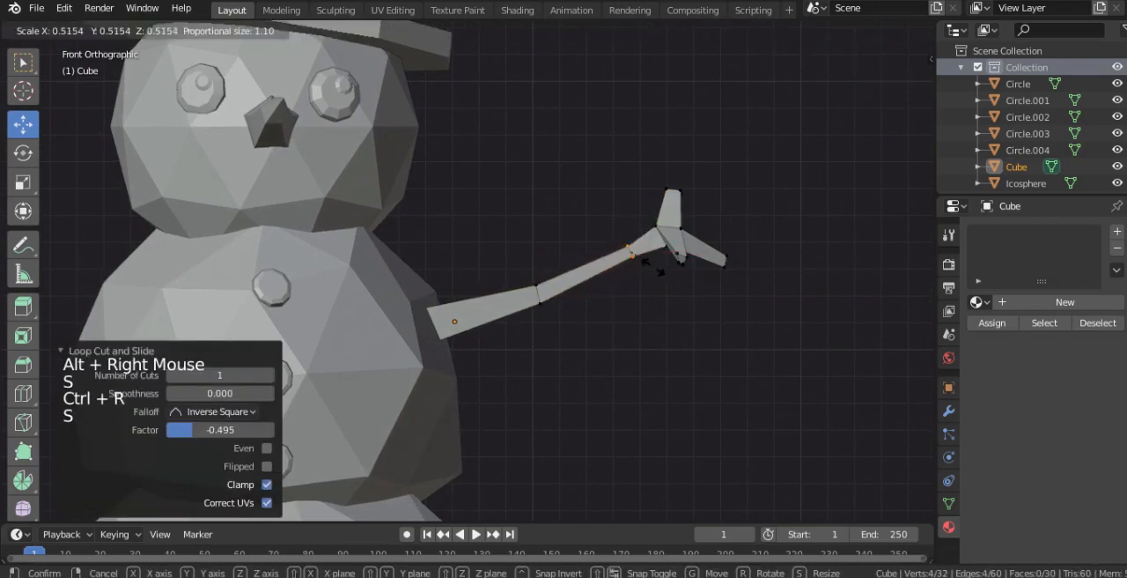
{"action": "left_click", "coordinate": [638, 311]}
- Undo the wrist loop cut and the scaling of the elbow loop
{"action": "right_click", "coordinate": [678, 241]}
{"action": "key", "text": "alt+z"}
{"action": "key", "text": "ctrl+z"}
{"action": "key", "text": "ctrl+z"}
{"action": "key", "text": "ctrl+z"}
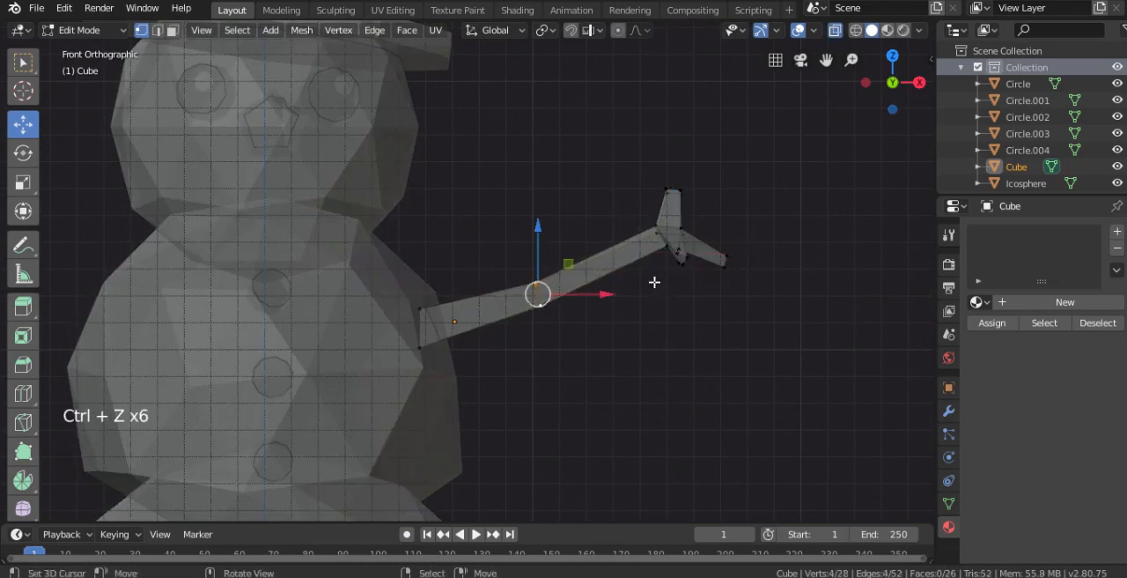
- Turn off X-ray, select the whole arm mesh and trackball-rotate it to turn the fingers around the arm
{"action": "key", "text": "Tab"}
{"action": "scroll", "coordinate": [476, 340], "scroll_direction": "down", "scroll_amount": 2}
{"action": "key", "text": "alt+z"}
{"action": "key", "text": "Tab"}
{"action": "key", "text": "Tab"}
{"action": "key", "text": "Tab"}
{"action": "key", "text": "a"}
{"action": "key", "text": "r"}
{"action": "key", "text": "r"}
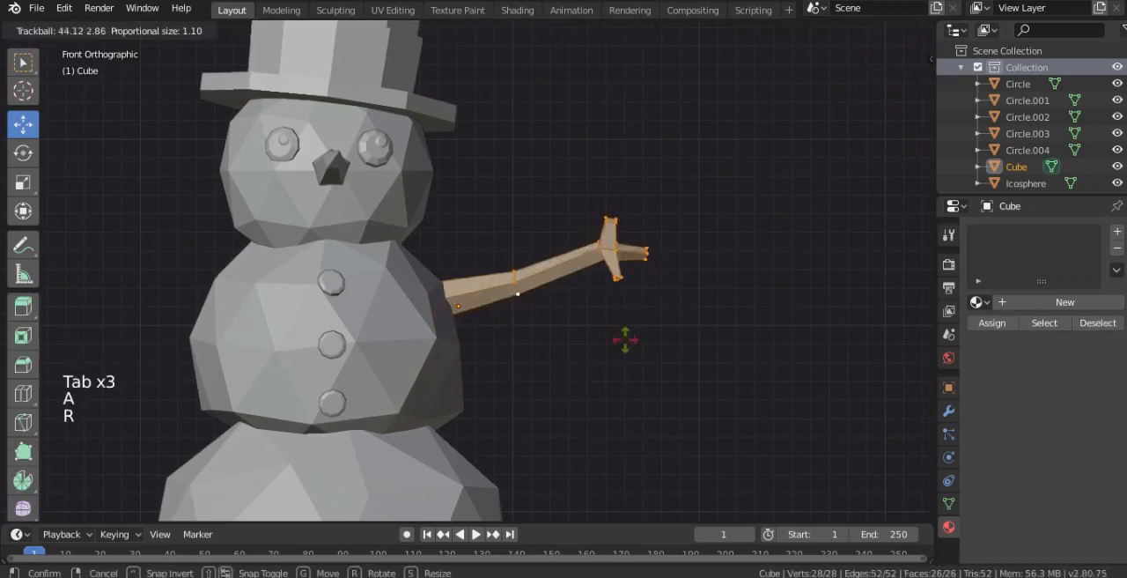
{"action": "left_click", "coordinate": [625, 305]}
{"action": "key", "text": "Tab"}
{"action": "key", "text": "Tab"}
{"action": "key", "text": "Tab"}
- Circle-select the tip vertices of the hand's lower finger, move them, and return to Object Mode
{"action": "right_click", "coordinate": [611, 220]}
{"action": "middle_click_drag", "start_coordinate": [611, 219], "coordinate": [624, 237]}
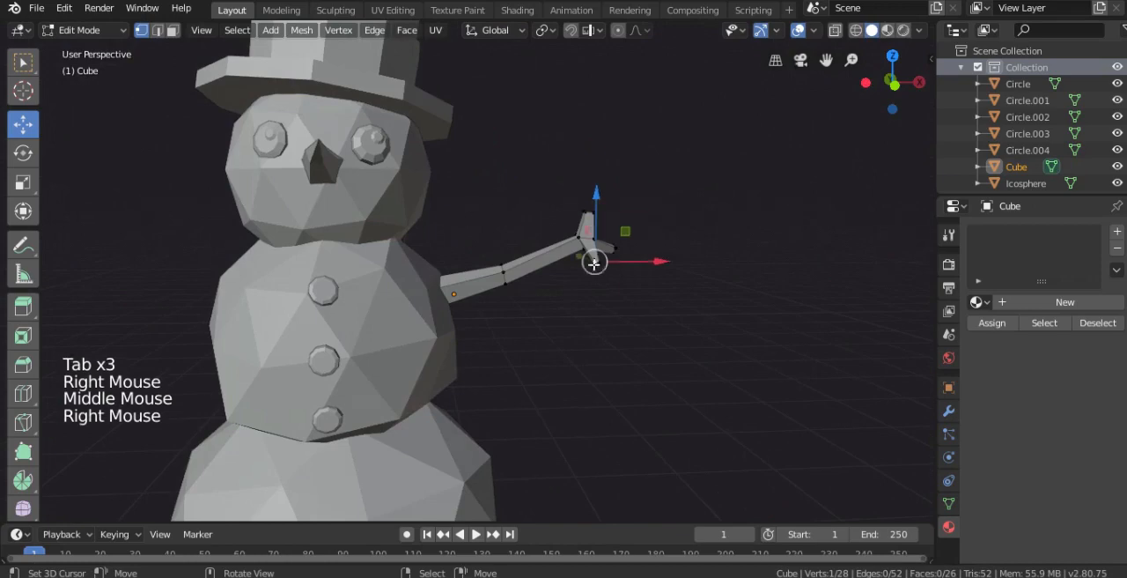
{"action": "scroll", "coordinate": [594, 262], "scroll_direction": "up", "scroll_amount": 1}
{"action": "key", "text": "c"}
{"action": "middle_click_drag", "start_coordinate": [617, 261], "coordinate": [657, 272]}
{"action": "left_click_drag", "start_coordinate": [650, 228], "coordinate": [649, 204]}
{"action": "middle_click_drag", "start_coordinate": [649, 205], "coordinate": [619, 288]}
{"action": "key", "text": "g"}
{"action": "left_click", "coordinate": [483, 273]}
{"action": "key", "text": "Tab"}
{"action": "scroll", "coordinate": [619, 293], "scroll_direction": "down", "scroll_amount": 3}
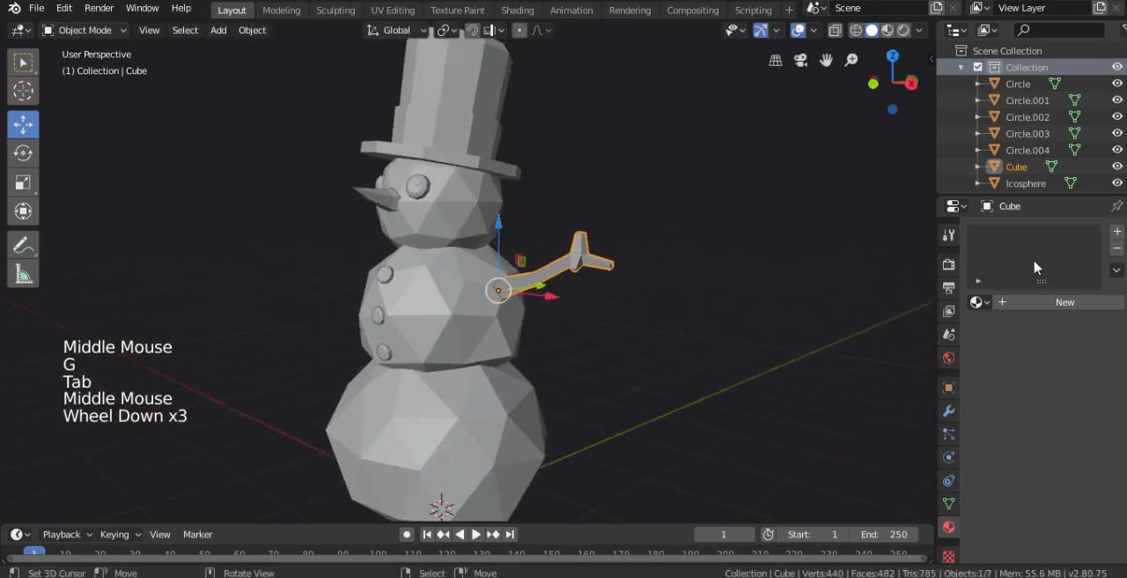
- Add a new material named w to the arm, give it a dark brown base color and preview it in Look Dev shading
{"action": "left_click", "coordinate": [1020, 308]}
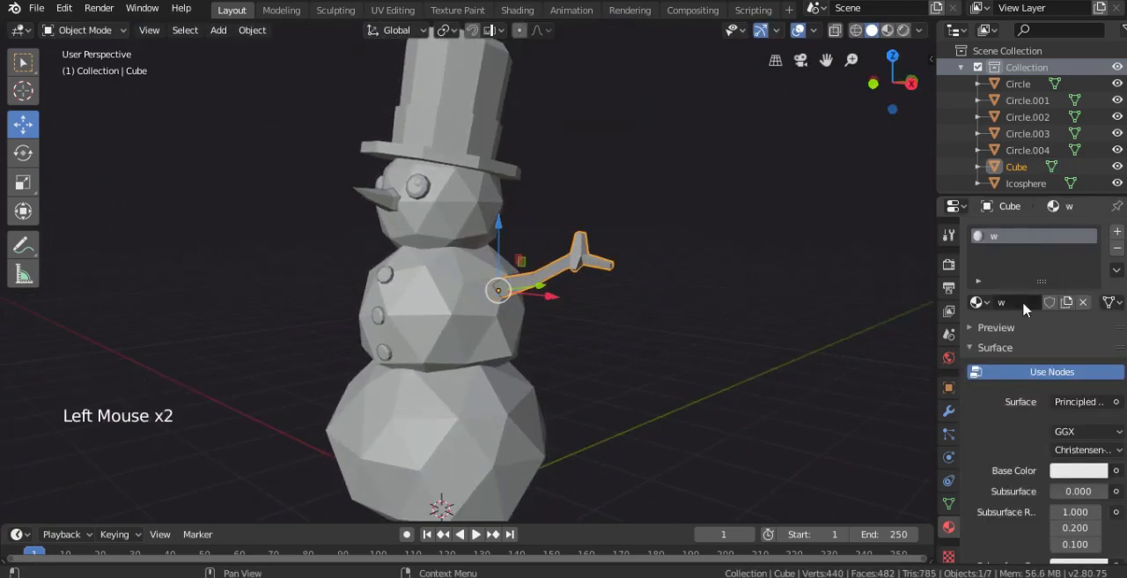
{"action": "left_click", "coordinate": [1083, 476]}
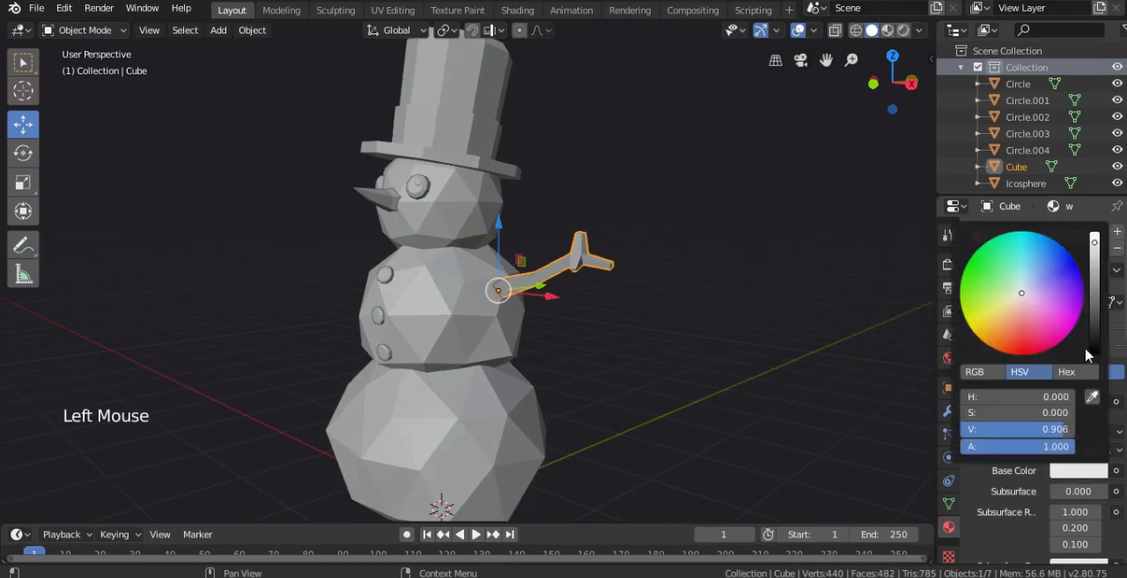
{"action": "left_click", "coordinate": [1007, 325]}
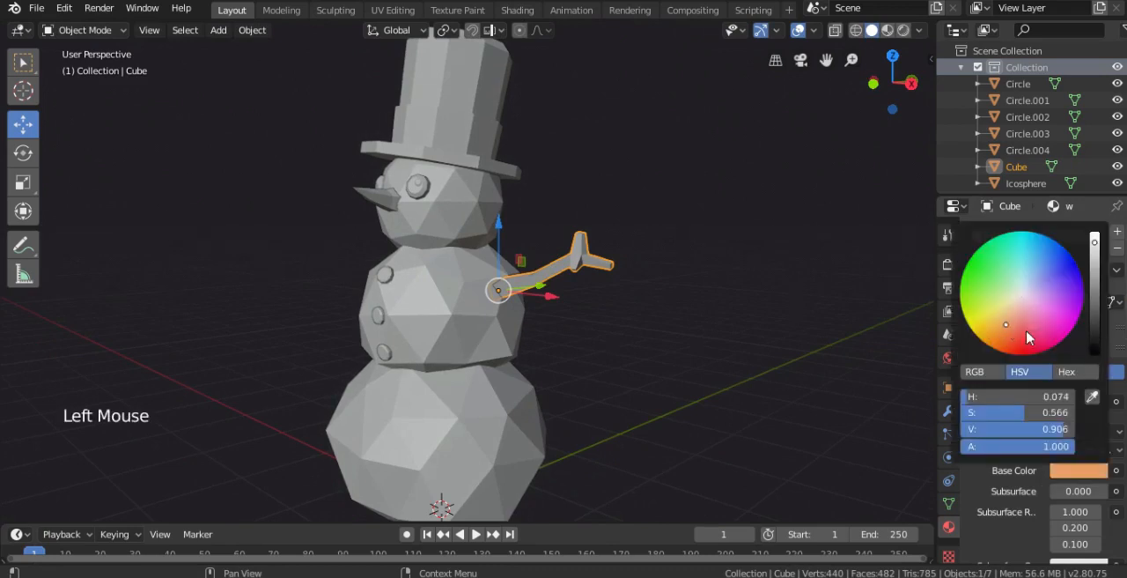
{"action": "left_click", "coordinate": [1097, 349]}
{"action": "key", "text": "z"}
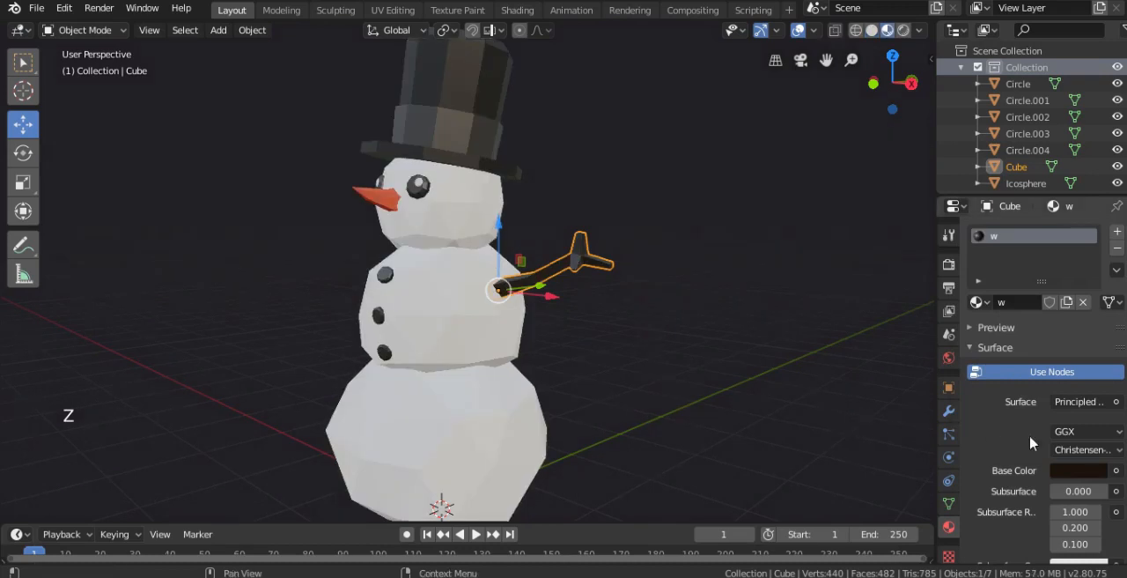
- Set the arm material's base color to hue 0.085, saturation 0.341 and value 0.320, and its specular to 0.000
{"action": "left_click", "coordinate": [1083, 469]}
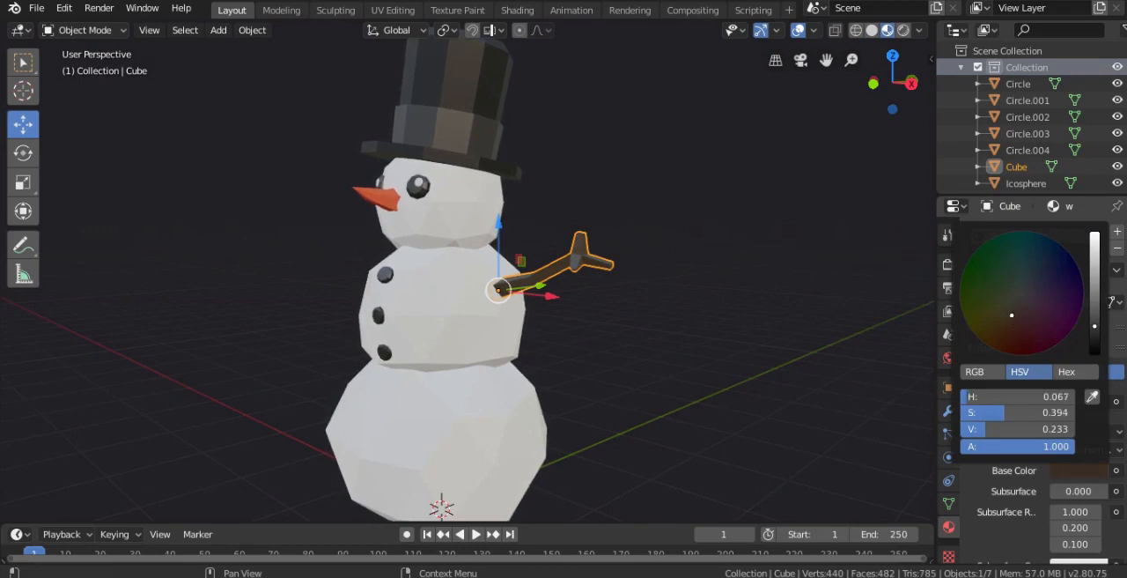
{"action": "left_click_drag", "start_coordinate": [1101, 314], "coordinate": [1096, 315]}
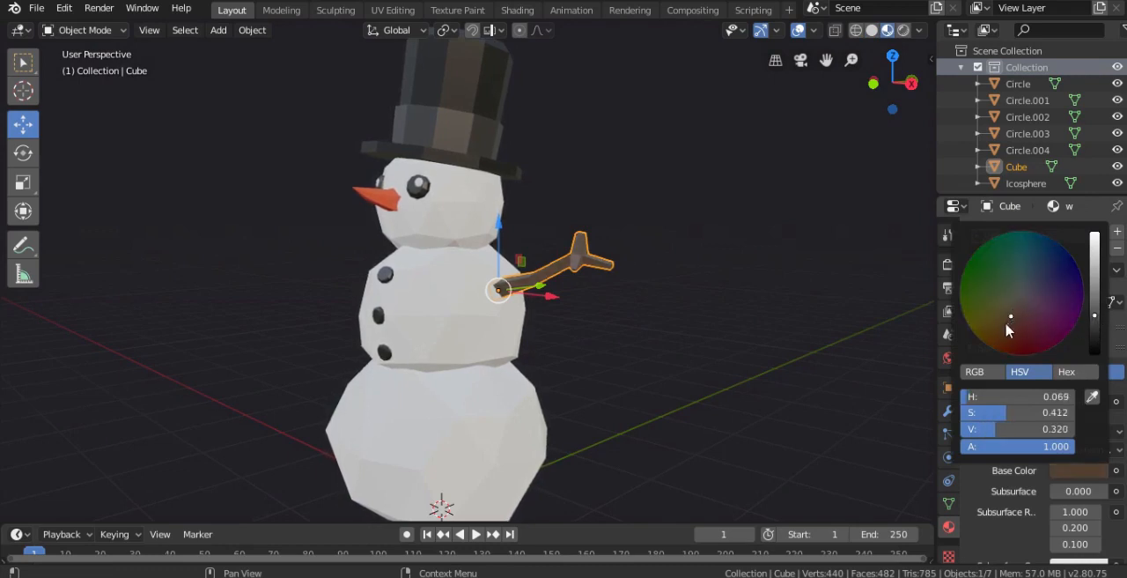
{"action": "left_click_drag", "start_coordinate": [1010, 321], "coordinate": [1012, 311]}
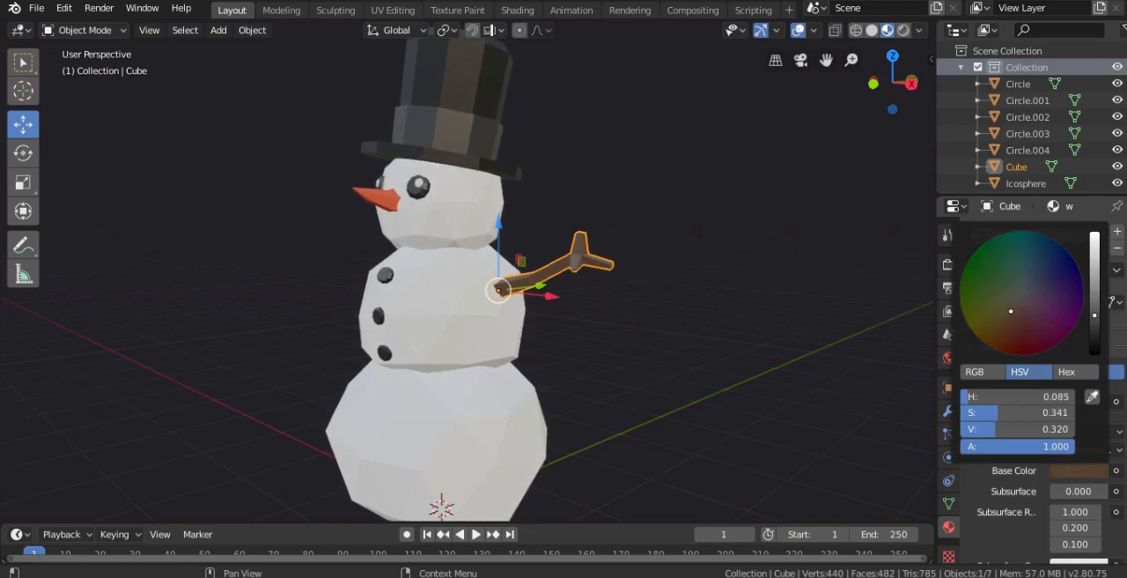
{"action": "scroll", "coordinate": [1063, 526], "scroll_direction": "down", "scroll_amount": 2}
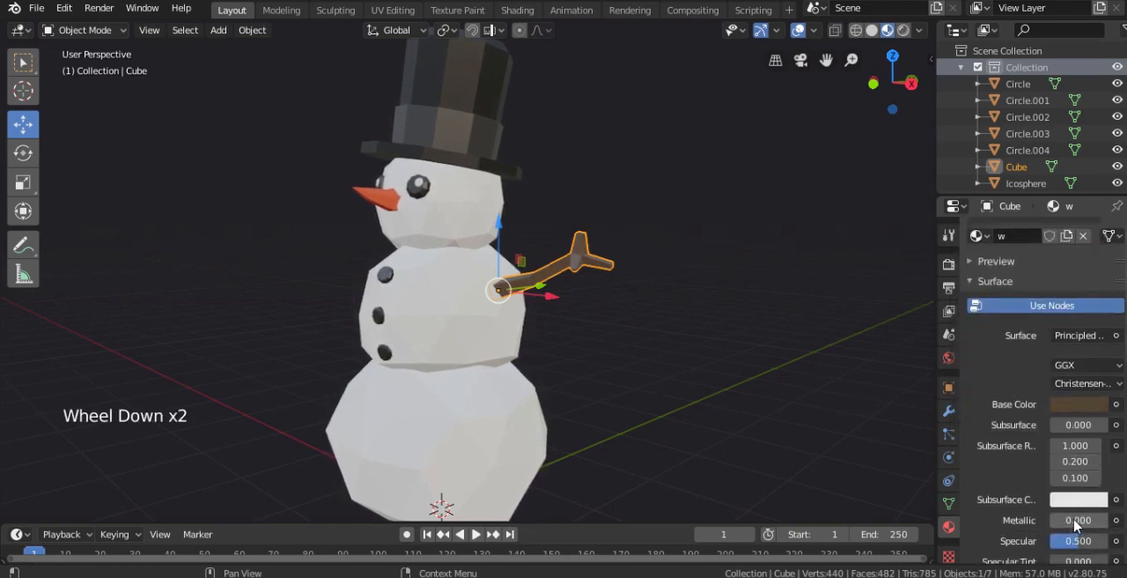
{"action": "left_click_drag", "start_coordinate": [1085, 537], "coordinate": [1053, 537]}
- Try to thin the whole arm mesh with Shrink/Fatten in front view
{"action": "key", "text": "KP_1"}
{"action": "middle_click_drag", "start_coordinate": [795, 446], "coordinate": [643, 304], "text": "shift"}
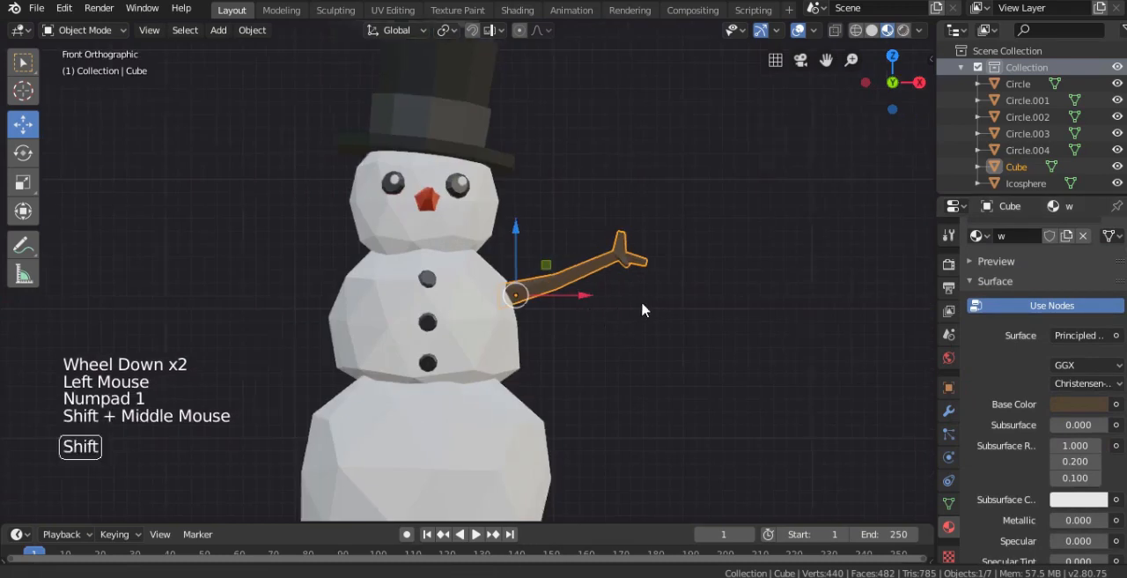
{"action": "scroll", "coordinate": [688, 303], "scroll_direction": "up", "scroll_amount": 2}
{"action": "key", "text": "Tab"}
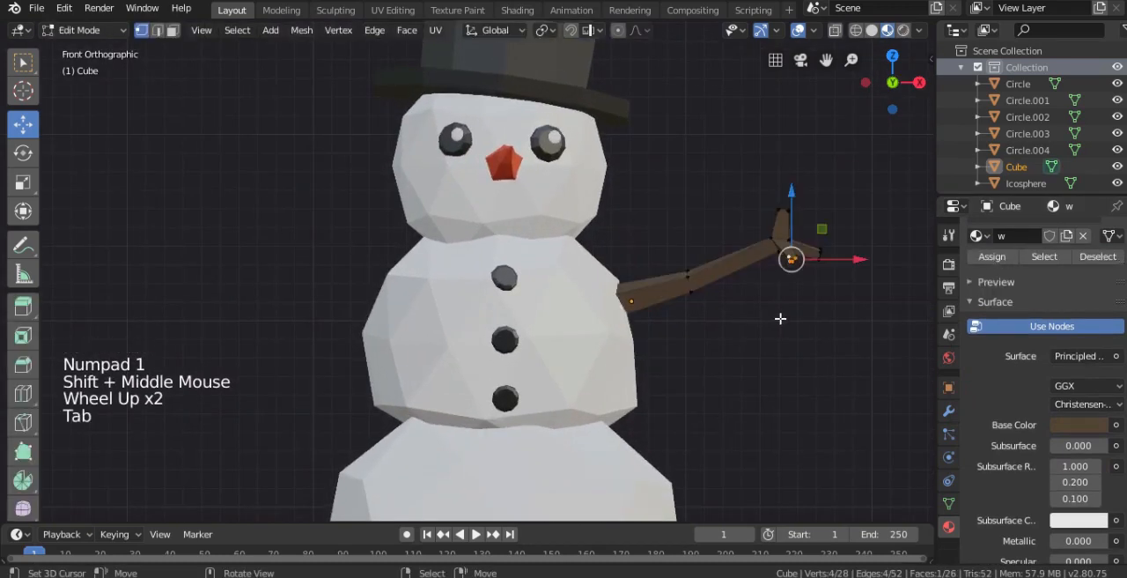
{"action": "key", "text": "a"}
{"action": "key", "text": "alt+s"}
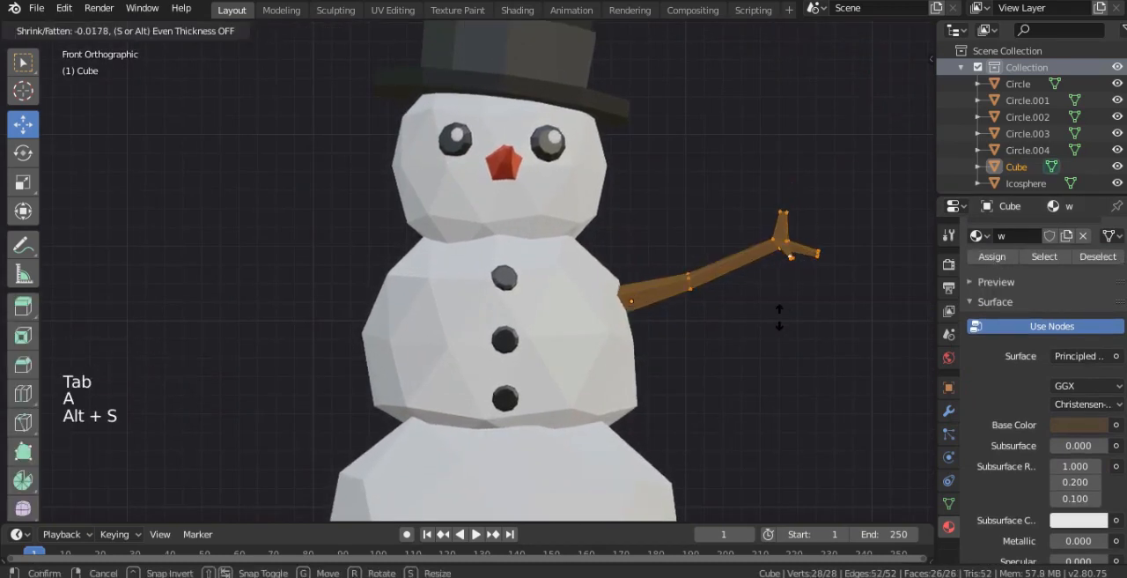
{"action": "left_click", "coordinate": [781, 318]}
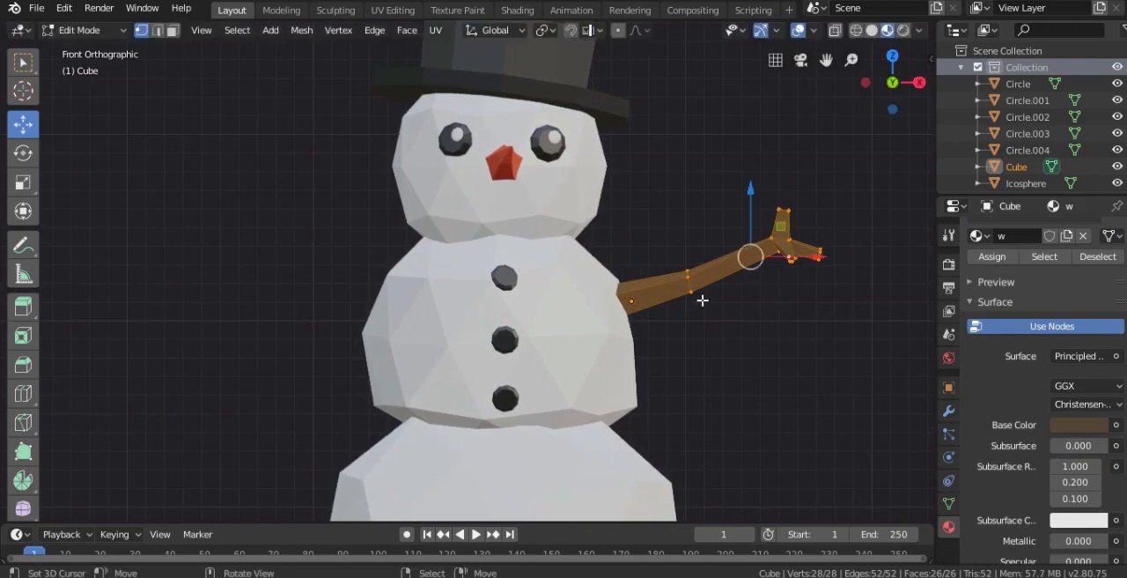
- Scale the arm's elbow edge loop to 0.797, adjust its position slightly and return to Object Mode
{"action": "right_click", "coordinate": [704, 304], "text": "alt"}
{"action": "key", "text": "s"}
{"action": "left_click", "coordinate": [755, 305]}
{"action": "key", "text": "g"}
{"action": "key", "text": "g"}
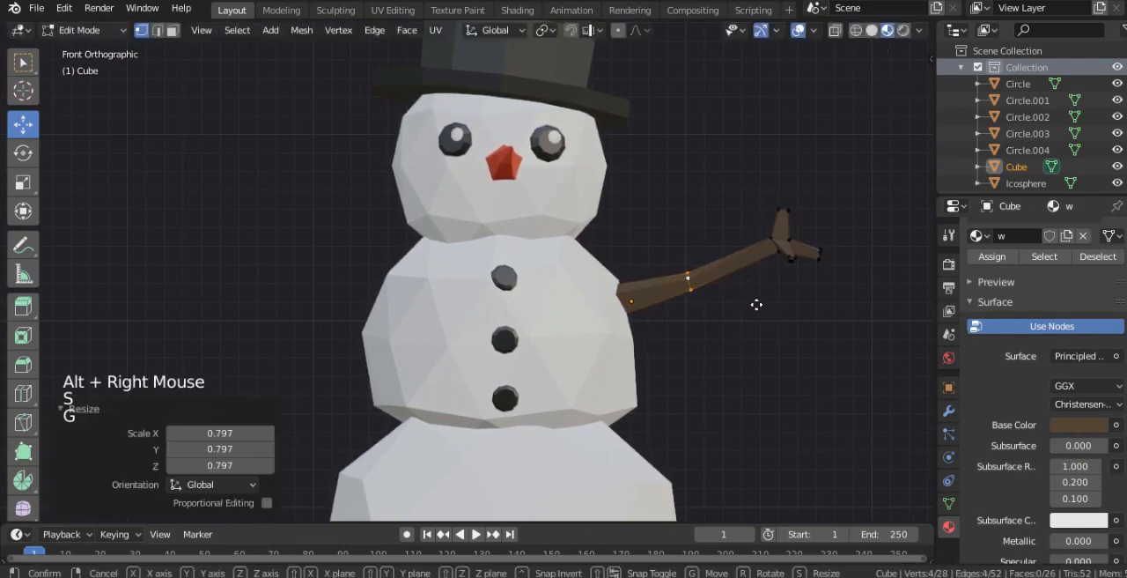
{"action": "left_click", "coordinate": [747, 310]}
{"action": "key", "text": "Tab"}
- Move the arm object slightly inward so its base sits in the middle snowball
{"action": "scroll", "coordinate": [735, 314], "scroll_direction": "down", "scroll_amount": 2}
{"action": "middle_click_drag", "start_coordinate": [735, 314], "coordinate": [737, 305], "text": "shift"}
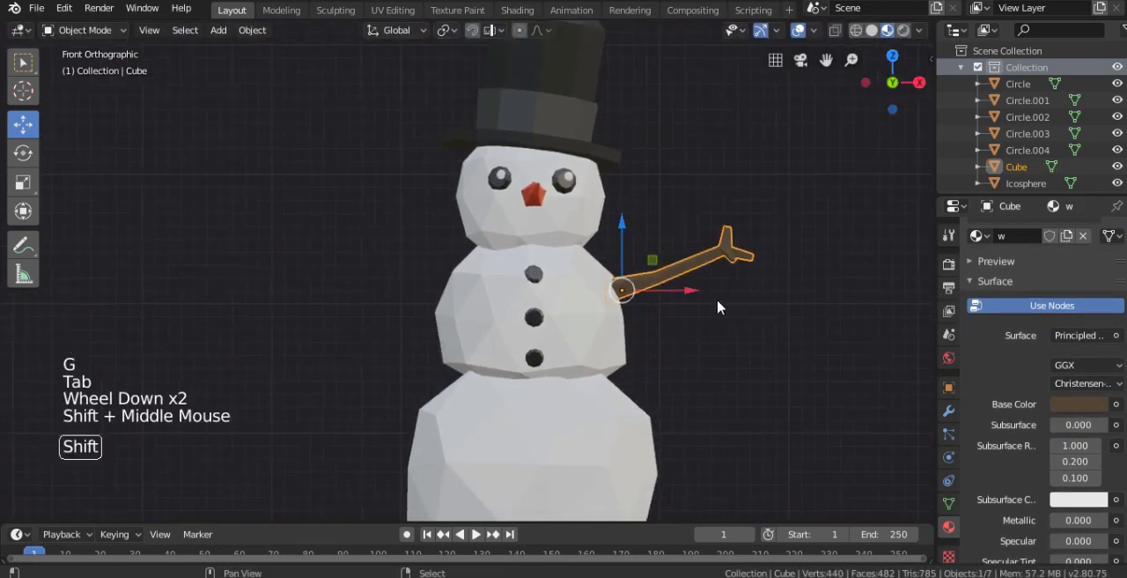
{"action": "key", "text": "g"}
{"action": "left_click", "coordinate": [688, 312]}
- Duplicate the arm and mirror the copy by scaling it -1 along X
{"action": "key", "text": "shift+d"}
{"action": "key", "text": "s"}
{"action": "type", "text": "x"}
{"action": "type", "text": "-1"}
{"action": "key", "text": "Return"}
- Move the mirrored arm -1.28 m along X, then rotate and nudge it so its base sits in the middle snowball
{"action": "left_click_drag", "start_coordinate": [681, 299], "coordinate": [513, 296]}
{"action": "key", "text": "r"}
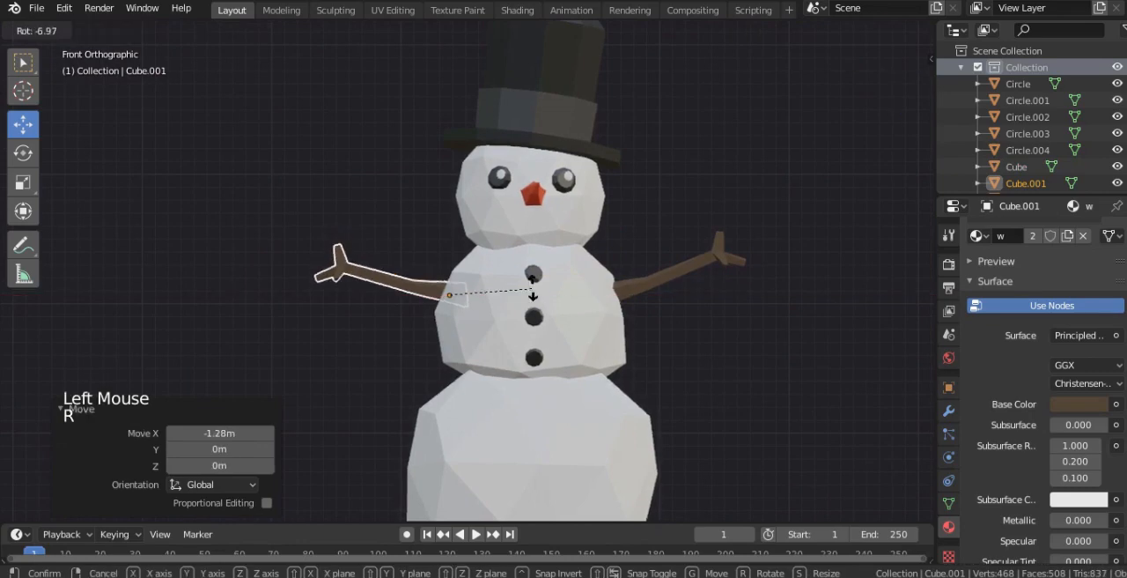
{"action": "left_click", "coordinate": [515, 273]}
{"action": "key", "text": "g"}
{"action": "left_click", "coordinate": [539, 273]}
{"action": "key", "text": "r"}
{"action": "left_click", "coordinate": [534, 293]}
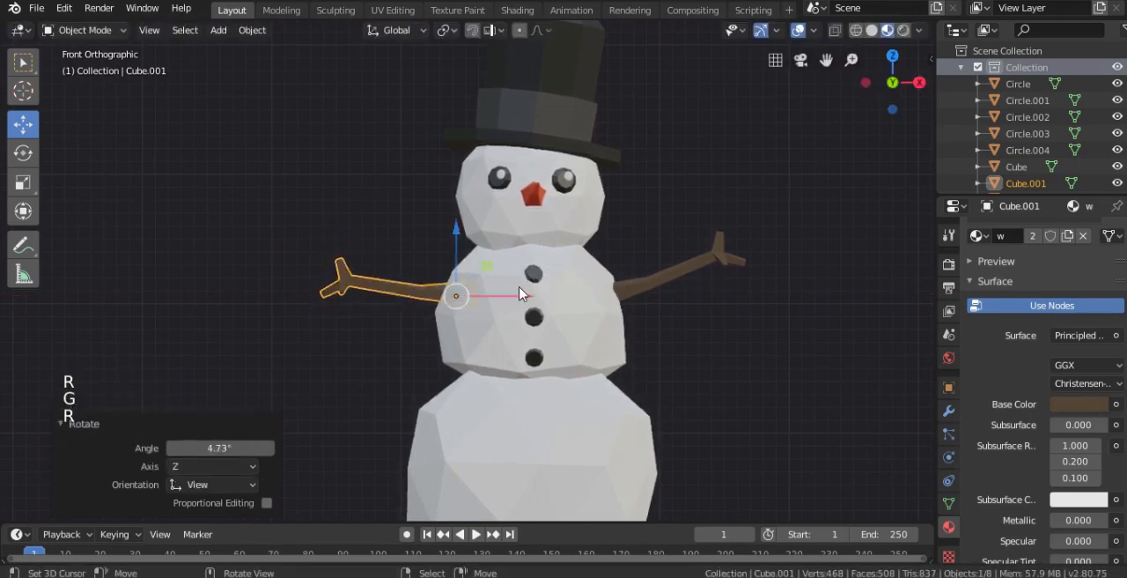
- Select the mirrored arm's elbow edge loop in Edit Mode and raise it 0.032 m along Z
{"action": "key", "text": "Tab"}
{"action": "key", "text": "a"}
{"action": "right_click", "coordinate": [420, 295], "text": "alt"}
{"action": "key", "text": "g"}
{"action": "right_click", "coordinate": [421, 295]}
{"action": "right_click", "coordinate": [423, 294], "text": "alt"}
{"action": "key", "text": "g"}
{"action": "left_click", "coordinate": [423, 288]}
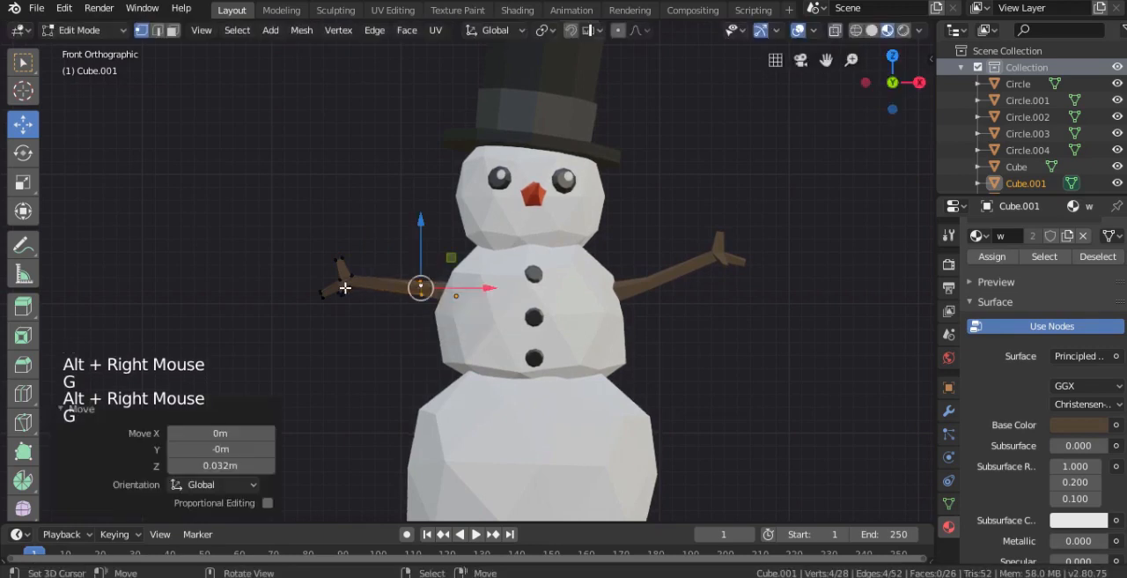
- Select all hand vertices of the mirrored arm with X-ray on, rotate and reposition the hand, and return to Object Mode
{"action": "middle_click_drag", "start_coordinate": [344, 287], "coordinate": [415, 274], "text": "shift"}
{"action": "scroll", "coordinate": [415, 273], "scroll_direction": "up", "scroll_amount": 1, "text": "shift"}
{"action": "scroll", "coordinate": [414, 272], "scroll_direction": "up", "scroll_amount": 2}
{"action": "right_click", "coordinate": [394, 295]}
{"action": "key", "text": "c"}
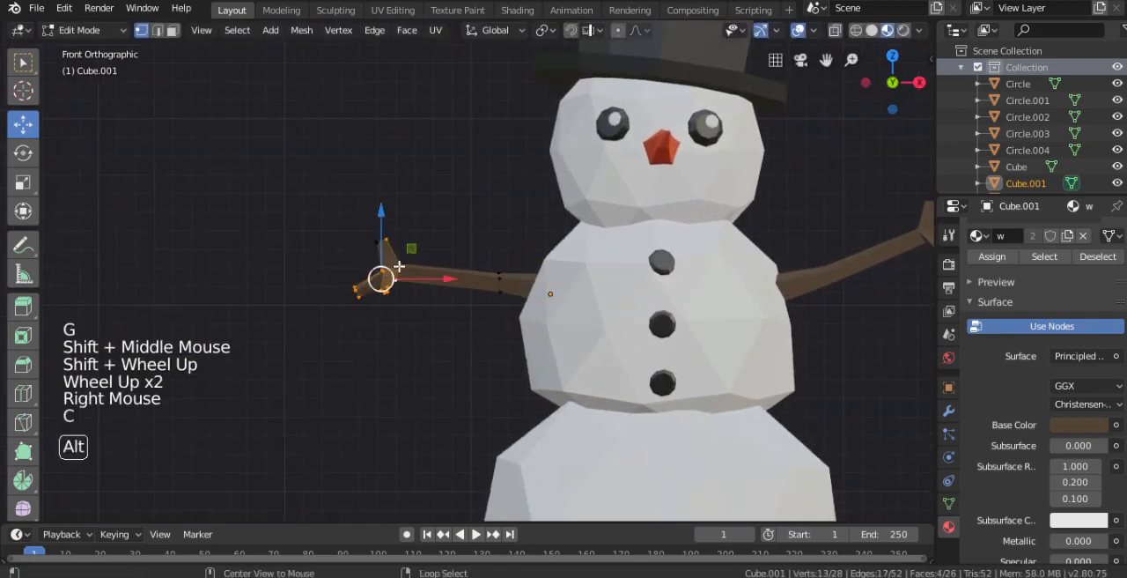
{"action": "key", "text": "alt+z"}
{"action": "key", "text": "c"}
{"action": "left_click_drag", "start_coordinate": [385, 264], "coordinate": [381, 258]}
{"action": "key", "text": "r"}
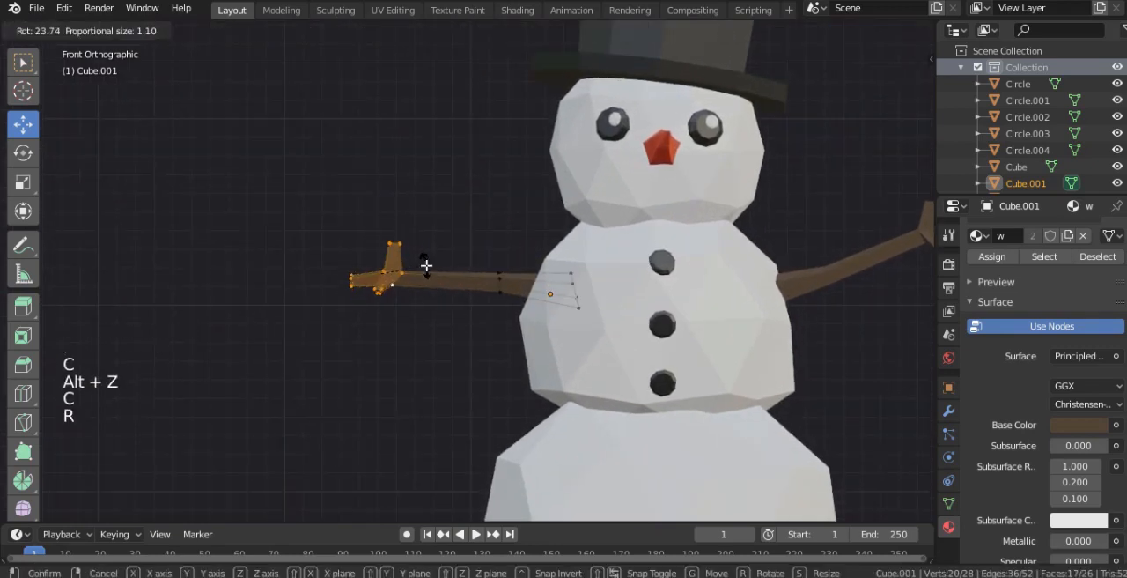
{"action": "left_click", "coordinate": [432, 257]}
{"action": "key", "text": "g"}
{"action": "left_click", "coordinate": [441, 251]}
{"action": "key", "text": "Tab"}
- Rotate both arm objects slightly toward the snowman's front in solid shading and return to Look Dev shading
{"action": "scroll", "coordinate": [529, 290], "scroll_direction": "down", "scroll_amount": 2}
{"action": "key", "text": "z"}
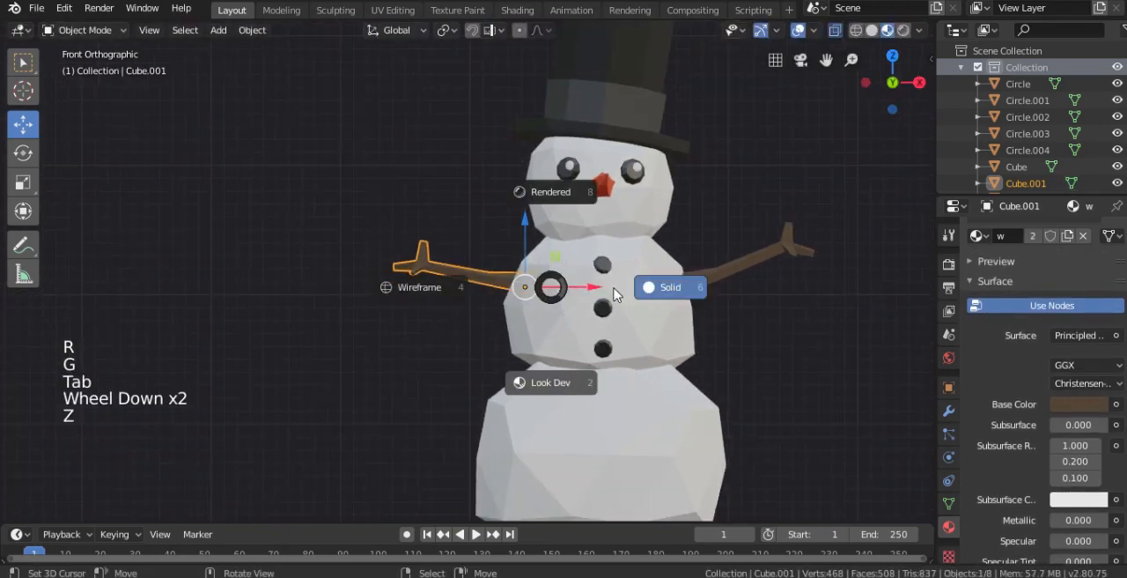
{"action": "scroll", "coordinate": [642, 286], "scroll_direction": "down", "scroll_amount": 2}
{"action": "middle_click_drag", "start_coordinate": [642, 286], "coordinate": [641, 307]}
{"action": "key", "text": "z"}
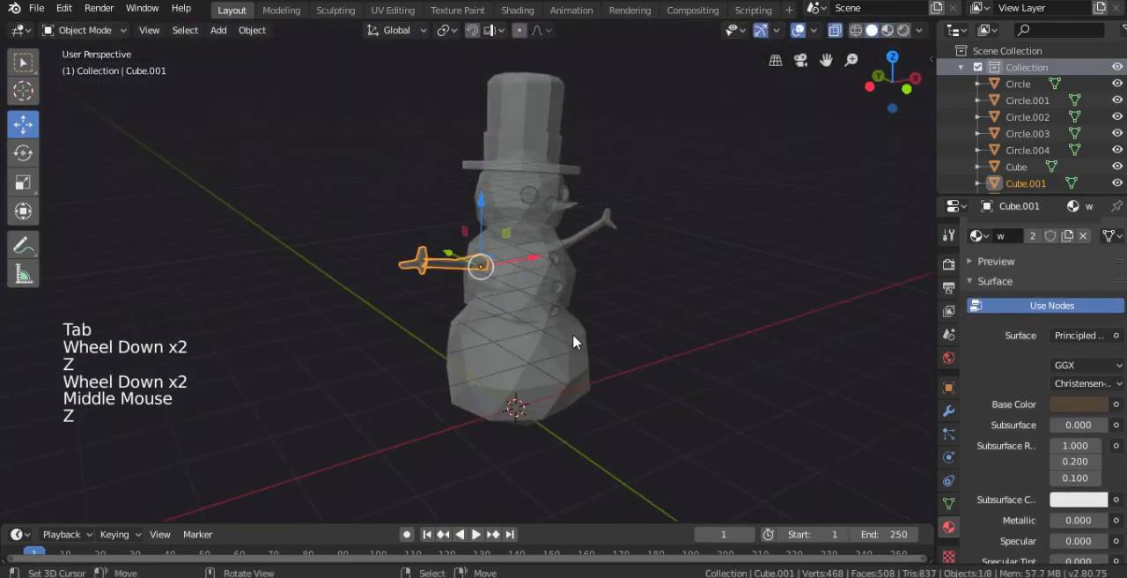
{"action": "middle_click_drag", "start_coordinate": [573, 333], "coordinate": [513, 399]}
{"action": "key", "text": "r"}
{"action": "right_click", "coordinate": [654, 298]}
{"action": "key", "text": "r"}
{"action": "right_click", "coordinate": [681, 323]}
{"action": "key", "text": "z"}
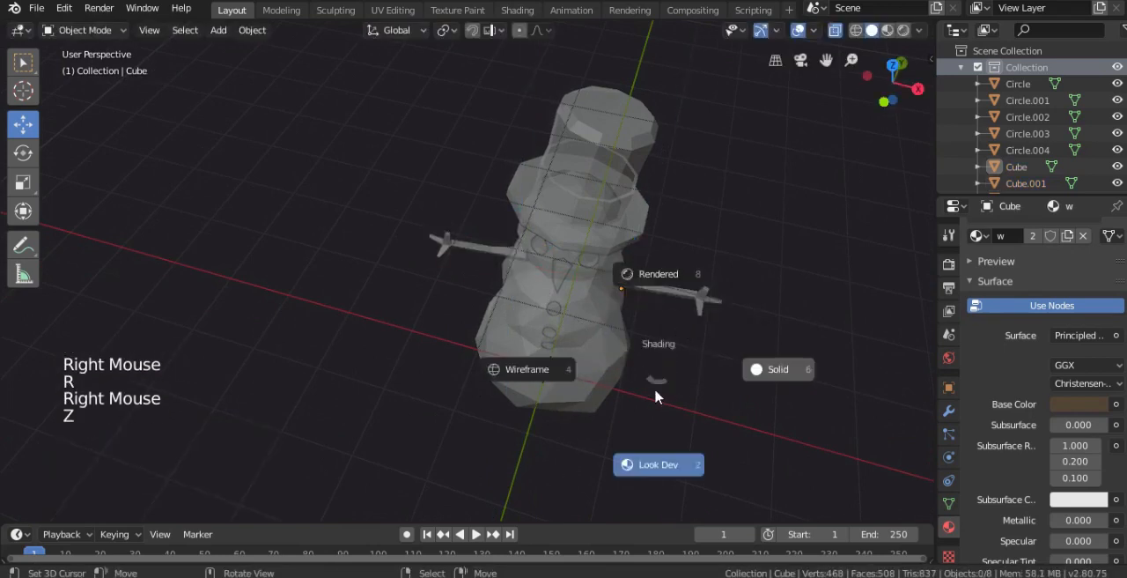
{"action": "left_click", "coordinate": [653, 369]}
- Add a plane at the origin and scale it up into a large ground surface under the snowman
{"action": "middle_click_drag", "start_coordinate": [653, 369], "coordinate": [631, 308]}
{"action": "scroll", "coordinate": [632, 308], "scroll_direction": "down", "scroll_amount": 3}
{"action": "key", "text": "shift+a"}
{"action": "mouse_move", "coordinate": [594, 261]}
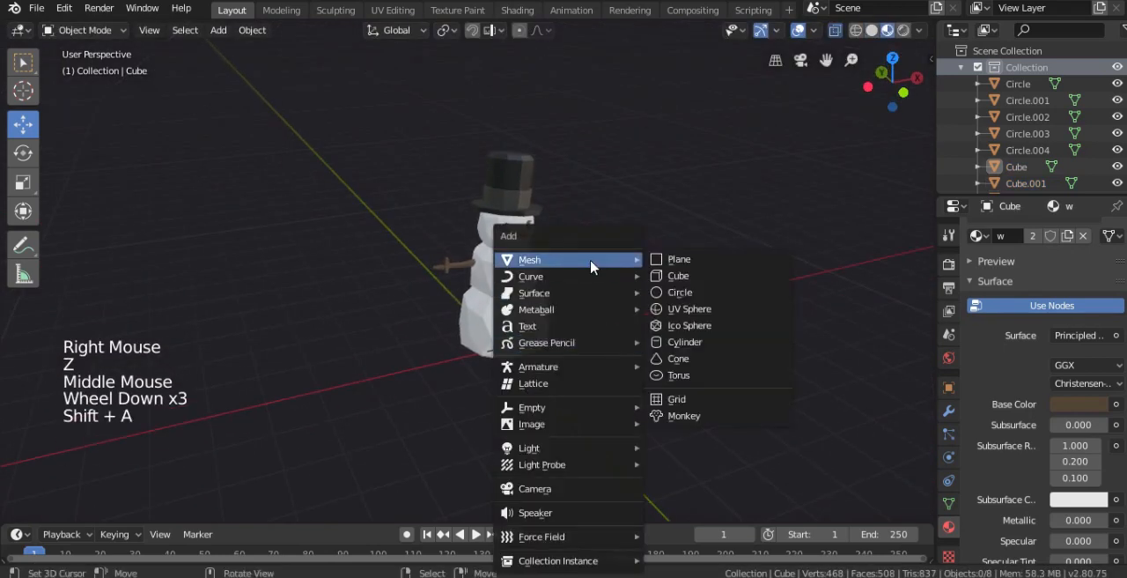
{"action": "left_click", "coordinate": [686, 269]}
{"action": "middle_click_drag", "start_coordinate": [569, 329], "coordinate": [544, 326]}
{"action": "key", "text": "s"}
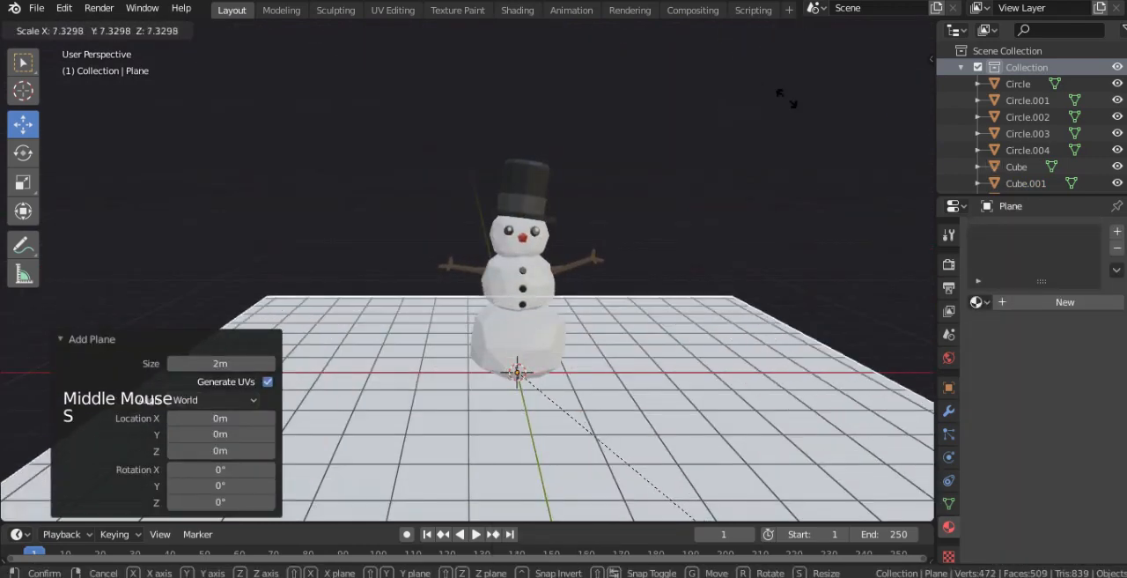
{"action": "key", "text": "Tab"}
{"action": "middle_click_drag", "start_coordinate": [620, 194], "coordinate": [531, 190]}
{"action": "key", "text": "Tab"}
- Adjust the top hat's height along Z so it sits on the head, checking it from the front
{"action": "right_click", "coordinate": [530, 190]}
{"action": "key", "text": "KP_1"}
{"action": "scroll", "coordinate": [540, 198], "scroll_direction": "up", "scroll_amount": 2}
{"action": "left_click_drag", "start_coordinate": [545, 139], "coordinate": [546, 145]}
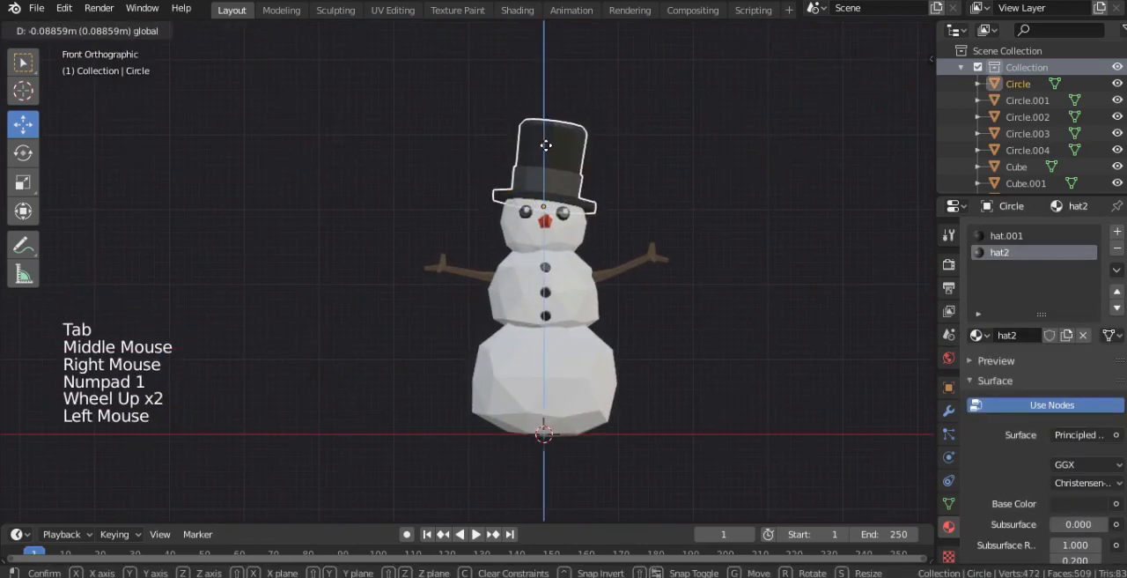
{"action": "right_click", "coordinate": [646, 156]}
{"action": "middle_click_drag", "start_coordinate": [647, 156], "coordinate": [561, 167]}
{"action": "scroll", "coordinate": [561, 167], "scroll_direction": "up", "scroll_amount": 1}
{"action": "right_click", "coordinate": [561, 168]}
{"action": "left_click_drag", "start_coordinate": [527, 155], "coordinate": [527, 144]}
{"action": "key", "text": "KP_1"}
{"action": "right_click", "coordinate": [654, 199]}
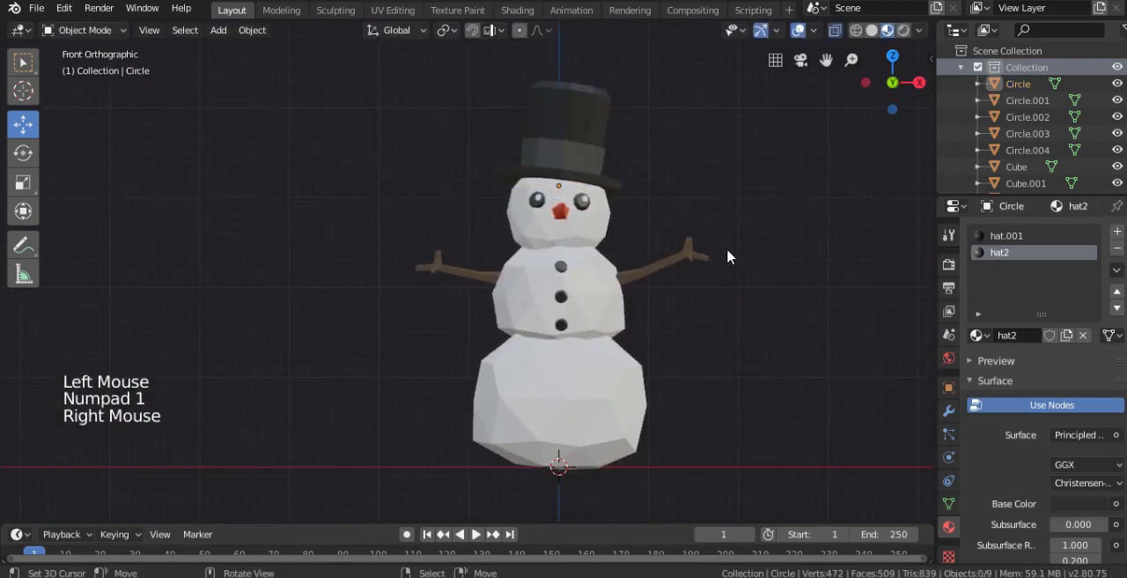
- Add an ico sphere at the origin as the base shape for a rock
{"action": "scroll", "coordinate": [727, 252], "scroll_direction": "down", "scroll_amount": 2}
{"action": "middle_click_drag", "start_coordinate": [727, 253], "coordinate": [713, 352]}
{"action": "key", "text": "KP_1"}
{"action": "key", "text": "shift+a"}
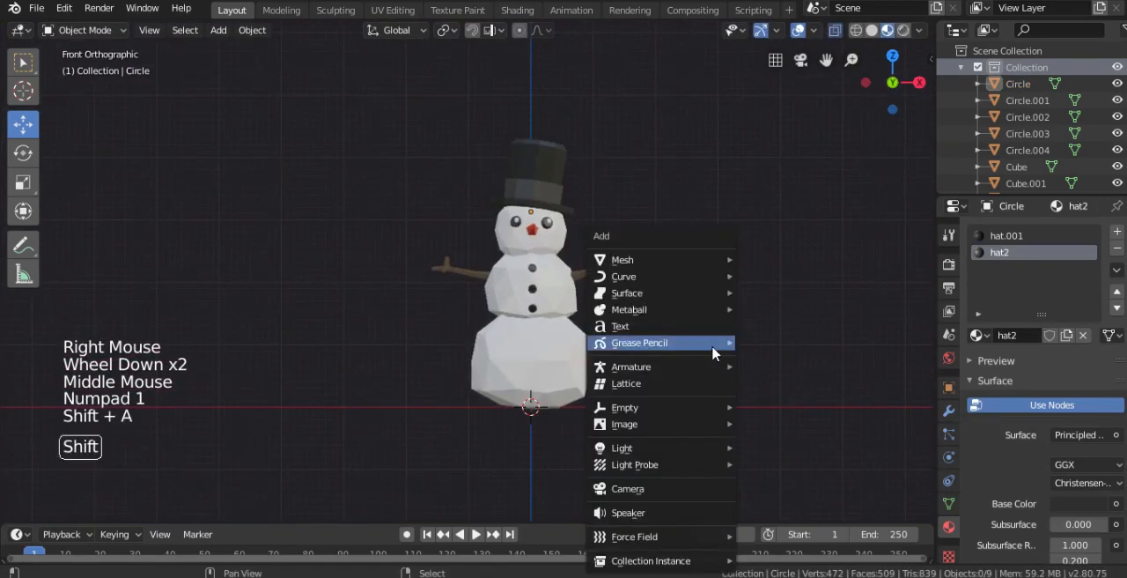
{"action": "mouse_move", "coordinate": [665, 265]}
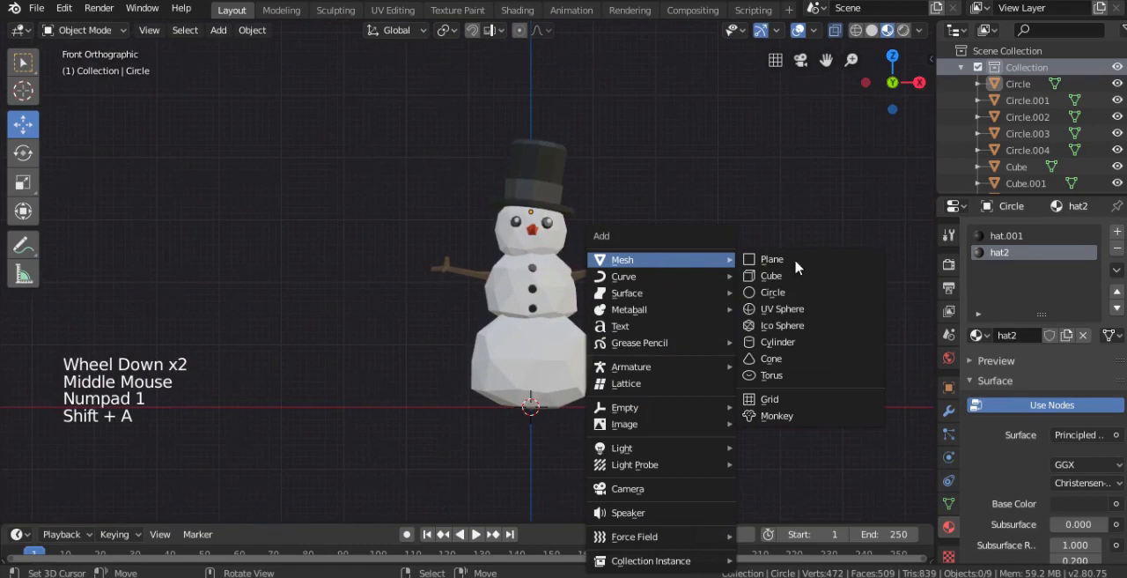
{"action": "left_click", "coordinate": [782, 325]}
{"action": "middle_click_drag", "start_coordinate": [727, 314], "coordinate": [608, 370]}
{"action": "scroll", "coordinate": [608, 370], "scroll_direction": "up", "scroll_amount": 2}
{"action": "middle_click_drag", "start_coordinate": [581, 282], "coordinate": [566, 311], "text": "shift"}
- Move the ico sphere object about 2.22 m along X and 0.68 m up, beside the snowman
{"action": "key", "text": "Tab"}
{"action": "key", "text": "g"}
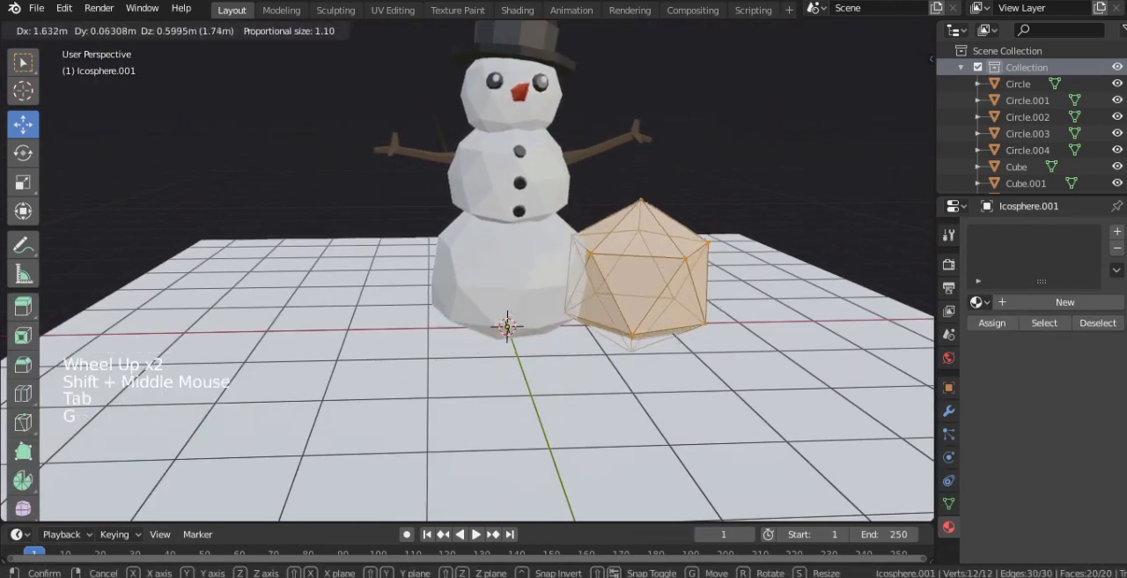
{"action": "key", "text": "Tab"}
{"action": "key", "text": "g"}
{"action": "left_click", "coordinate": [744, 291]}
- Rotate the ico sphere's mesh freely by trackball in solid X-ray view and scale it to 0.790
{"action": "key", "text": "z"}
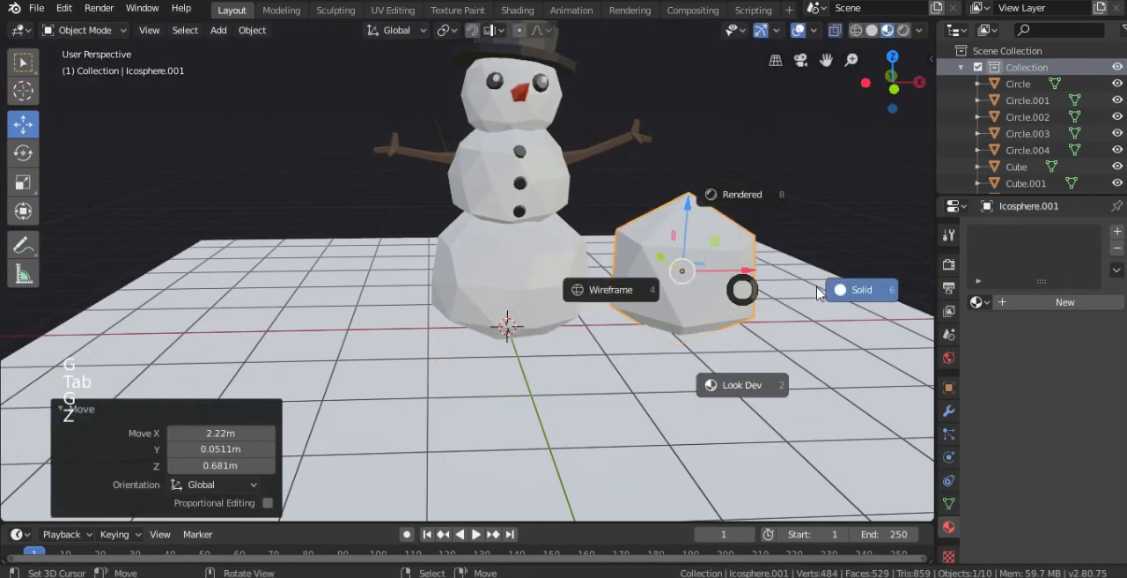
{"action": "left_click", "coordinate": [819, 294]}
{"action": "middle_click_drag", "start_coordinate": [720, 314], "coordinate": [630, 304], "text": "shift"}
{"action": "key", "text": "Tab"}
{"action": "key", "text": "r"}
{"action": "left_click", "coordinate": [734, 233]}
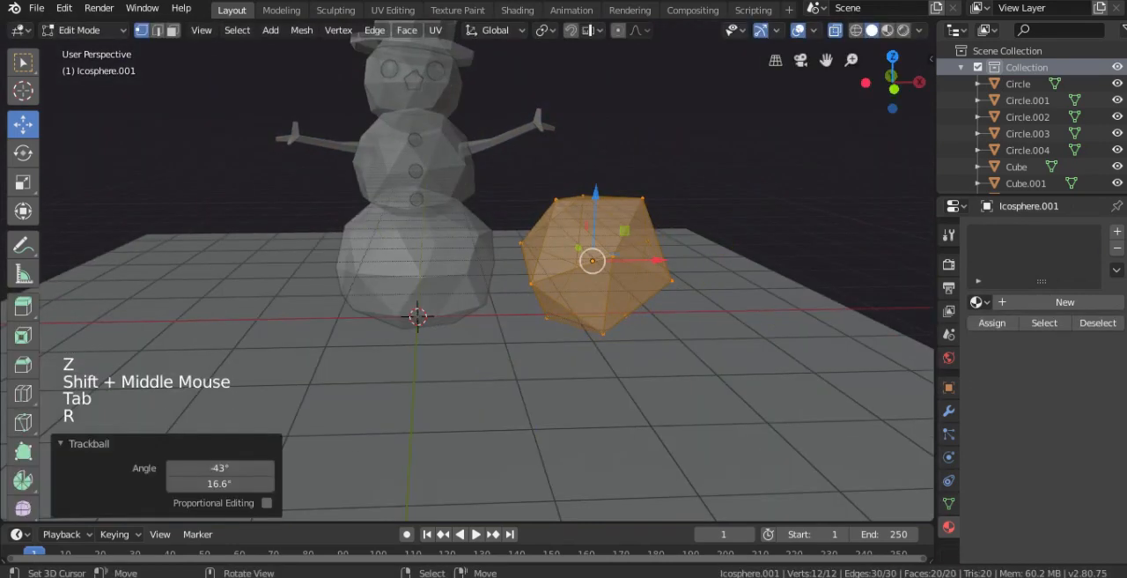
{"action": "key", "text": "s"}
{"action": "left_click", "coordinate": [725, 279]}
- Lower the ico sphere object in front view until it rests on the ground line
{"action": "key", "text": "KP_1"}
{"action": "key", "text": "g"}
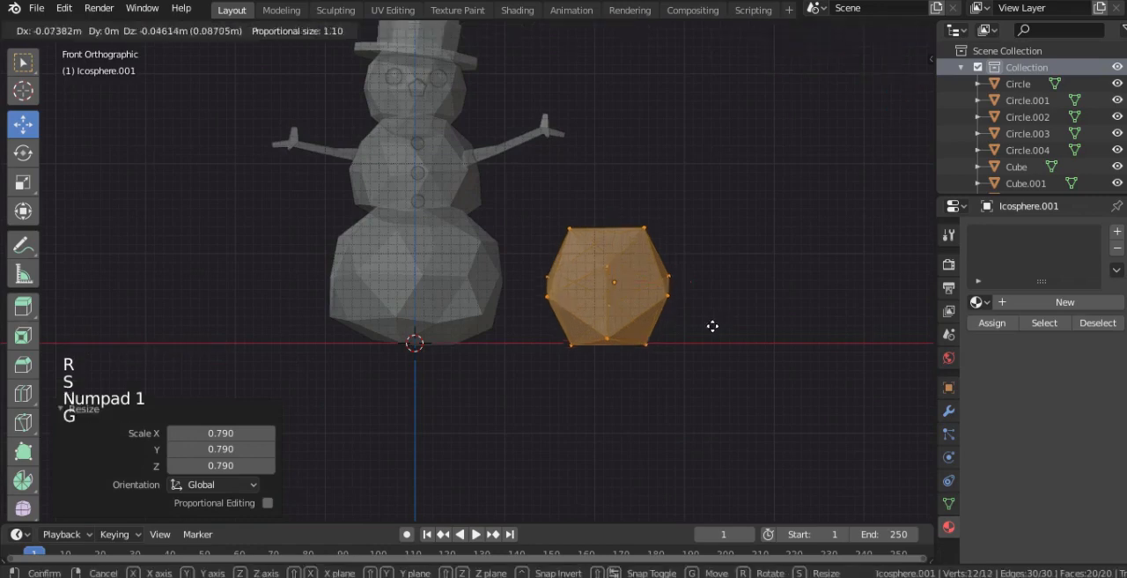
{"action": "key", "text": "Tab"}
{"action": "key", "text": "g"}
{"action": "left_click", "coordinate": [697, 335]}
- Turn off X-ray and move the ico sphere back 1.6 m along Y
{"action": "key", "text": "alt+z"}
{"action": "middle_click_drag", "start_coordinate": [697, 336], "coordinate": [564, 335]}
{"action": "left_click_drag", "start_coordinate": [644, 297], "coordinate": [709, 233]}
{"action": "key", "text": "KP_1"}
{"action": "middle_click_drag", "start_coordinate": [696, 264], "coordinate": [637, 322]}
{"action": "key", "text": "shift+d"}
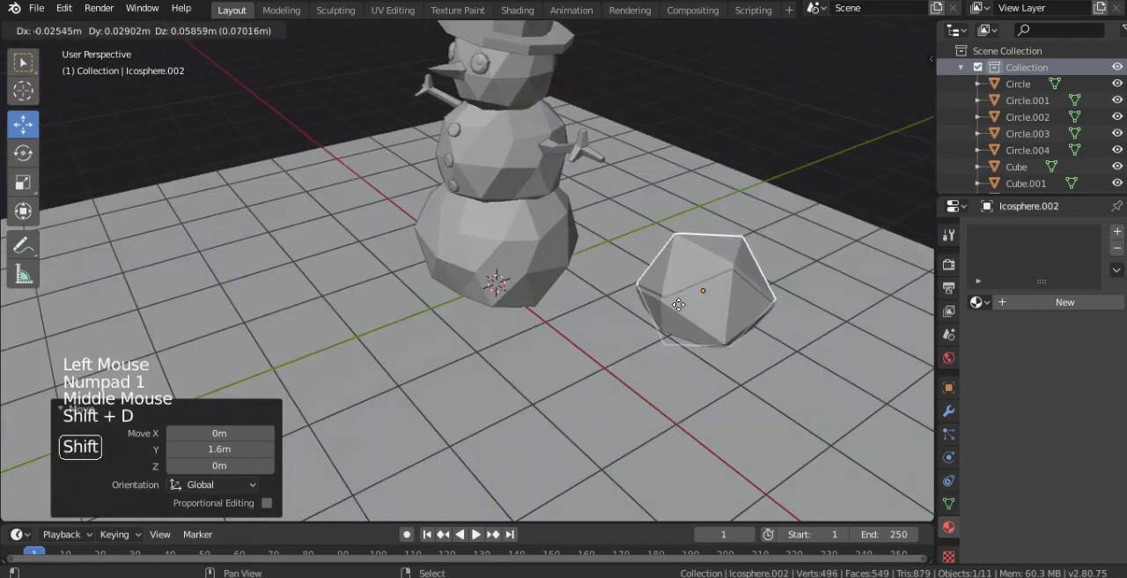
{"action": "key", "text": "Escape"}
{"action": "key", "text": "x"}
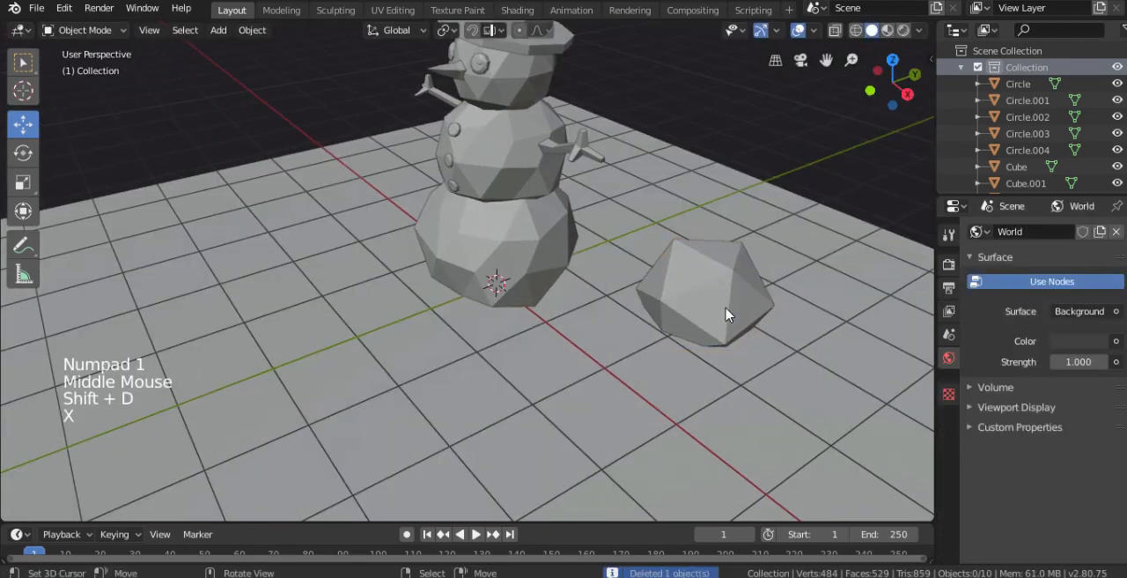
- Duplicate the ico sphere's mesh in Edit Mode, offset the copy beside the original and scale it down to about 0.78
{"action": "right_click", "coordinate": [726, 314]}
{"action": "key", "text": "Tab"}
{"action": "key", "text": "shift+d"}
{"action": "left_click", "coordinate": [819, 317]}
{"action": "key", "text": "s"}
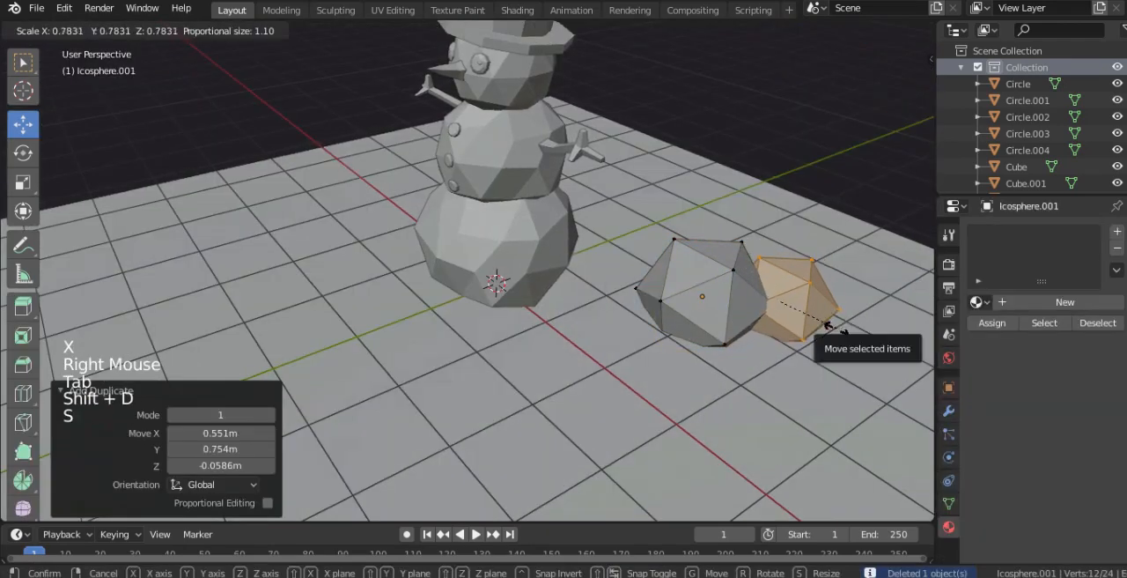
{"action": "left_click", "coordinate": [838, 330]}
- Randomize all vertices of the two-piece rock by 0.49 m and return to Object Mode
{"action": "key", "text": "a"}
{"action": "key", "text": "w"}
{"action": "left_click", "coordinate": [779, 328]}
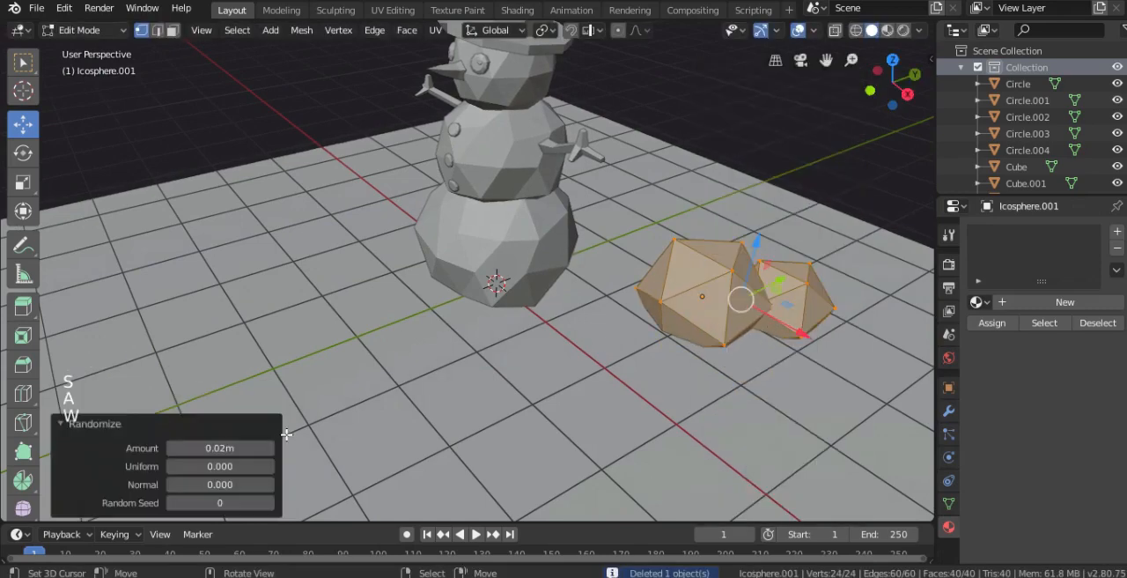
{"action": "left_click_drag", "start_coordinate": [220, 447], "coordinate": [269, 448]}
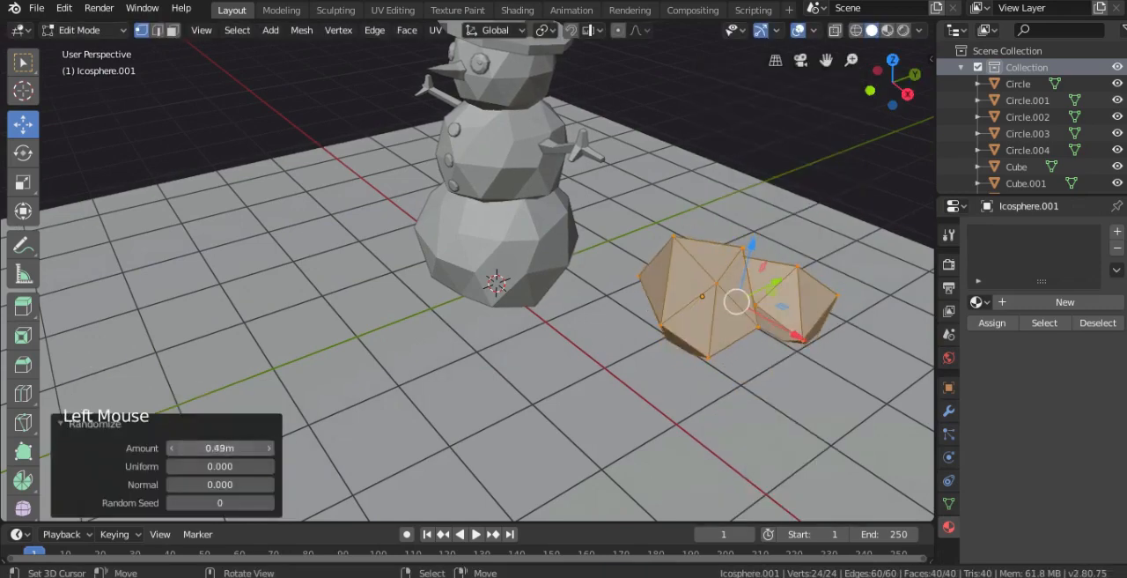
{"action": "key", "text": "Tab"}
- Rotate the rock object and reposition it on the ground plane beside the snowman
{"action": "middle_click_drag", "start_coordinate": [521, 327], "coordinate": [745, 246]}
{"action": "scroll", "coordinate": [726, 279], "scroll_direction": "up", "scroll_amount": 2}
{"action": "key", "text": "r"}
{"action": "left_click", "coordinate": [737, 299]}
{"action": "key", "text": "g"}
{"action": "left_click", "coordinate": [745, 307]}
- Scale down the rock's whole mesh in Edit Mode, lower it into the ground and return to Object Mode
{"action": "key", "text": "Tab"}
{"action": "key", "text": "s"}
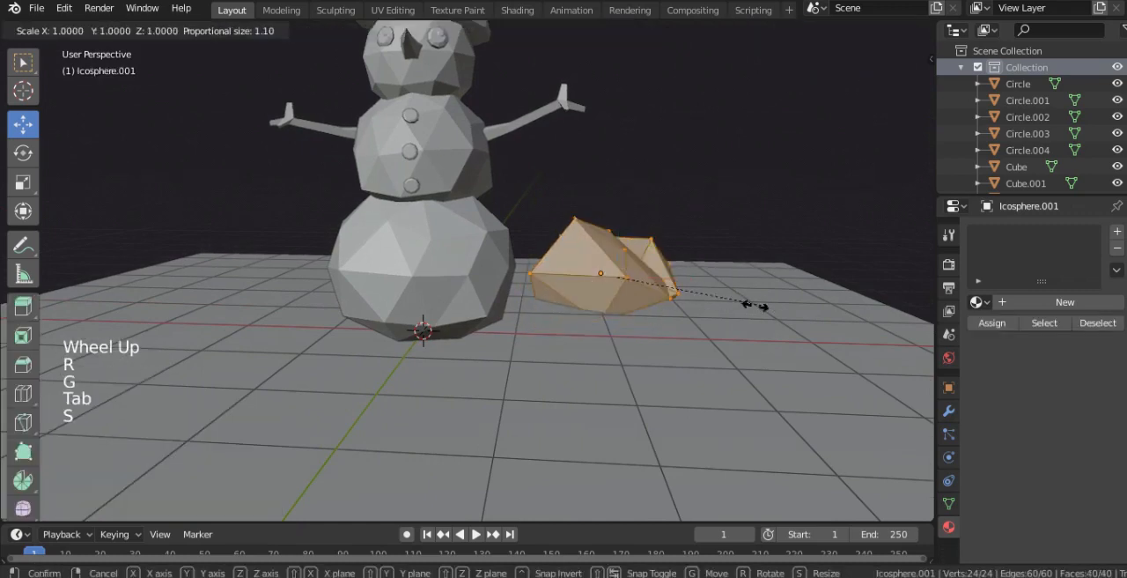
{"action": "left_click", "coordinate": [712, 305]}
{"action": "key", "text": "g"}
{"action": "left_click", "coordinate": [715, 319]}
{"action": "key", "text": "Tab"}
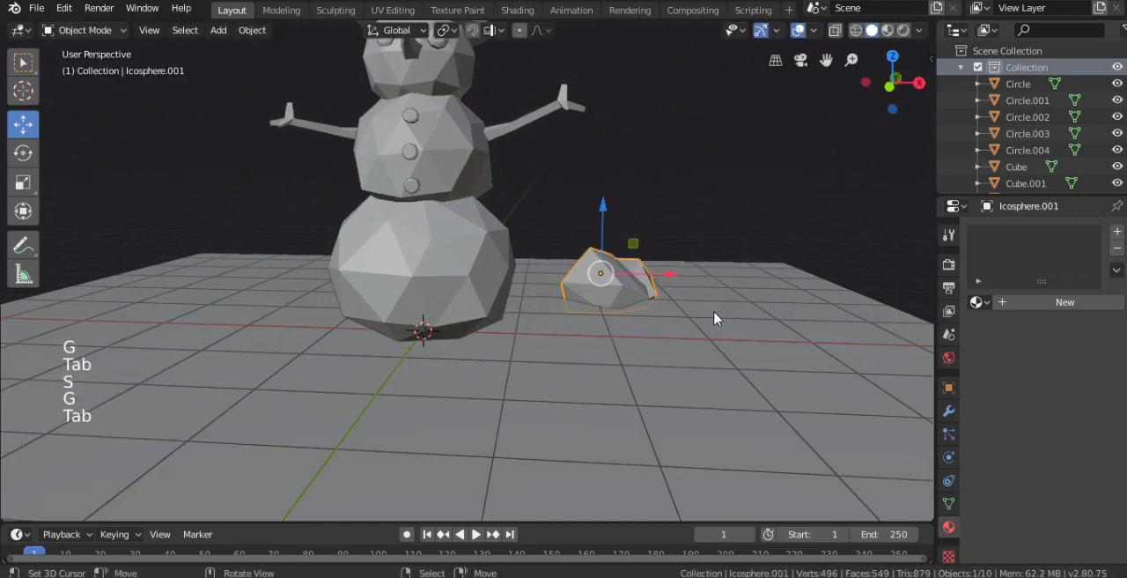
- Duplicate the rock in top view, place the copy on the snowman's opposite side and rotate it
{"action": "scroll", "coordinate": [707, 315], "scroll_direction": "down", "scroll_amount": 4}
{"action": "middle_click_drag", "start_coordinate": [707, 315], "coordinate": [514, 331]}
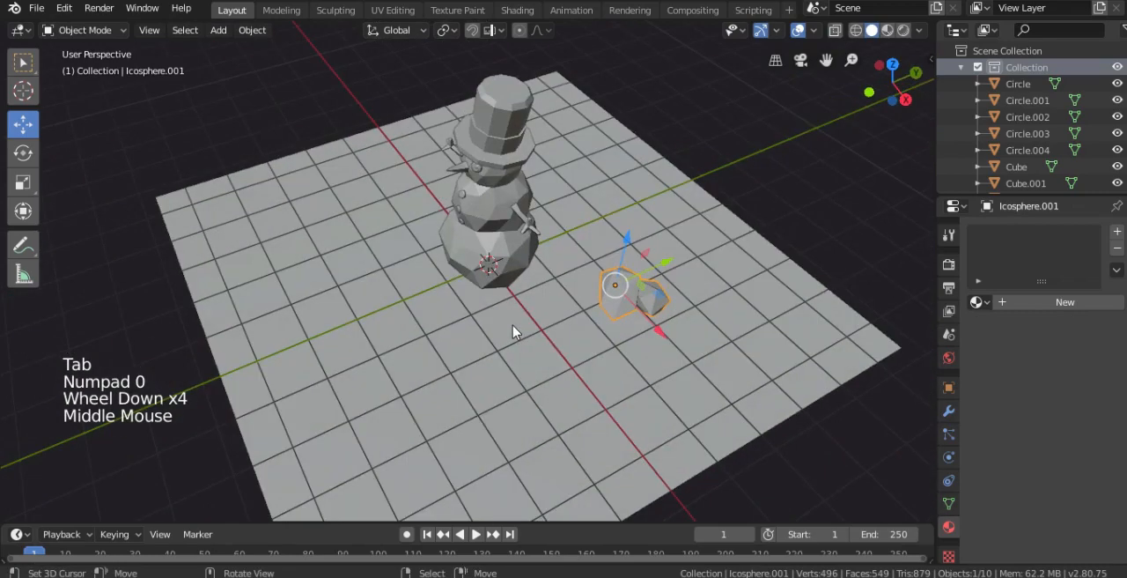
{"action": "key", "text": "KP_7"}
{"action": "key", "text": "shift+d"}
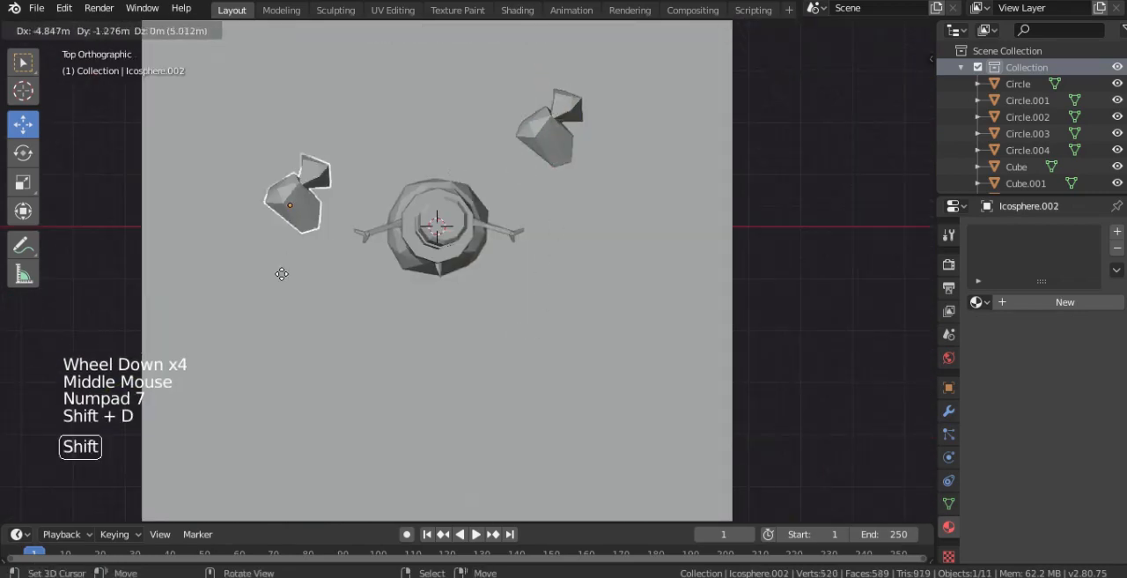
{"action": "left_click", "coordinate": [322, 171]}
{"action": "key", "text": "r"}
{"action": "left_click", "coordinate": [305, 183]}
- Try randomizing the duplicate rock's vertices by 0.49 m and undo the change
{"action": "key", "text": "Tab"}
{"action": "middle_click_drag", "start_coordinate": [305, 184], "coordinate": [440, 211]}
{"action": "scroll", "coordinate": [463, 179], "scroll_direction": "up", "scroll_amount": 2}
{"action": "key", "text": "Tab"}
{"action": "key", "text": "Tab"}
{"action": "key", "text": "w"}
{"action": "left_click", "coordinate": [423, 332]}
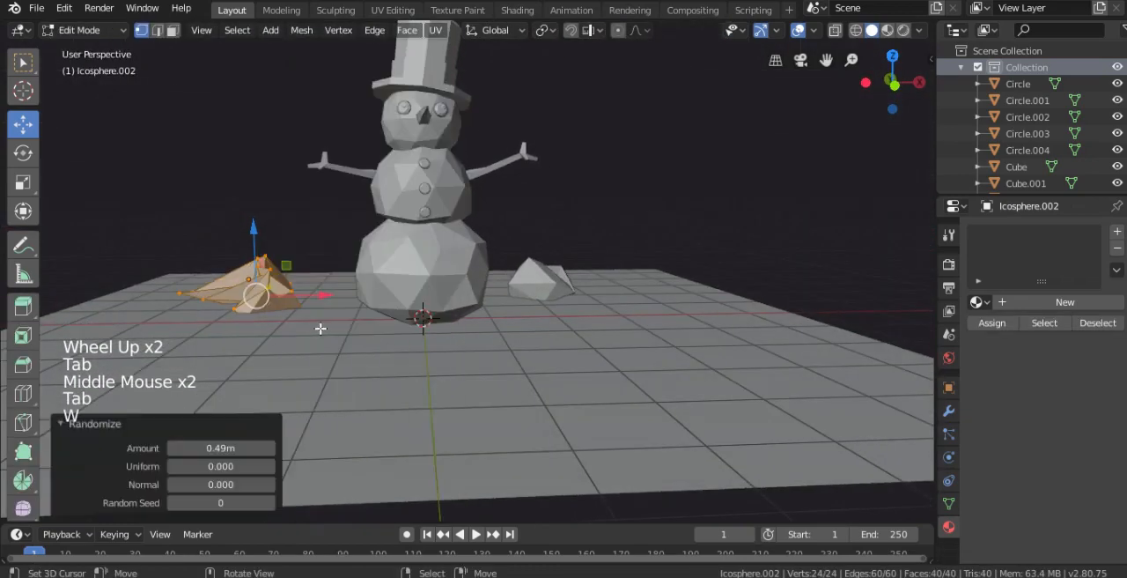
{"action": "scroll", "coordinate": [330, 321], "scroll_direction": "up", "scroll_amount": 1}
{"action": "key", "text": "w"}
{"action": "key", "text": "ctrl+z"}
{"action": "key", "text": "ctrl+z"}
{"action": "key", "text": "ctrl+z"}
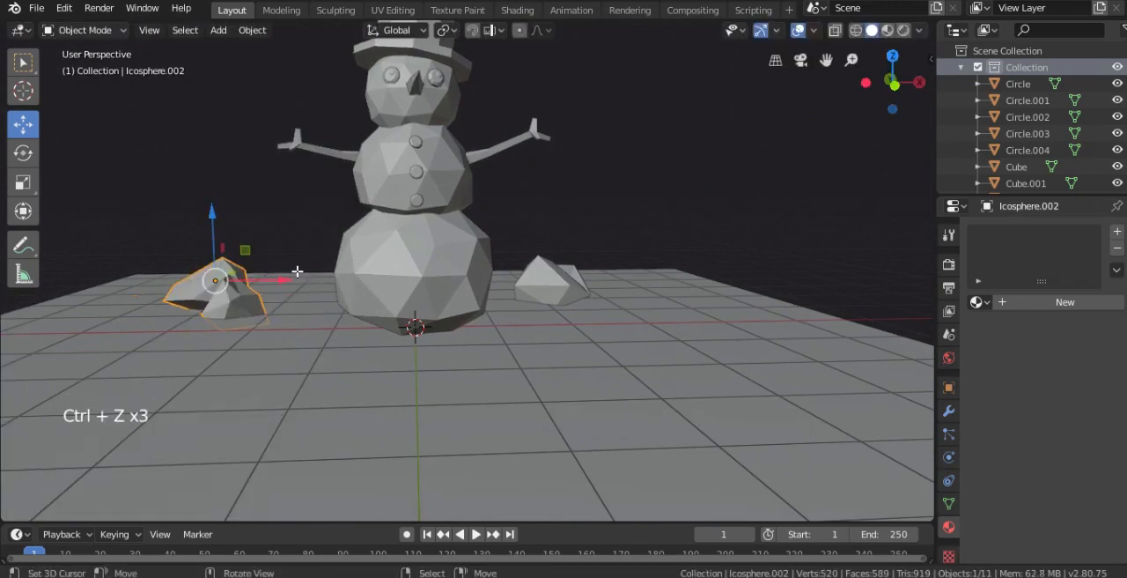
- Reshape the duplicate rock's vertices in Edit Mode, then scale and reposition one of its linked pieces
{"action": "key", "text": "Tab"}
{"action": "key", "text": "w"}
{"action": "left_click", "coordinate": [280, 293]}
{"action": "middle_click_drag", "start_coordinate": [239, 302], "coordinate": [355, 297]}
{"action": "right_click", "coordinate": [348, 297]}
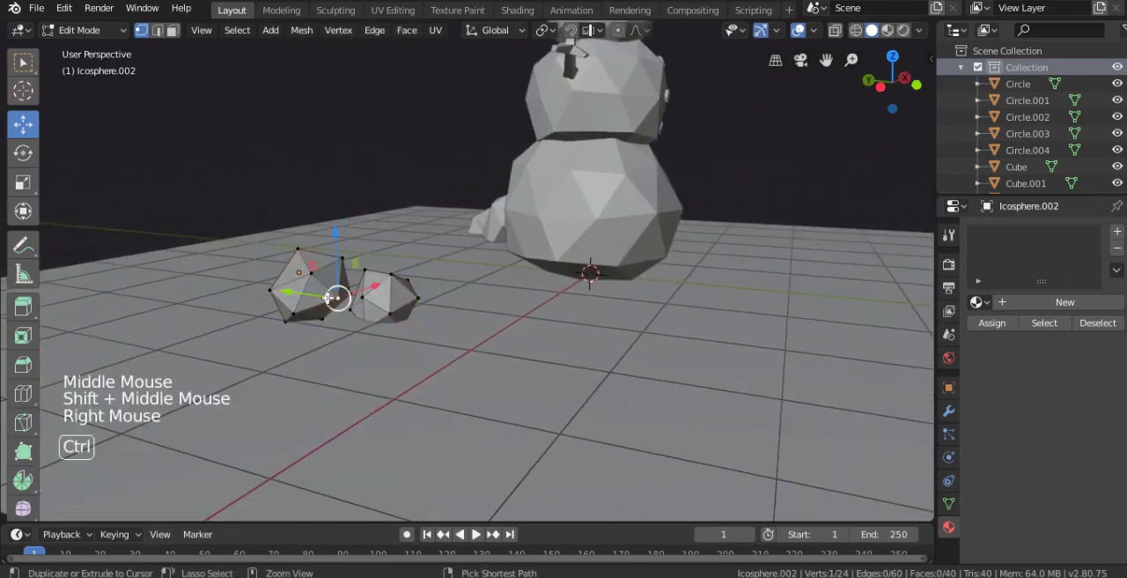
{"action": "key", "text": "ctrl+l"}
{"action": "key", "text": "s"}
{"action": "left_click", "coordinate": [453, 352]}
{"action": "key", "text": "g"}
{"action": "left_click", "coordinate": [491, 314]}
{"action": "key", "text": "Tab"}
- Return to Object Mode, add a new icosphere and move it about -10.3 m along Y, clear of the ground plane
{"action": "middle_click_drag", "start_coordinate": [490, 314], "coordinate": [564, 327]}
{"action": "scroll", "coordinate": [443, 258], "scroll_direction": "down", "scroll_amount": 4}
{"action": "right_click", "coordinate": [564, 327]}
{"action": "scroll", "coordinate": [519, 305], "scroll_direction": "down", "scroll_amount": 3}
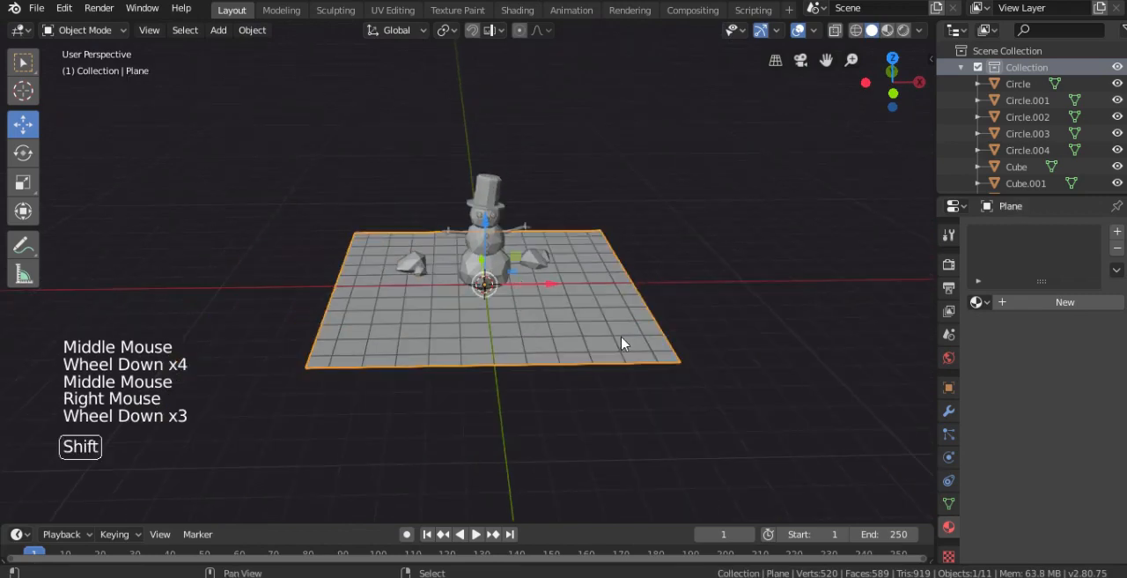
{"action": "key", "text": "shift+a"}
{"action": "mouse_move", "coordinate": [558, 261]}
{"action": "left_click", "coordinate": [682, 328]}
{"action": "middle_click_drag", "start_coordinate": [502, 302], "coordinate": [585, 298]}
{"action": "left_click_drag", "start_coordinate": [471, 267], "coordinate": [836, 370]}
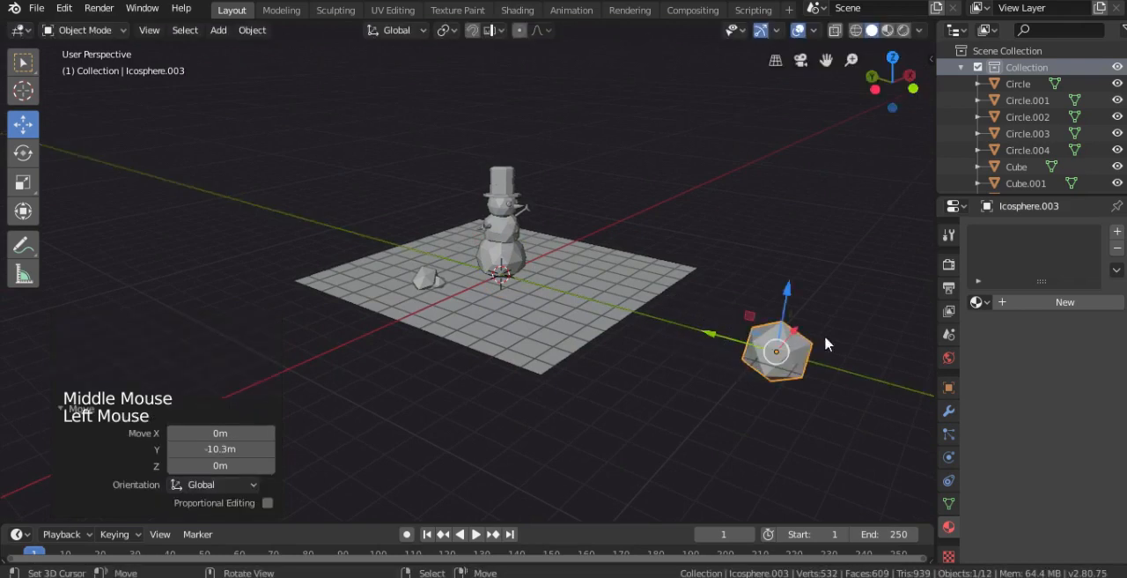
- Open the new icosphere's object name for editing in its object properties
{"action": "left_click", "coordinate": [949, 388]}
{"action": "left_click", "coordinate": [1040, 230]}
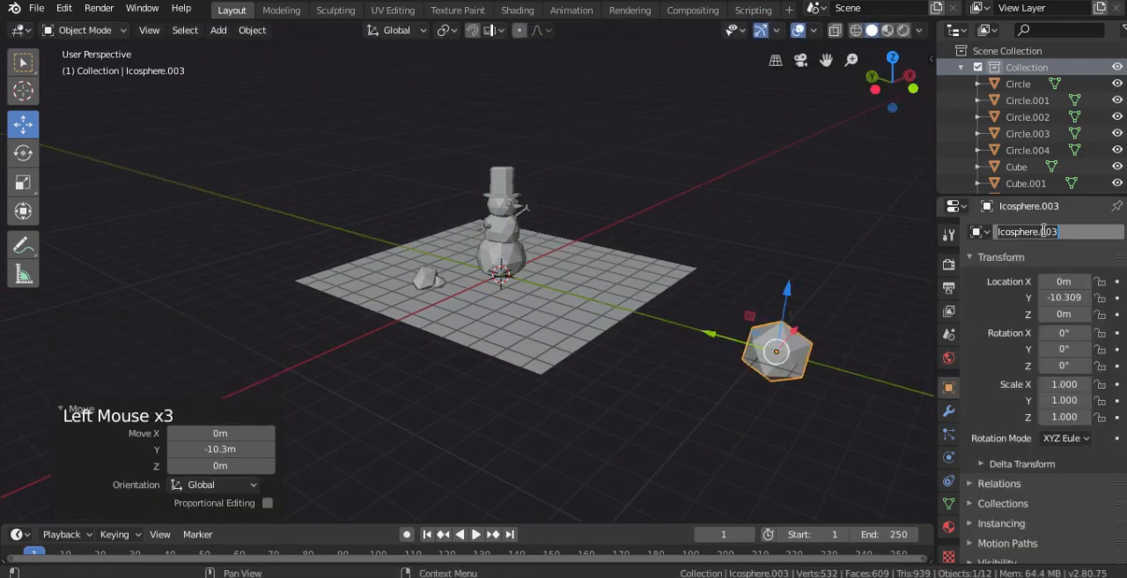
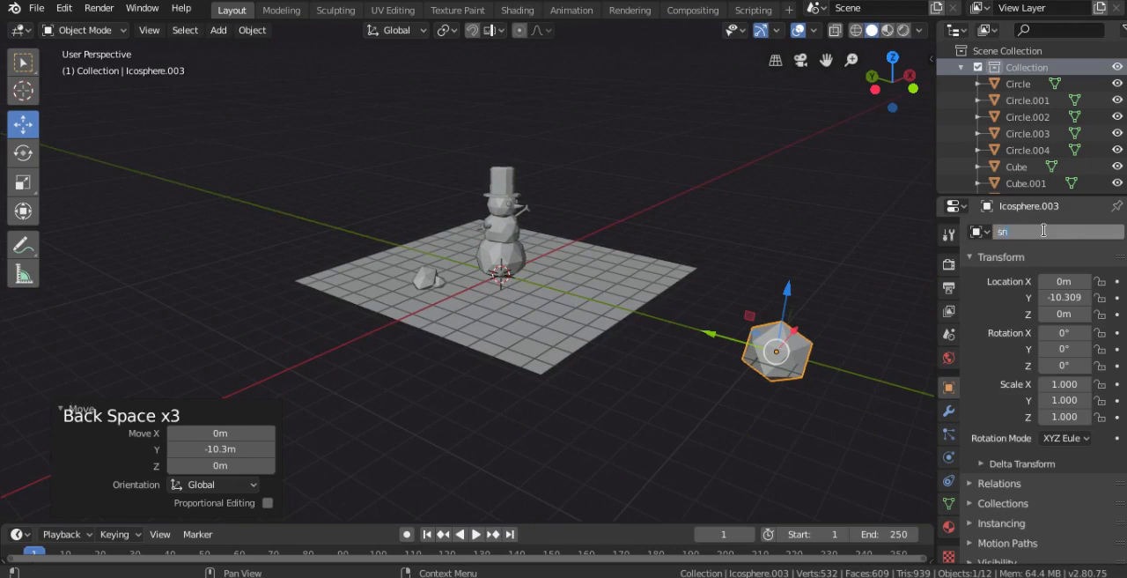
- Name the new icosphere snow
{"action": "key", "text": "Return"}
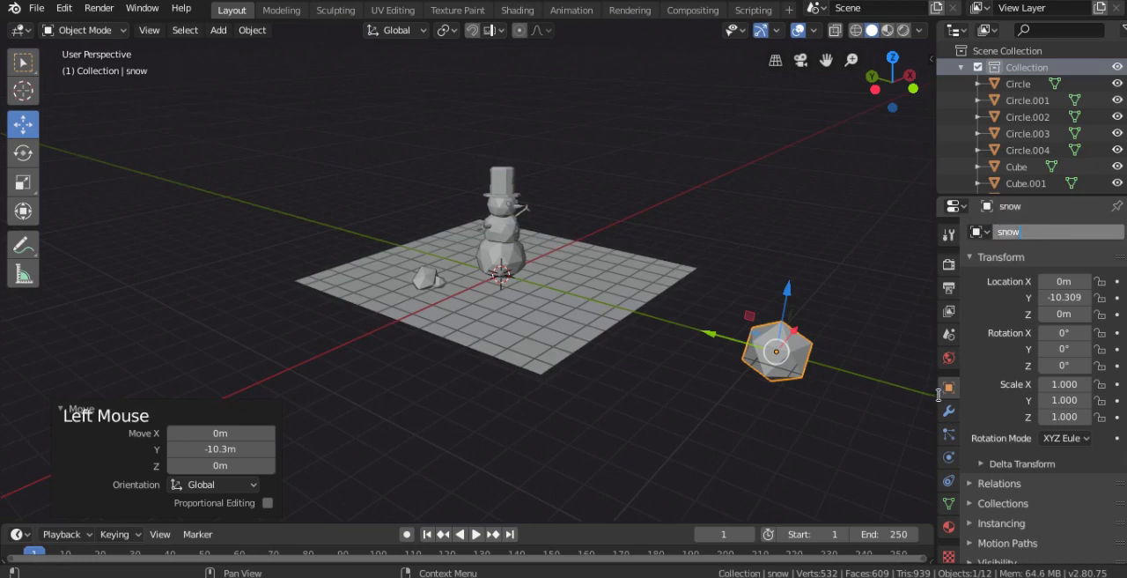
- Duplicate the ground plane and raise the copy high above the snowman's hat
{"action": "right_click", "coordinate": [588, 305]}
{"action": "key", "text": "shift+d"}
{"action": "left_click_drag", "start_coordinate": [502, 220], "coordinate": [513, 54], "text": "ctrl"}
{"action": "scroll", "coordinate": [513, 54], "scroll_direction": "down", "scroll_amount": 2}
{"action": "middle_click_drag", "start_coordinate": [513, 54], "coordinate": [507, 108]}
{"action": "left_click_drag", "start_coordinate": [507, 107], "coordinate": [490, 54]}
{"action": "middle_click_drag", "start_coordinate": [932, 338], "coordinate": [916, 357]}
- Give the snow icosphere a new material named snowemitt with a white Emission surface
{"action": "left_click", "coordinate": [950, 527]}
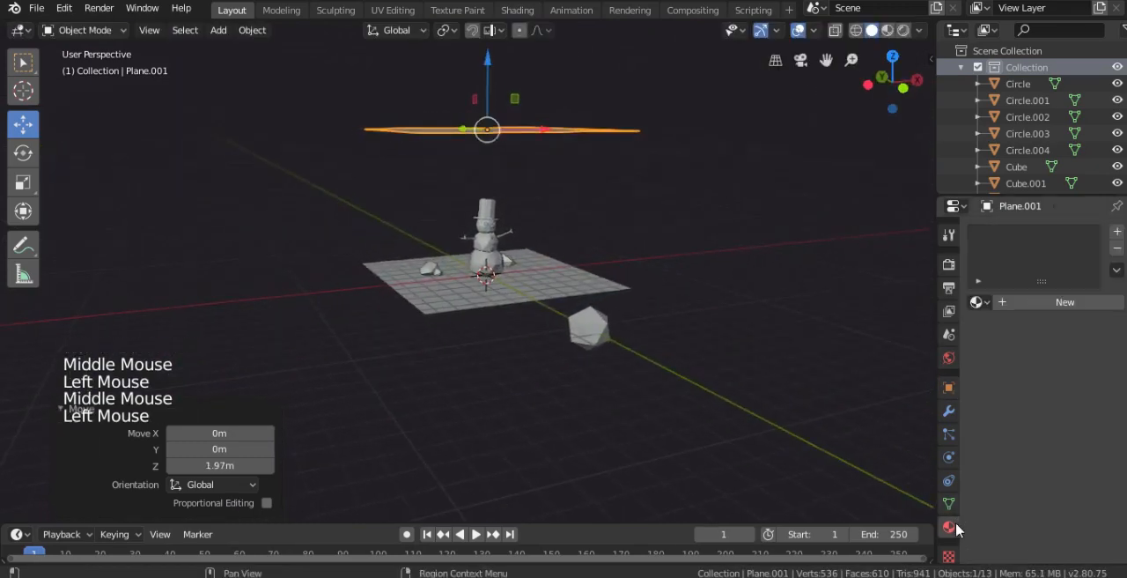
{"action": "right_click", "coordinate": [587, 331]}
{"action": "left_click", "coordinate": [1013, 303]}
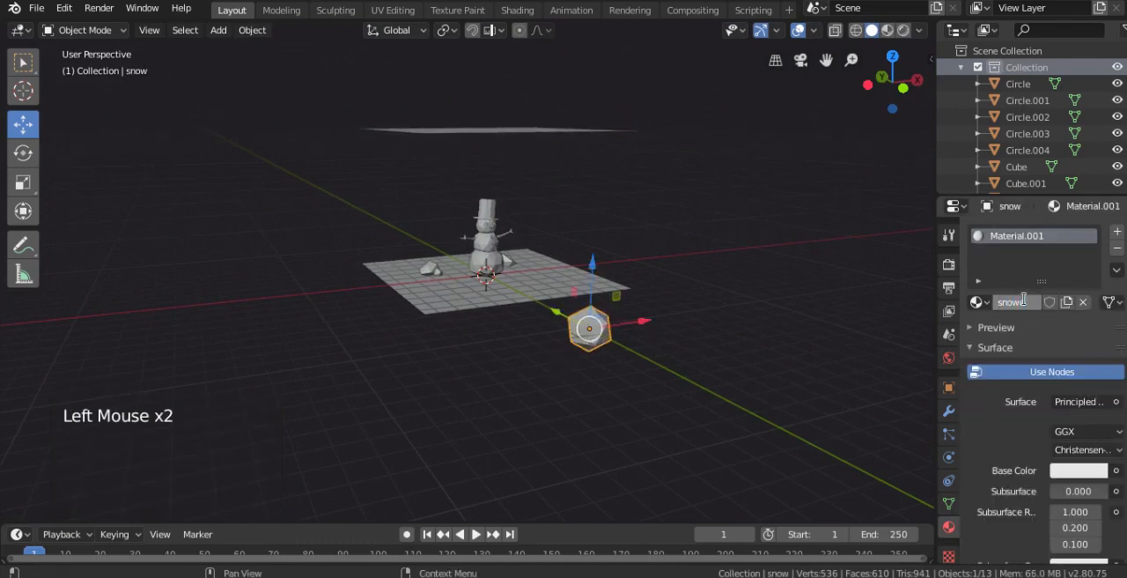
{"action": "left_click", "coordinate": [1117, 407]}
{"action": "left_click", "coordinate": [921, 71]}
{"action": "left_click", "coordinate": [1082, 432]}
- Preview the emissive icosphere in Rendered shading and return to Solid shading
{"action": "key", "text": "z"}
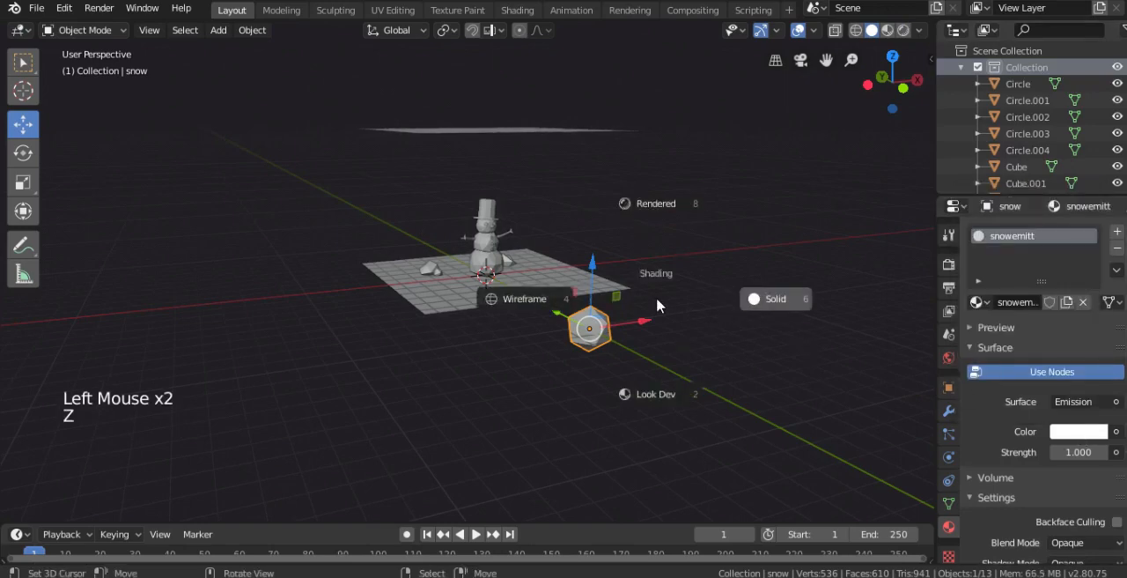
{"action": "left_click", "coordinate": [652, 216]}
{"action": "scroll", "coordinate": [607, 263], "scroll_direction": "up", "scroll_amount": 1}
{"action": "key", "text": "z"}
{"action": "left_click", "coordinate": [751, 243]}
{"action": "scroll", "coordinate": [584, 257], "scroll_direction": "down", "scroll_amount": 2}
{"action": "middle_click_drag", "start_coordinate": [584, 235], "coordinate": [610, 238]}
- Add a new particle system to the raised plane above the snowman
{"action": "right_click", "coordinate": [556, 164]}
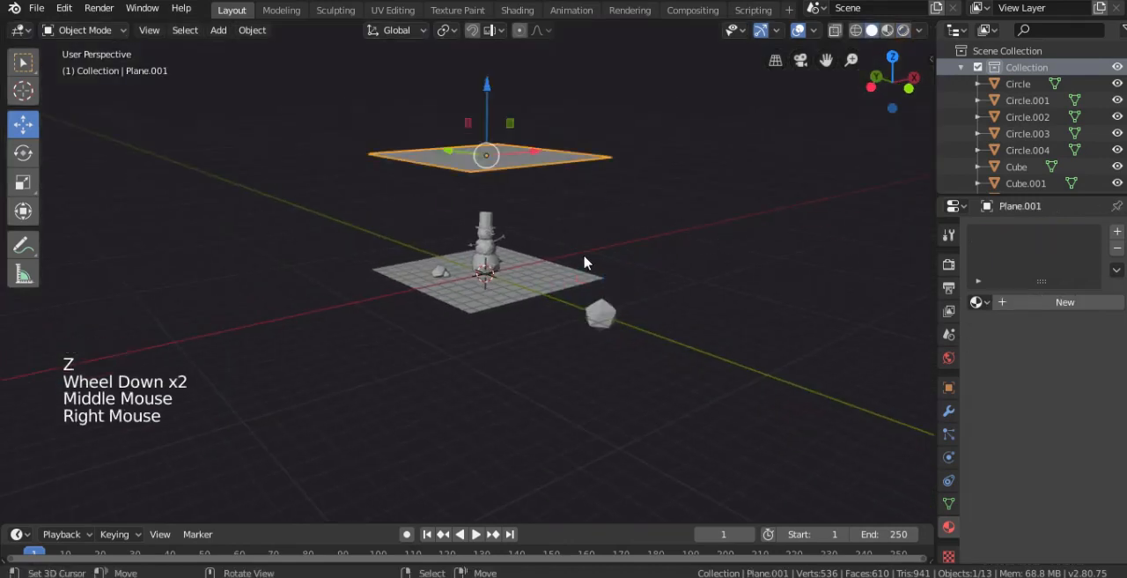
{"action": "left_click", "coordinate": [951, 433]}
{"action": "left_click", "coordinate": [1118, 232]}
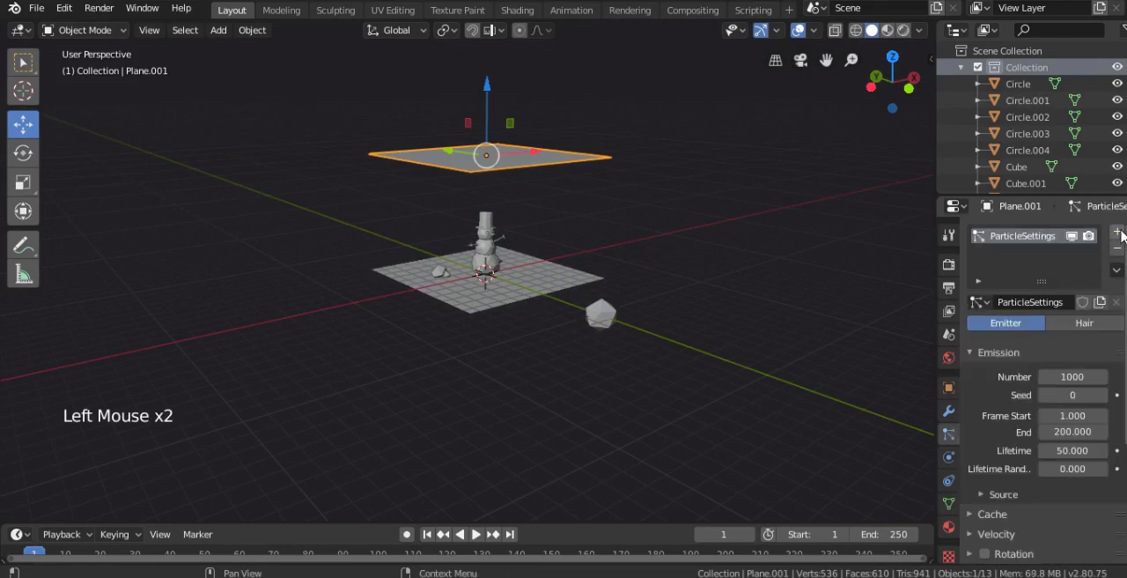
- Render the plane's particles as Object, using snow as the instance object
{"action": "scroll", "coordinate": [1050, 382], "scroll_direction": "down", "scroll_amount": 8}
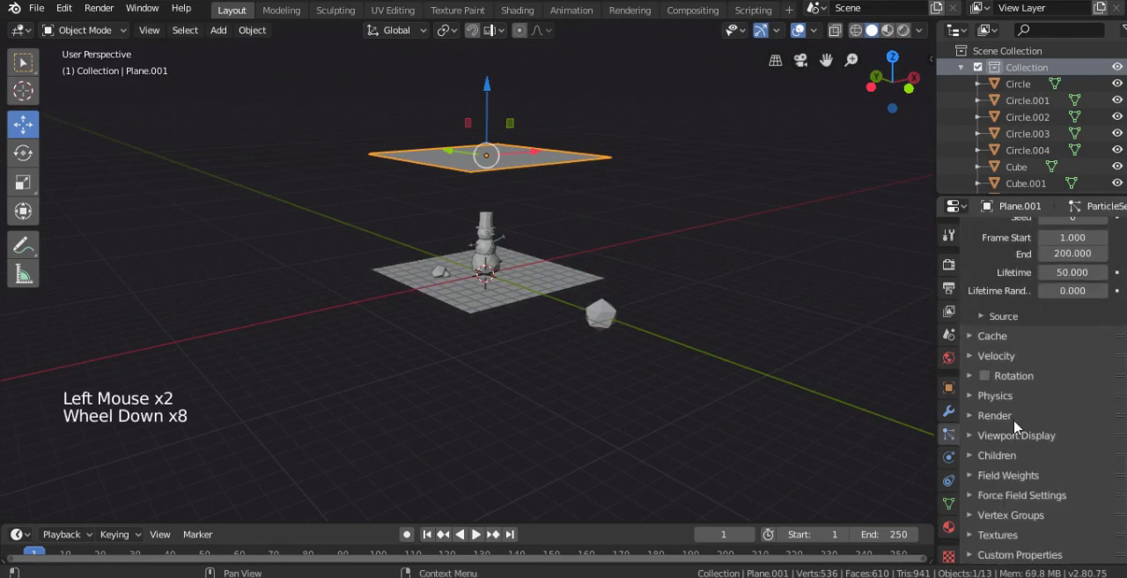
{"action": "left_click", "coordinate": [996, 416]}
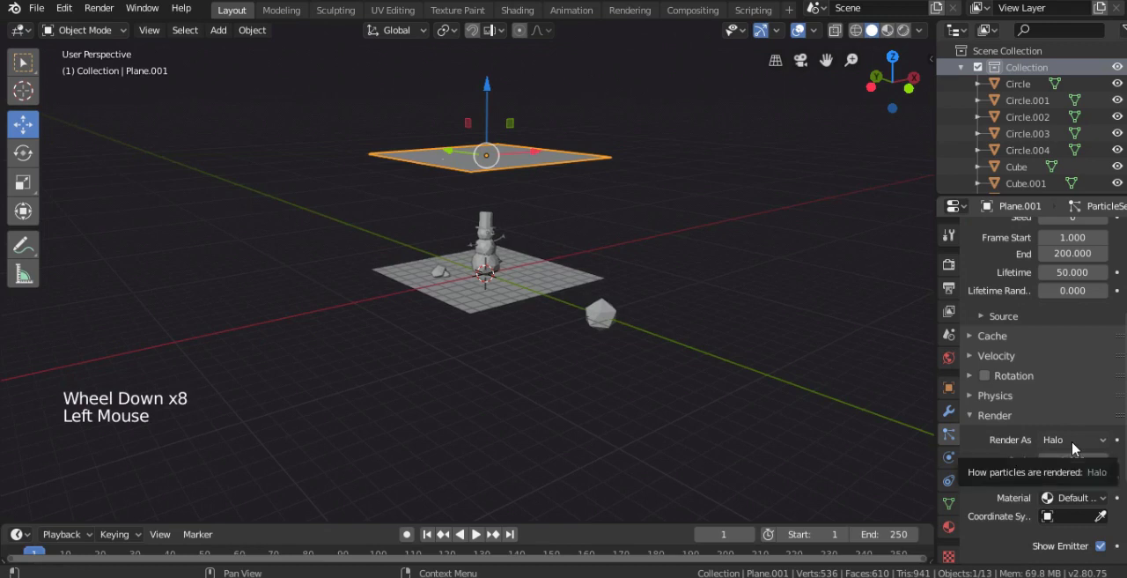
{"action": "left_click", "coordinate": [1072, 443]}
{"action": "left_click", "coordinate": [1026, 350]}
{"action": "scroll", "coordinate": [1056, 400], "scroll_direction": "down", "scroll_amount": 3}
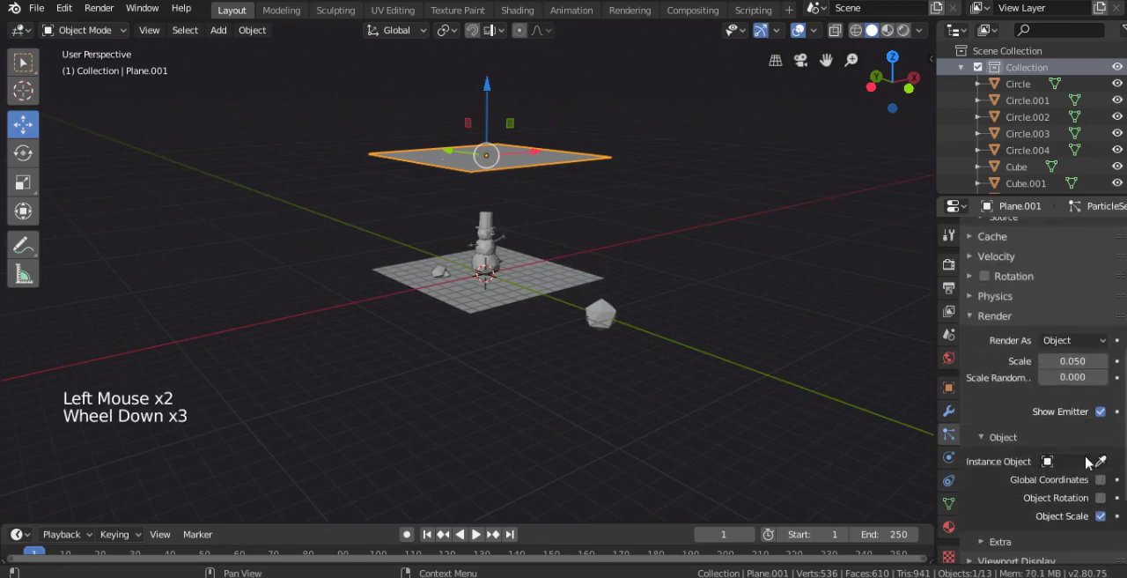
{"action": "left_click", "coordinate": [1074, 463]}
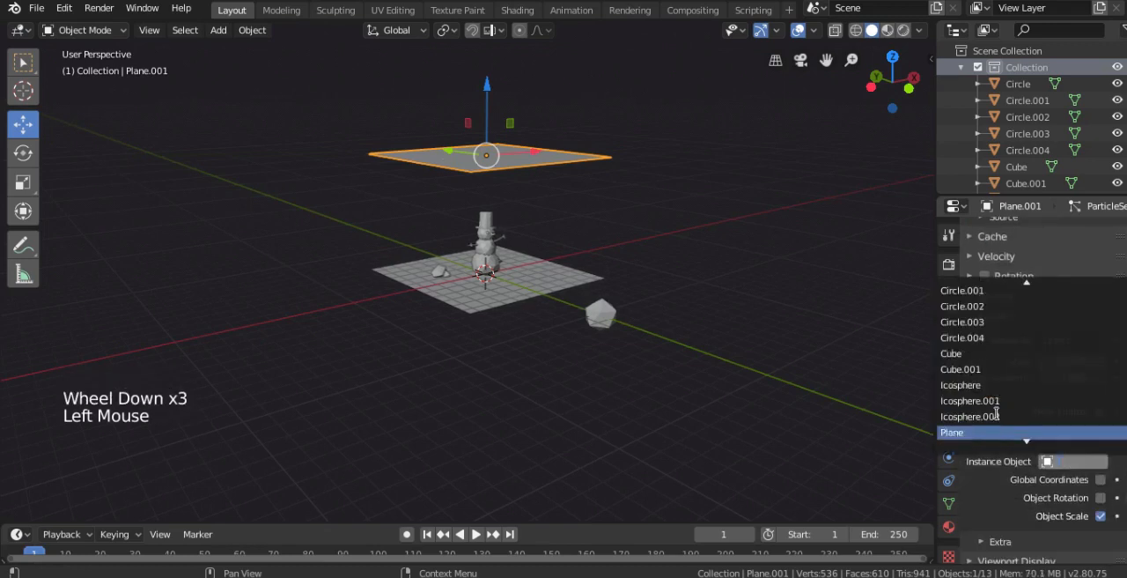
{"action": "left_click", "coordinate": [978, 433]}
{"action": "scroll", "coordinate": [1078, 475], "scroll_direction": "down", "scroll_amount": 7}
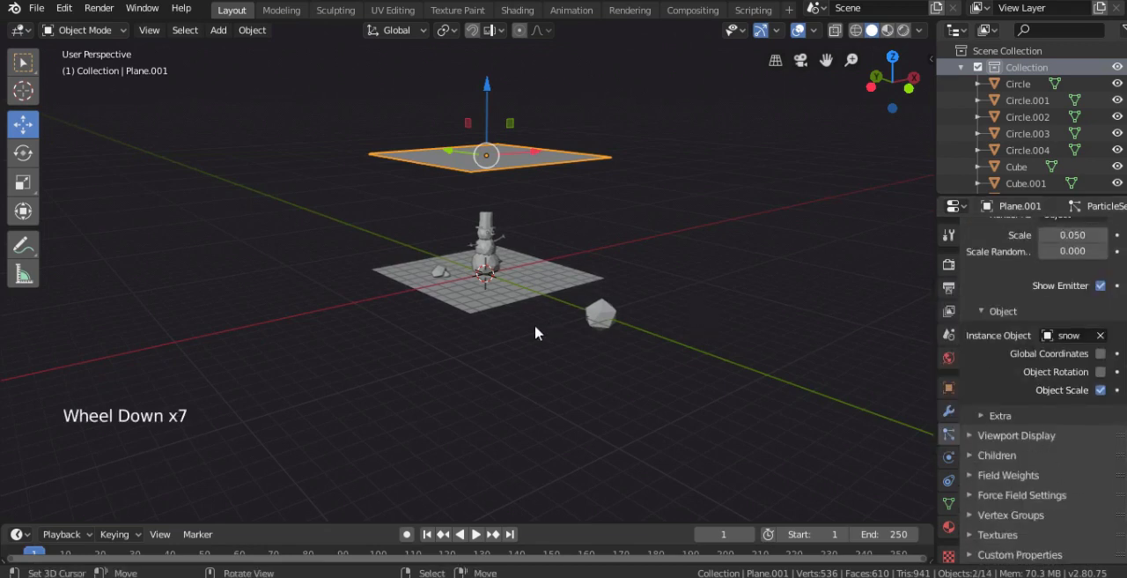
- Play the snowfall animation, stop it at frame 52 and examine the particles in Rendered shading
{"action": "middle_click_drag", "start_coordinate": [594, 252], "coordinate": [533, 218]}
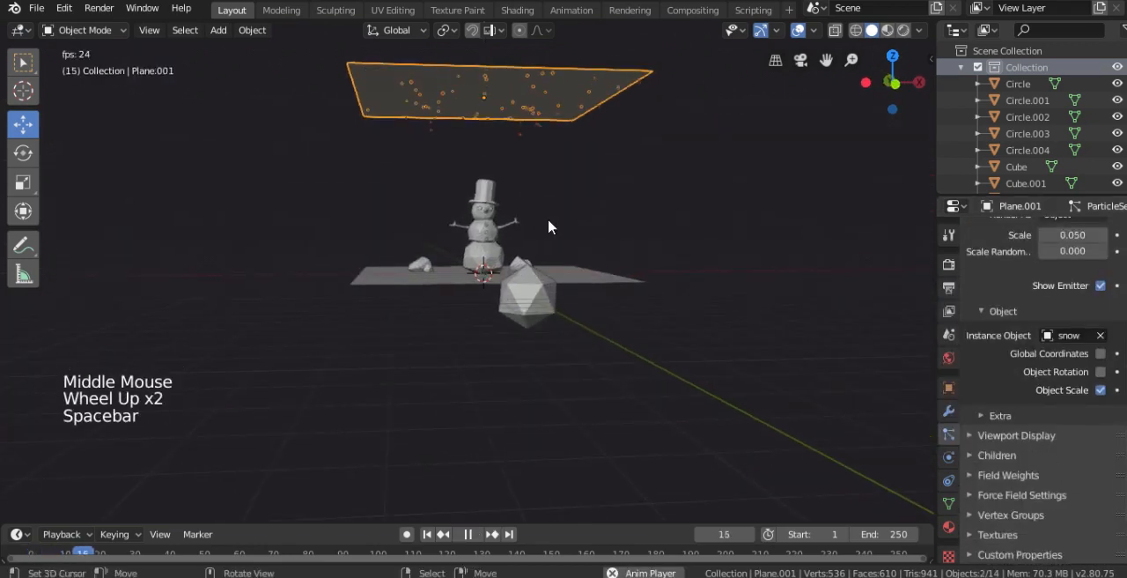
{"action": "key", "text": "space"}
{"action": "middle_click_drag", "start_coordinate": [584, 229], "coordinate": [596, 249]}
{"action": "scroll", "coordinate": [595, 249], "scroll_direction": "up", "scroll_amount": 2}
{"action": "key", "text": "z"}
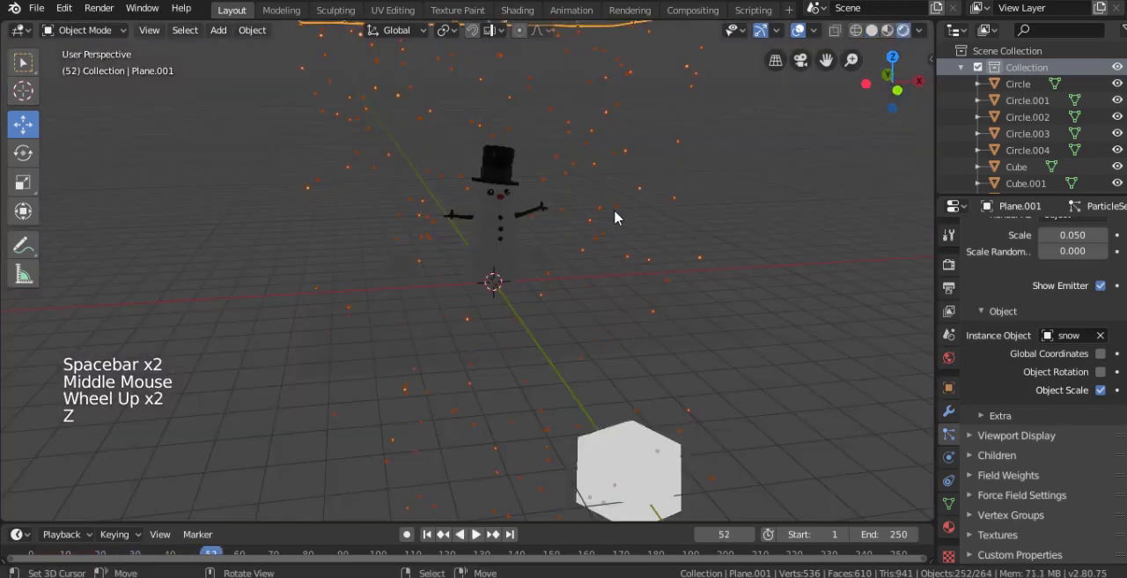
{"action": "mouse_move", "coordinate": [617, 217]}
{"action": "middle_mouse_down"}
{"action": "mouse_move", "coordinate": [602, 199]}
{"action": "mouse_move", "coordinate": [655, 185]}
{"action": "mouse_move", "coordinate": [548, 220]}
{"action": "middle_mouse_up"}
{"action": "scroll", "coordinate": [602, 199], "scroll_direction": "up", "scroll_amount": 2}
{"action": "right_click", "coordinate": [638, 192]}
{"action": "scroll", "coordinate": [655, 185], "scroll_direction": "up", "scroll_amount": 1}
{"action": "scroll", "coordinate": [645, 187], "scroll_direction": "down", "scroll_amount": 3}
- Add an area light, move it about 4.57, -1.29, 5.69 m and rotate it 55° toward the snowman
{"action": "key", "text": "shift+a"}
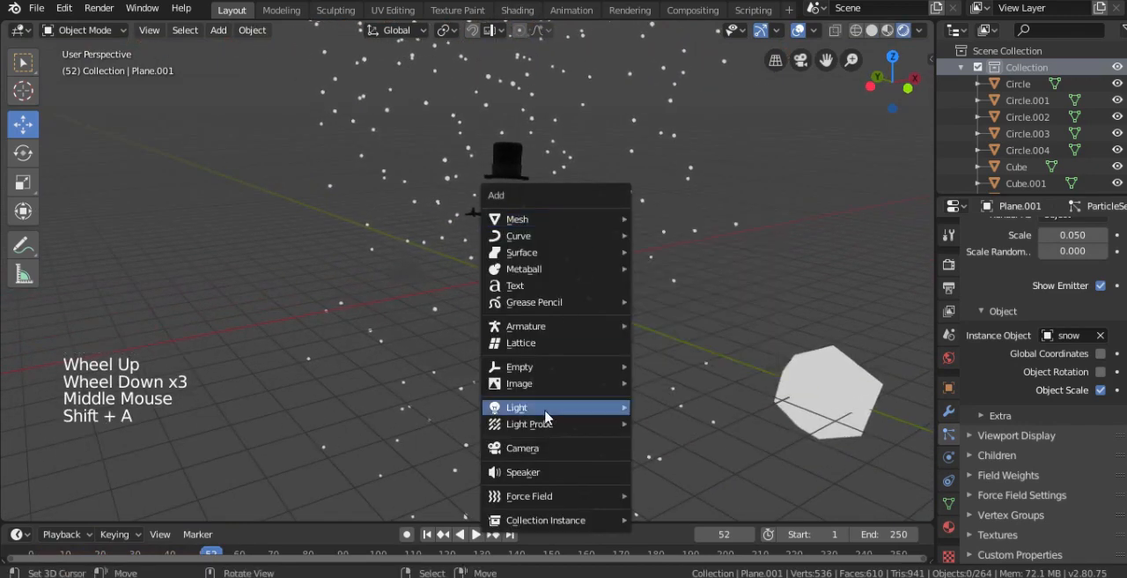
{"action": "mouse_move", "coordinate": [547, 410]}
{"action": "left_click", "coordinate": [665, 460]}
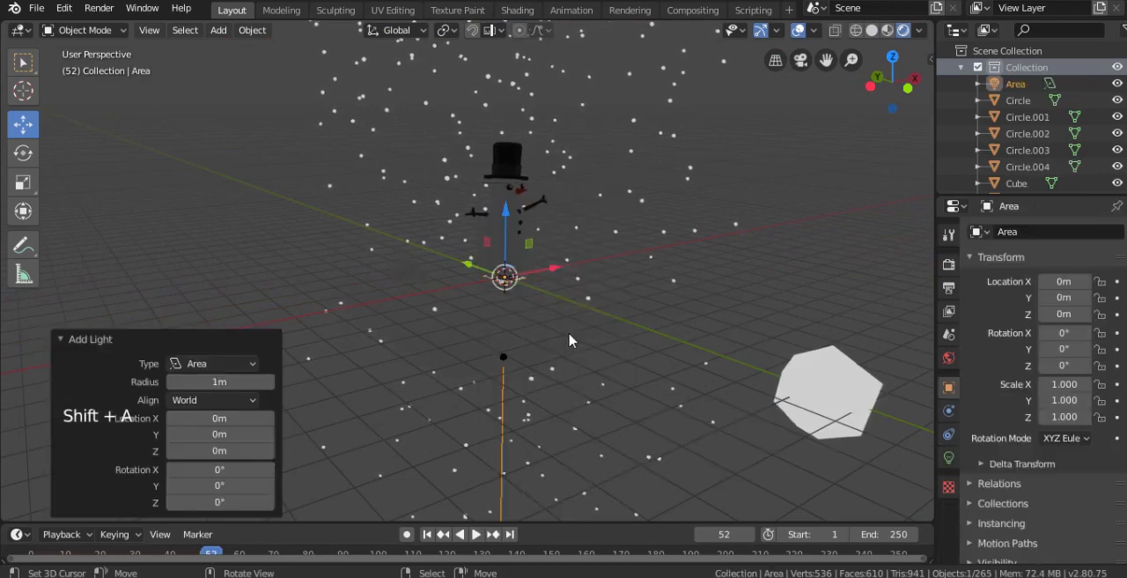
{"action": "key", "text": "g"}
{"action": "left_click", "coordinate": [652, 263]}
{"action": "key", "text": "r"}
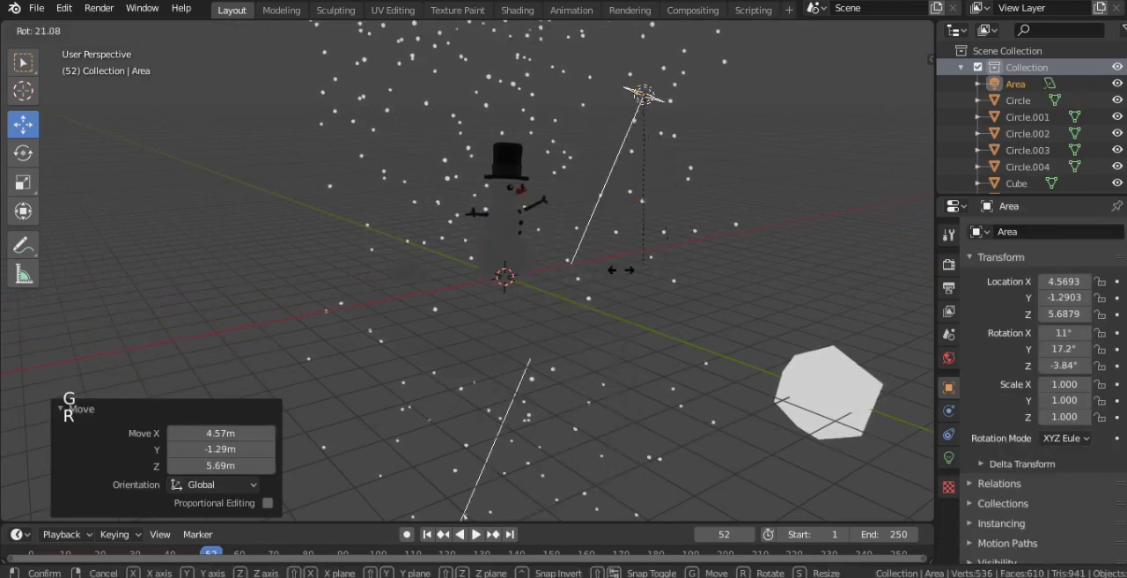
{"action": "left_click", "coordinate": [617, 264]}
- Reposition the area light to about 2.80, -3.16, 4.25 m, refining the placement in Solid shading
{"action": "middle_click_drag", "start_coordinate": [616, 264], "coordinate": [596, 254]}
{"action": "key", "text": "g"}
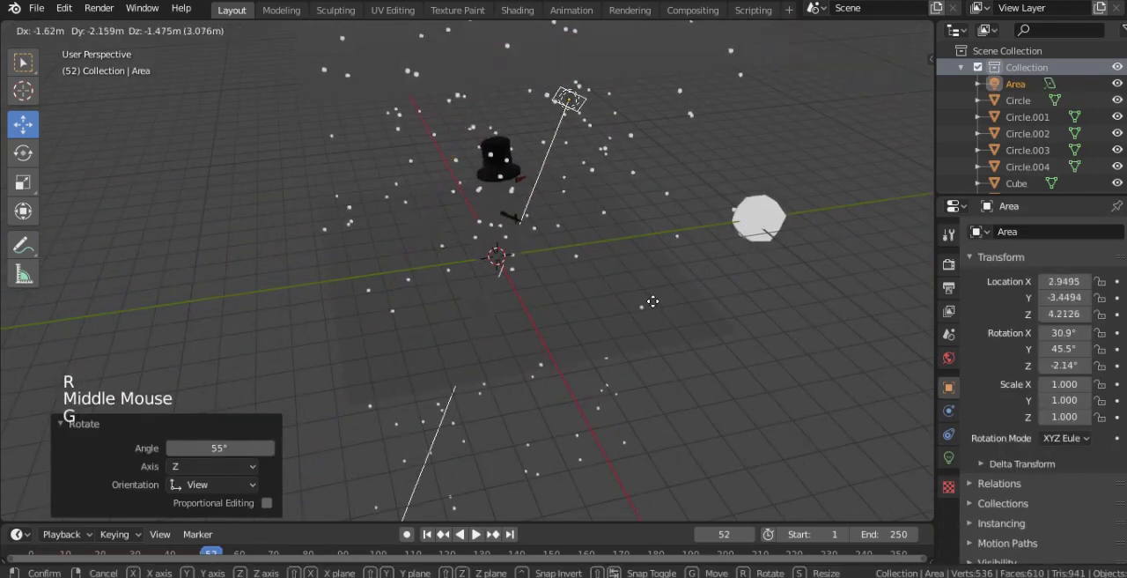
{"action": "left_click", "coordinate": [653, 302]}
{"action": "key", "text": "z"}
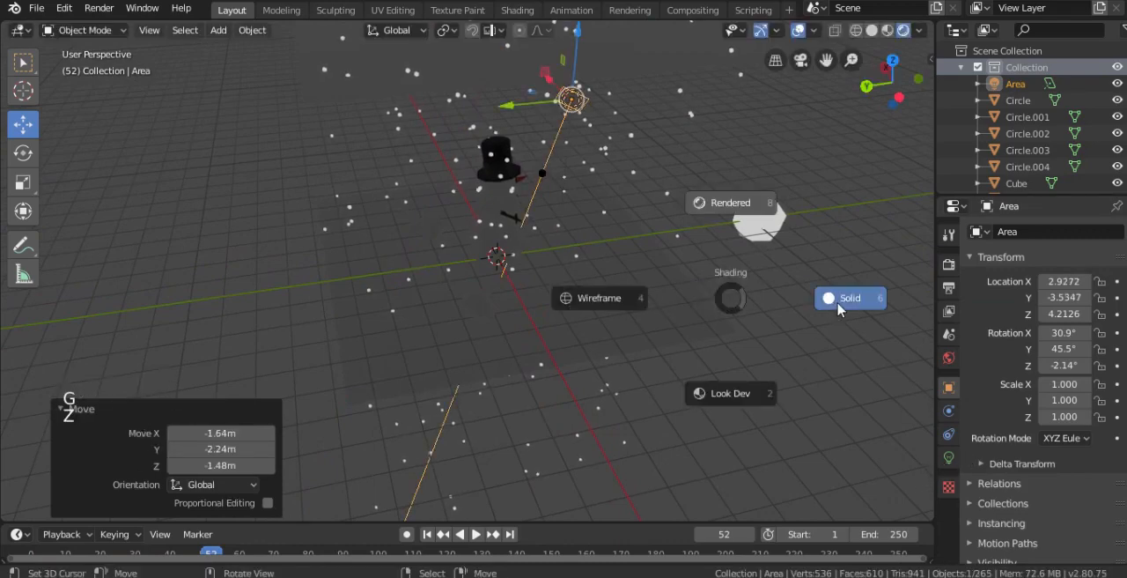
{"action": "left_click", "coordinate": [838, 307]}
{"action": "middle_click_drag", "start_coordinate": [697, 279], "coordinate": [692, 255]}
{"action": "scroll", "coordinate": [692, 254], "scroll_direction": "up", "scroll_amount": 2}
{"action": "key", "text": "g"}
{"action": "left_click", "coordinate": [984, 483]}
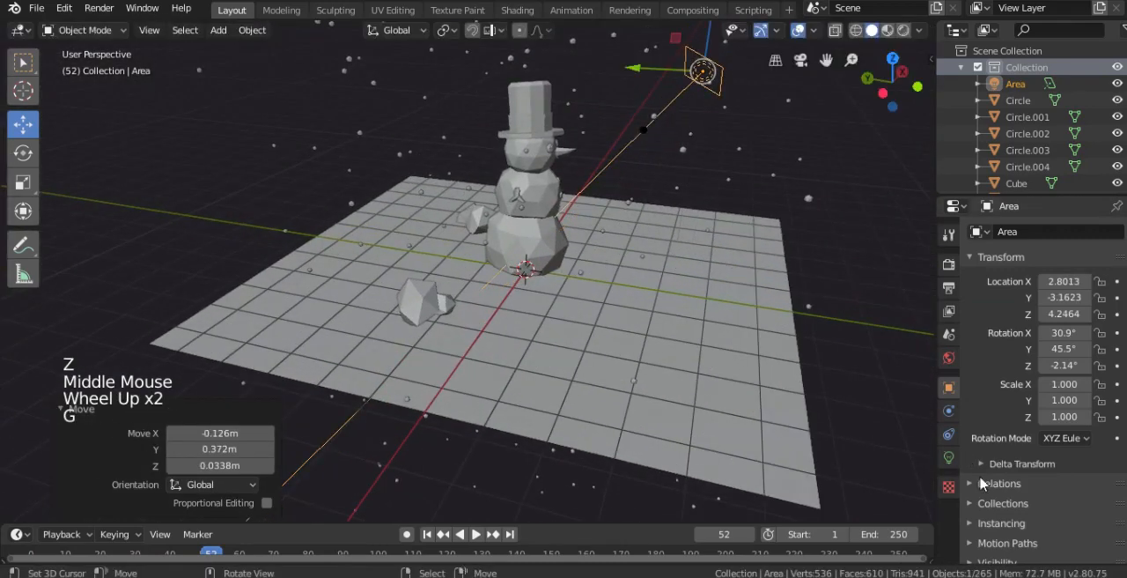
- Set the area light's power to 100 W
{"action": "left_click", "coordinate": [949, 457]}
{"action": "left_click", "coordinate": [1061, 340]}
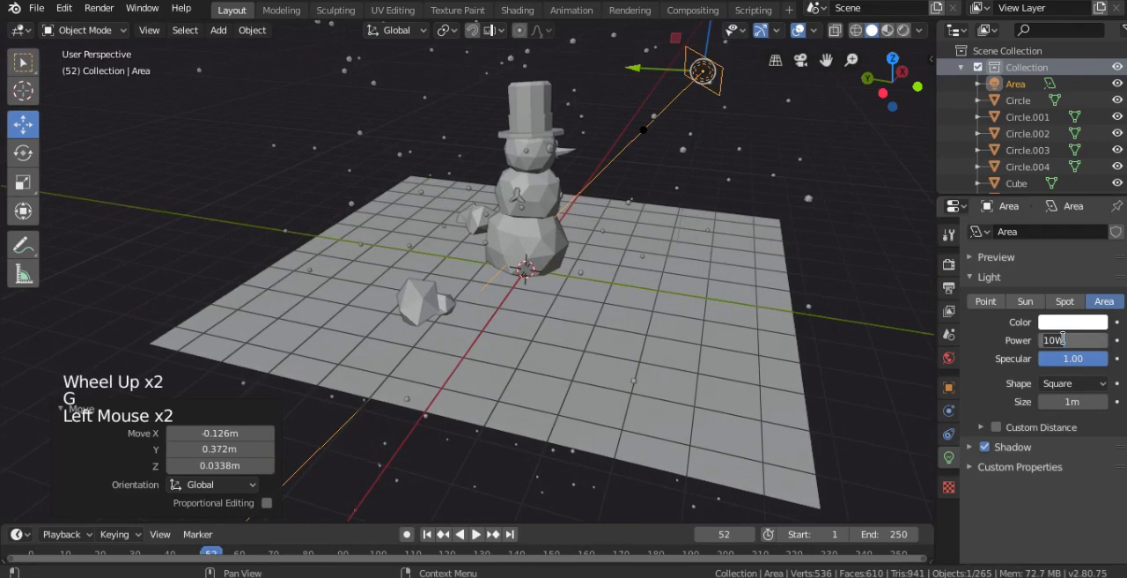
{"action": "type", "text": "0"}
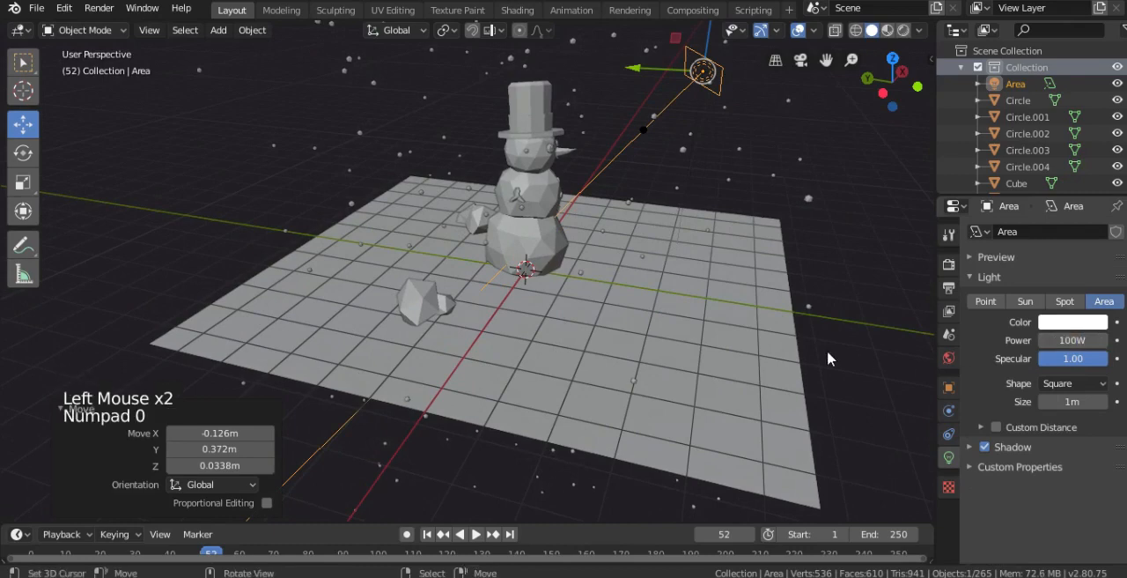
- Switch to Rendered shading and move the area light about -0.35 m X, 0.21 m Y and 0.34 m Z
{"action": "middle_click_drag", "start_coordinate": [827, 349], "coordinate": [730, 327]}
{"action": "key", "text": "z"}
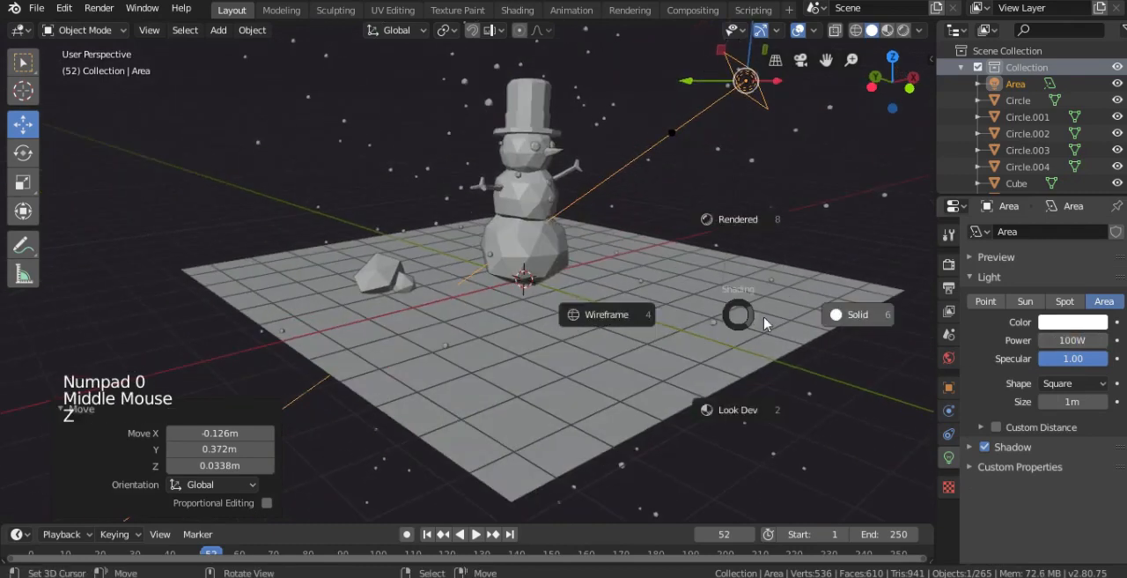
{"action": "left_click", "coordinate": [733, 224]}
{"action": "mouse_move", "coordinate": [653, 205]}
{"action": "middle_mouse_down"}
{"action": "mouse_move", "coordinate": [627, 214]}
{"action": "mouse_move", "coordinate": [608, 192]}
{"action": "mouse_move", "coordinate": [632, 198]}
{"action": "middle_mouse_up"}
{"action": "key", "text": "g"}
{"action": "left_click", "coordinate": [600, 192]}
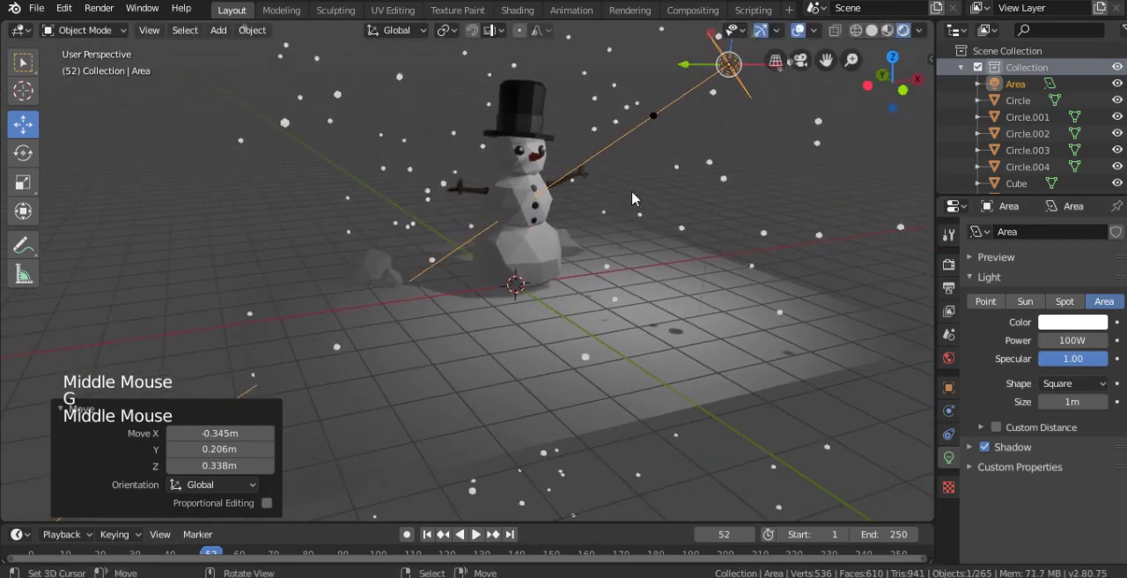
- Duplicate the area light about -5.02, 4.97, 0.16 m to the snowman's other side and rotate the copy
{"action": "right_click", "coordinate": [727, 185]}
{"action": "middle_click_drag", "start_coordinate": [691, 229], "coordinate": [754, 95]}
{"action": "right_click", "coordinate": [754, 95]}
{"action": "key", "text": "shift+d"}
{"action": "left_click", "coordinate": [319, 81]}
{"action": "key", "text": "r"}
{"action": "key", "text": "r"}
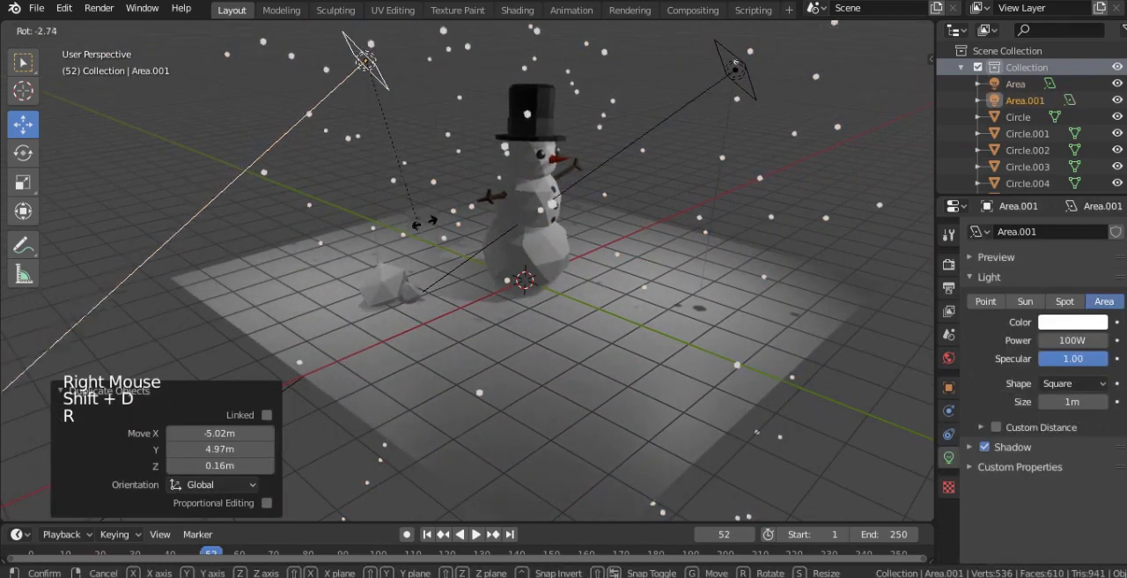
{"action": "left_click", "coordinate": [567, 239]}
- Rotate the duplicate light further and move it behind the snowman's hat, ending with a shift of about 3.53 m along X
{"action": "middle_click_drag", "start_coordinate": [564, 242], "coordinate": [599, 234]}
{"action": "key", "text": "r"}
{"action": "left_click", "coordinate": [592, 218]}
{"action": "key", "text": "g"}
{"action": "left_click", "coordinate": [381, 257]}
{"action": "middle_click_drag", "start_coordinate": [480, 256], "coordinate": [424, 267]}
{"action": "key", "text": "g"}
{"action": "left_click", "coordinate": [553, 271]}
- Trackball-rotate the duplicate light by about -1.15° and 55.6° and move it to the opposite side of the hat from the first light
{"action": "key", "text": "r"}
{"action": "key", "text": "r"}
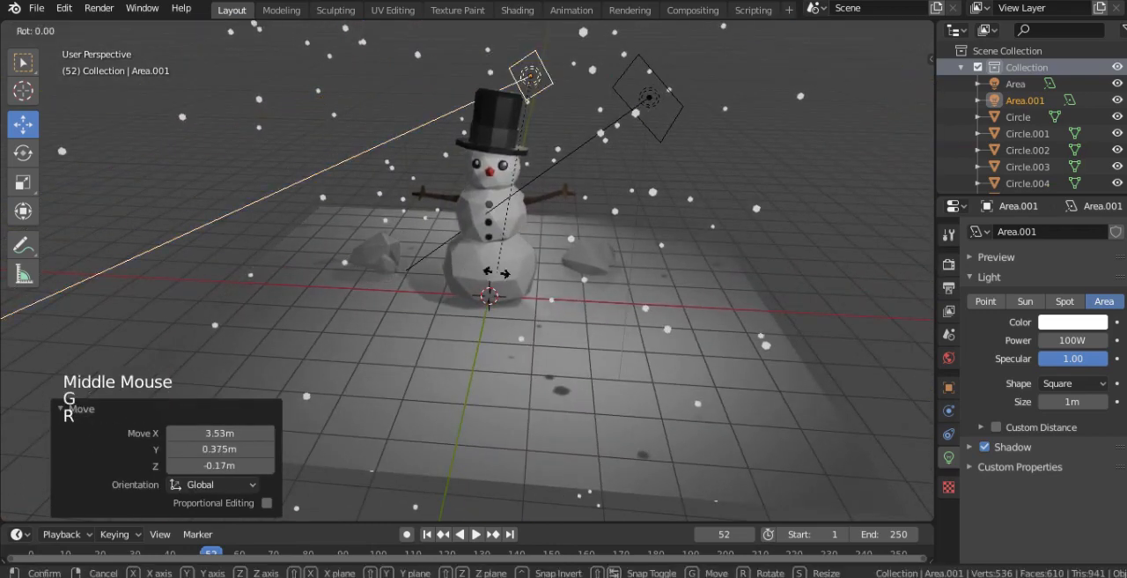
{"action": "left_click", "coordinate": [574, 268]}
{"action": "key", "text": "g"}
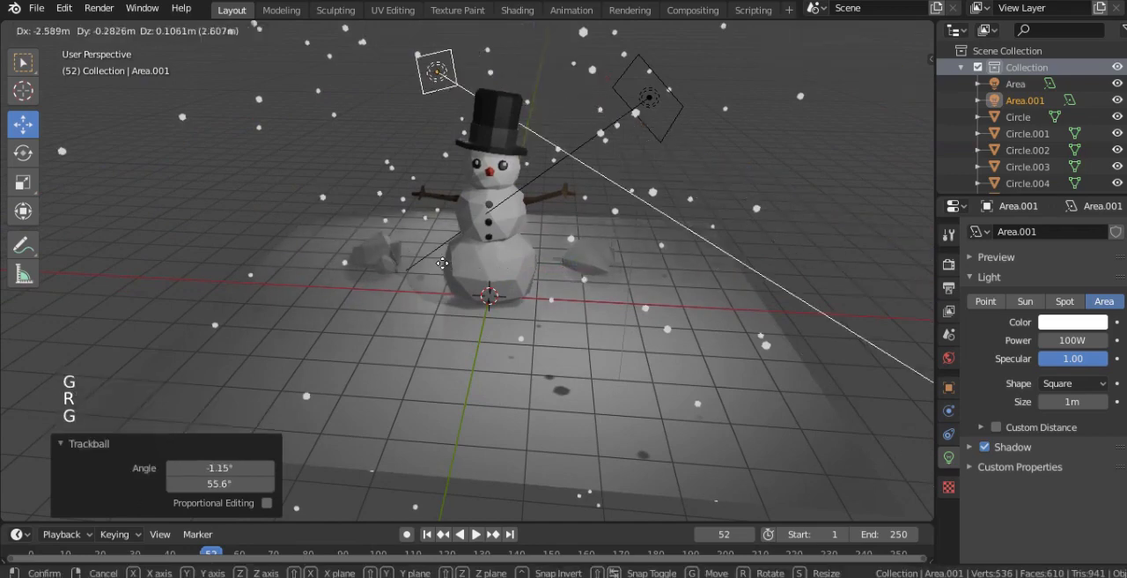
{"action": "left_click", "coordinate": [439, 260]}
- Refine the duplicate light's placement with an 18.4° rotation and a raise of about 1.02 m, and disable its shadow
{"action": "middle_click_drag", "start_coordinate": [477, 256], "coordinate": [538, 230]}
{"action": "key", "text": "g"}
{"action": "key", "text": "r"}
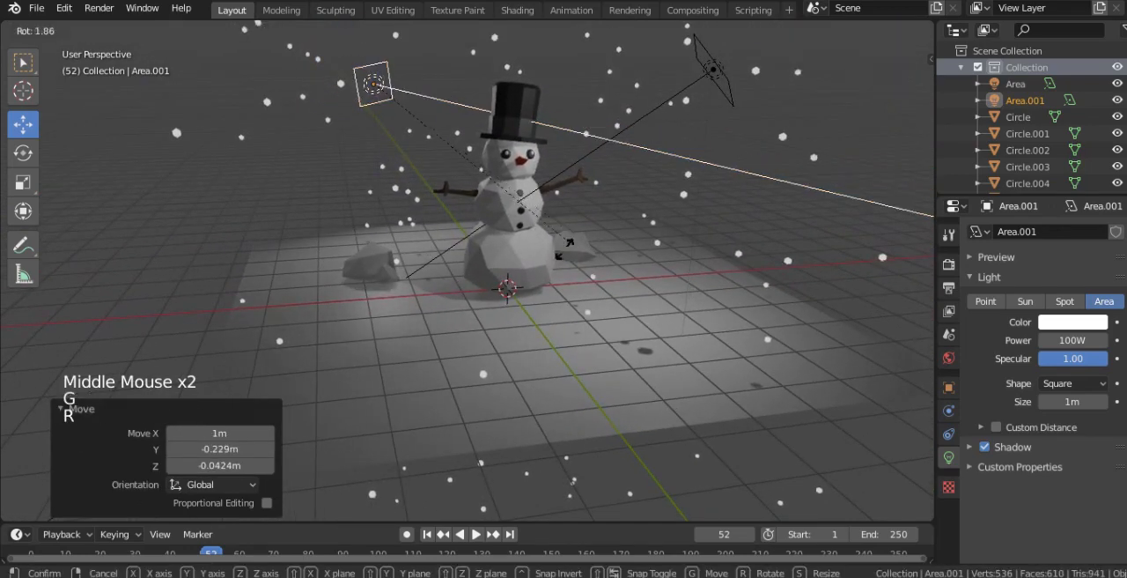
{"action": "left_click", "coordinate": [539, 296]}
{"action": "key", "text": "g"}
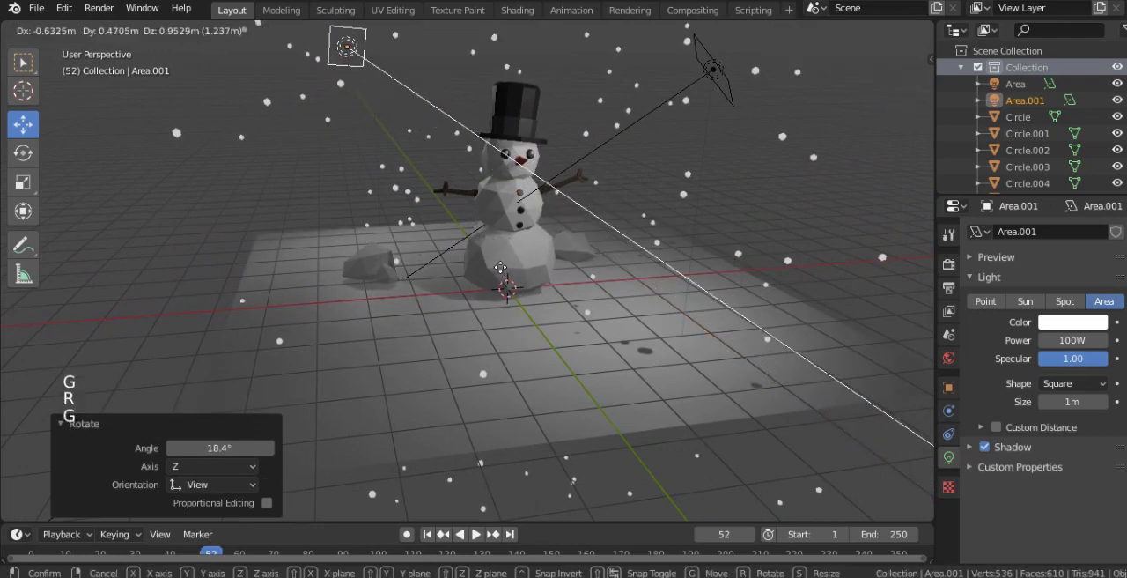
{"action": "left_click", "coordinate": [512, 258]}
{"action": "left_click", "coordinate": [986, 447]}
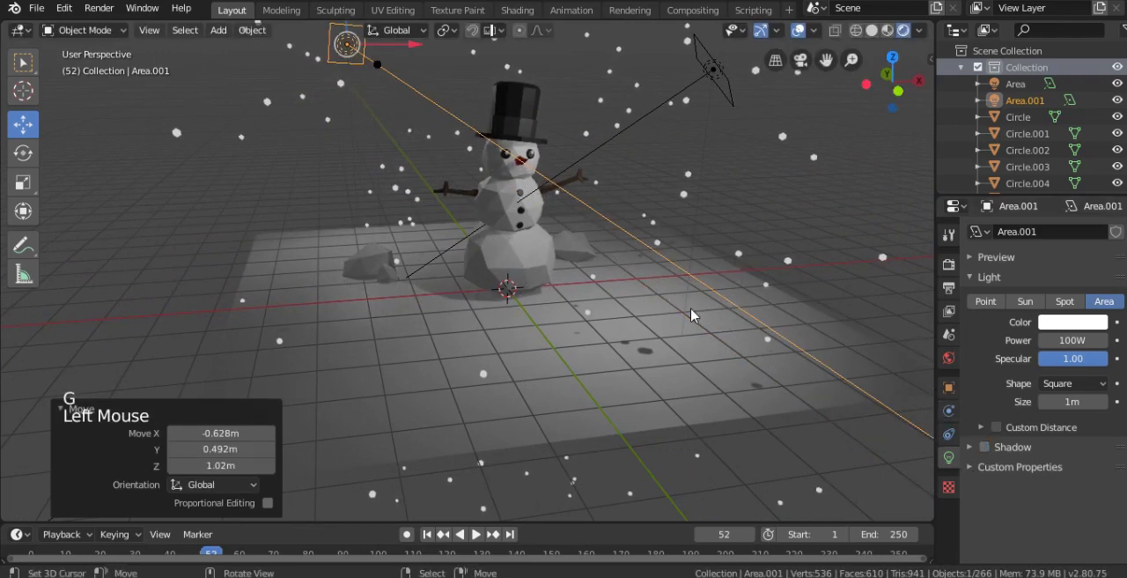
- Rotate the original area light slightly and move it about -0.14 m X, 0.05 m Y and 0.05 m Z
{"action": "right_click", "coordinate": [714, 67]}
{"action": "key", "text": "r"}
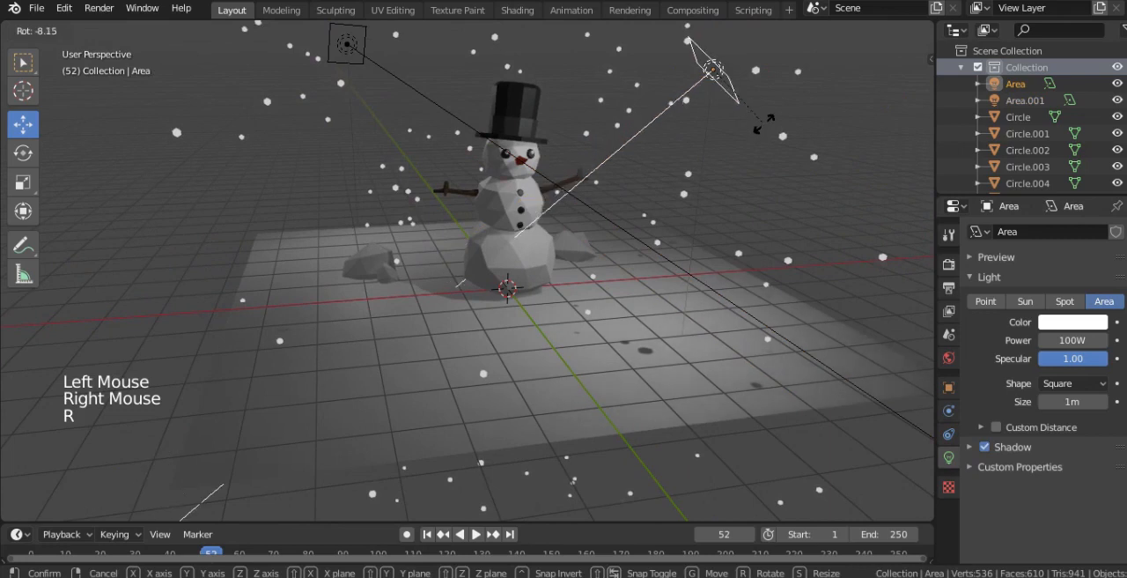
{"action": "left_click", "coordinate": [739, 106]}
{"action": "key", "text": "g"}
{"action": "left_click", "coordinate": [775, 145]}
- Enable Bloom in the Eevee render settings and set its threshold to 0.2
{"action": "left_click", "coordinate": [949, 287]}
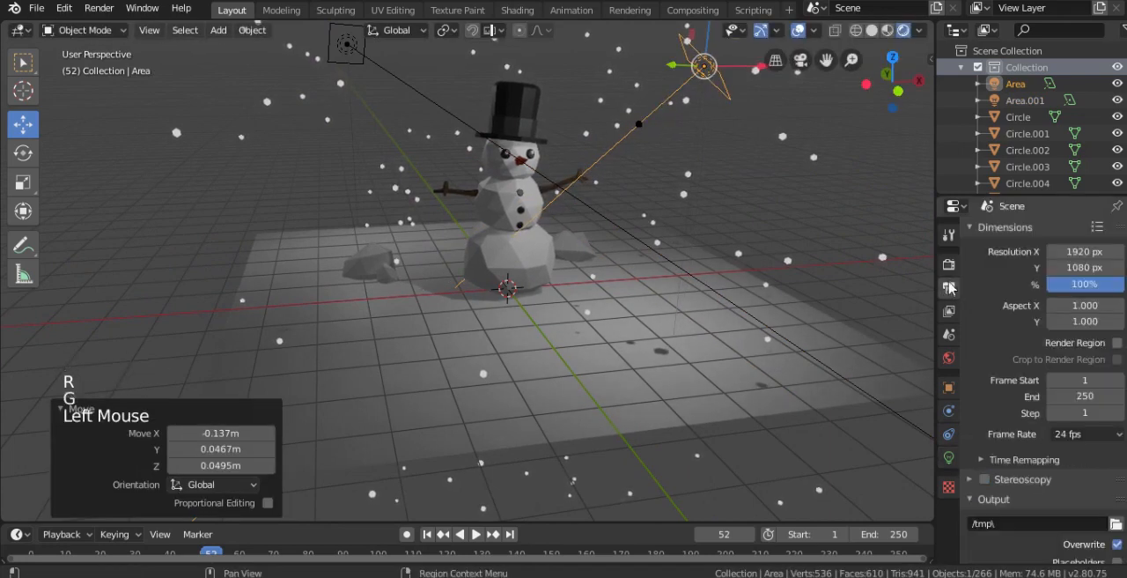
{"action": "left_click", "coordinate": [950, 264]}
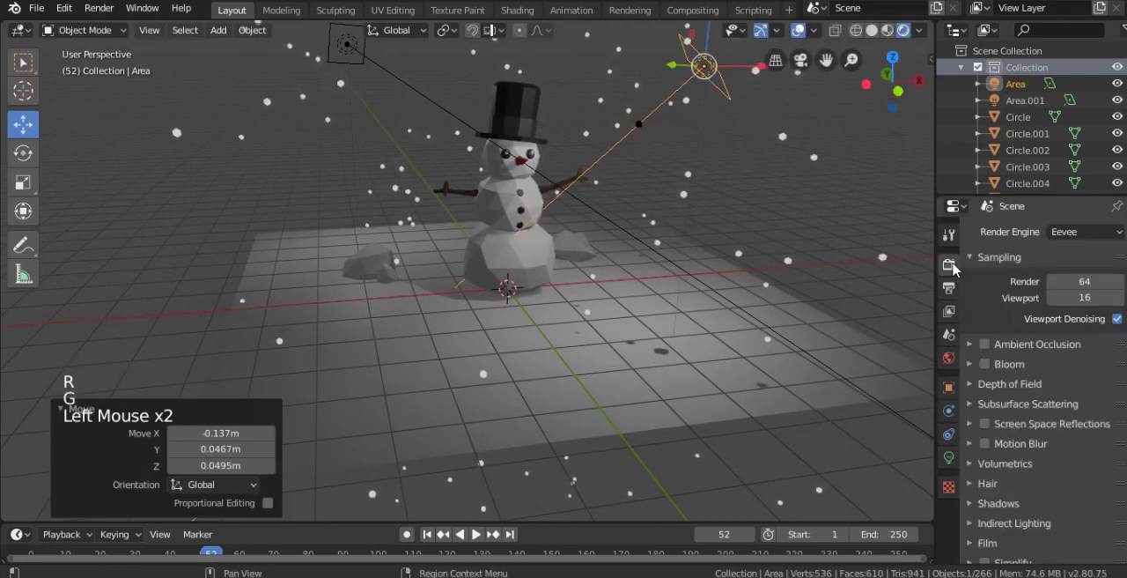
{"action": "left_click", "coordinate": [975, 369]}
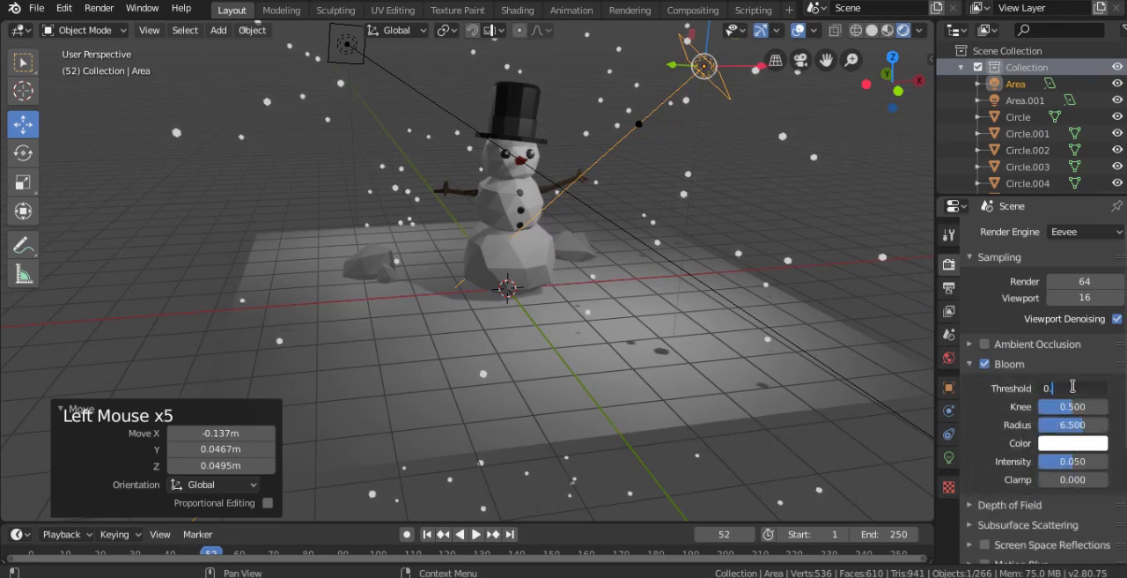
{"action": "left_click", "coordinate": [1057, 380]}
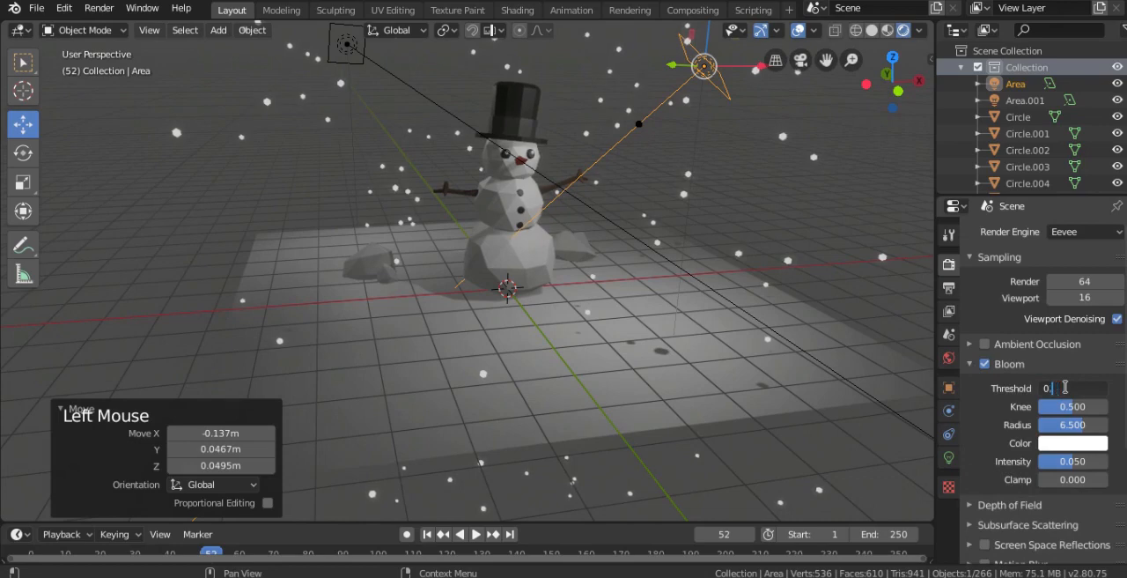
{"action": "key", "text": "Return"}
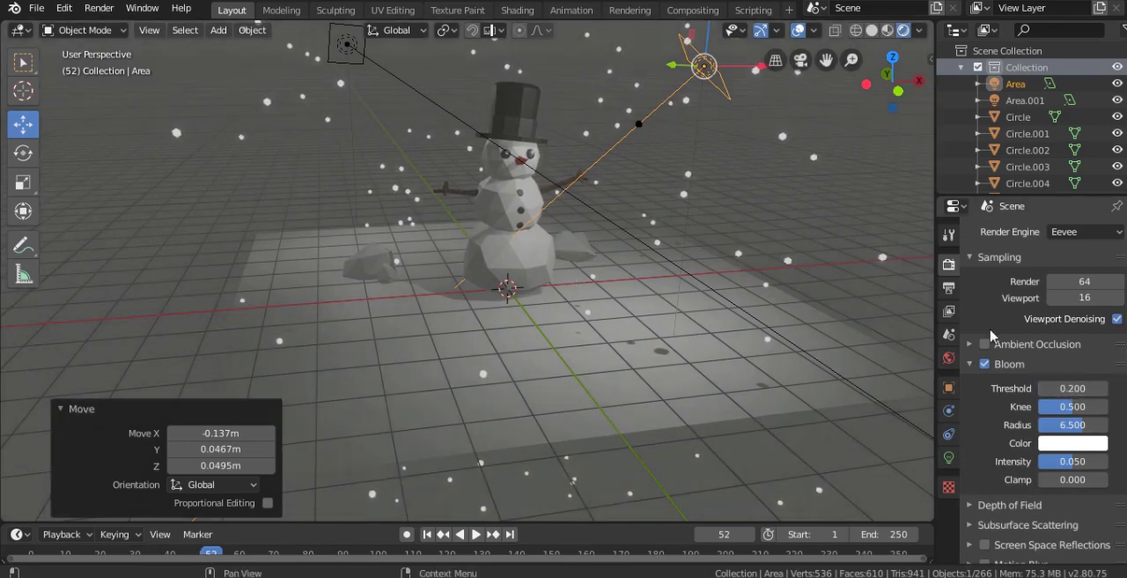
- Set the world background color to a muted bluish grey with hue 0.669, saturation 0.137 and value 0.407
{"action": "left_click", "coordinate": [949, 358]}
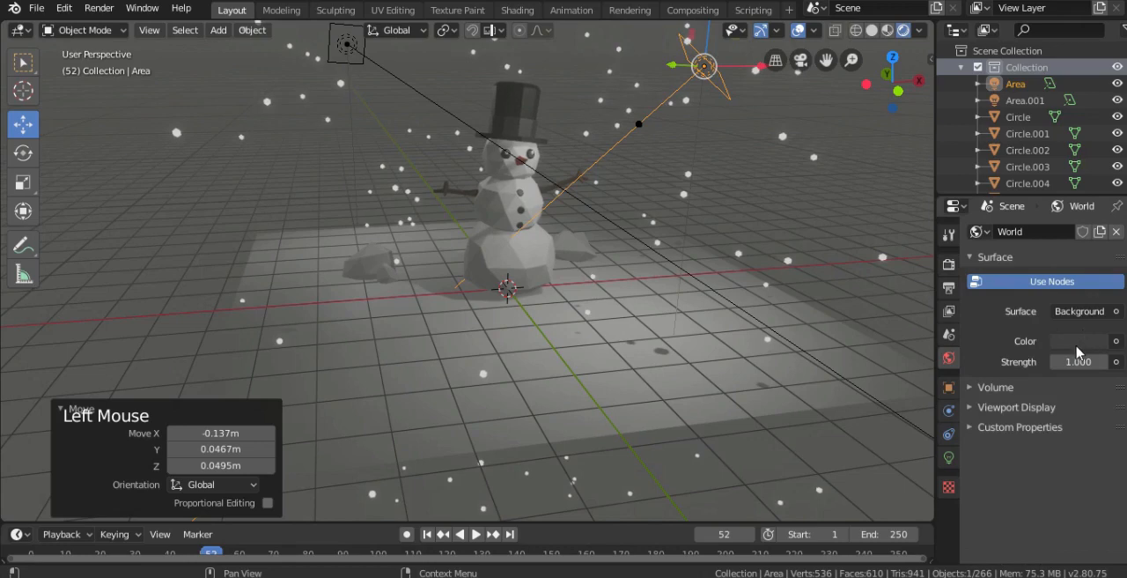
{"action": "left_click", "coordinate": [1080, 341]}
{"action": "mouse_move", "coordinate": [1098, 167]}
{"action": "left_mouse_down"}
{"action": "mouse_move", "coordinate": [1096, 157]}
{"action": "mouse_move", "coordinate": [1097, 184]}
{"action": "left_mouse_up"}
{"action": "left_click", "coordinate": [1031, 162]}
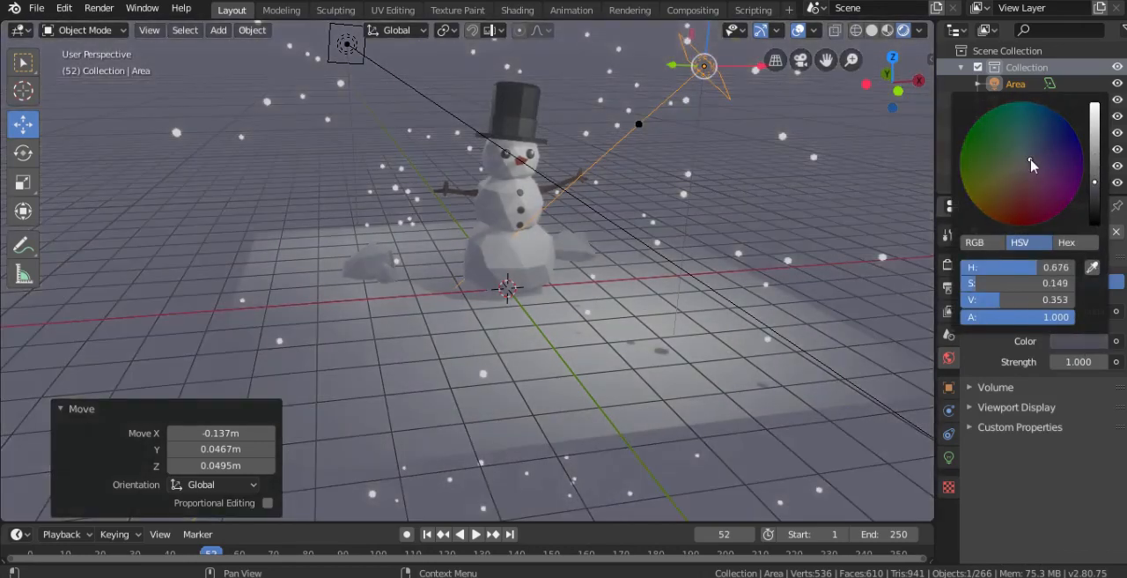
{"action": "left_click", "coordinate": [1030, 159]}
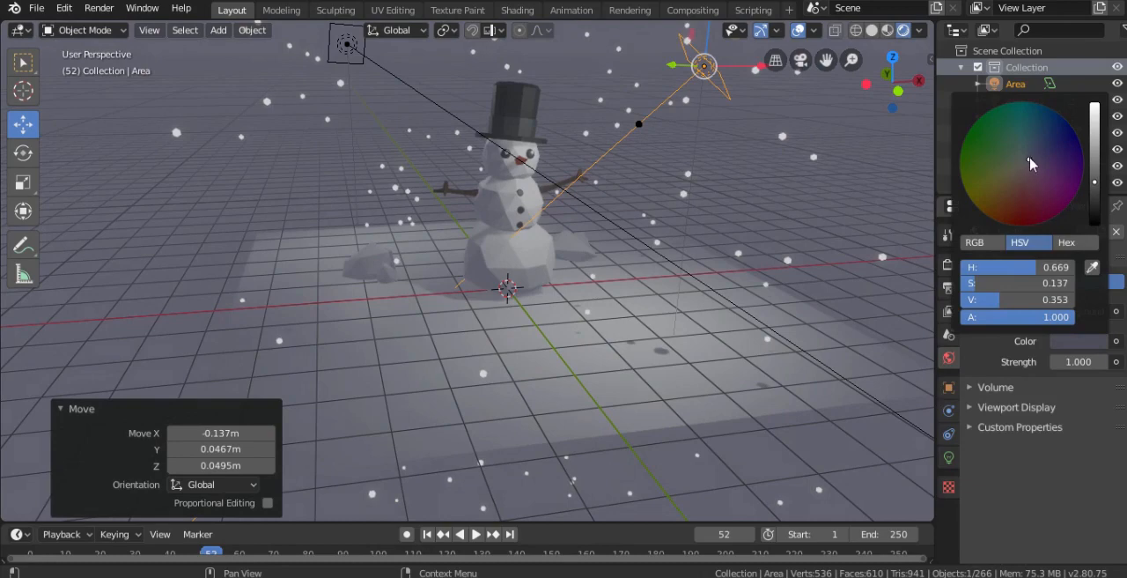
{"action": "left_click", "coordinate": [1097, 171]}
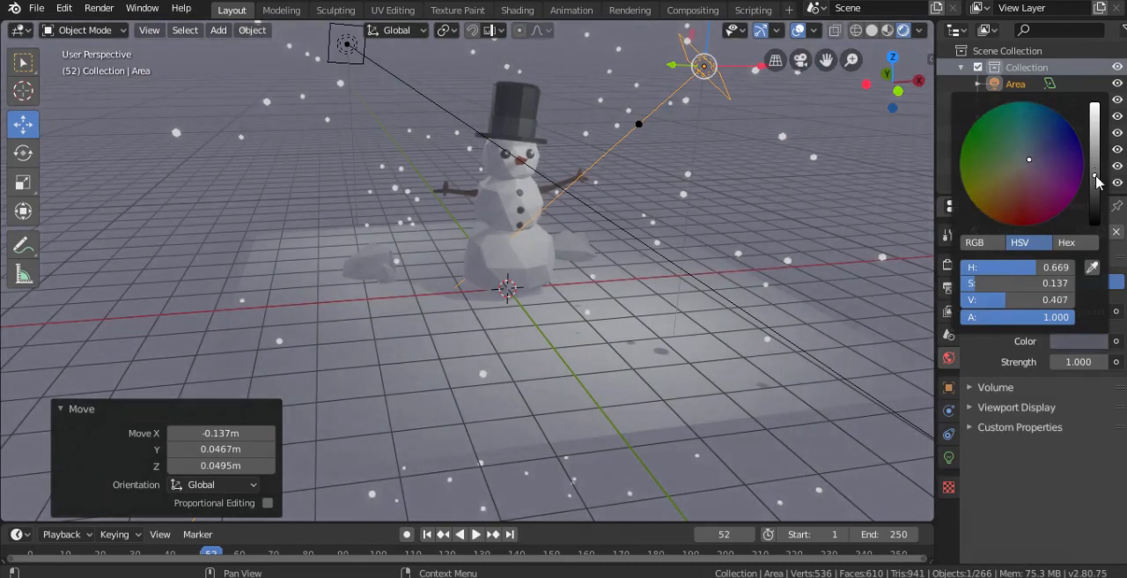
- Set the Specular of the snowman hat's hat2 material to 0
{"action": "right_click", "coordinate": [527, 112]}
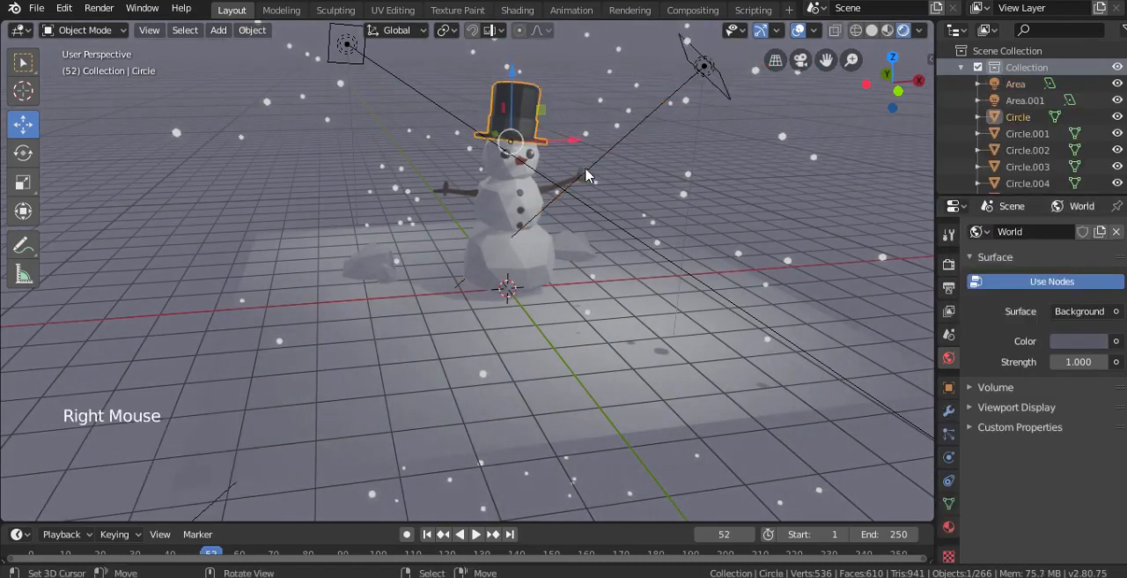
{"action": "left_click", "coordinate": [954, 527]}
{"action": "left_click", "coordinate": [948, 528]}
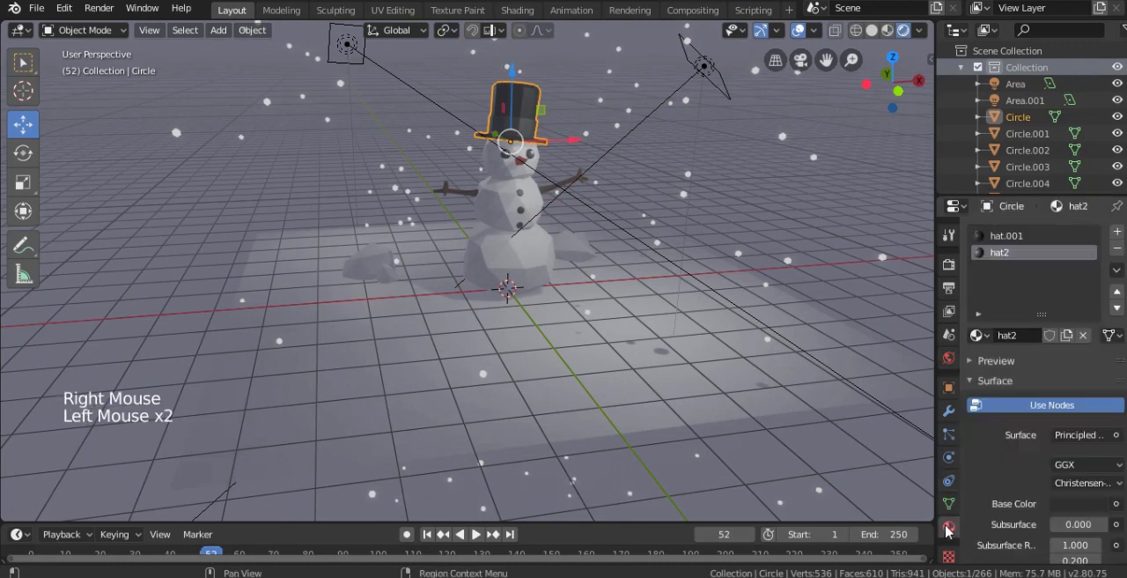
{"action": "scroll", "coordinate": [1038, 514], "scroll_direction": "down", "scroll_amount": 2}
{"action": "scroll", "coordinate": [1085, 500], "scroll_direction": "down", "scroll_amount": 4}
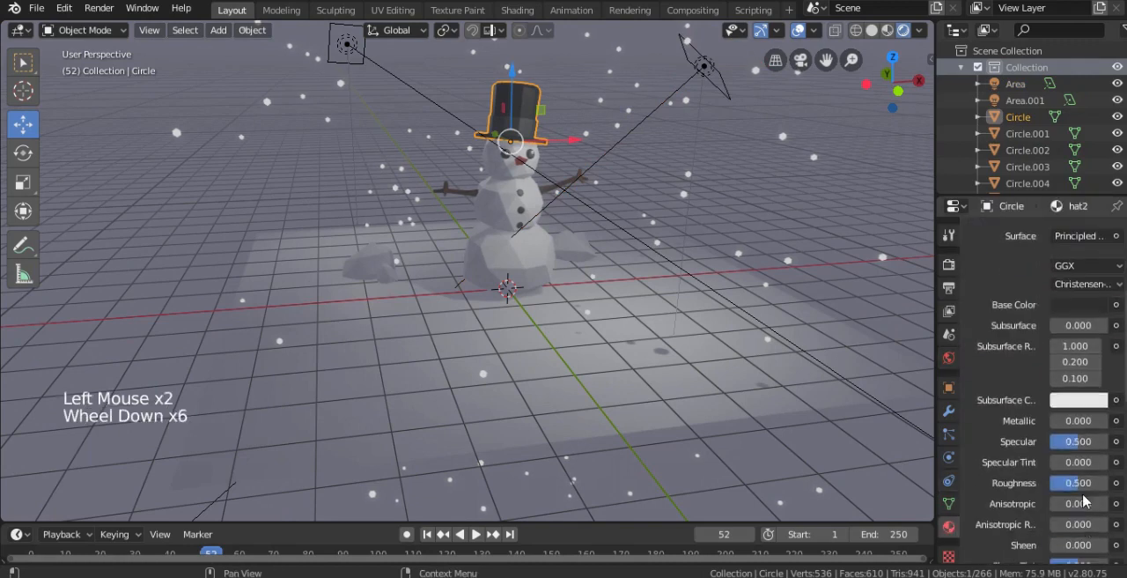
{"action": "left_click", "coordinate": [1084, 460]}
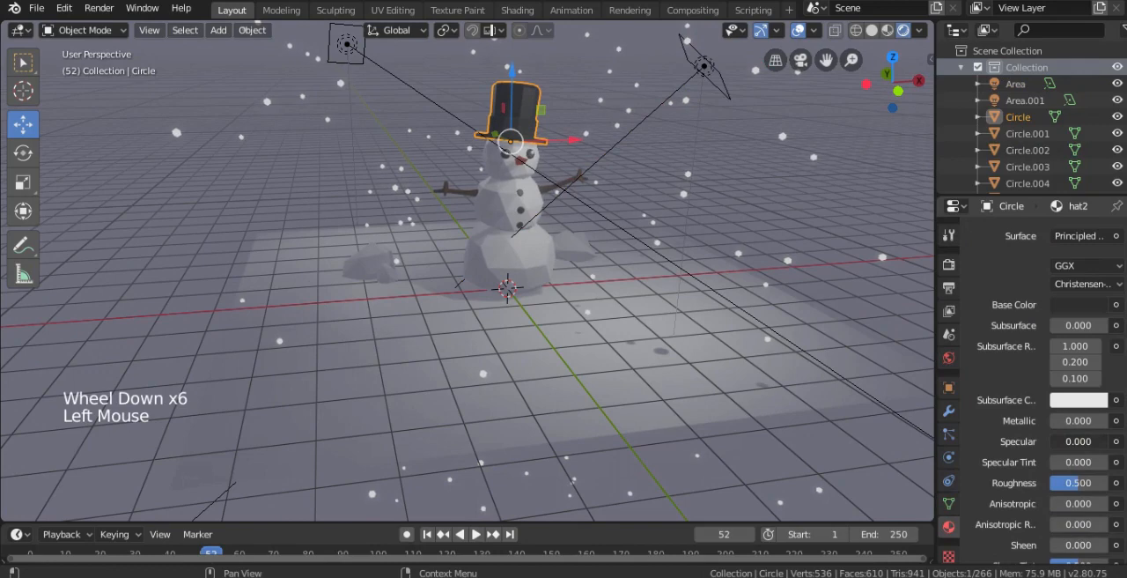
- Lower the Specular of the hat's hat.001 material
{"action": "scroll", "coordinate": [1026, 405], "scroll_direction": "up", "scroll_amount": 8}
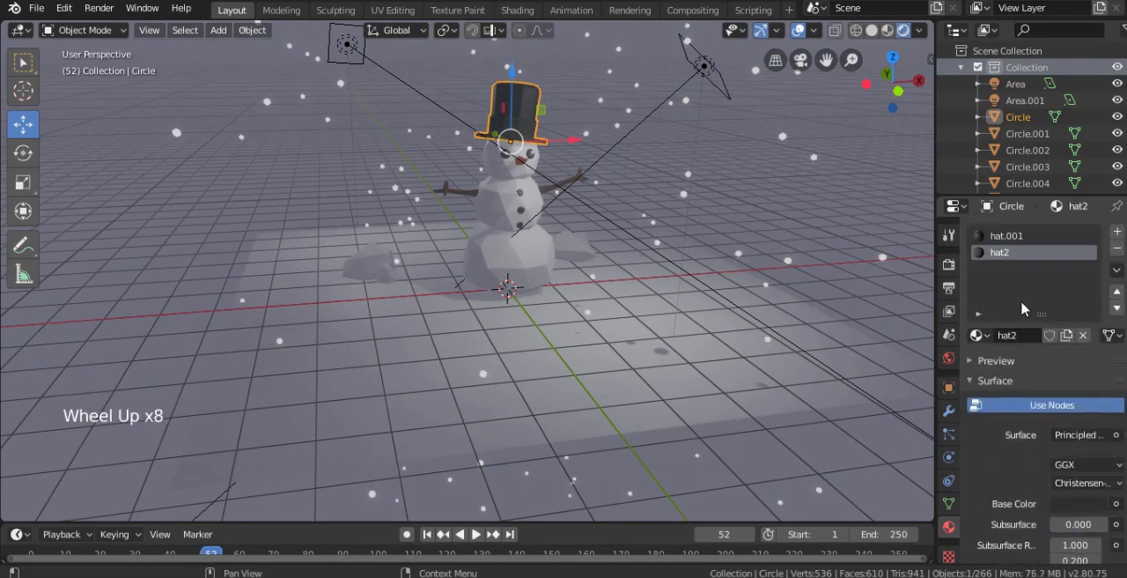
{"action": "left_click", "coordinate": [1009, 237]}
{"action": "scroll", "coordinate": [1066, 454], "scroll_direction": "down", "scroll_amount": 5}
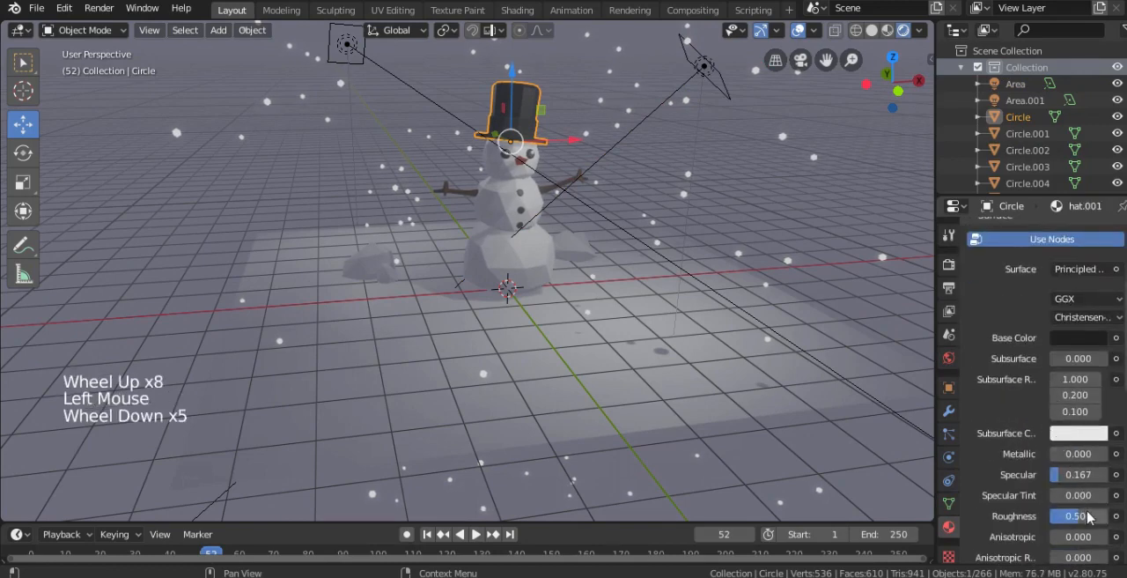
{"action": "left_click", "coordinate": [1078, 476]}
{"action": "scroll", "coordinate": [1015, 258], "scroll_direction": "up", "scroll_amount": 5}
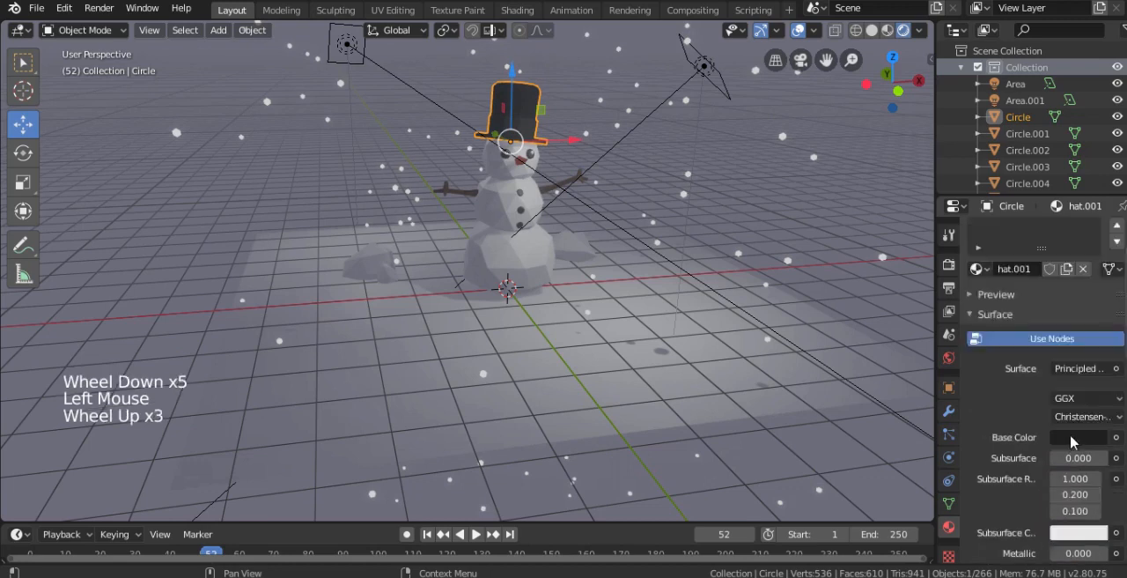
- Lighten the base color of the hat2 material to grey and deselect the hat
{"action": "left_click", "coordinate": [1013, 253]}
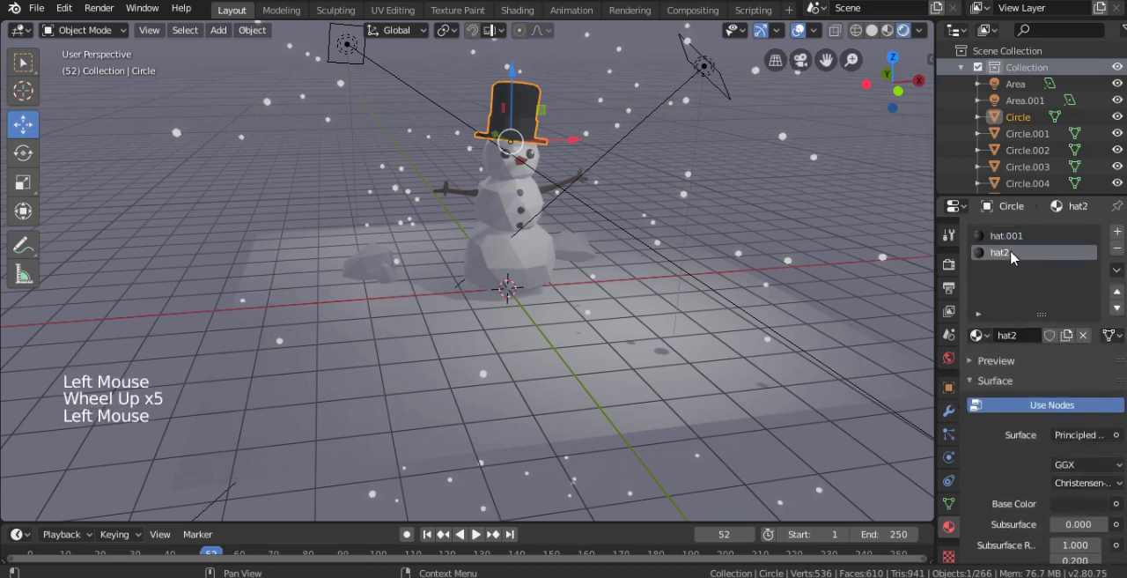
{"action": "left_click", "coordinate": [1092, 503]}
{"action": "left_click_drag", "start_coordinate": [1094, 351], "coordinate": [1095, 344]}
{"action": "right_click", "coordinate": [783, 180]}
- Add a camera at the world origin
{"action": "scroll", "coordinate": [776, 214], "scroll_direction": "down", "scroll_amount": 1}
{"action": "middle_click_drag", "start_coordinate": [775, 214], "coordinate": [597, 275]}
{"action": "scroll", "coordinate": [523, 256], "scroll_direction": "down", "scroll_amount": 2}
{"action": "key", "text": "shift+a"}
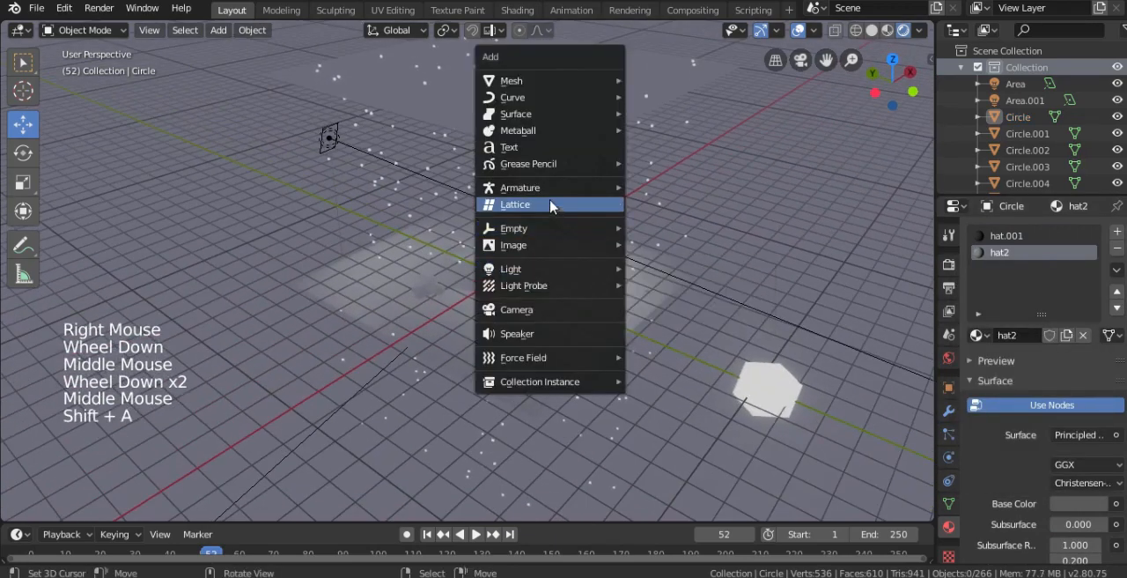
{"action": "left_click", "coordinate": [539, 311]}
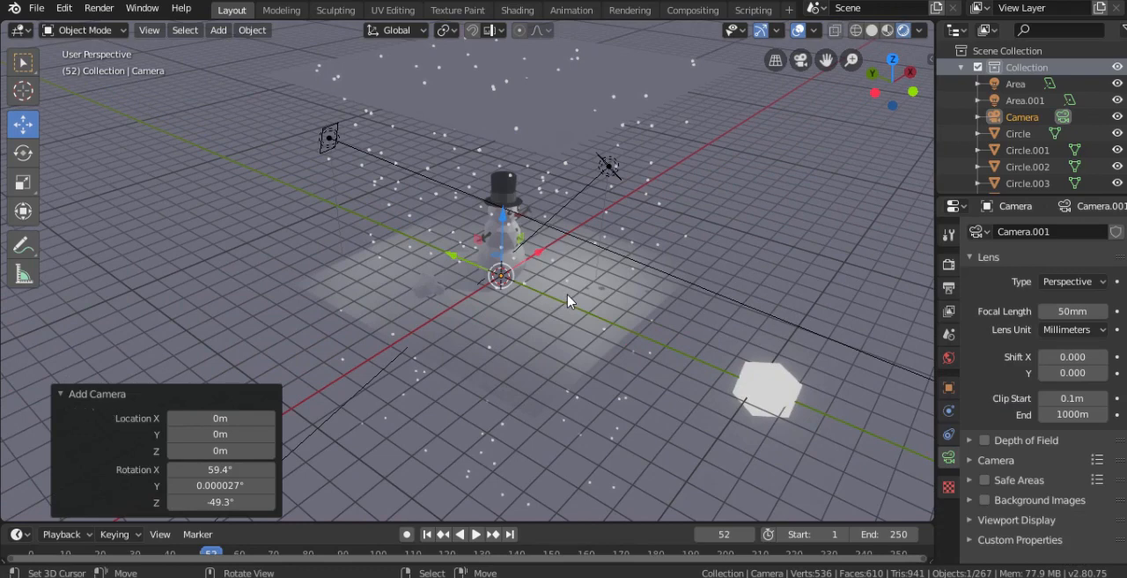
- Look through the new camera, frame the whole snowman with the camera locked to the view, and unlock it
{"action": "key", "text": "KP_0"}
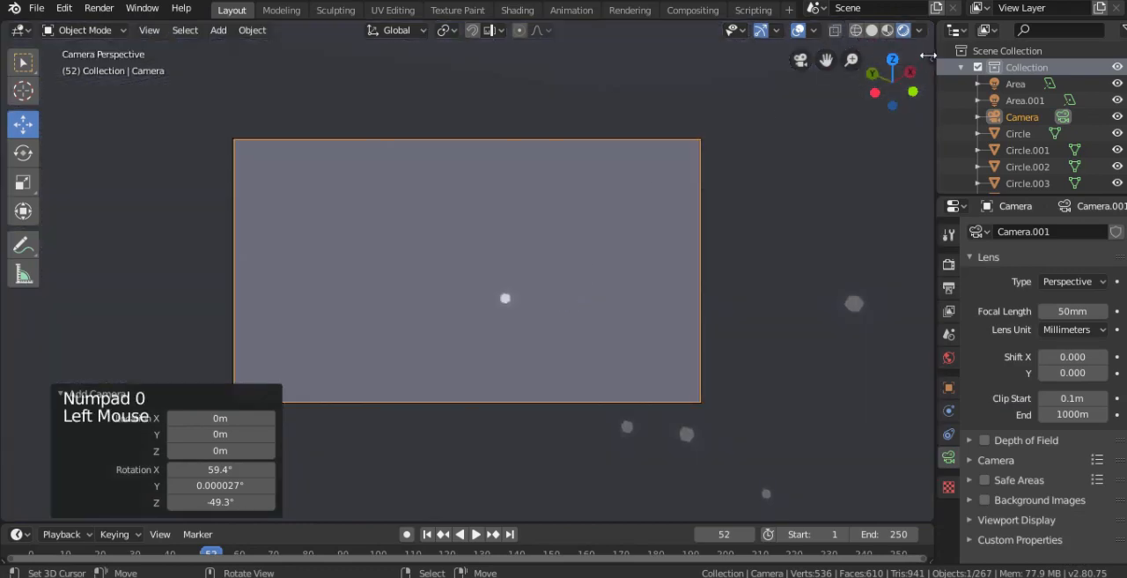
{"action": "left_click", "coordinate": [926, 55]}
{"action": "left_click", "coordinate": [924, 123]}
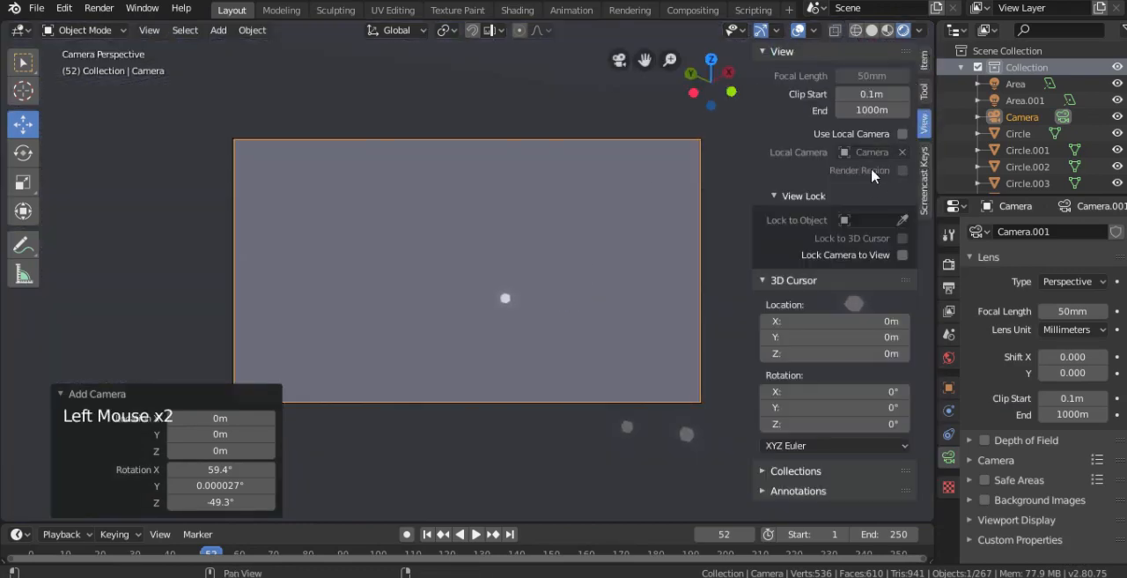
{"action": "scroll", "coordinate": [449, 211], "scroll_direction": "down", "scroll_amount": 20}
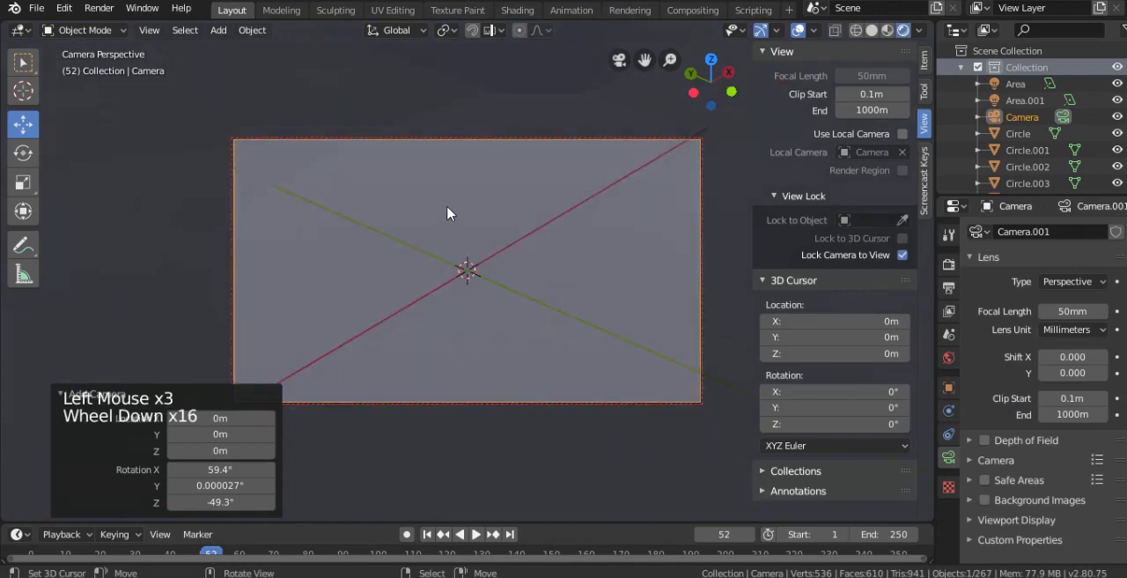
{"action": "scroll", "coordinate": [451, 208], "scroll_direction": "down", "scroll_amount": 19}
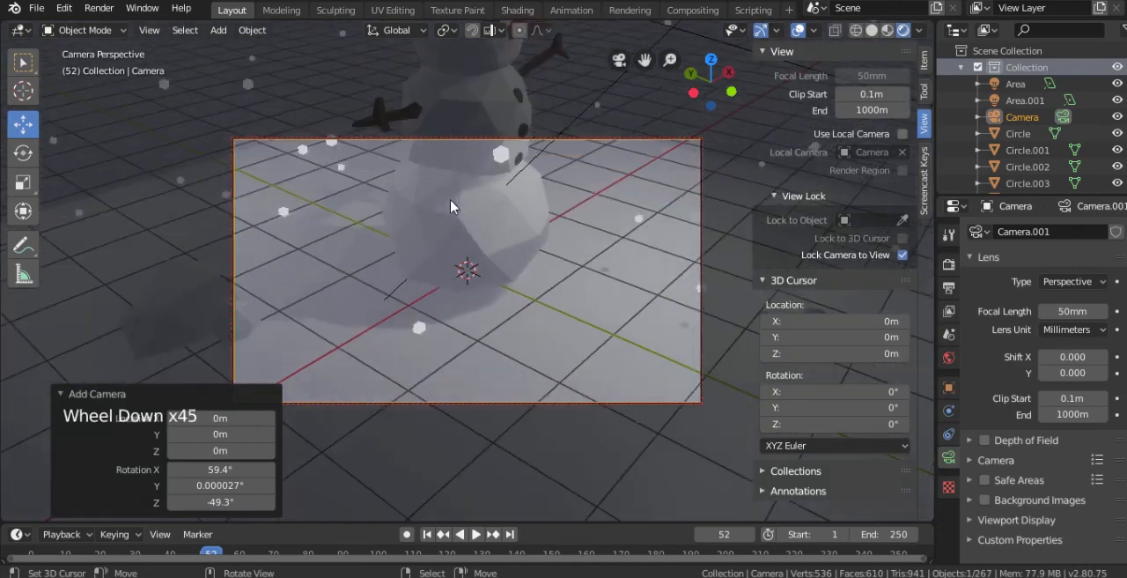
{"action": "middle_click_drag", "start_coordinate": [452, 208], "coordinate": [487, 229], "text": "shift"}
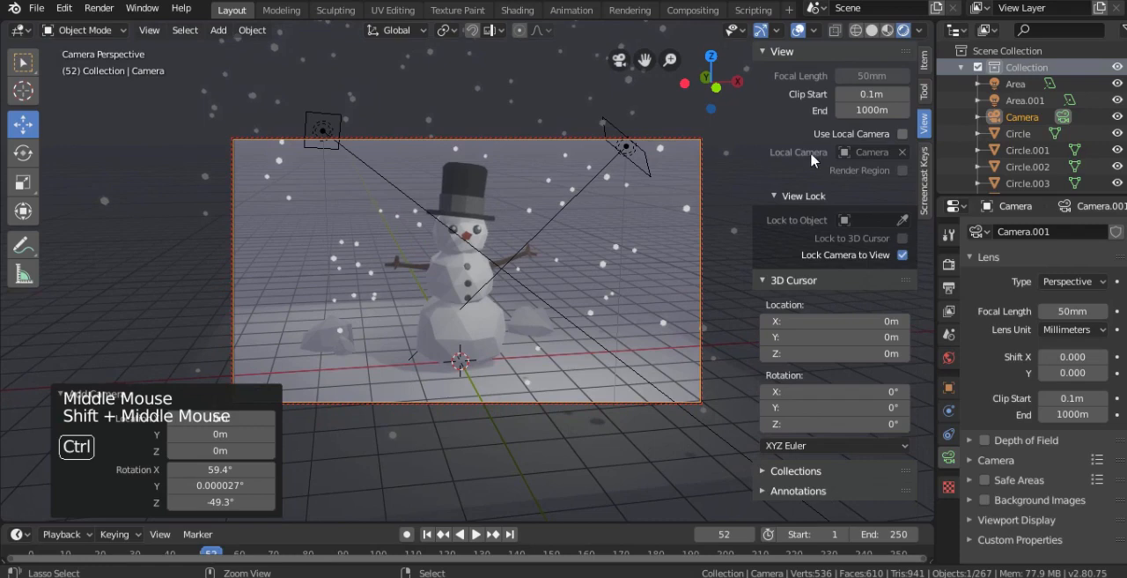
{"action": "left_click", "coordinate": [903, 254]}
- Scale the ground plane beneath the snowman up by 2.271
{"action": "middle_click_drag", "start_coordinate": [490, 243], "coordinate": [518, 192], "text": "shift"}
{"action": "scroll", "coordinate": [528, 182], "scroll_direction": "up", "scroll_amount": 2}
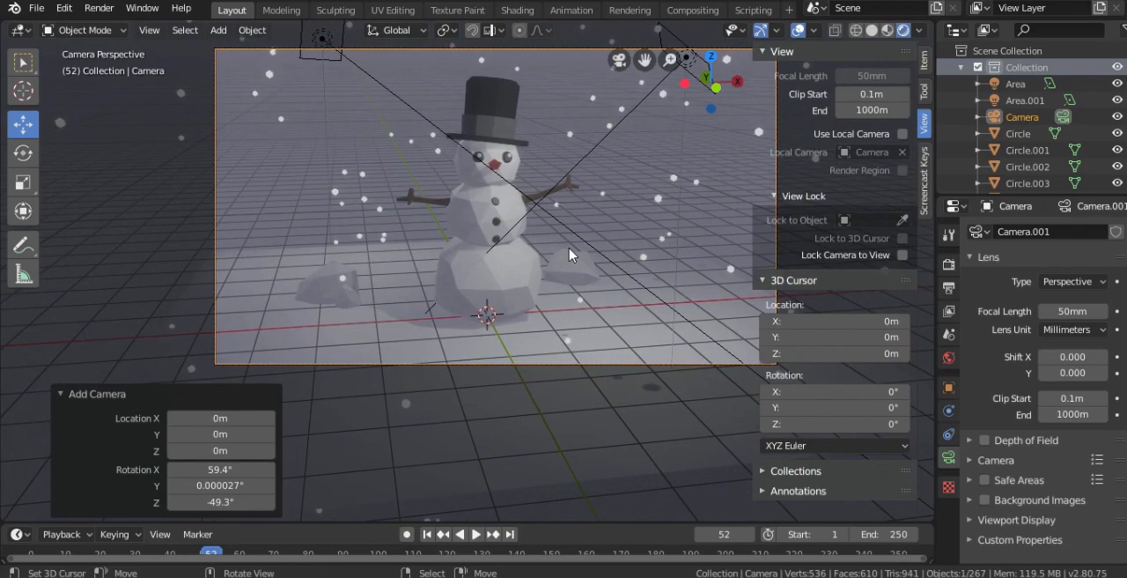
{"action": "middle_click_drag", "start_coordinate": [559, 229], "coordinate": [518, 237]}
{"action": "scroll", "coordinate": [516, 264], "scroll_direction": "down", "scroll_amount": 3}
{"action": "scroll", "coordinate": [518, 255], "scroll_direction": "up", "scroll_amount": 1}
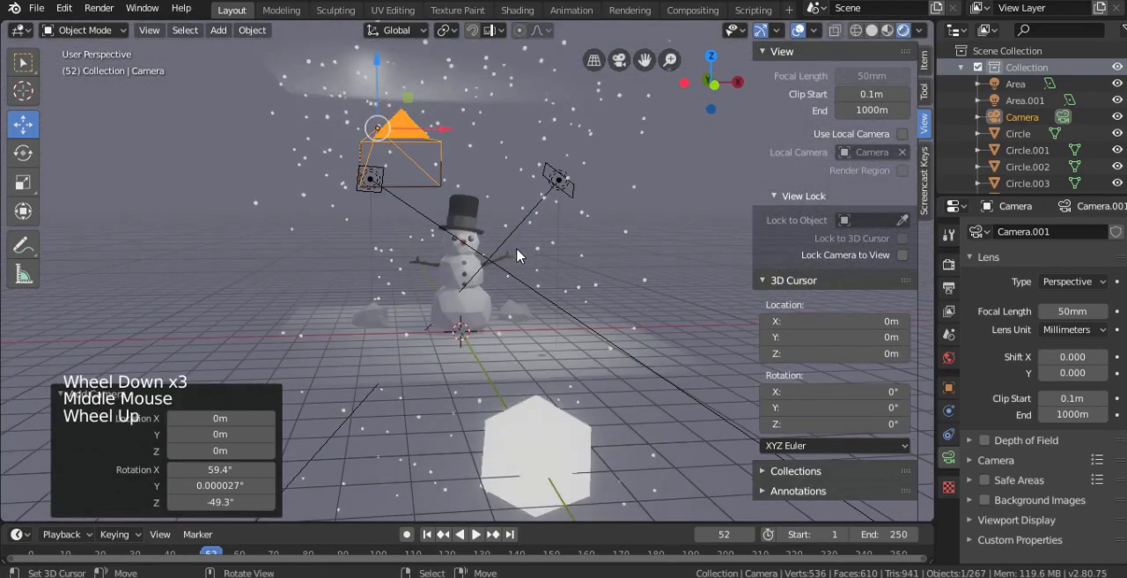
{"action": "right_click", "coordinate": [375, 319]}
{"action": "right_click", "coordinate": [375, 320]}
{"action": "key", "text": "s"}
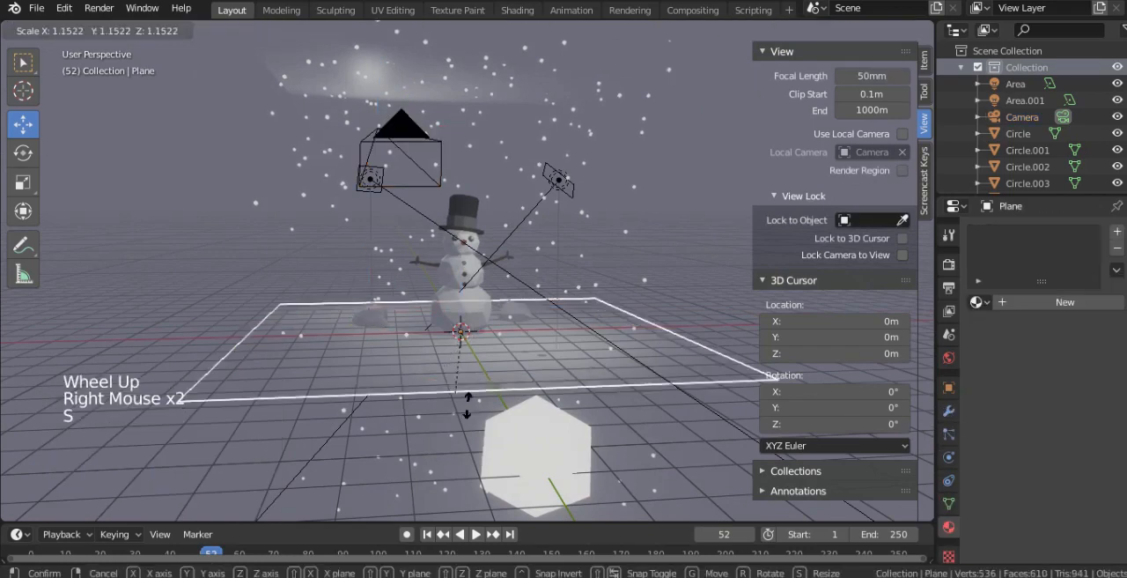
{"action": "left_click", "coordinate": [511, 469]}
{"action": "middle_click_drag", "start_coordinate": [511, 469], "coordinate": [409, 372]}
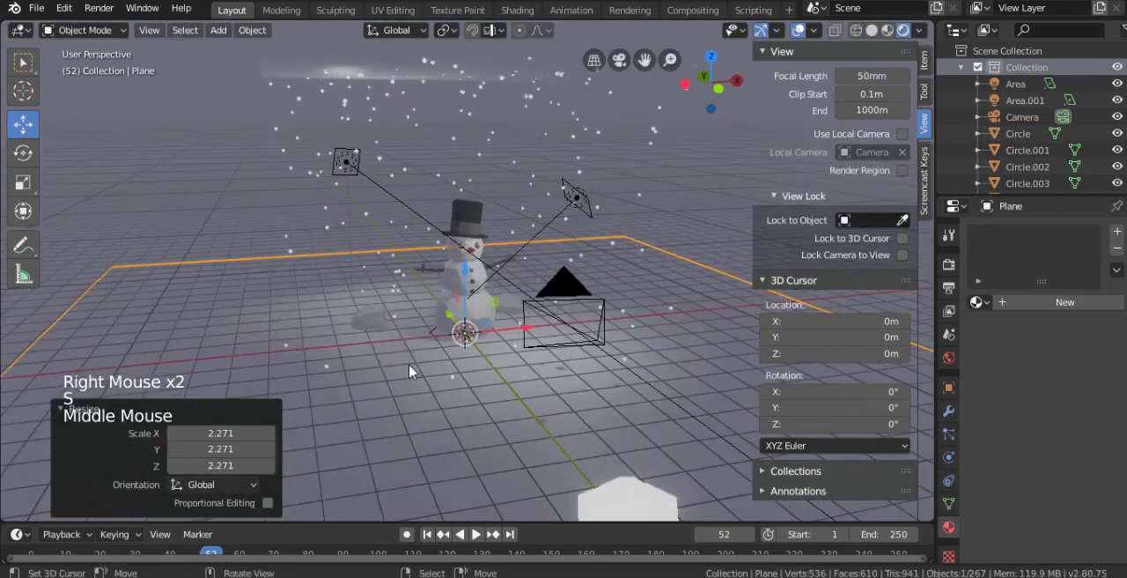
- Select the rock to the left of the snowman and shift it slightly closer to the snowman
{"action": "right_click", "coordinate": [369, 324]}
{"action": "scroll", "coordinate": [371, 326], "scroll_direction": "up", "scroll_amount": 2}
{"action": "left_click_drag", "start_coordinate": [382, 327], "coordinate": [400, 341]}
{"action": "middle_click_drag", "start_coordinate": [401, 347], "coordinate": [331, 352]}
{"action": "left_click_drag", "start_coordinate": [305, 337], "coordinate": [280, 319]}
{"action": "middle_click_drag", "start_coordinate": [280, 319], "coordinate": [380, 335]}
{"action": "middle_click_drag", "start_coordinate": [464, 336], "coordinate": [526, 326]}
- Select the original area light to the right of the snowman's hat
{"action": "right_click", "coordinate": [640, 243]}
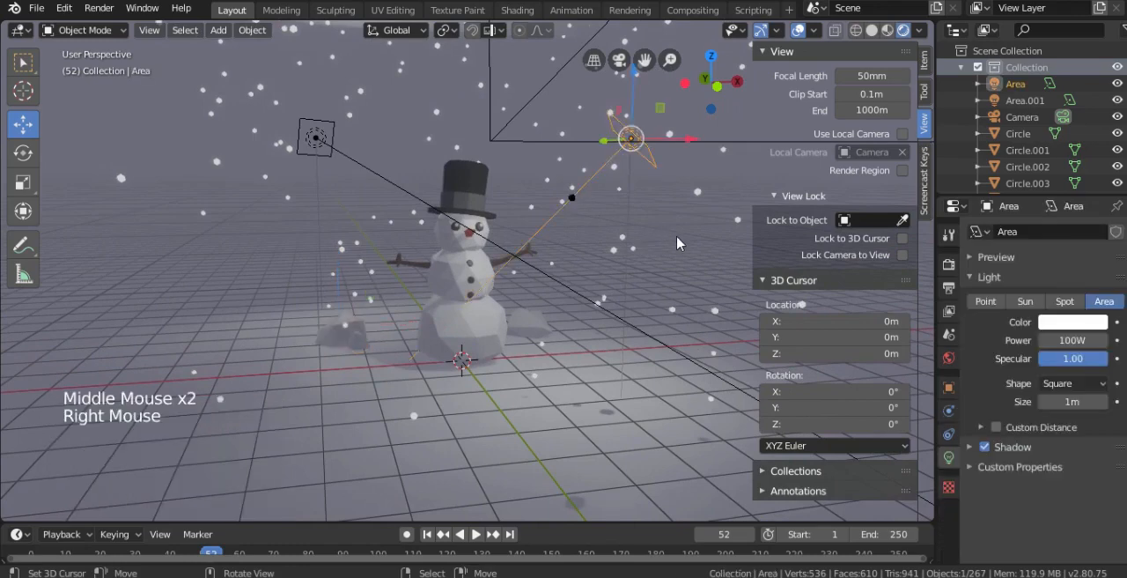